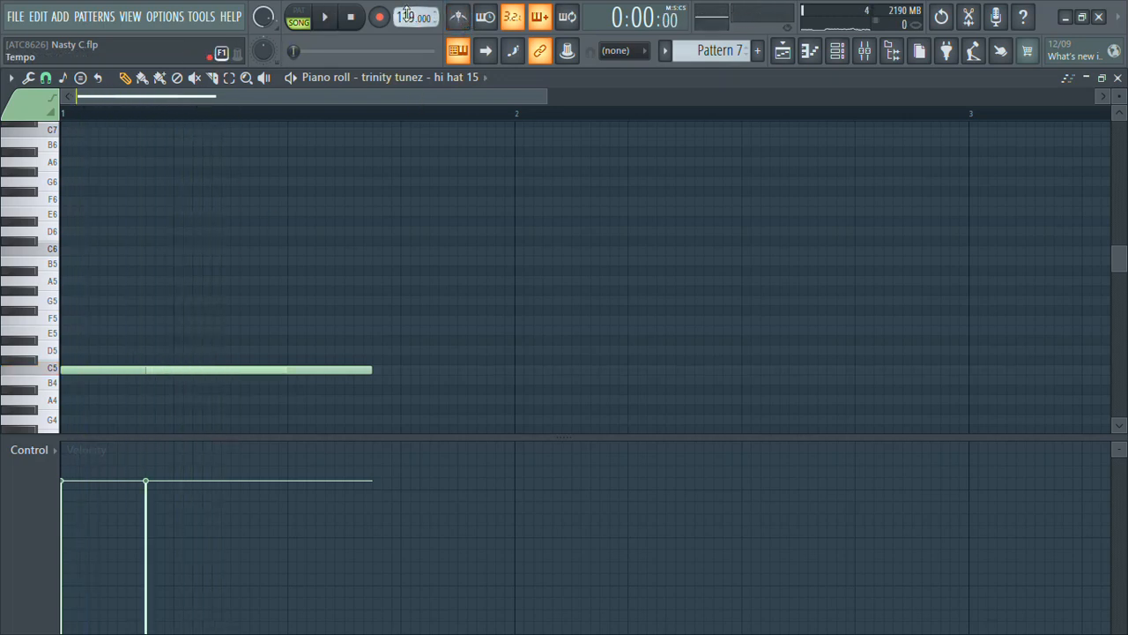
# - Add a third C5 hi-hat note at 1:07:00 in bar 1 and play the pattern back
pyautogui.press('space')
pyautogui.moveTo(232, 384)
pyautogui.mouseDown()
pyautogui.moveTo(219, 365)
pyautogui.moveTo(239, 370)
pyautogui.mouseUp()
pyautogui.press('space')
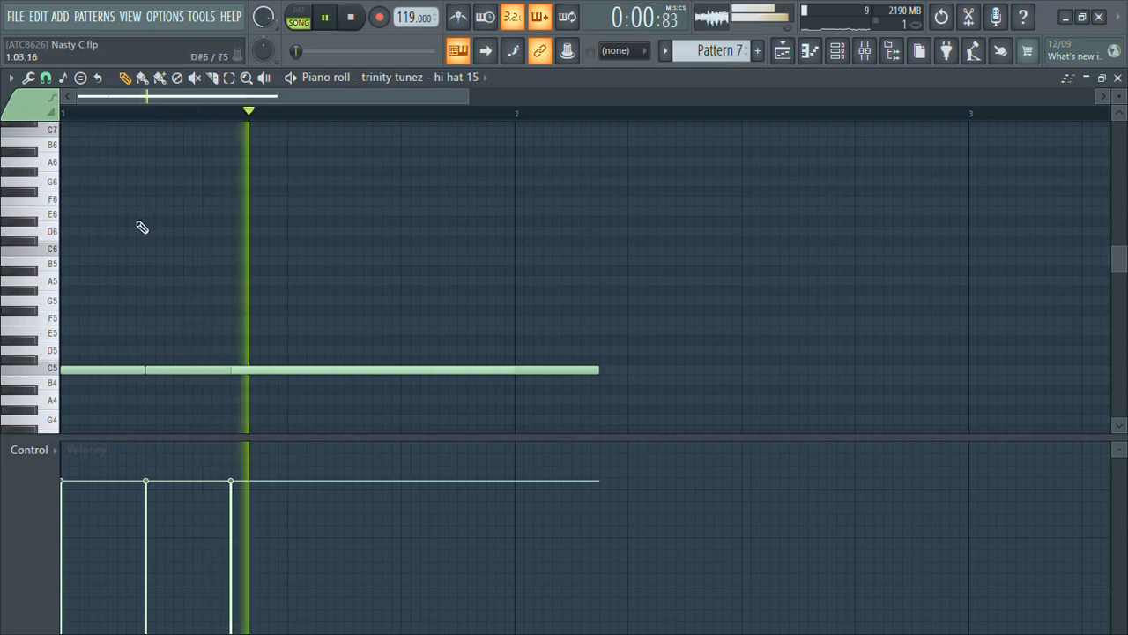
# - Shorten the third hi-hat note to a length of 0:02:00 and chop it into eight equal slices
pyautogui.click(46, 78)
pyautogui.click(67, 186)
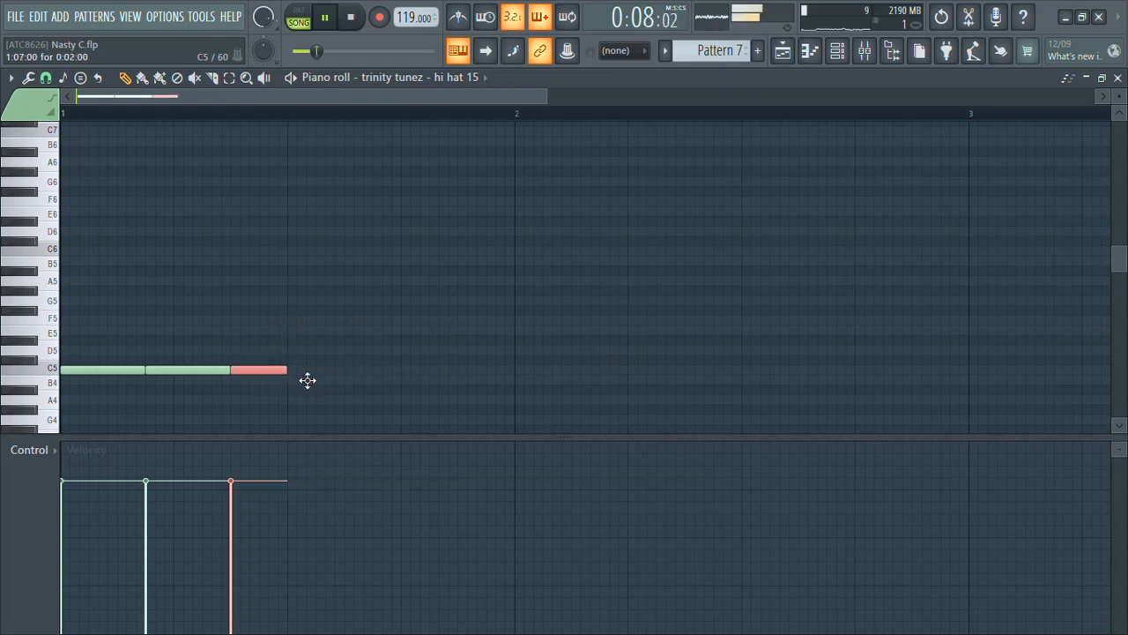
pyautogui.hotkey('alt', 'u')
pyautogui.click(625, 421)
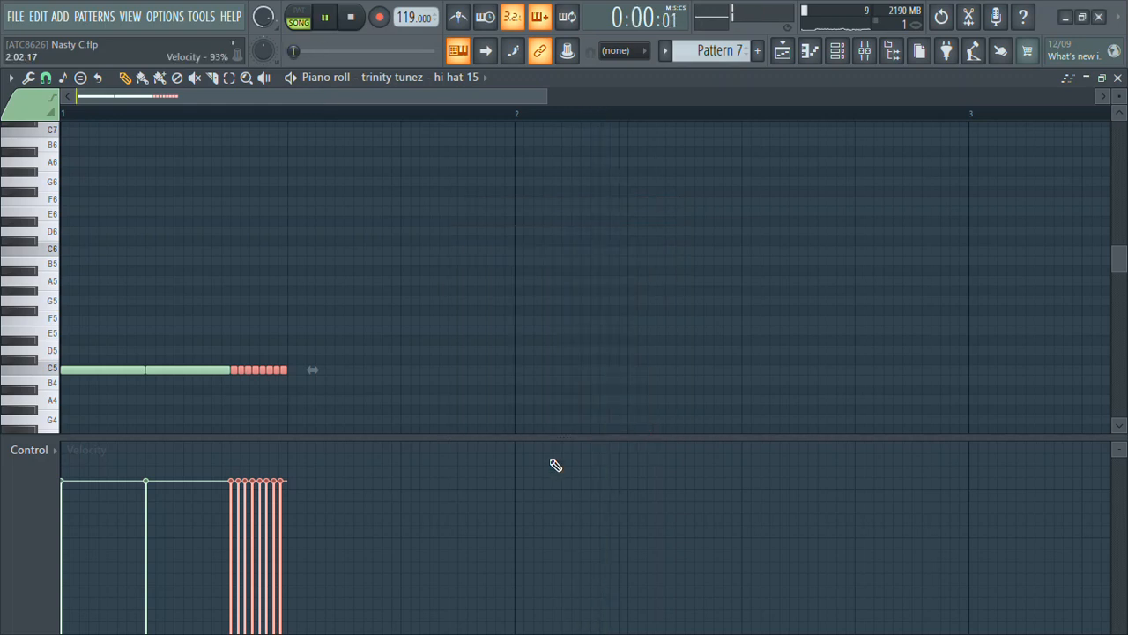
# - Lower the velocities of alternating slices in the chopped hi-hat roll while playing it back
pyautogui.click(240, 527)
pyautogui.click(241, 561)
pyautogui.click(254, 558)
pyautogui.hotkey('ctrl', 'z')
pyautogui.press('space')
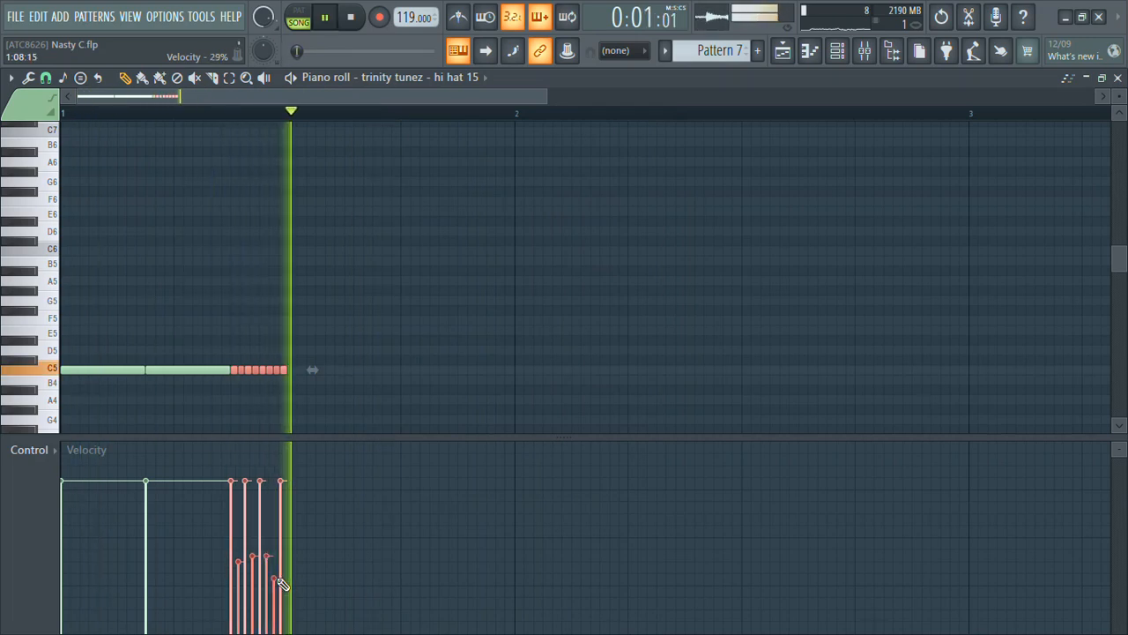
pyautogui.click(283, 582)
# - Randomize the pan, velocity and pitch levels of all hi-hat notes, try different seeds and accept the variation
pyautogui.click(401, 232)
pyautogui.hotkey('alt', 'r')
pyautogui.moveTo(505, 396); pyautogui.dragTo(534, 386)
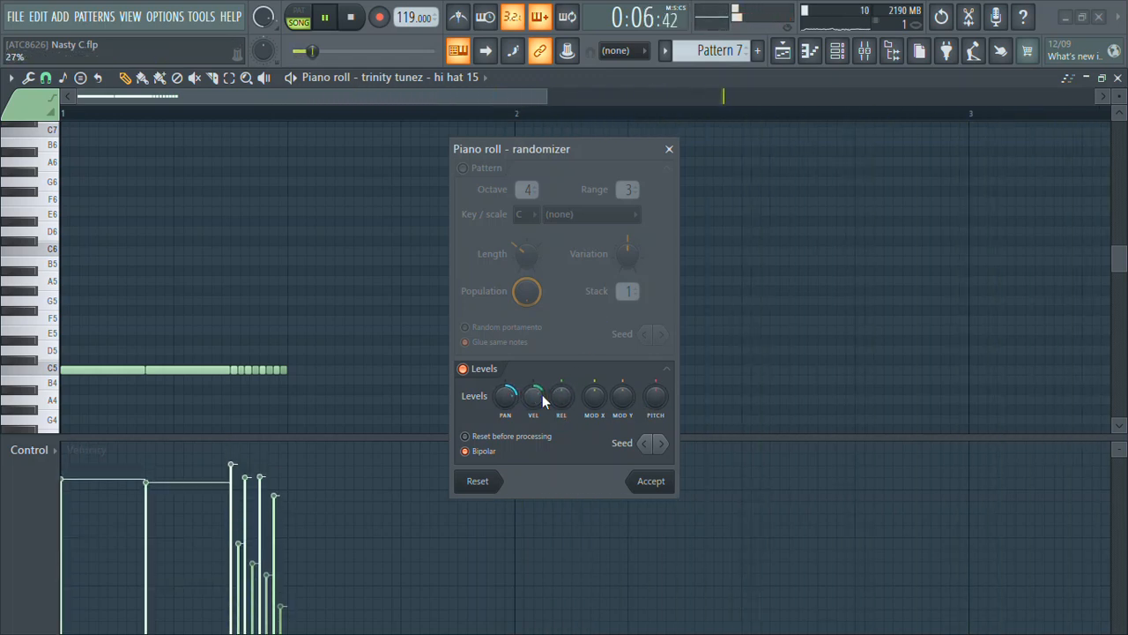
pyautogui.click(661, 444)
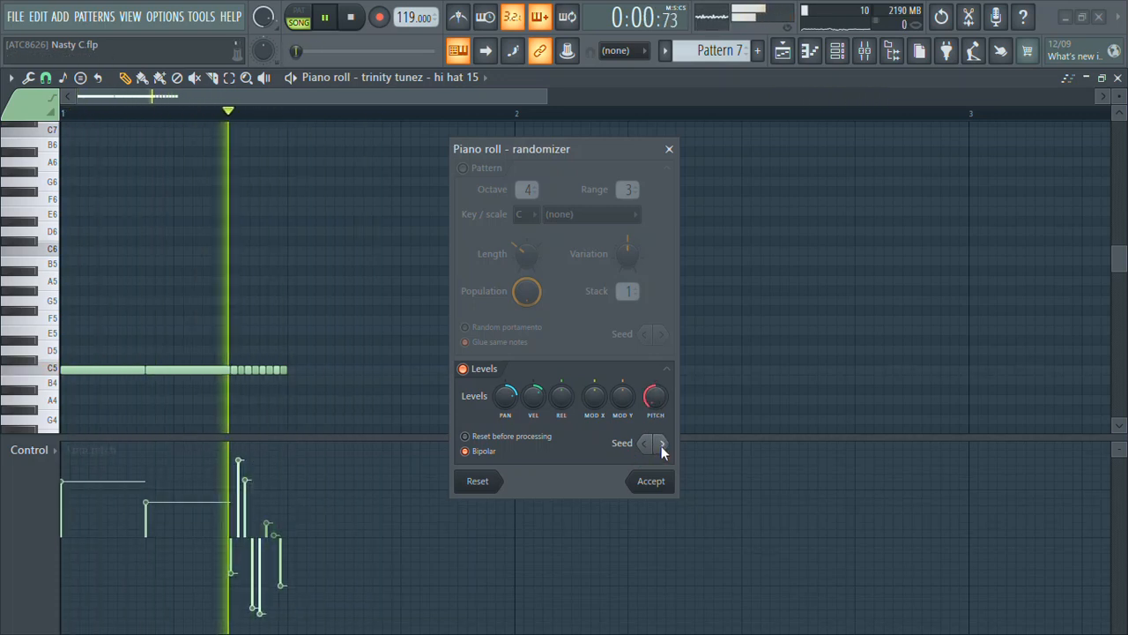
pyautogui.click(642, 443)
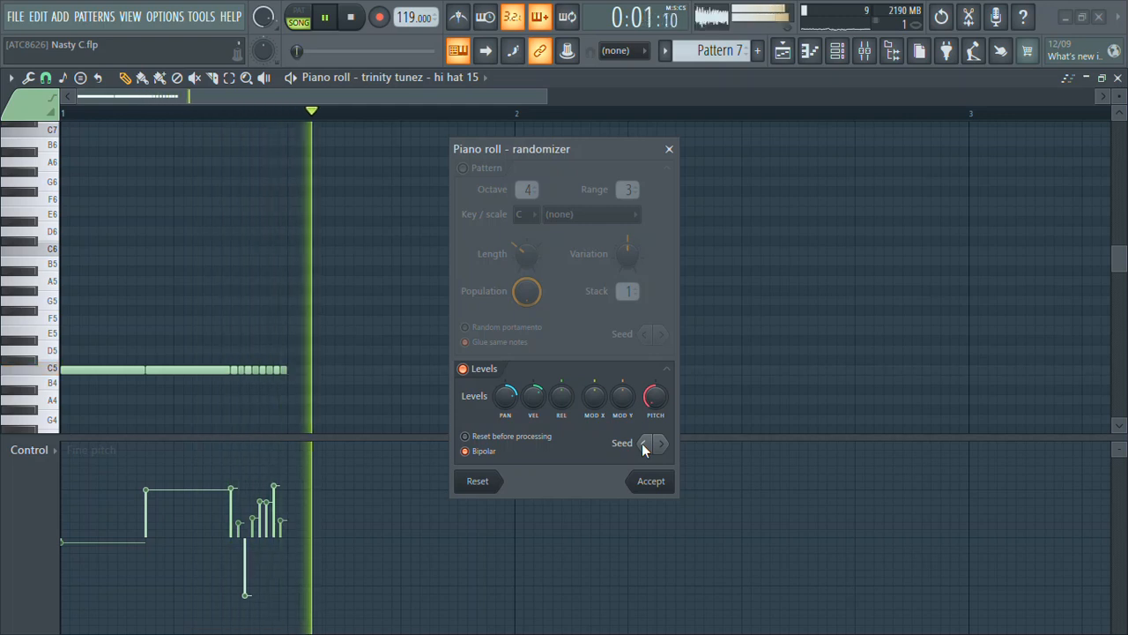
pyautogui.click(650, 481)
# - Add a short C5 note at 1:13:00, inspect the notes' pan levels and switch the control lane to note velocity
pyautogui.moveTo(338, 366)
pyautogui.mouseDown()
pyautogui.moveTo(322, 361)
pyautogui.moveTo(383, 372)
pyautogui.mouseUp()
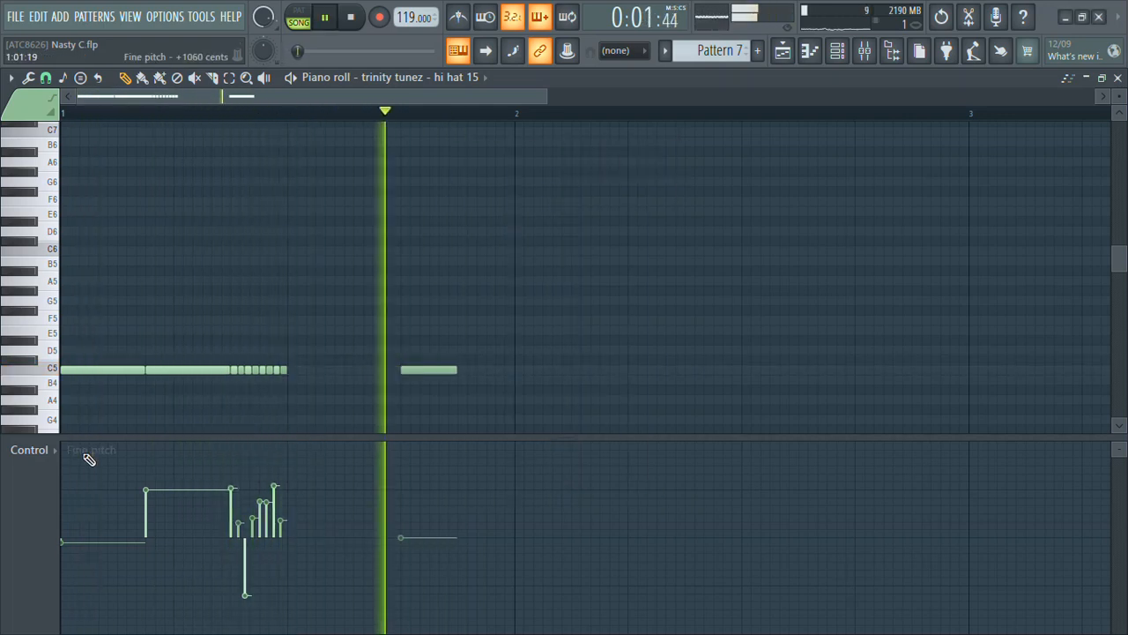
pyautogui.click(35, 449)
pyautogui.click(37, 476)
pyautogui.press('space')
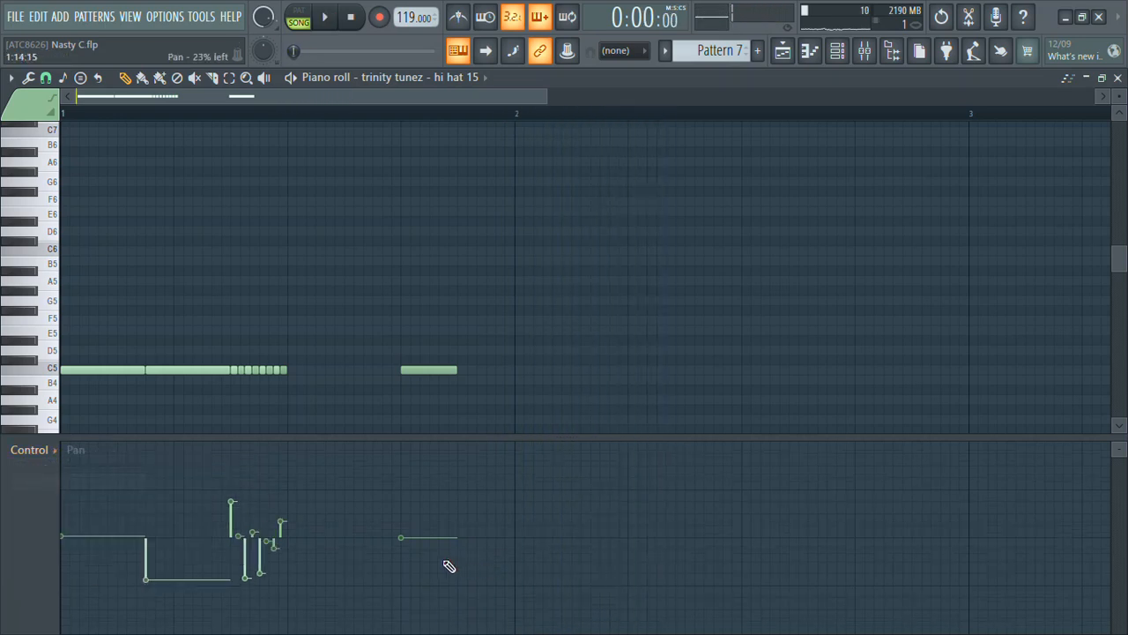
pyautogui.click(48, 462)
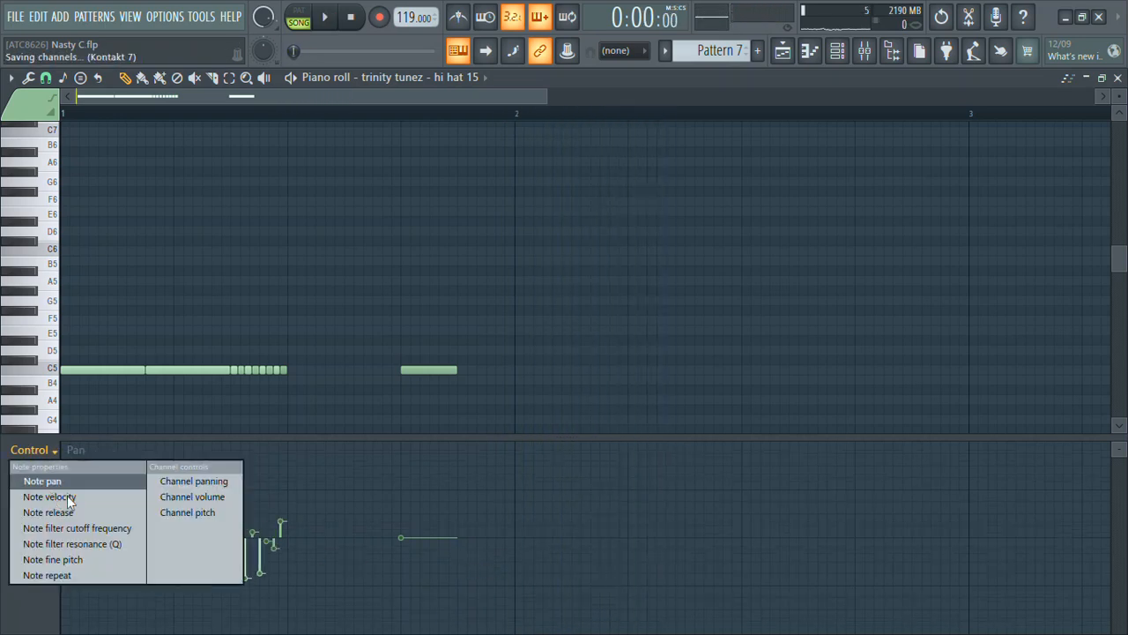
pyautogui.click(81, 494)
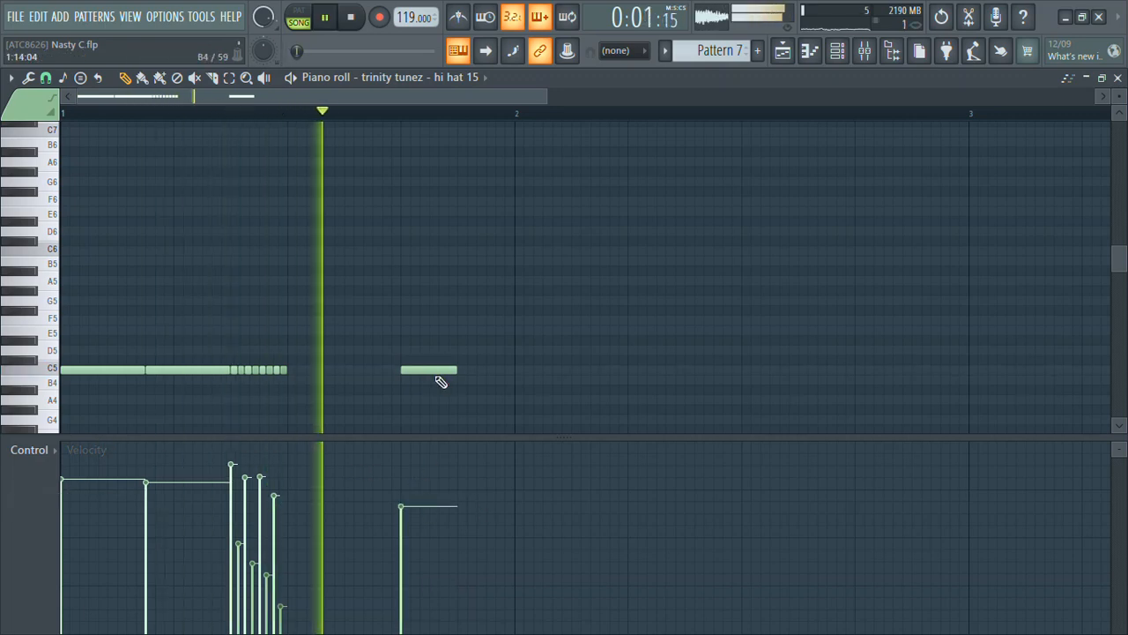
# - Place C5 hi-hat notes near the end of bar 1 and at 2:01:00, closing the gaps with quick legato
pyautogui.moveTo(515, 375)
pyautogui.mouseDown()
pyautogui.moveTo(535, 379)
pyautogui.moveTo(534, 365)
pyautogui.mouseUp()
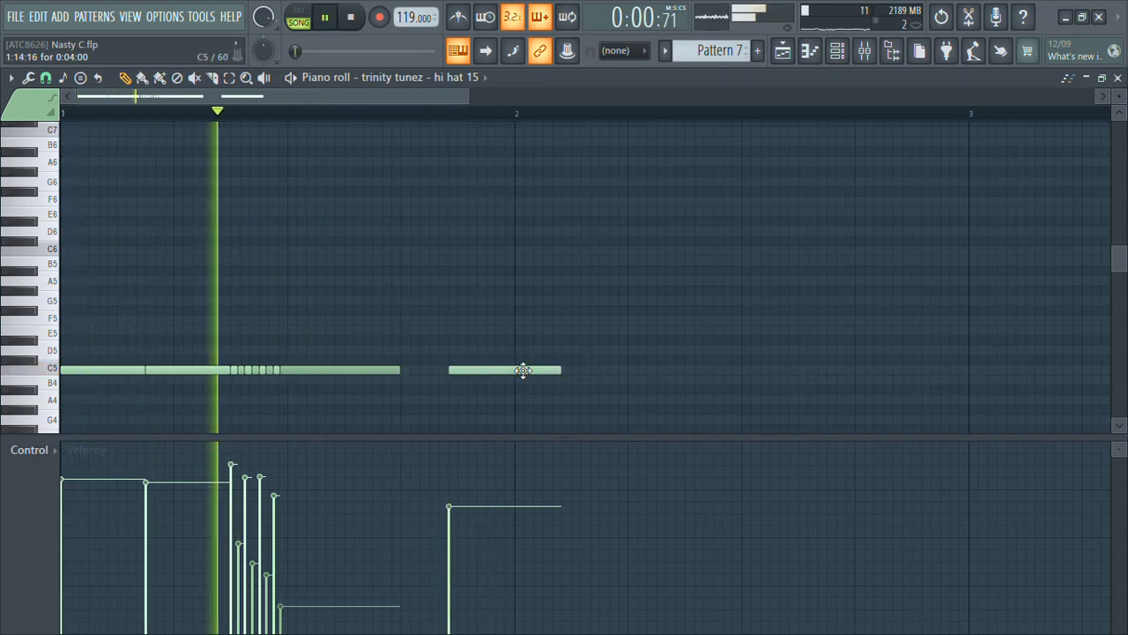
pyautogui.press('space')
pyautogui.click(521, 368)
pyautogui.hotkey('ctrl', 'l')
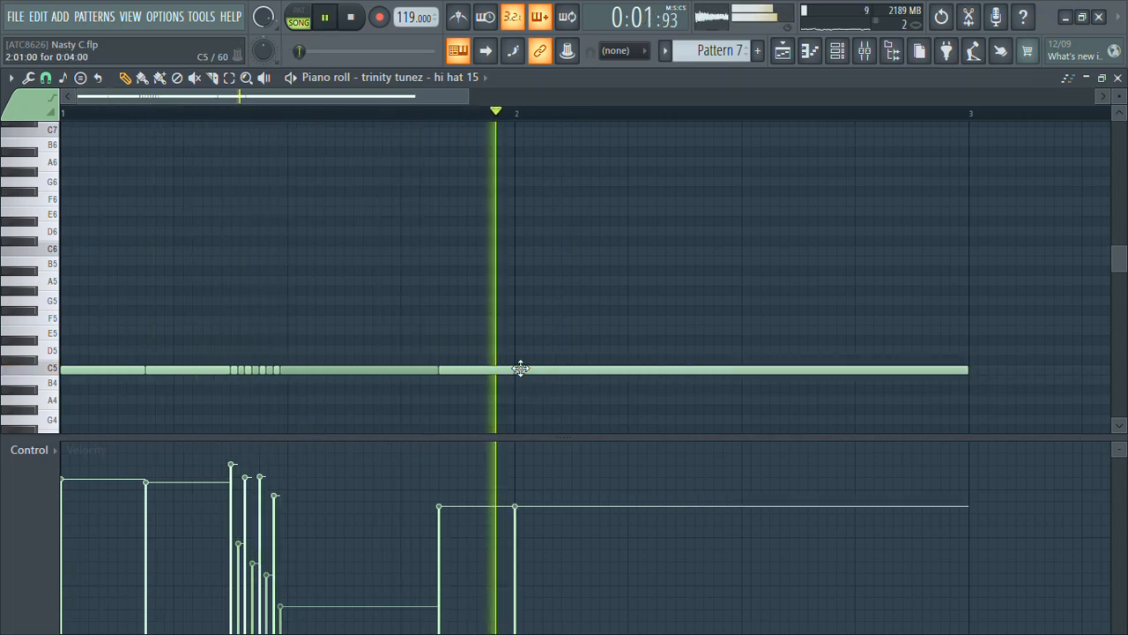
pyautogui.press('space')
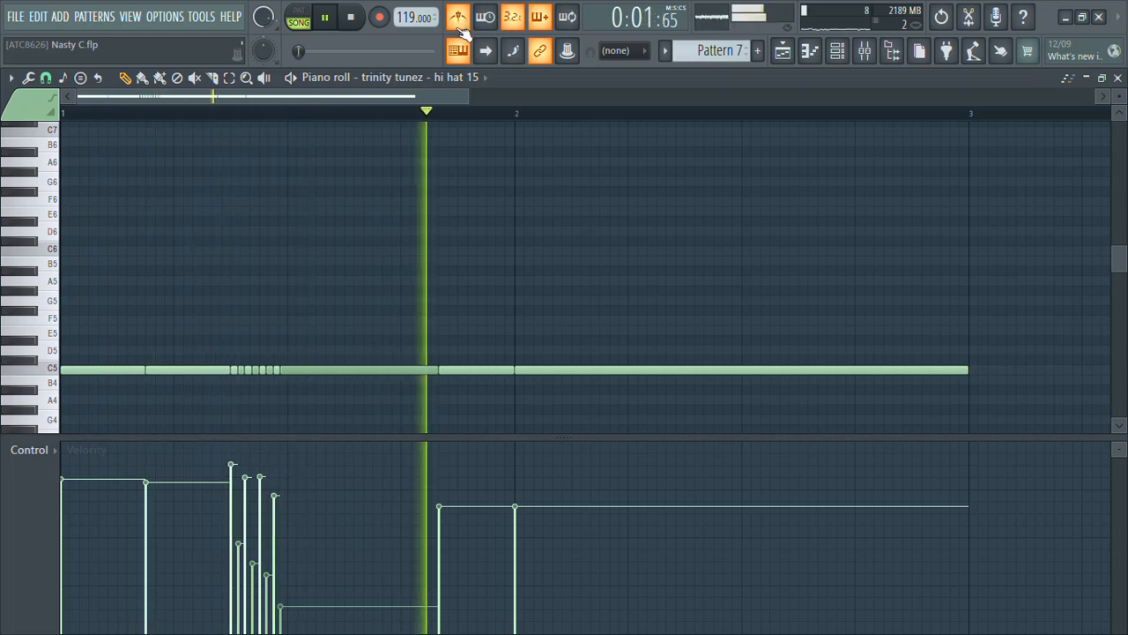
# - Move the C5 note near the end of bar 1 slightly earlier and insert another one at 1:16:00
pyautogui.moveTo(464, 369)
pyautogui.mouseDown()
pyautogui.moveTo(438, 376)
pyautogui.moveTo(448, 371)
pyautogui.mouseUp()
pyautogui.moveTo(645, 398); pyautogui.dragTo(488, 370)
pyautogui.press('space')
pyautogui.press('space')
pyautogui.press('space')
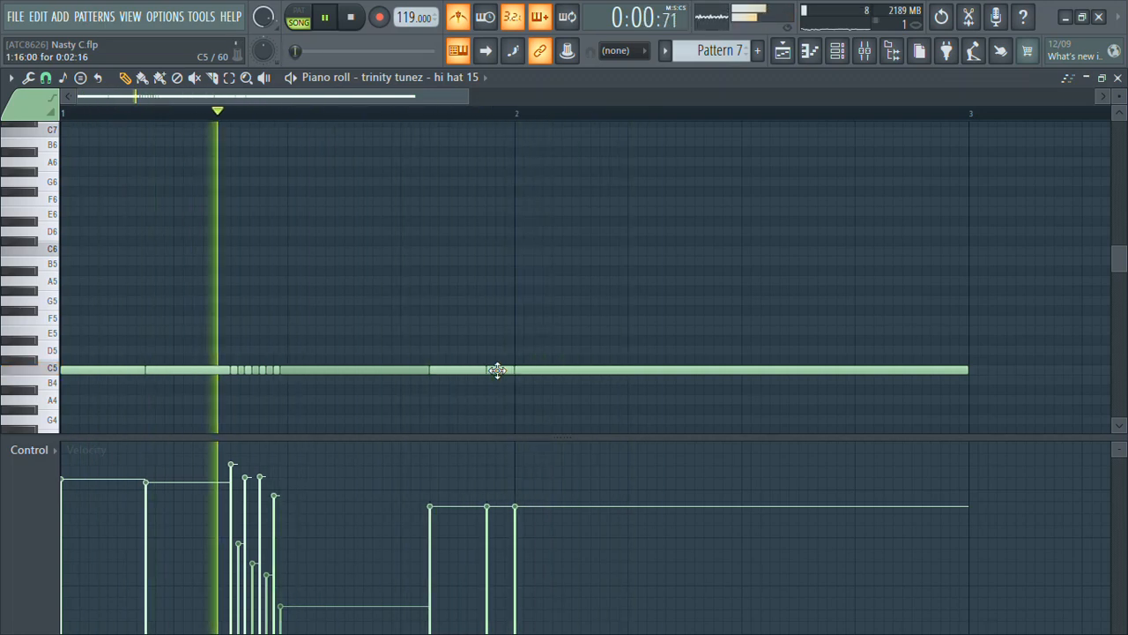
# - Add a C5 note at 2:04:00, close the gap before it with quick legato and shorten it to 0:15:08
pyautogui.click(576, 370)
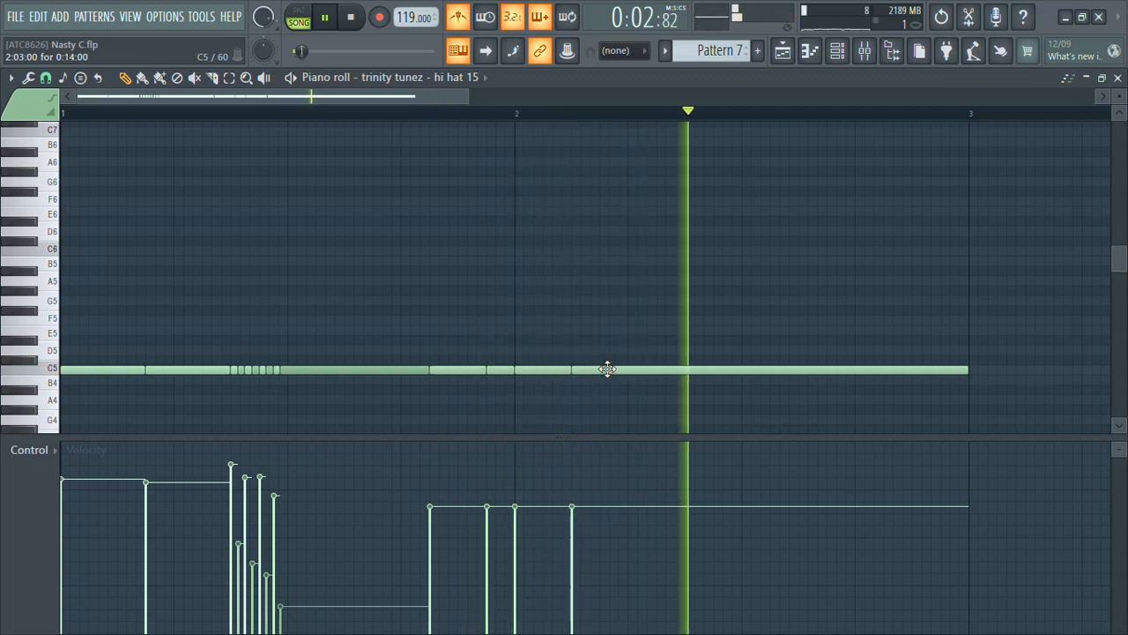
pyautogui.press('space')
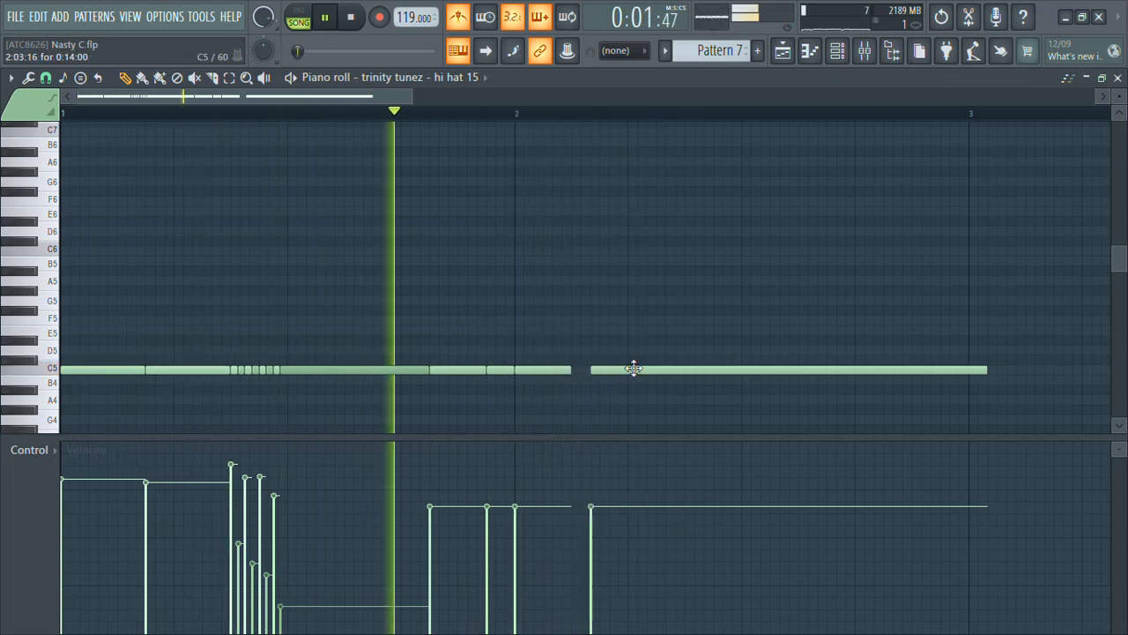
pyautogui.hotkey('ctrl', 'l')
pyautogui.moveTo(644, 367); pyautogui.dragTo(650, 367)
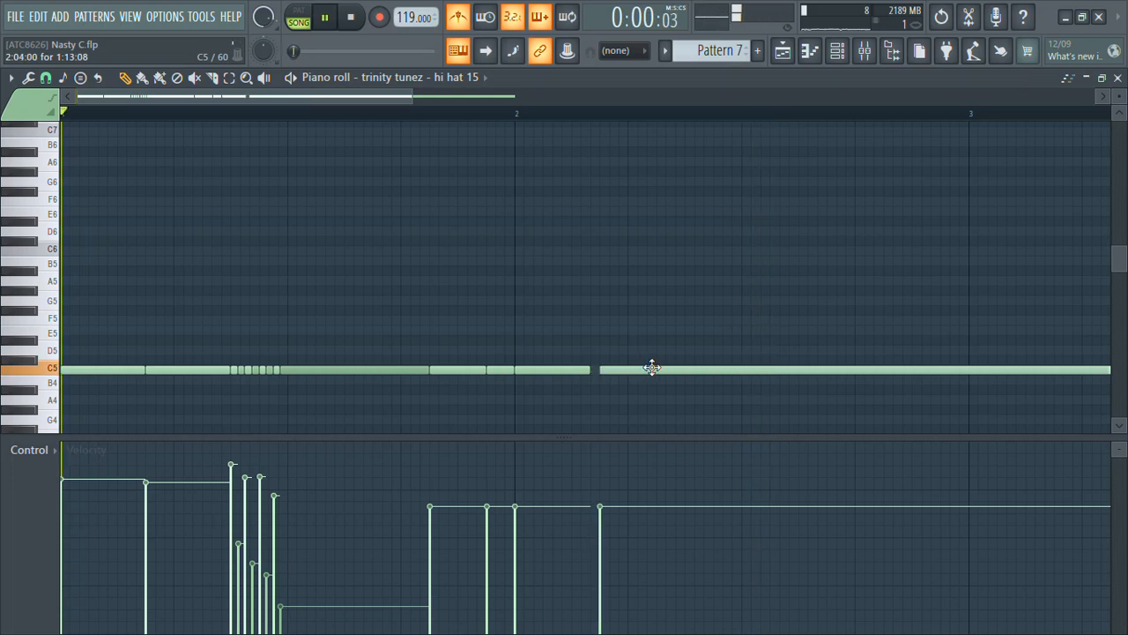
pyautogui.hotkey('ctrl', 'l')
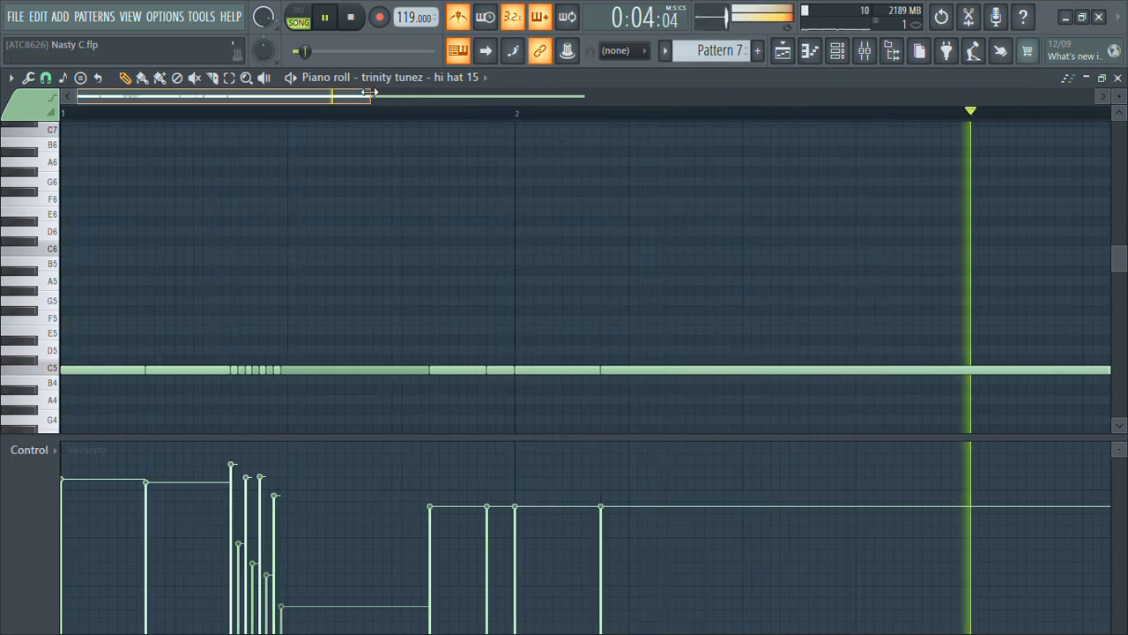
pyautogui.scroll(-3, 622, 202)
pyautogui.moveTo(1047, 368); pyautogui.dragTo(587, 355)
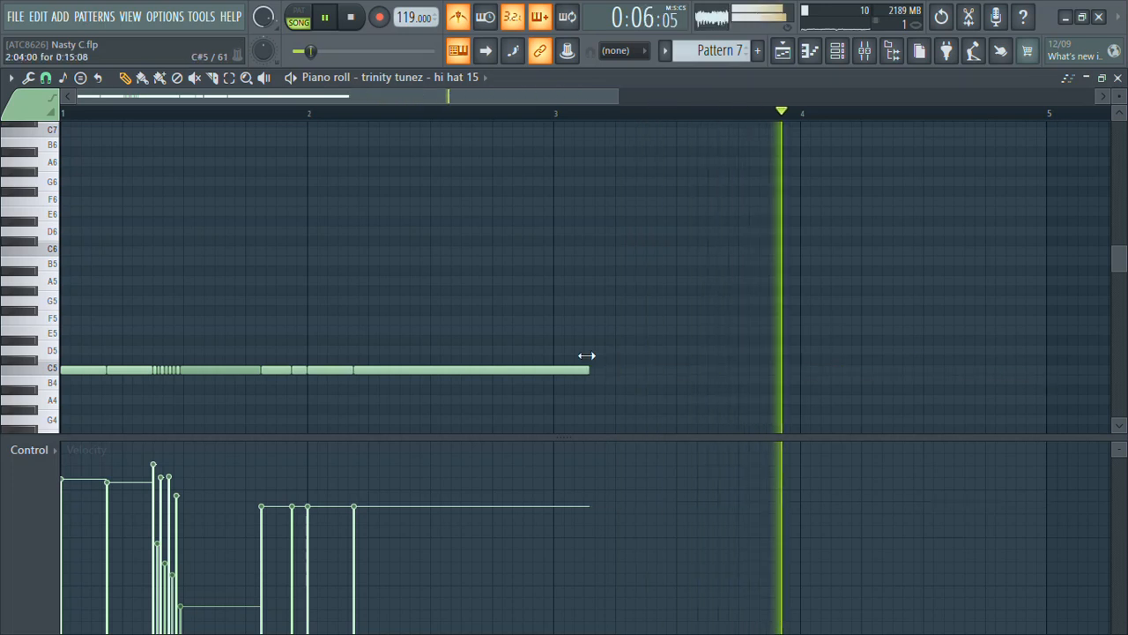
# - Add a C5 note at 2:07:00 in bar 2 and join it to its neighbours with quick legato
pyautogui.press('space')
pyautogui.moveTo(414, 354); pyautogui.dragTo(389, 370)
pyautogui.press('space')
pyautogui.moveTo(795, 100); pyautogui.dragTo(582, 101)
pyautogui.press('space')
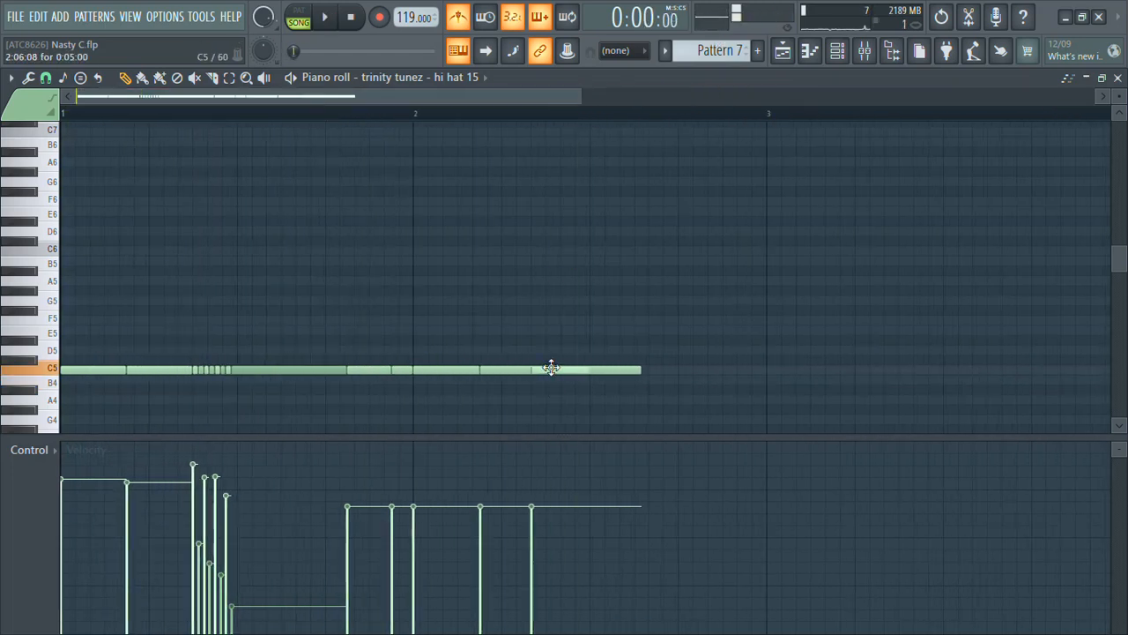
pyautogui.hotkey('ctrl', 'l')
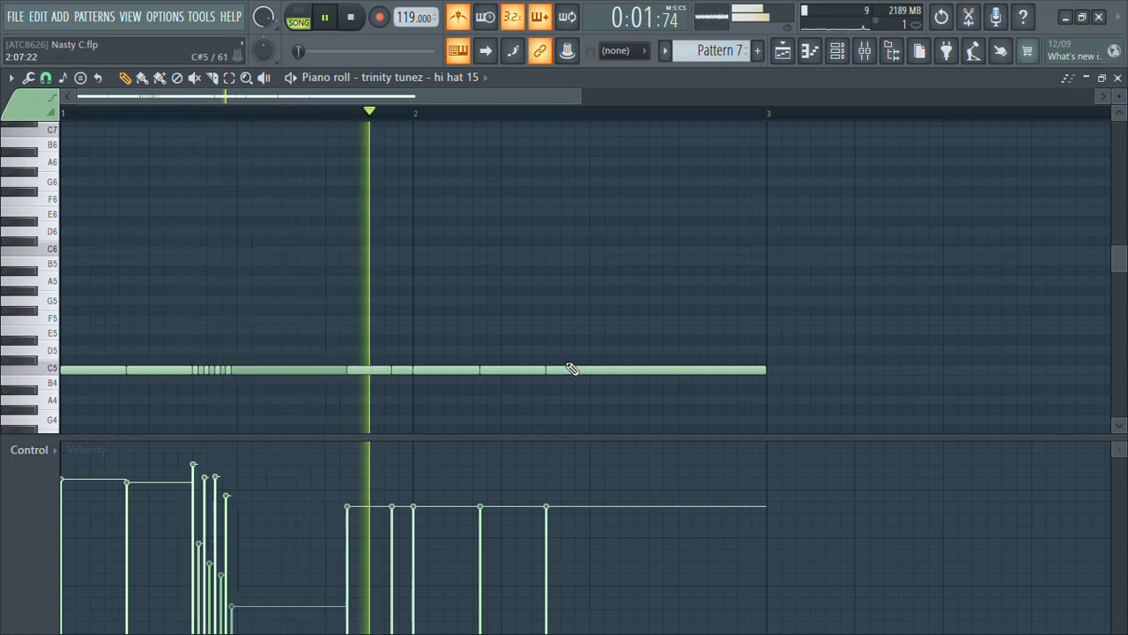
pyautogui.press('space')
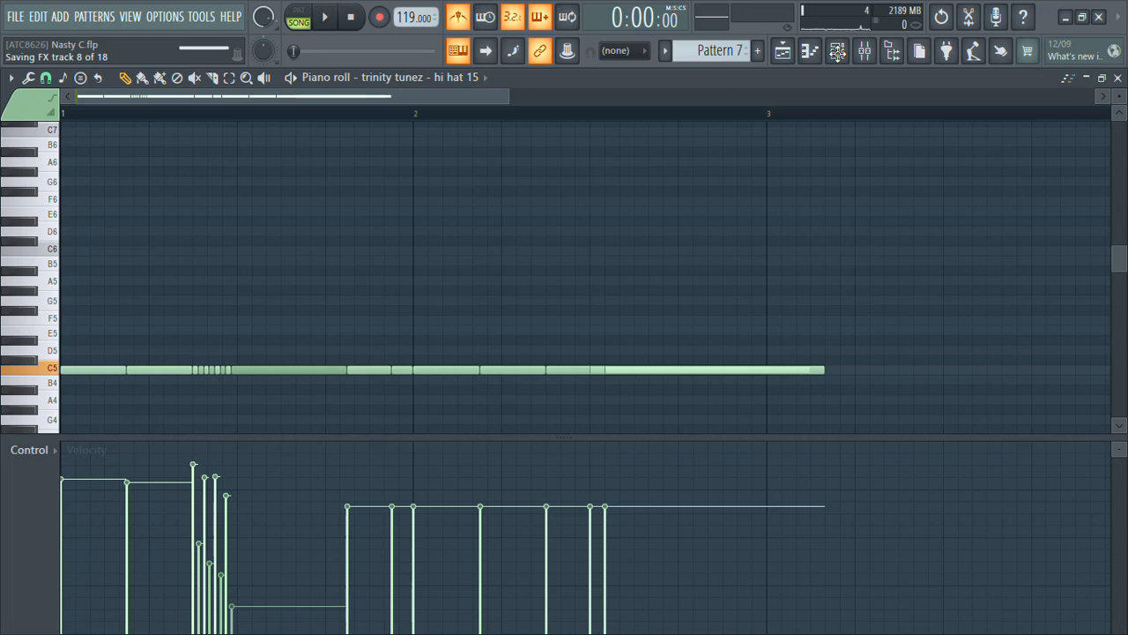
# - Delete the Kontakt 7 channel from the channel rack
pyautogui.click(837, 51)
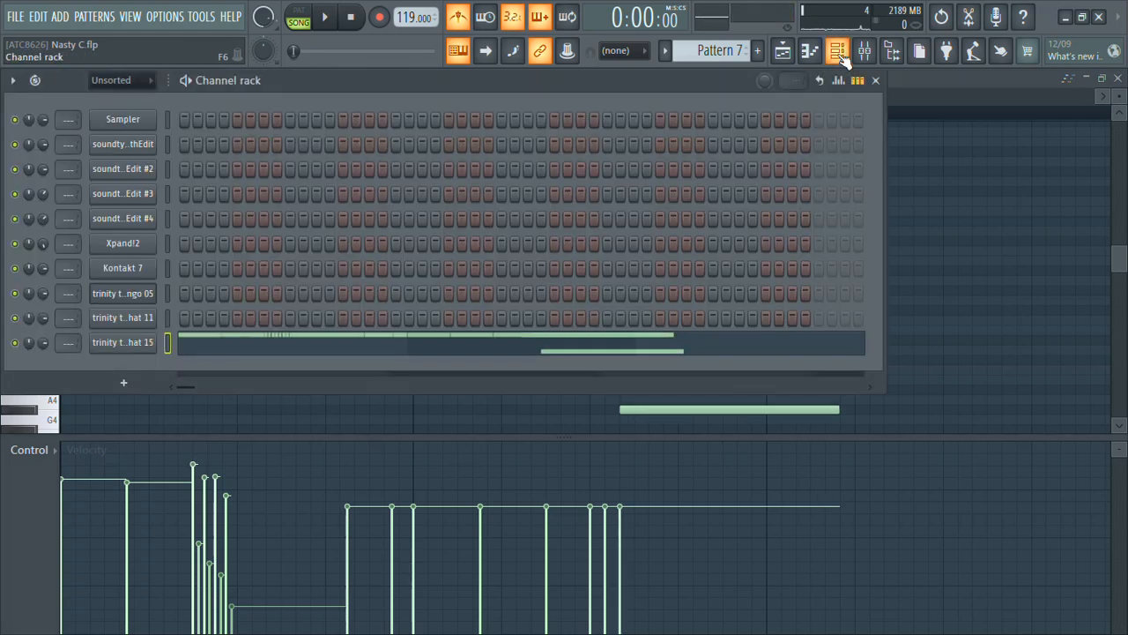
pyautogui.rightClick(129, 270)
pyautogui.click(130, 269)
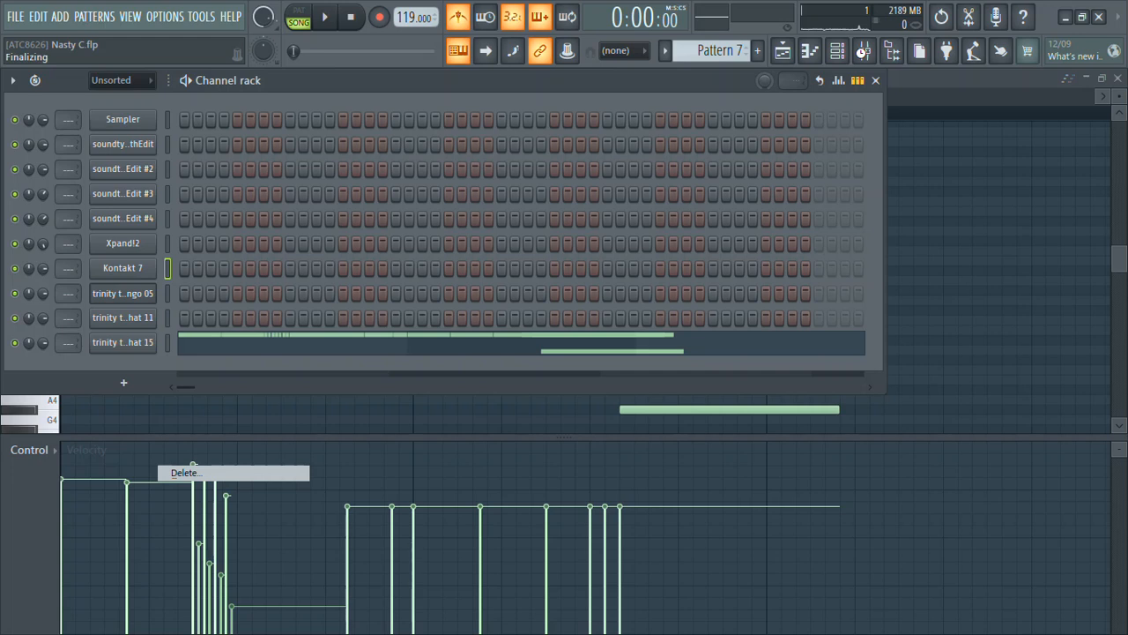
# - Check the mixer and reopen the Pattern 7 hi-hat notes from the playlist
pyautogui.click(865, 53)
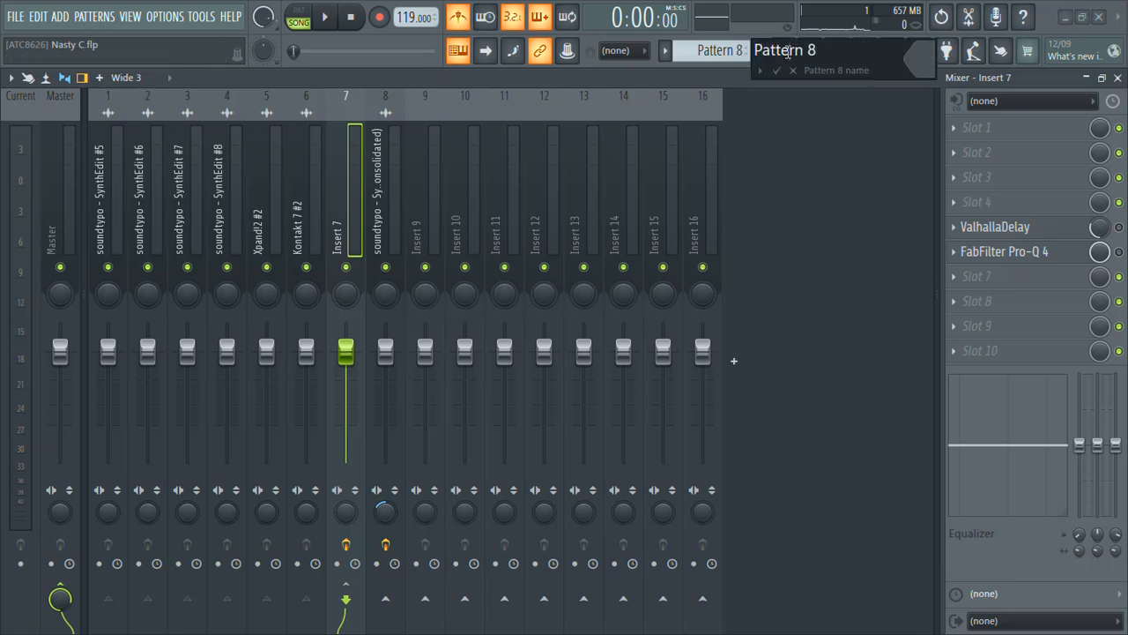
pyautogui.click(783, 52)
pyautogui.doubleClick(568, 459)
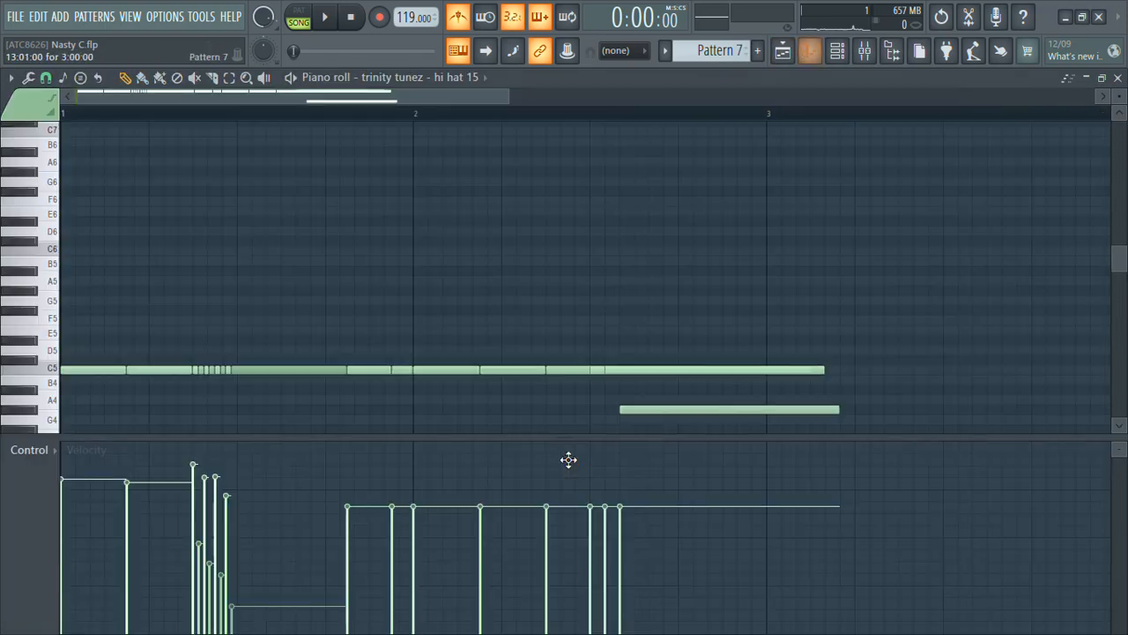
# - Move the stray G#4 note in bar 2 up to C5 and add another C5 note at 2:11:00
pyautogui.press('space')
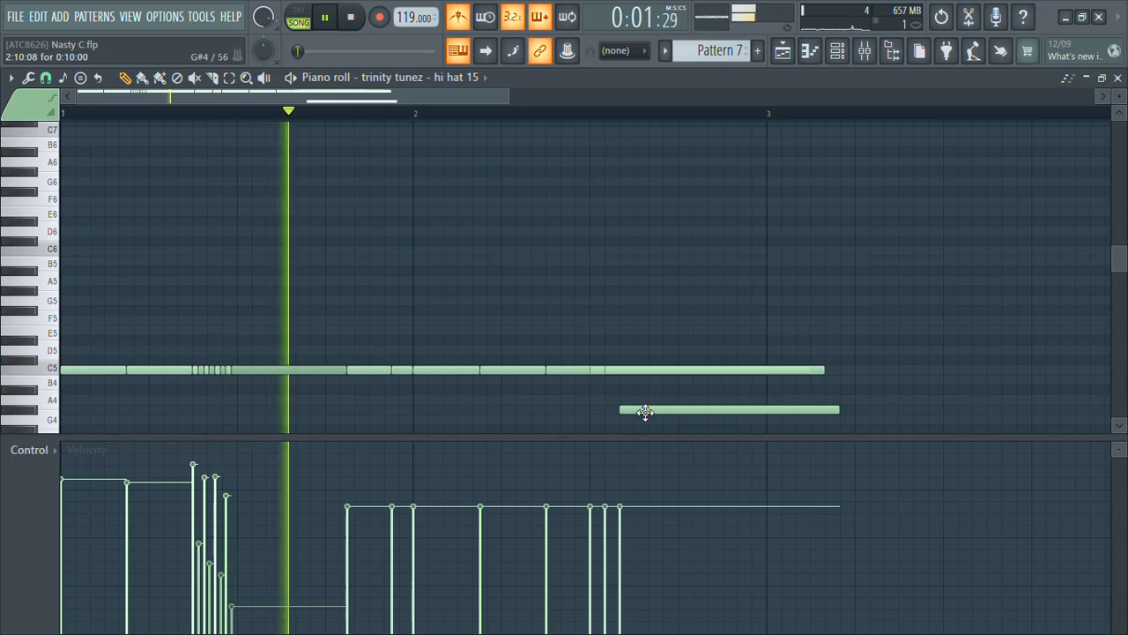
pyautogui.moveTo(645, 411); pyautogui.dragTo(643, 368)
pyautogui.click(633, 369)
pyautogui.press('space')
pyautogui.press('space')
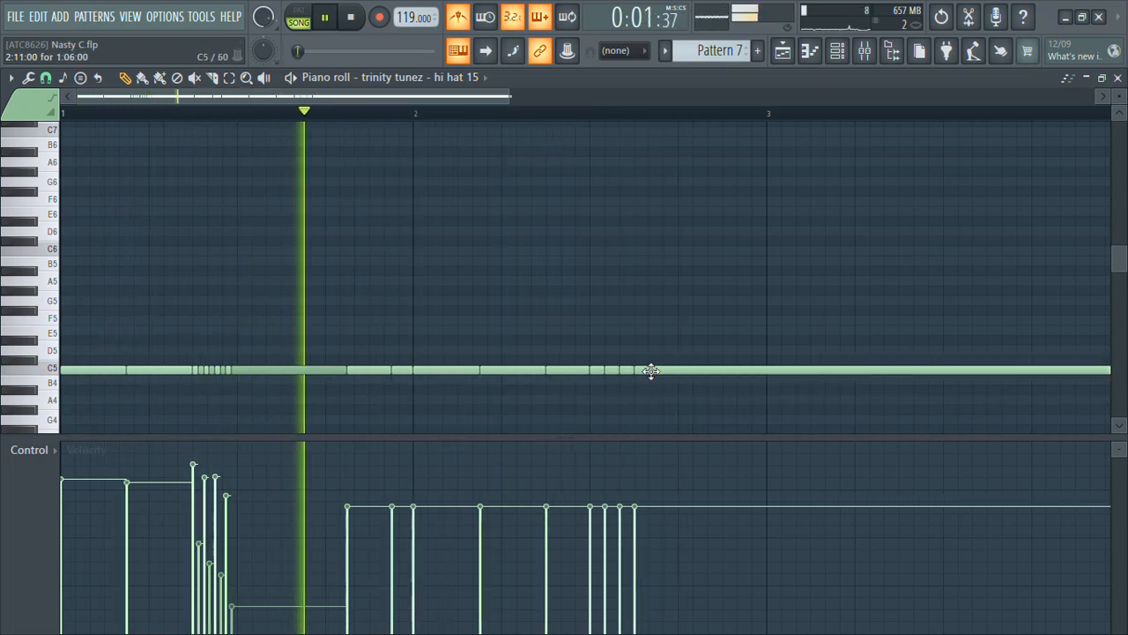
# - Add a C5 note at 2:14:00 with a length of 1:06:00, undoing and repeating the placement
pyautogui.moveTo(670, 392); pyautogui.dragTo(694, 359)
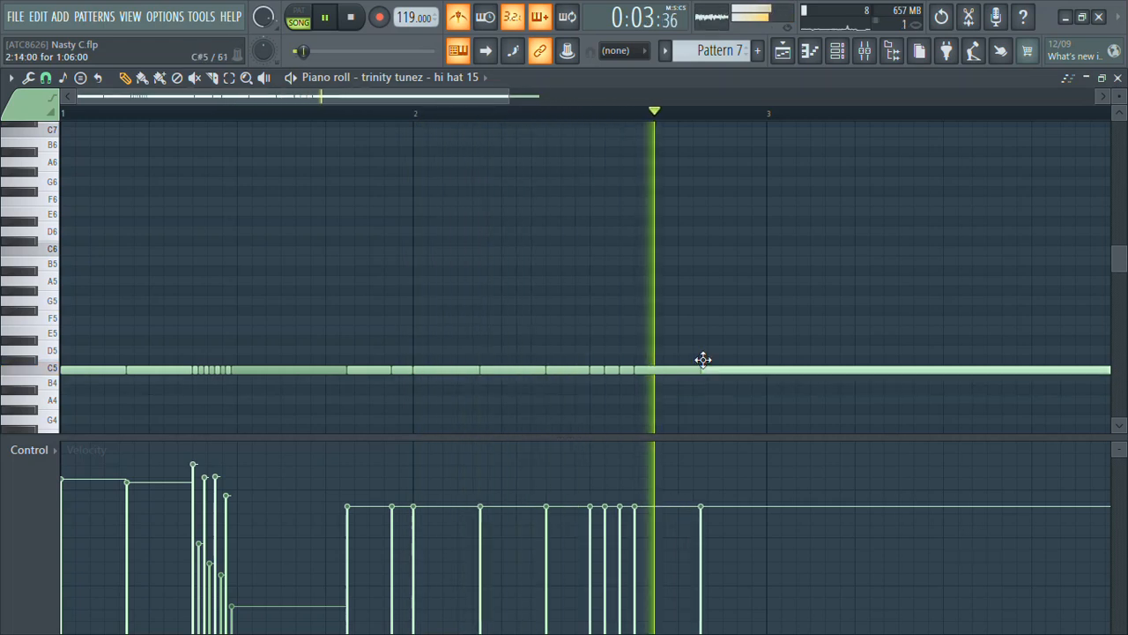
pyautogui.hotkey('ctrl', 'z')
pyautogui.click(702, 389)
pyautogui.moveTo(702, 388); pyautogui.dragTo(705, 361)
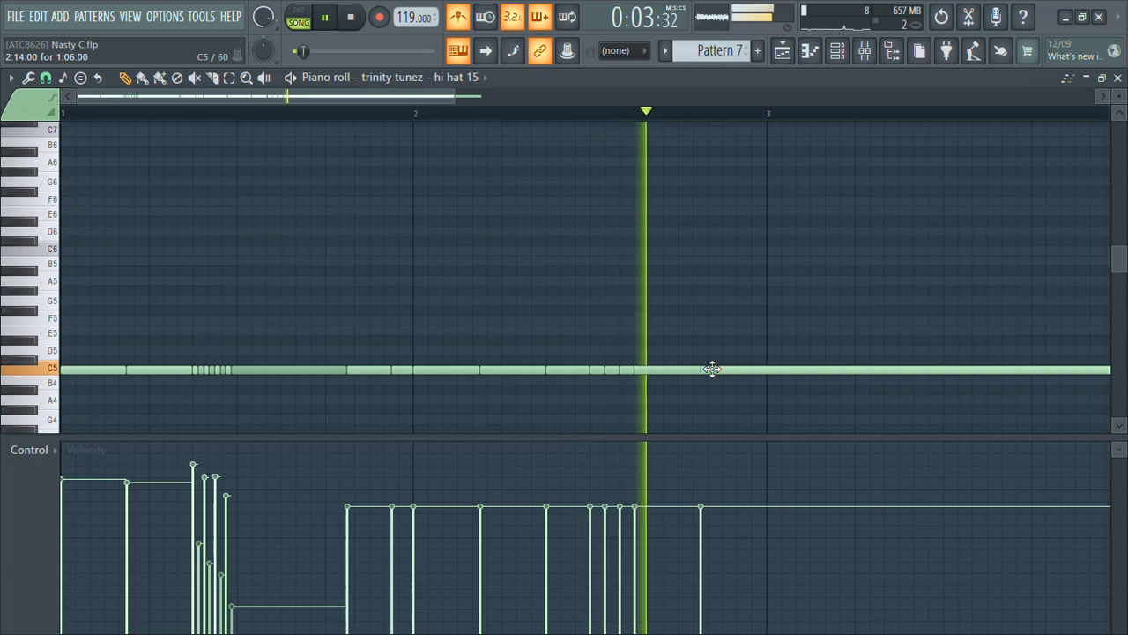
pyautogui.press('space')
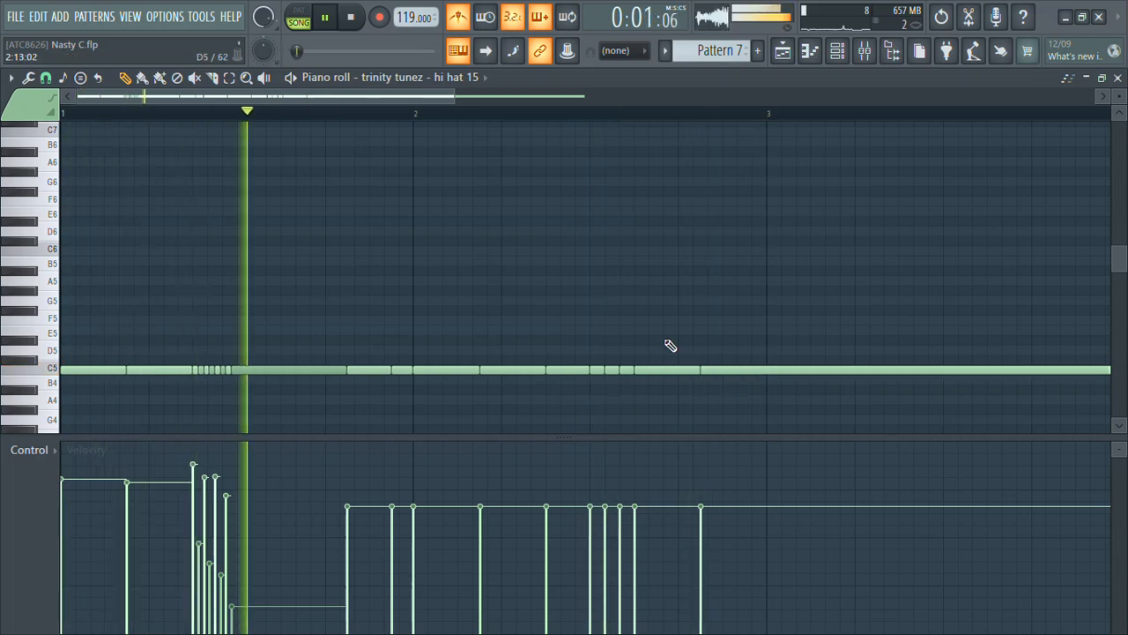
# - Turn off the metronome and raise the velocity of several bar 2 hi-hat notes by uneven amounts, the first to about 81%
pyautogui.moveTo(454, 95); pyautogui.dragTo(571, 125)
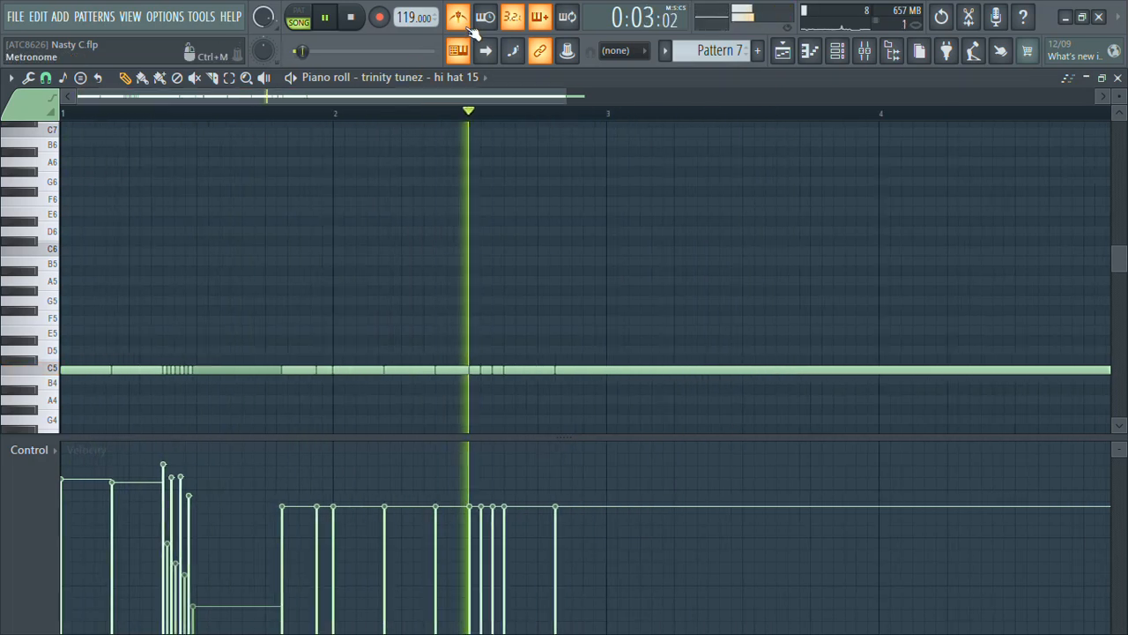
pyautogui.click(343, 482)
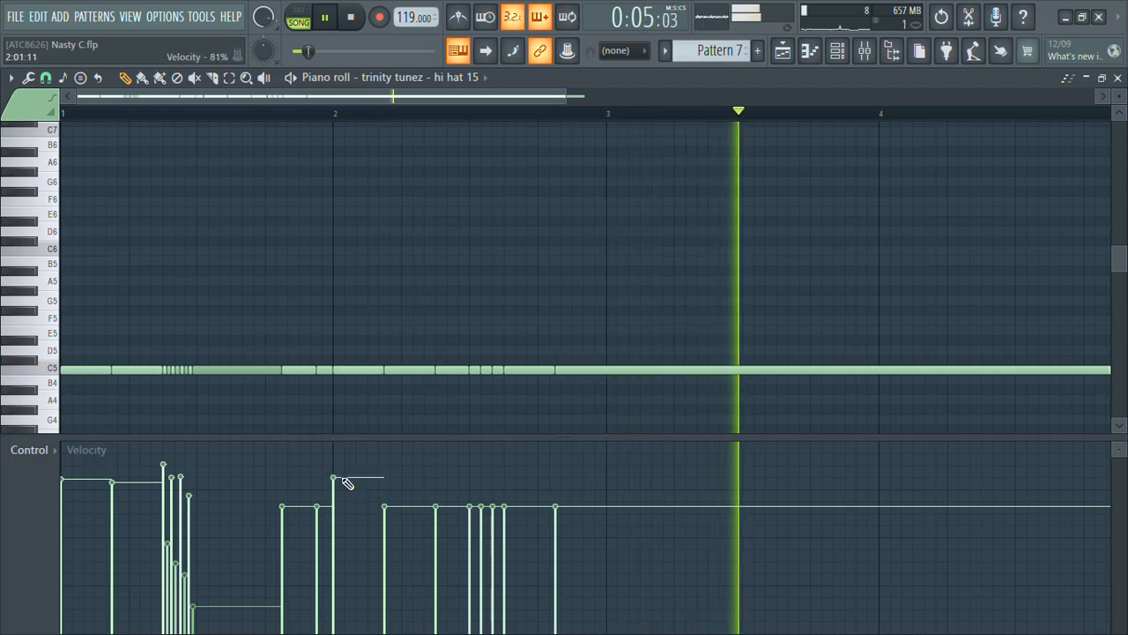
pyautogui.click(439, 494)
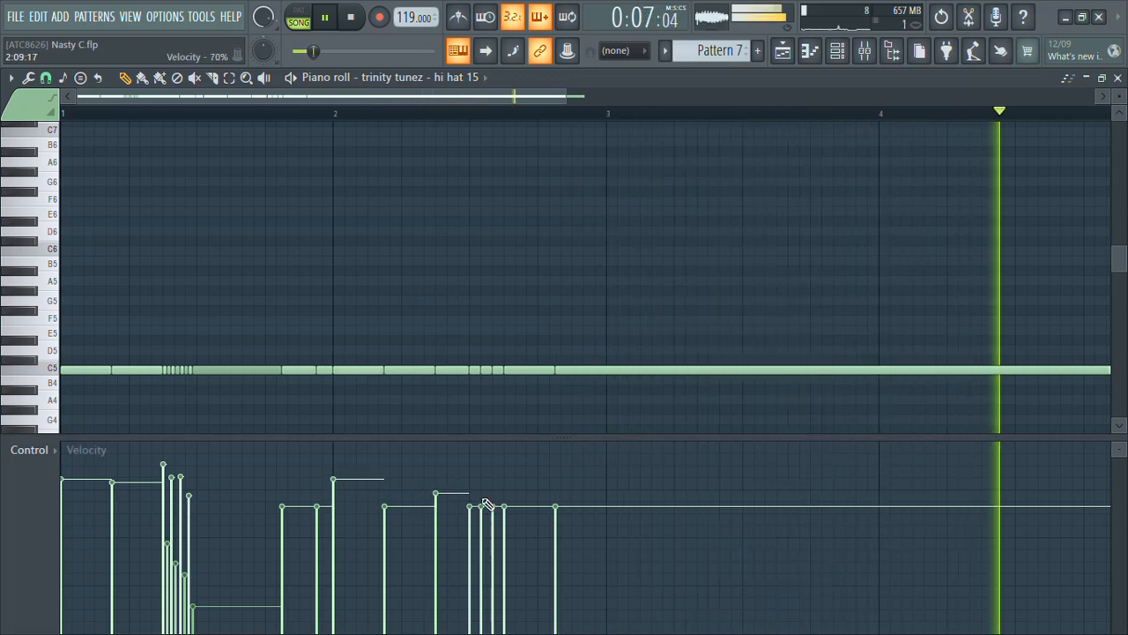
pyautogui.click(528, 488)
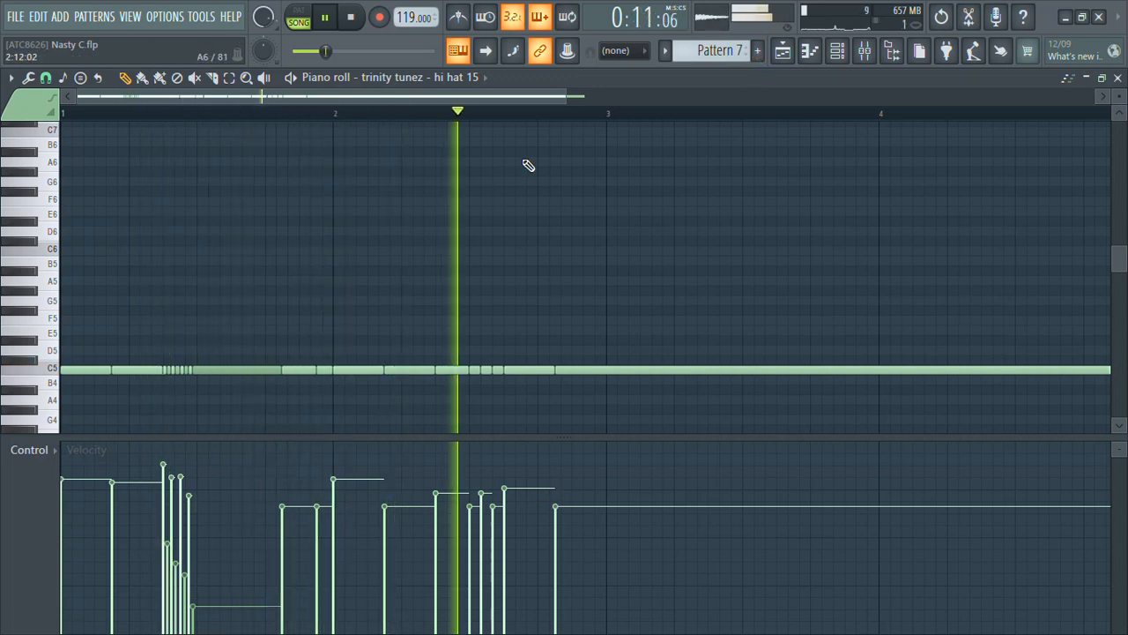
# - Shorten the last hi-hat note to end at bar 3 and duplicate the two-bar pattern into bars 3 and 4
pyautogui.moveTo(564, 103); pyautogui.dragTo(679, 99)
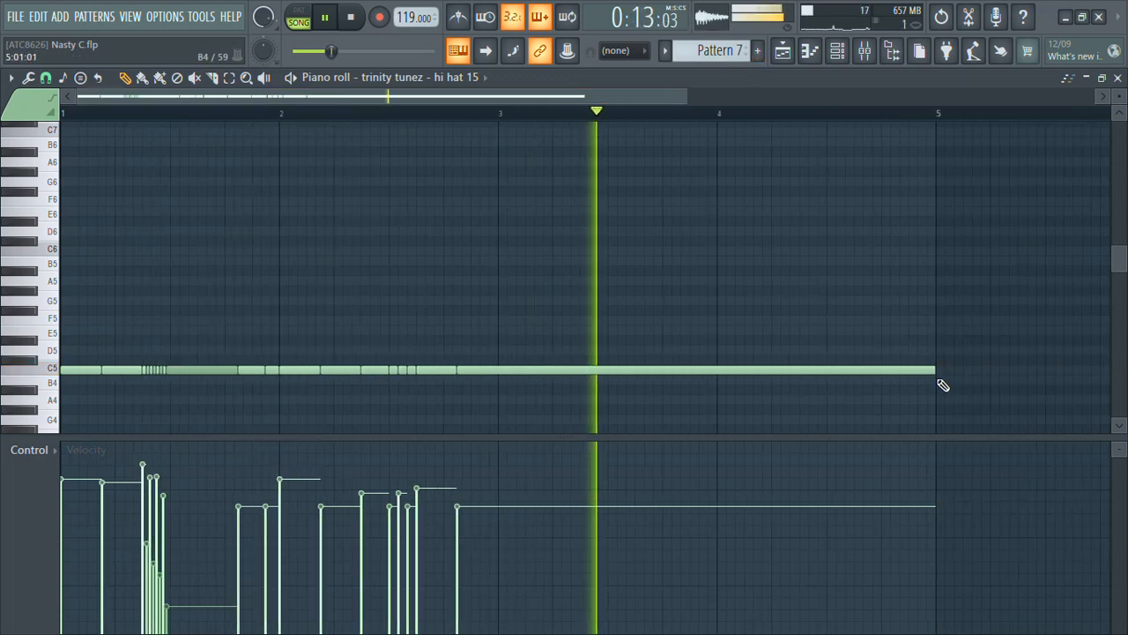
pyautogui.moveTo(934, 371); pyautogui.dragTo(498, 362)
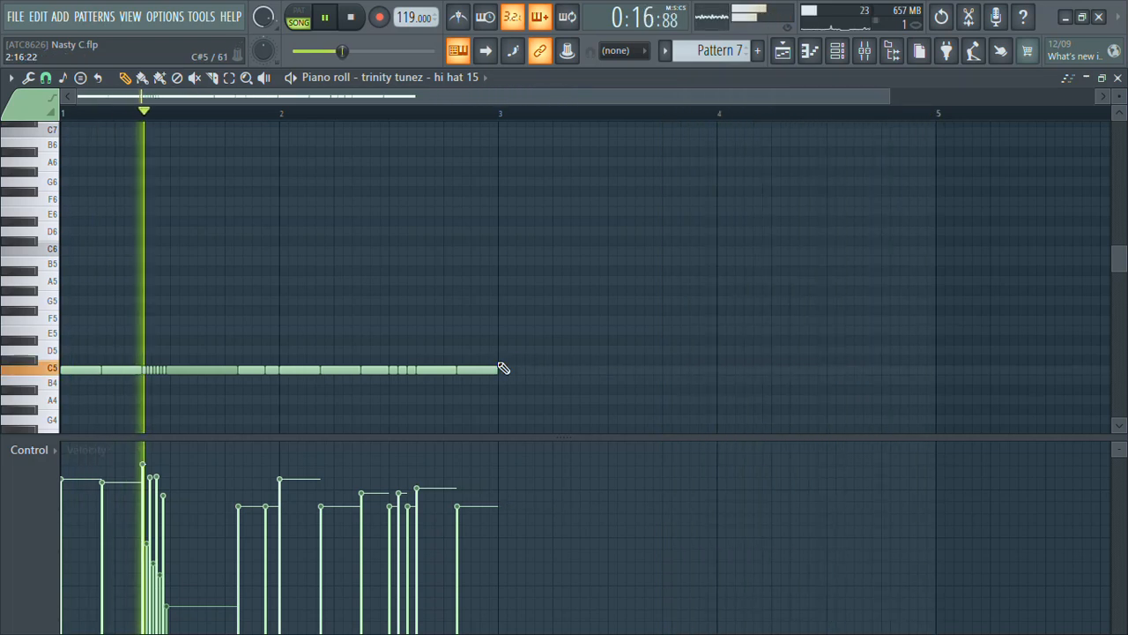
pyautogui.hotkey('ctrl', 'b')
pyautogui.hotkey('ctrl', 'd')
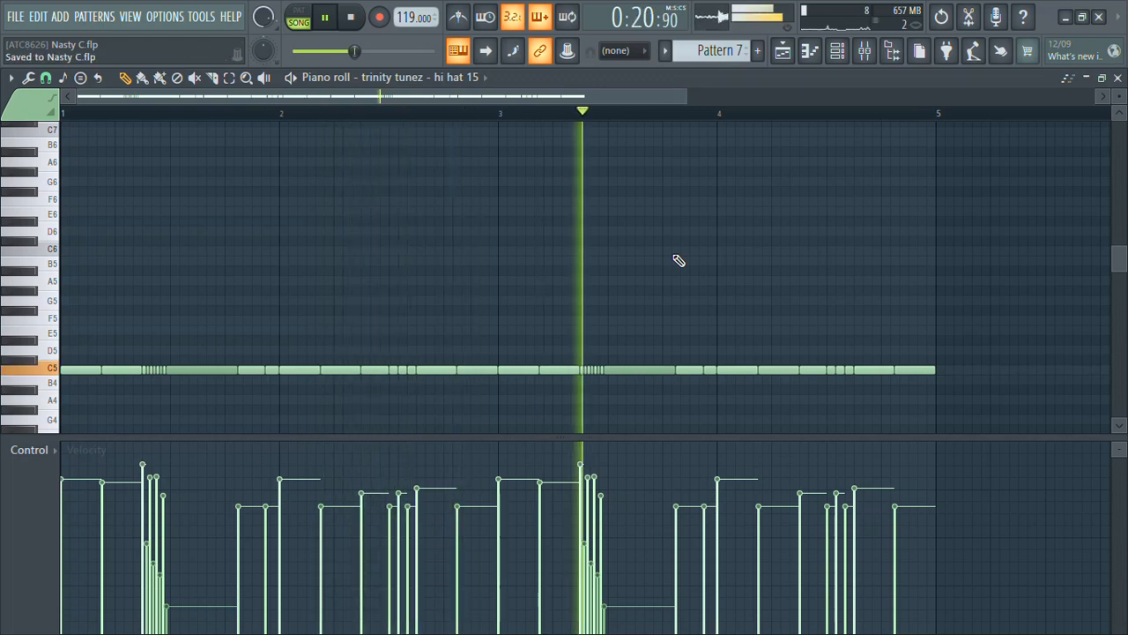
# - Randomize the hi-hat notes with bipolar levels, reducing the fine pitch amount and setting pan to about 31%, and try new seeds
pyautogui.hotkey('alt', 'r')
pyautogui.moveTo(659, 398); pyautogui.dragTo(657, 409)
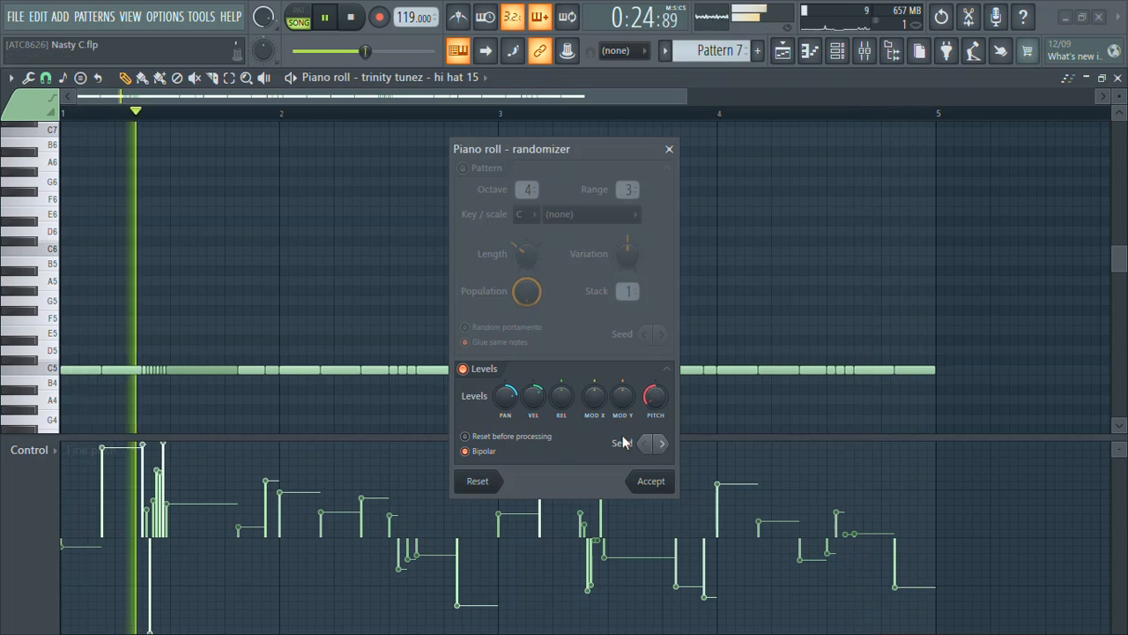
pyautogui.moveTo(507, 398)
pyautogui.mouseDown()
pyautogui.moveTo(507, 388)
pyautogui.moveTo(506, 416)
pyautogui.mouseUp()
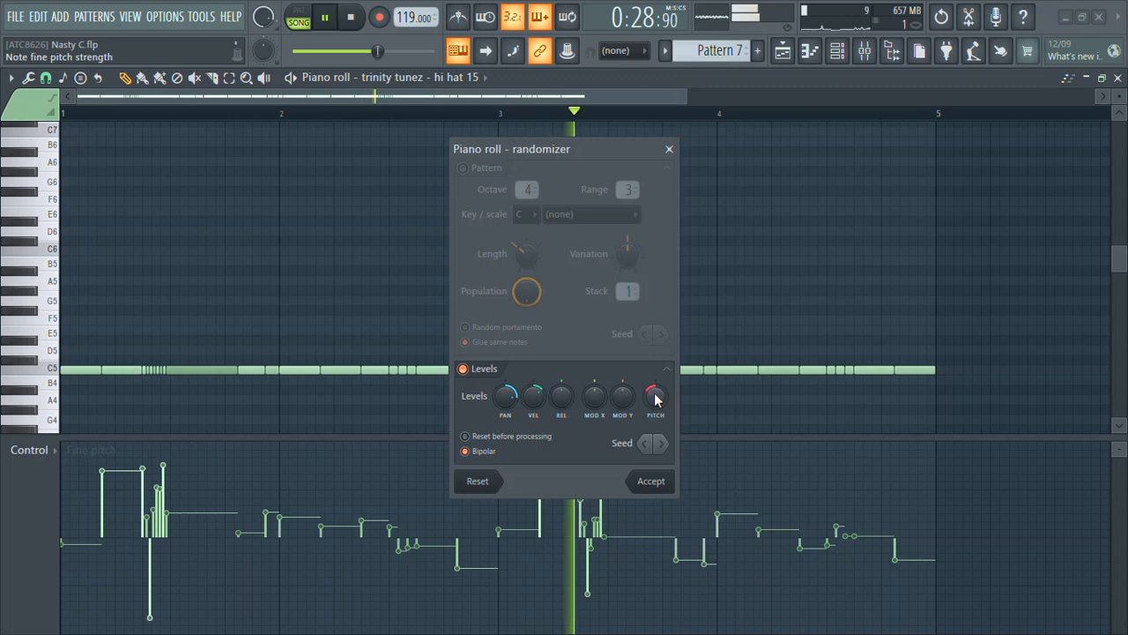
pyautogui.click(662, 444)
pyautogui.moveTo(506, 399); pyautogui.dragTo(506, 388)
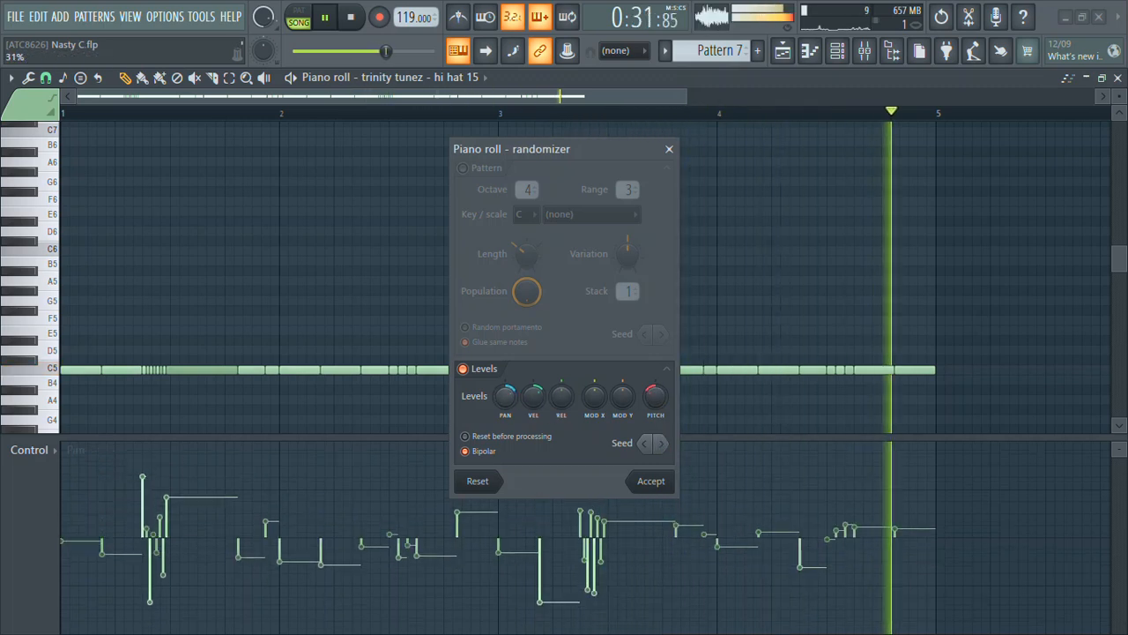
pyautogui.click(662, 444)
pyautogui.click(662, 443)
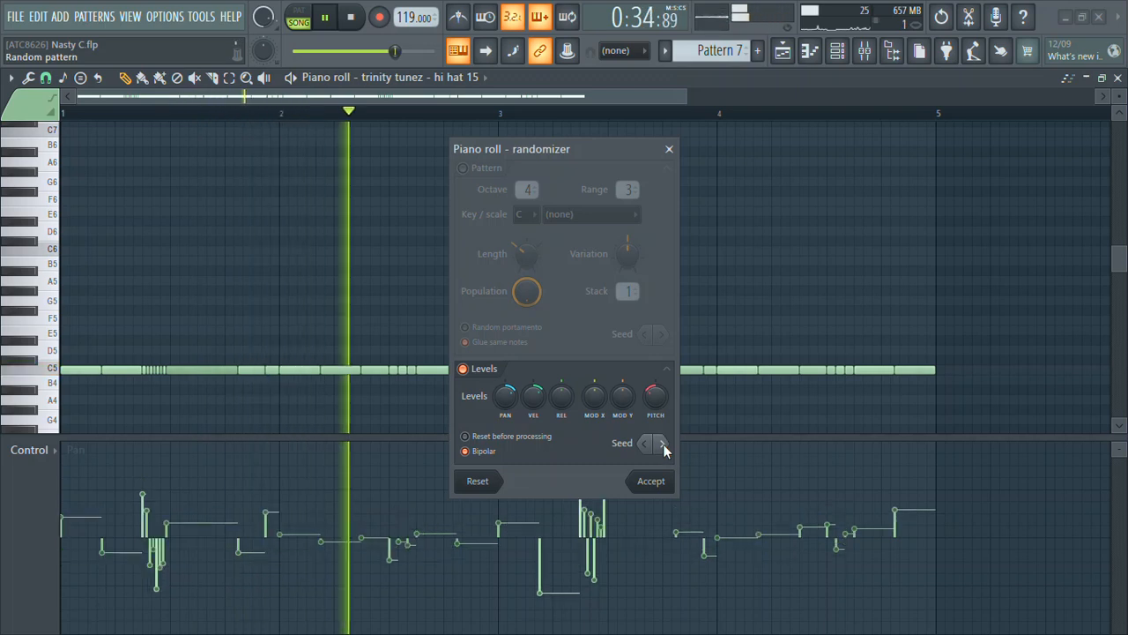
# - Set the velocity randomization to about 20%, try another seed, accept the randomizer and close the piano roll
pyautogui.moveTo(533, 396); pyautogui.dragTo(533, 392)
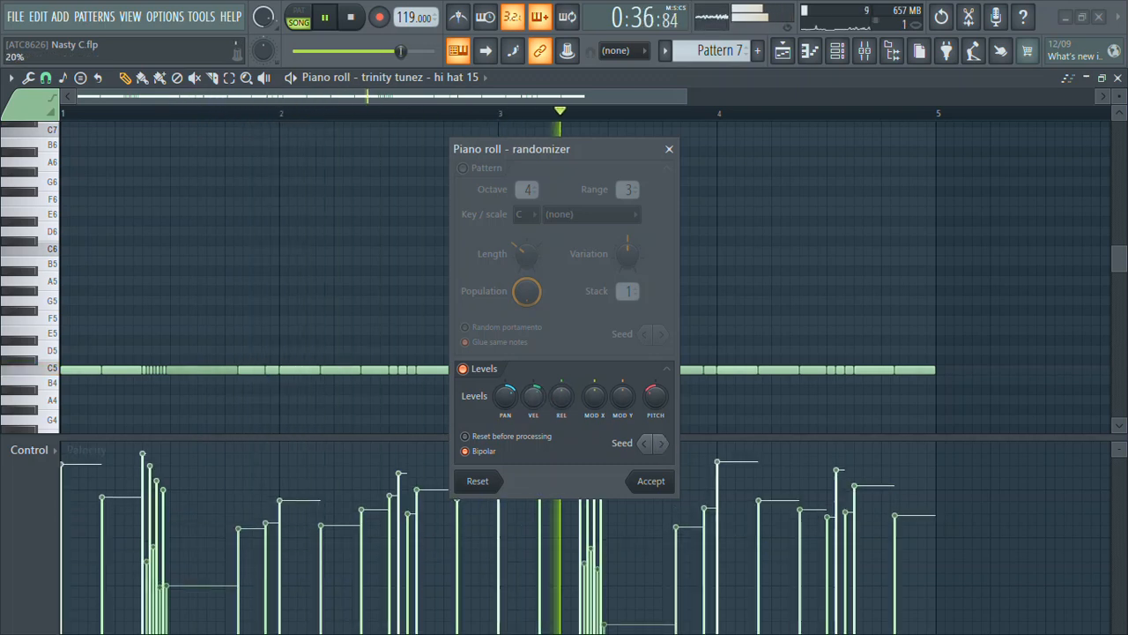
pyautogui.click(664, 446)
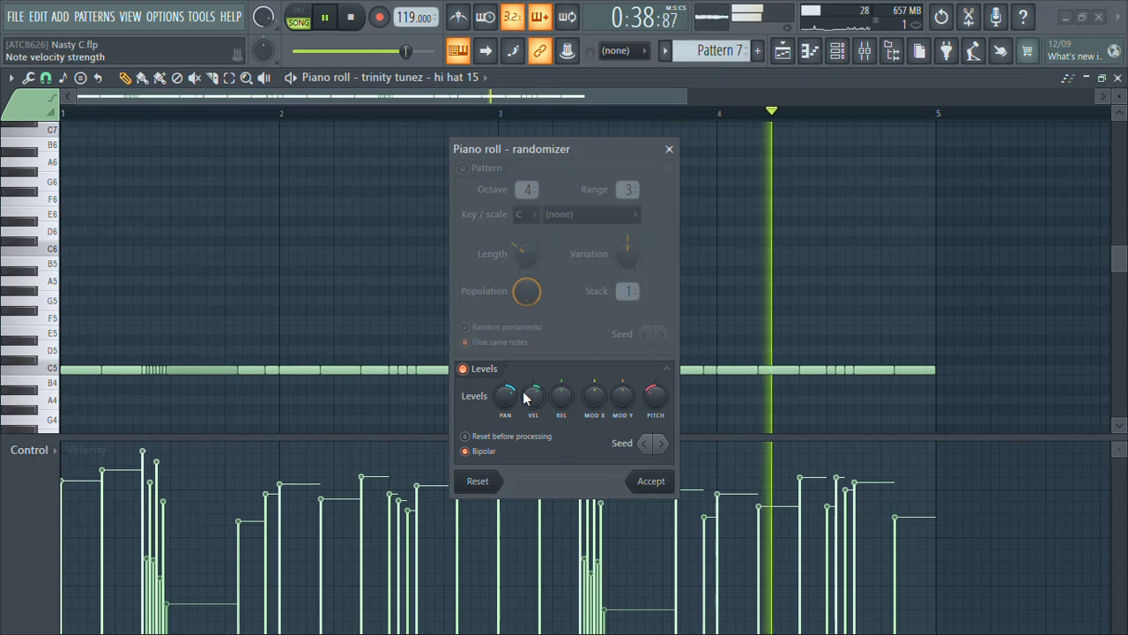
pyautogui.click(654, 395)
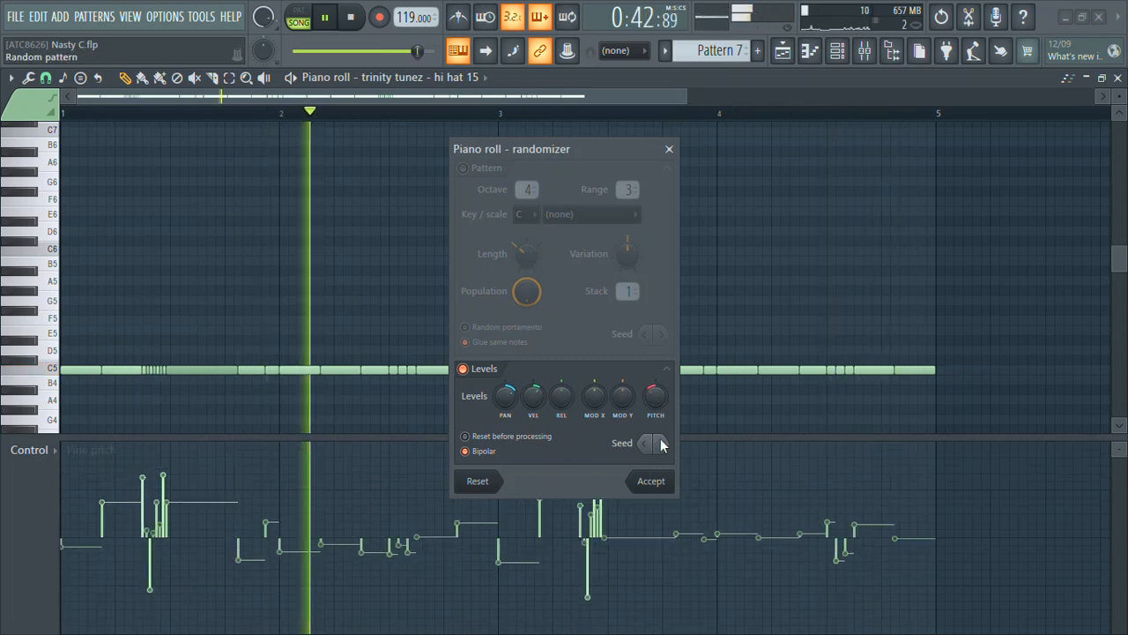
pyautogui.click(661, 481)
pyautogui.click(1118, 77)
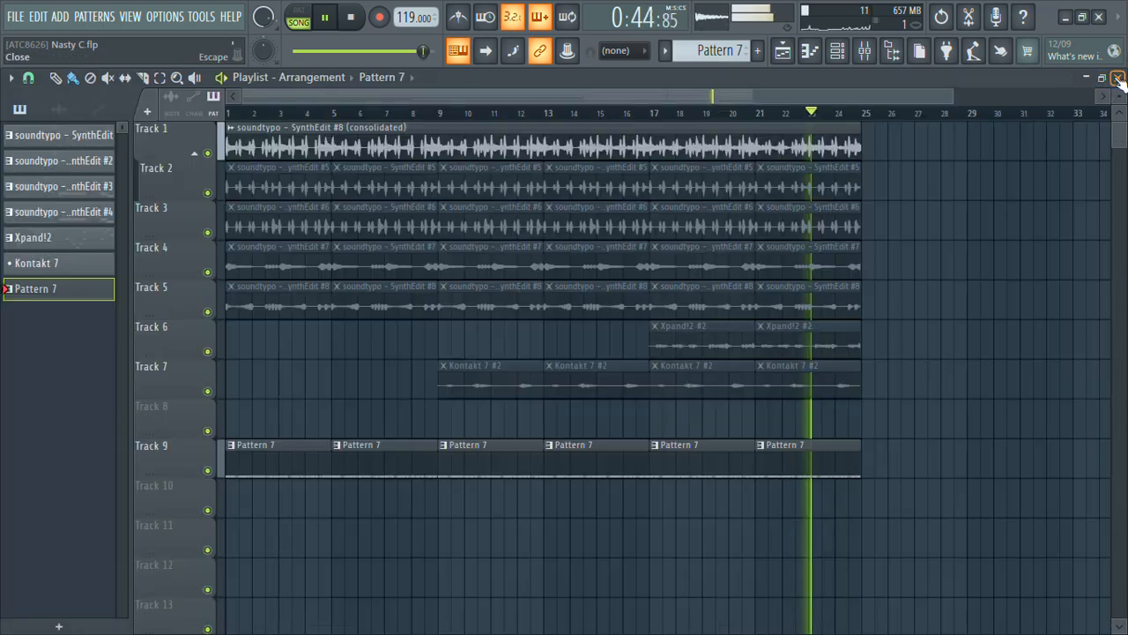
# - Look through the tshepe essentials drumkit sample folders in the browser, including crash and perc
pyautogui.click(890, 53)
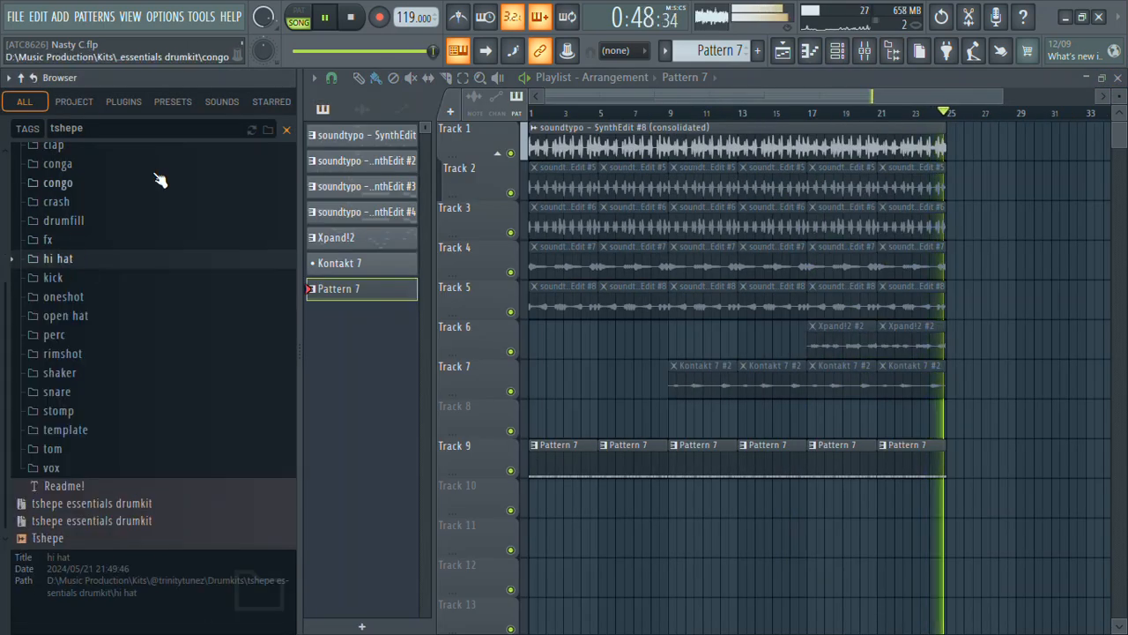
pyautogui.click(76, 202)
pyautogui.click(77, 202)
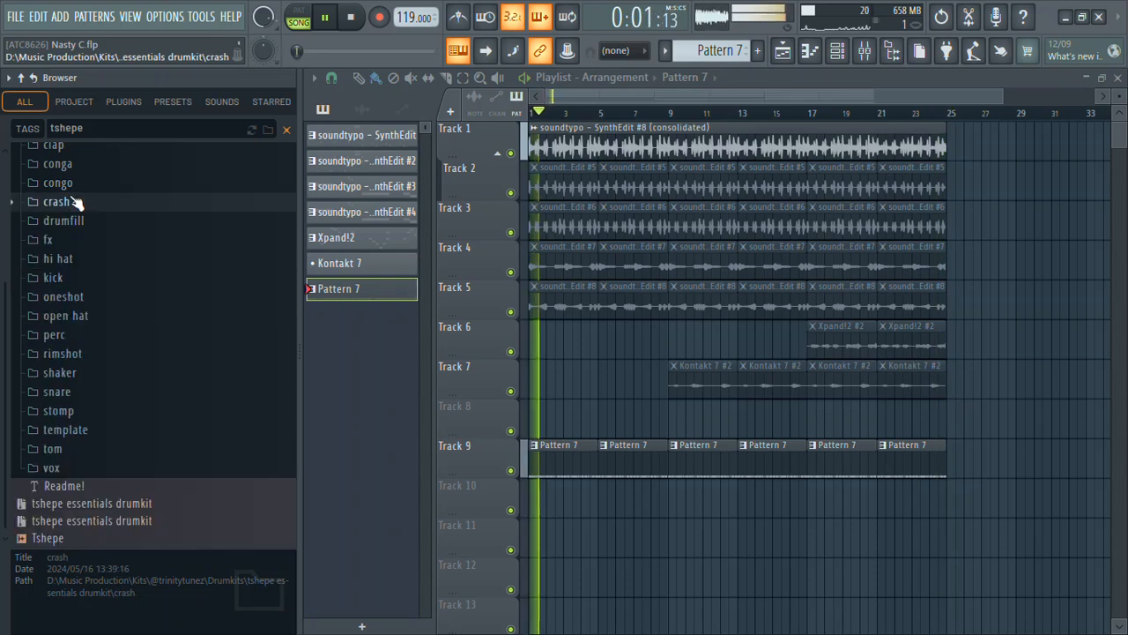
pyautogui.click(69, 331)
pyautogui.click(102, 353)
pyautogui.click(77, 342)
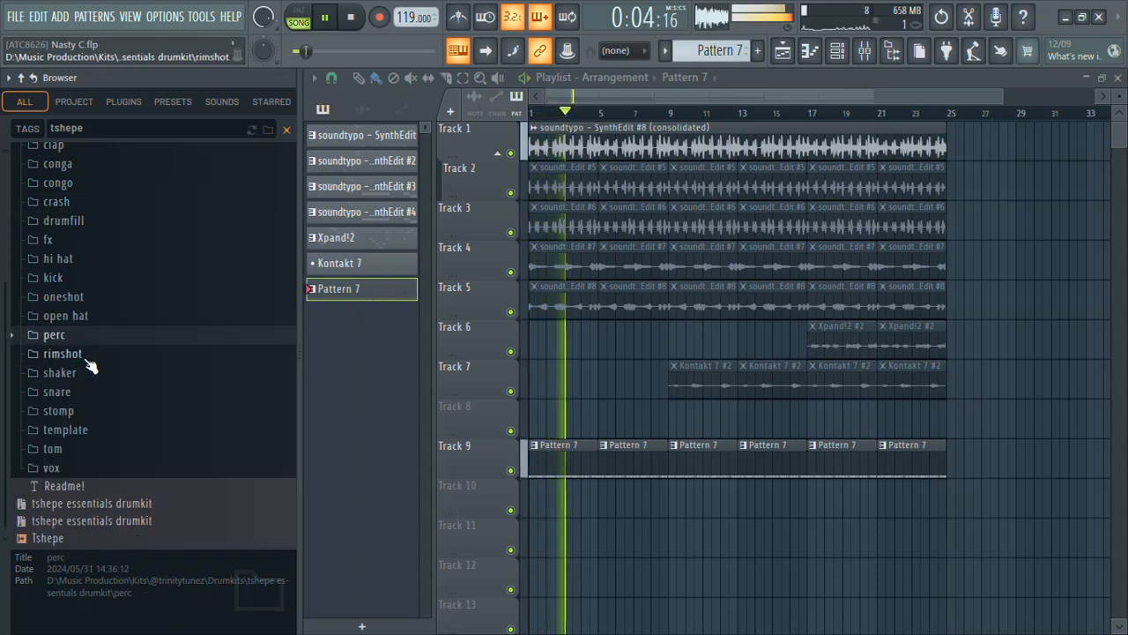
pyautogui.click(88, 337)
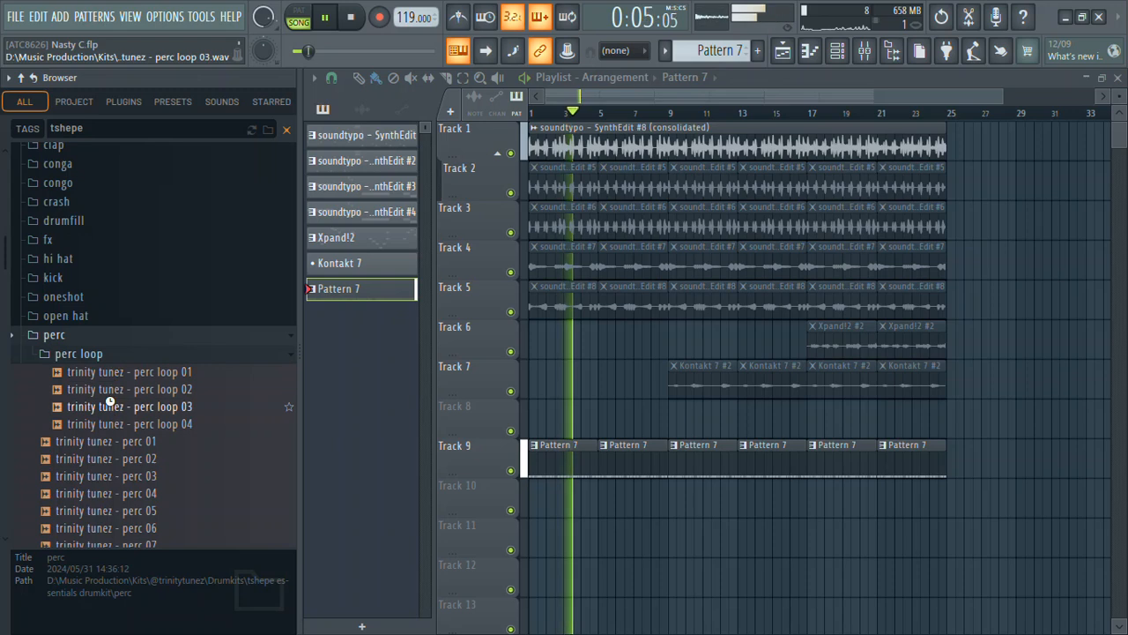
pyautogui.click(56, 335)
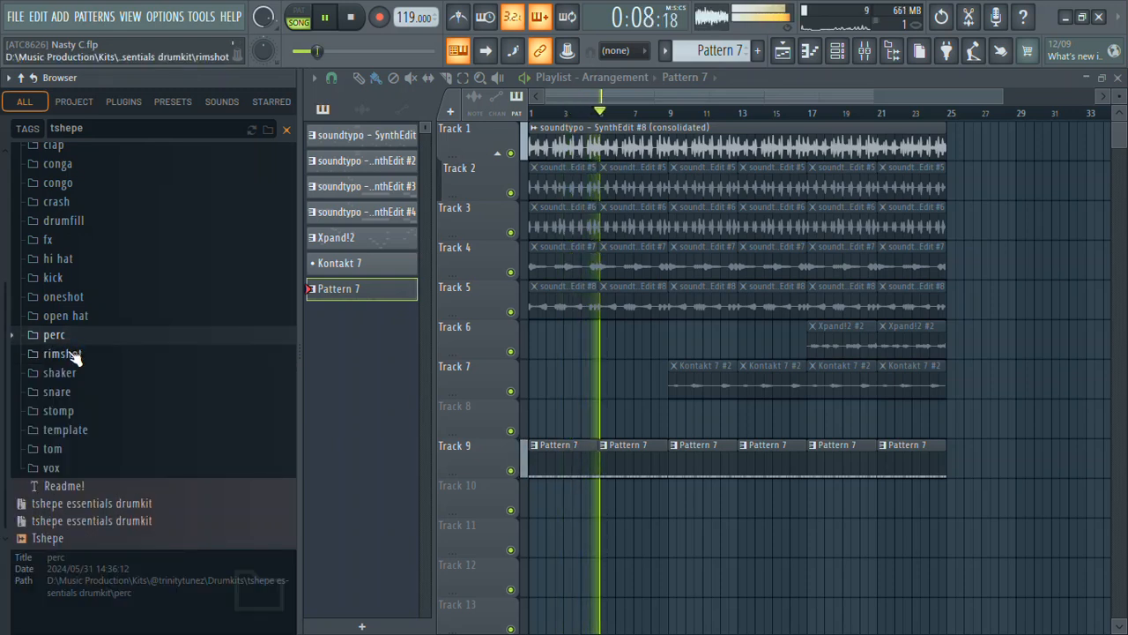
# - Audition samples in the drum kit's rimshot folder, comparing rimshot 01 with others
pyautogui.click(55, 354)
pyautogui.click(92, 393)
pyautogui.click(131, 375)
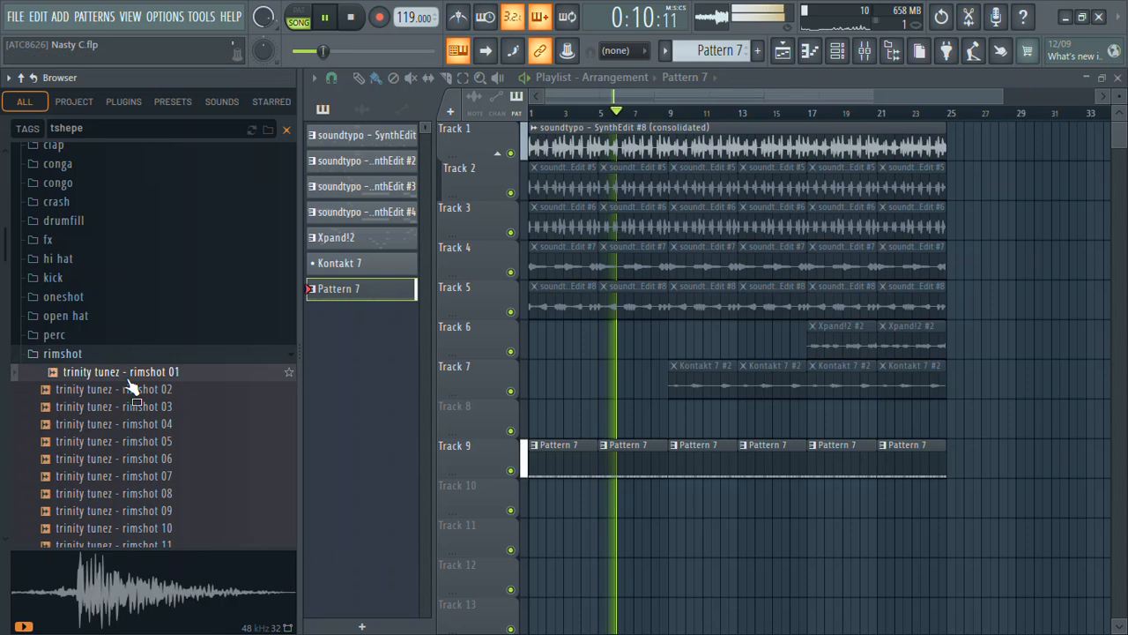
pyautogui.click(137, 404)
pyautogui.click(131, 374)
# - Load trinity tunez - rimshot 01 into a new channel and offset its start to just before the main hit
pyautogui.rightClick(131, 379)
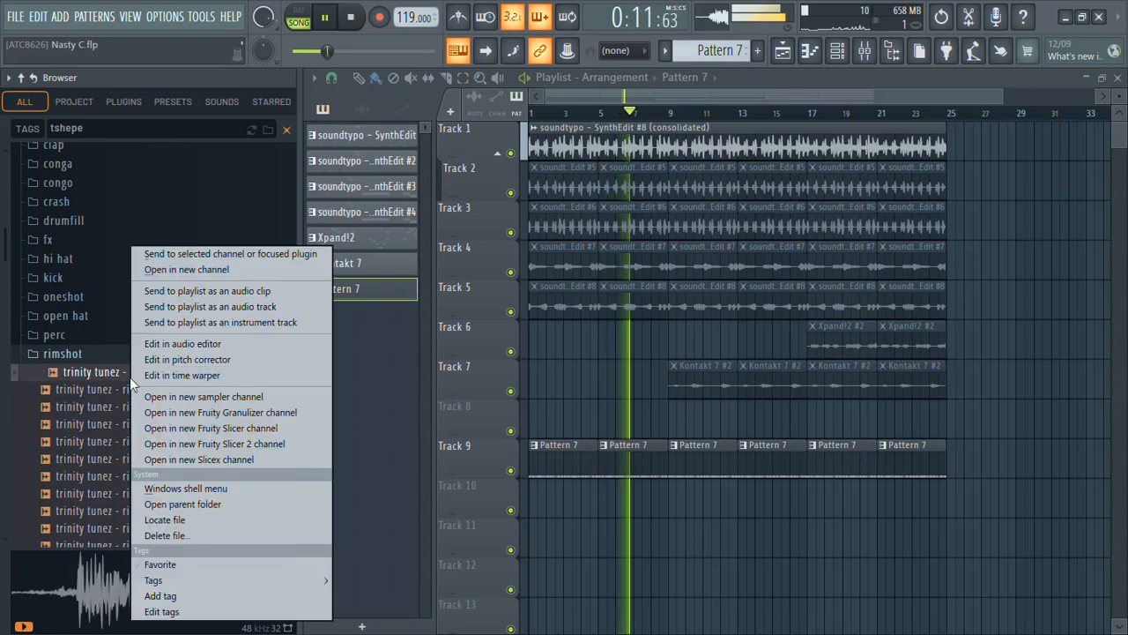
pyautogui.click(186, 265)
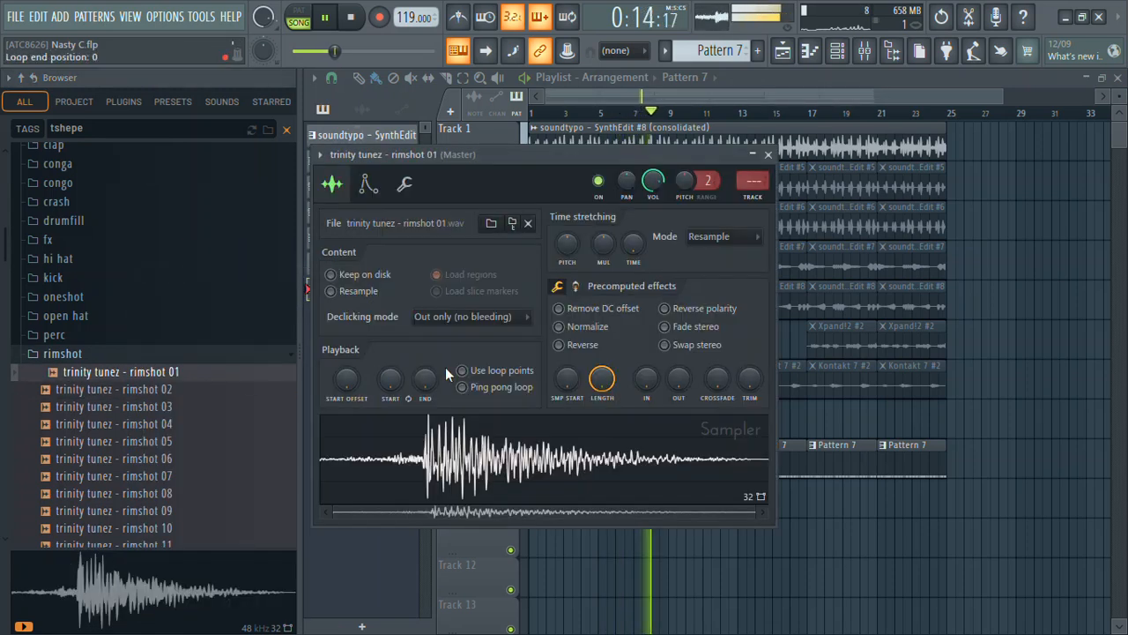
pyautogui.moveTo(346, 379); pyautogui.dragTo(346, 363)
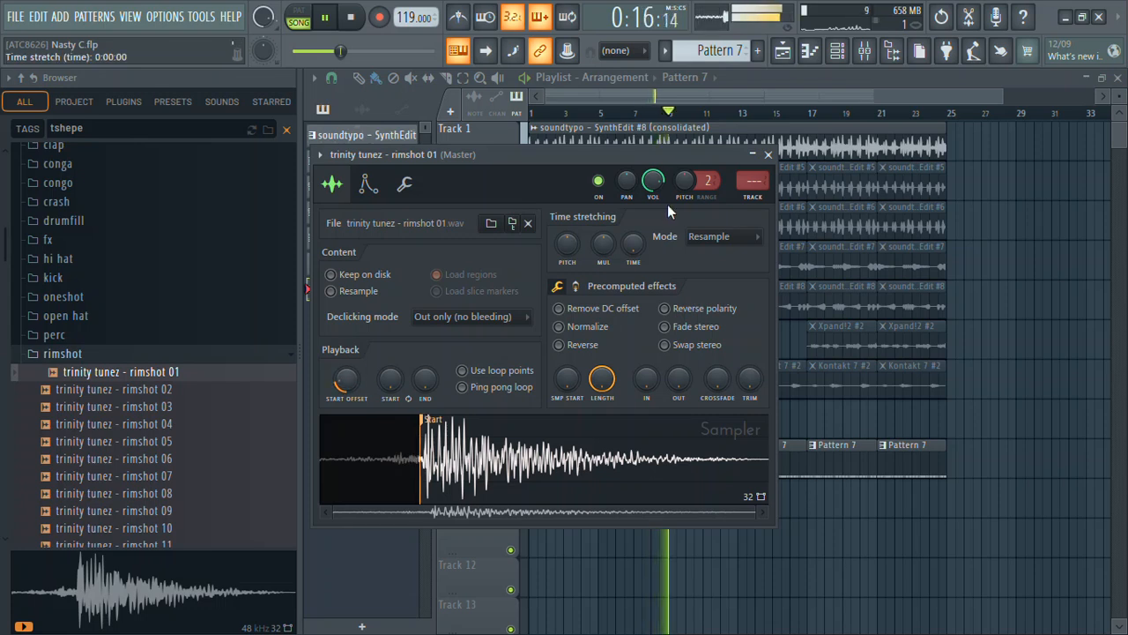
pyautogui.click(768, 155)
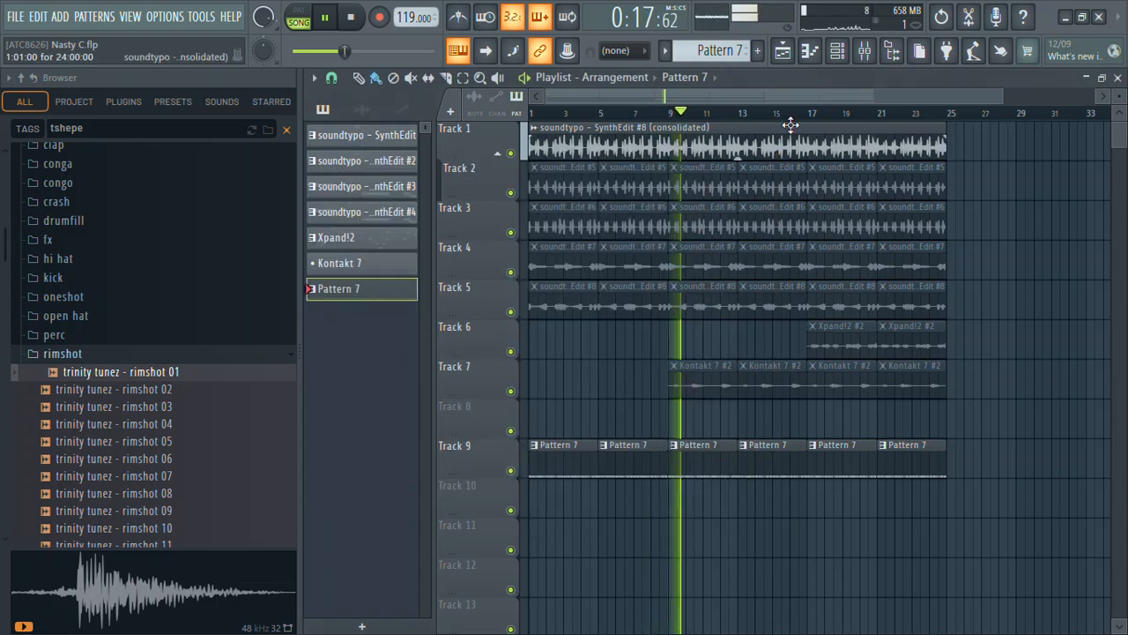
# - Place a rimshot hit on step 5 in the channel rack, clearing step 4, and restart playback
pyautogui.click(837, 55)
pyautogui.click(527, 344)
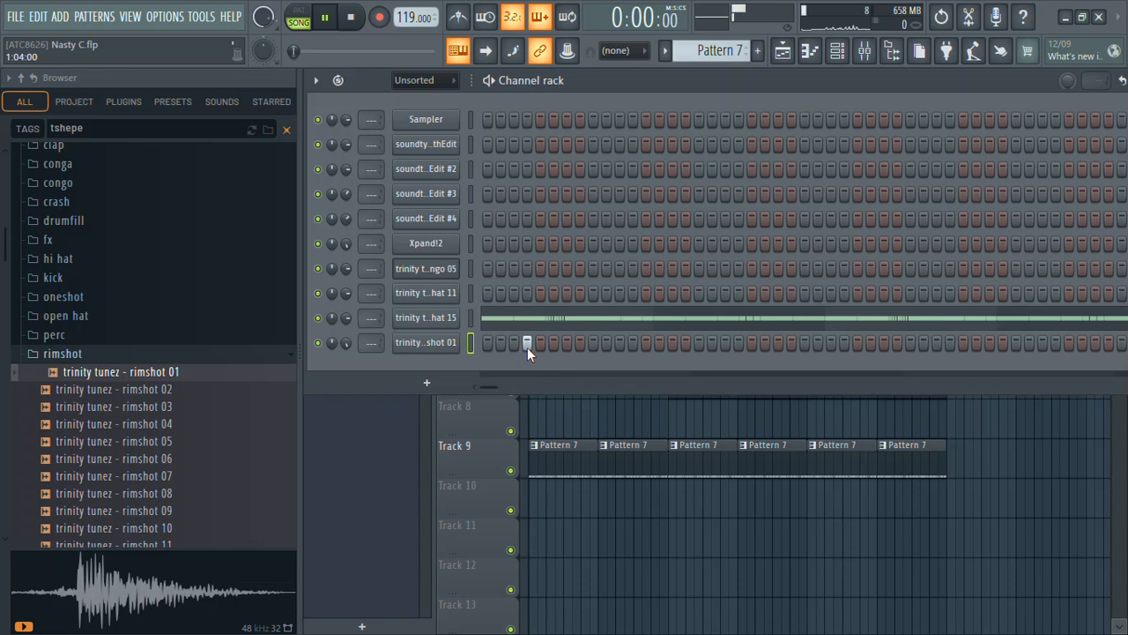
pyautogui.click(539, 345)
pyautogui.click(526, 343)
pyautogui.press('space')
pyautogui.press('space')
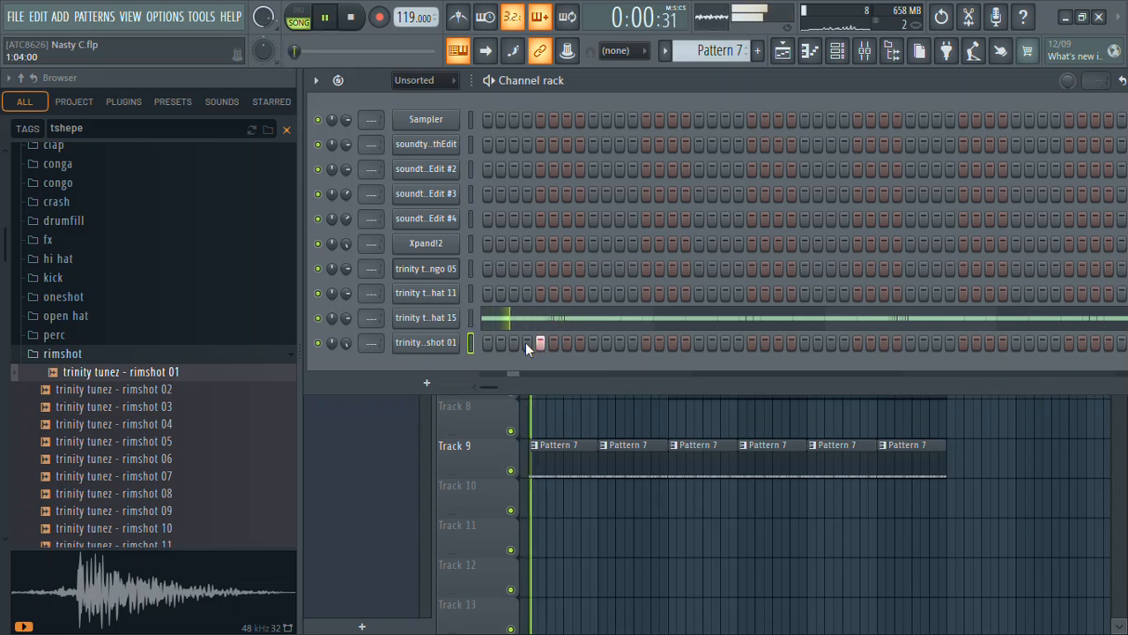
# - Audition other rimshots and replace the rimshot channel's sample with trinity tunez - rimshot 02
pyautogui.click(177, 408)
pyautogui.click(164, 395)
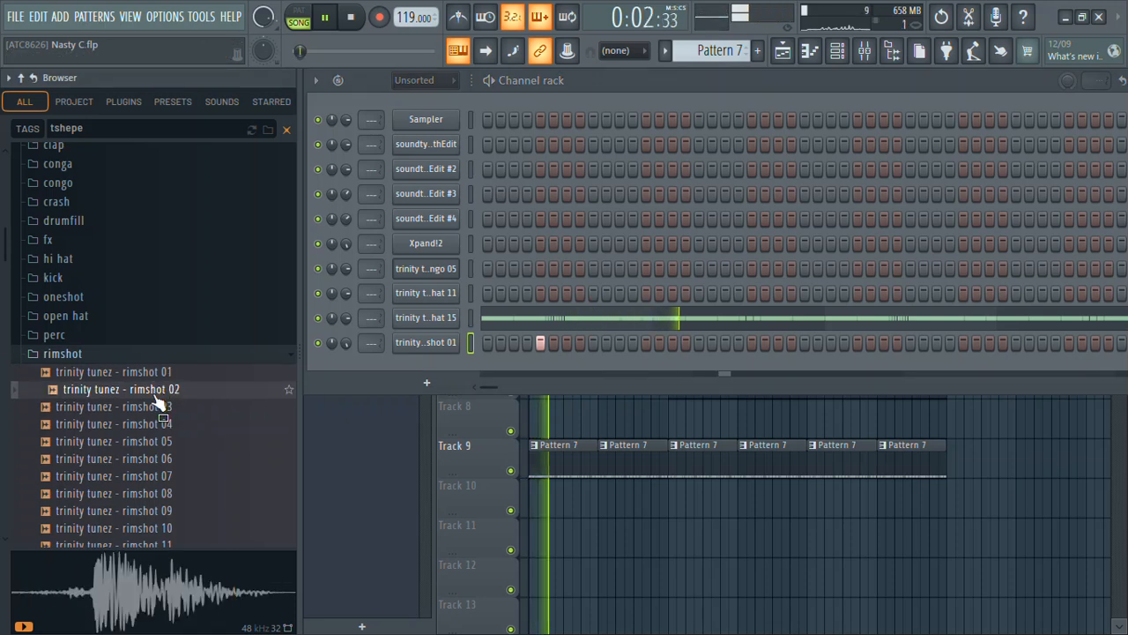
pyautogui.rightClick(147, 393)
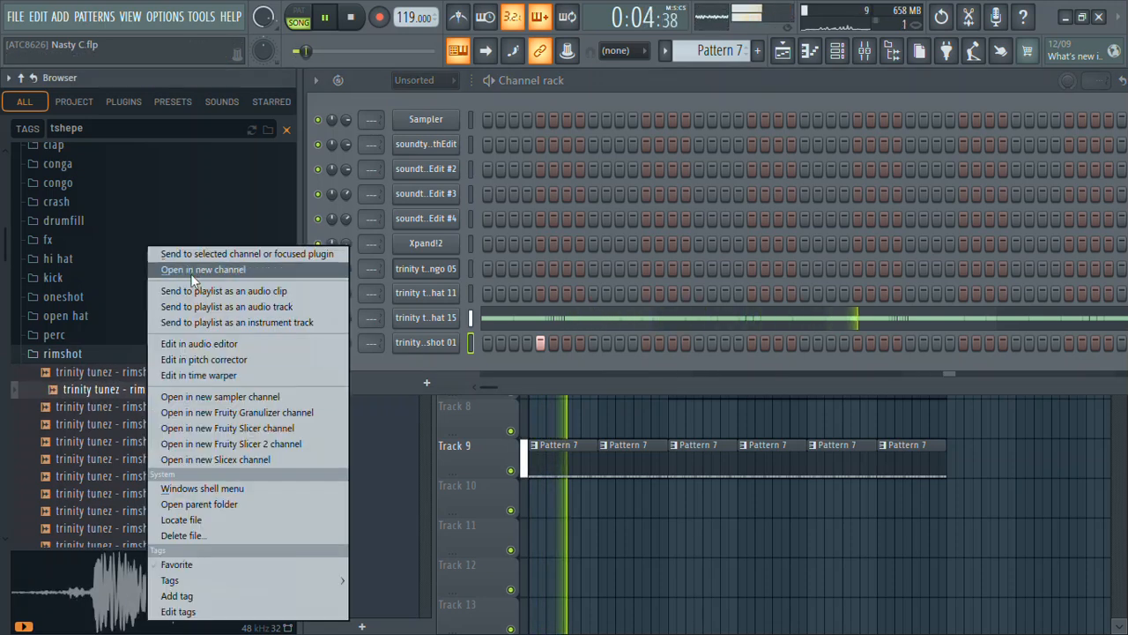
pyautogui.click(187, 249)
pyautogui.click(423, 345)
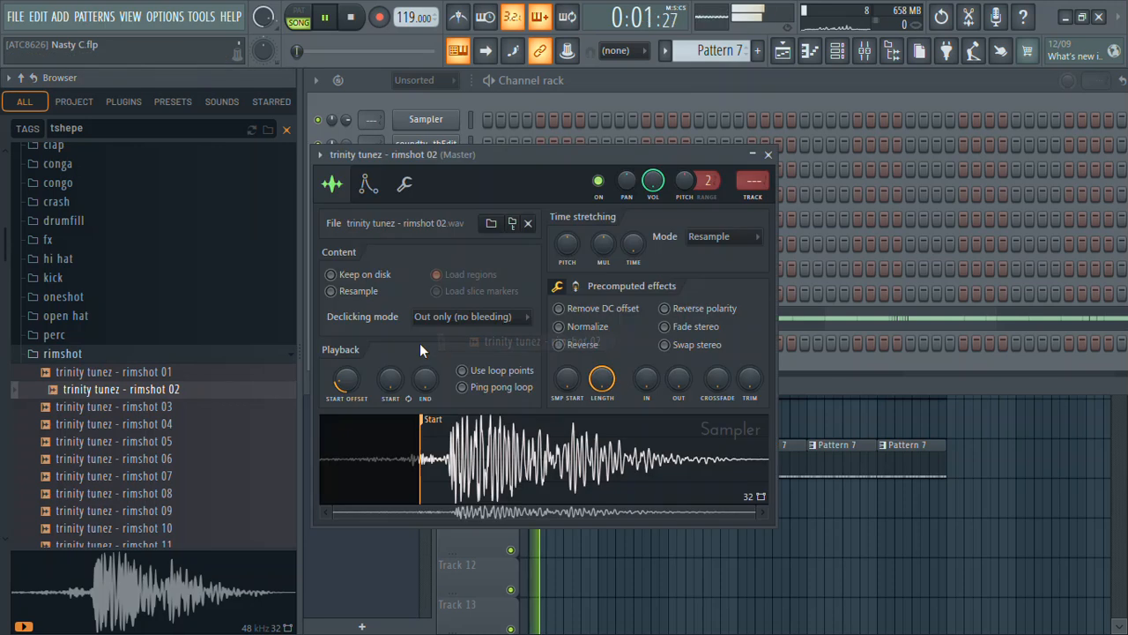
pyautogui.click(768, 155)
# - Add rimshot hits on steps 23 and 25 in the channel rack, clearing the trial hits around them
pyautogui.click(753, 344)
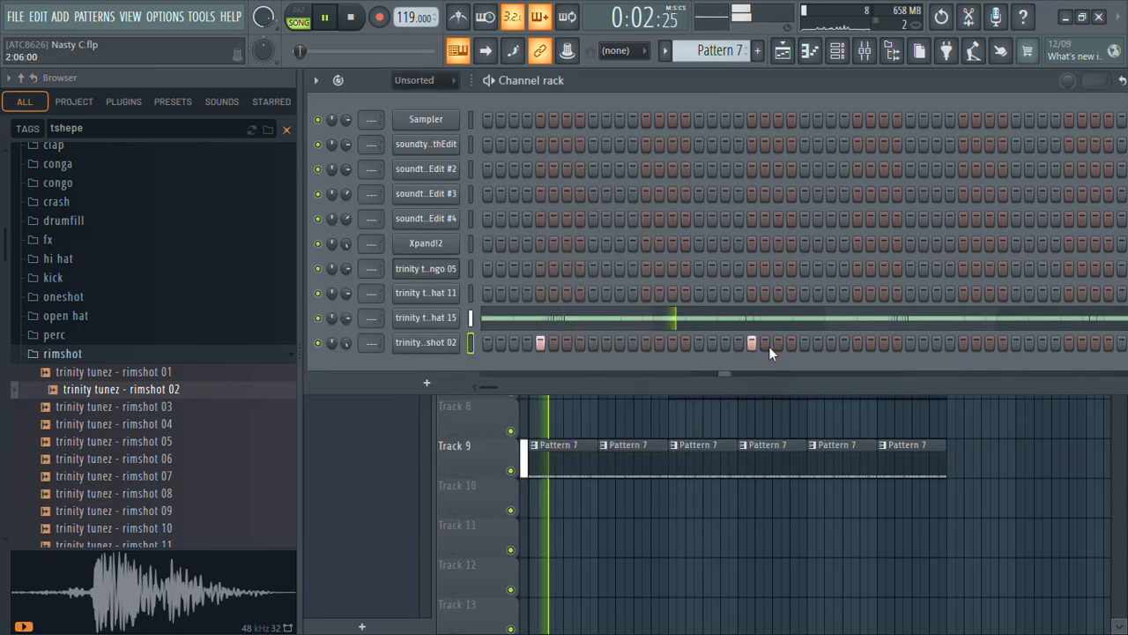
pyautogui.click(753, 347)
pyautogui.click(779, 345)
pyautogui.click(793, 344)
pyautogui.click(794, 344)
pyautogui.click(804, 344)
# - Open the rimshot channel in the piano roll and duplicate its bar 1 and 2 notes into bars 3 and 4
pyautogui.rightClick(451, 344)
pyautogui.click(495, 341)
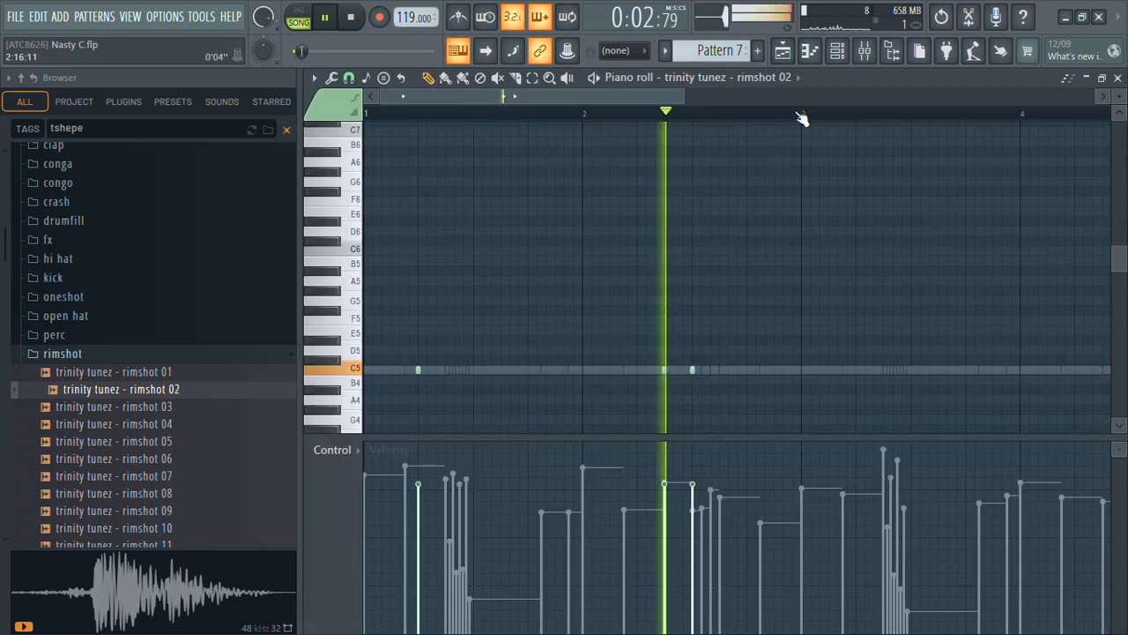
pyautogui.moveTo(802, 113); pyautogui.dragTo(371, 110)
pyautogui.hotkey('ctrl', 'b')
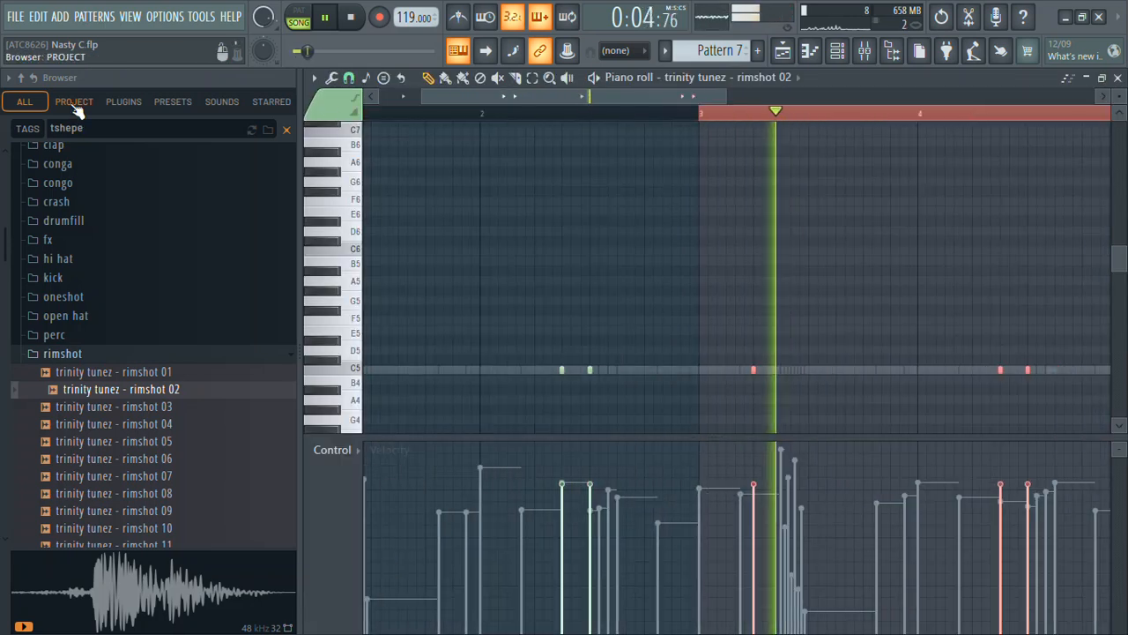
pyautogui.hotkey('ctrl', 'd')
# - Try deleting the last rimshot note in bar 4, restore it, and add a C5 note at 4:12:00
pyautogui.rightClick(1026, 370)
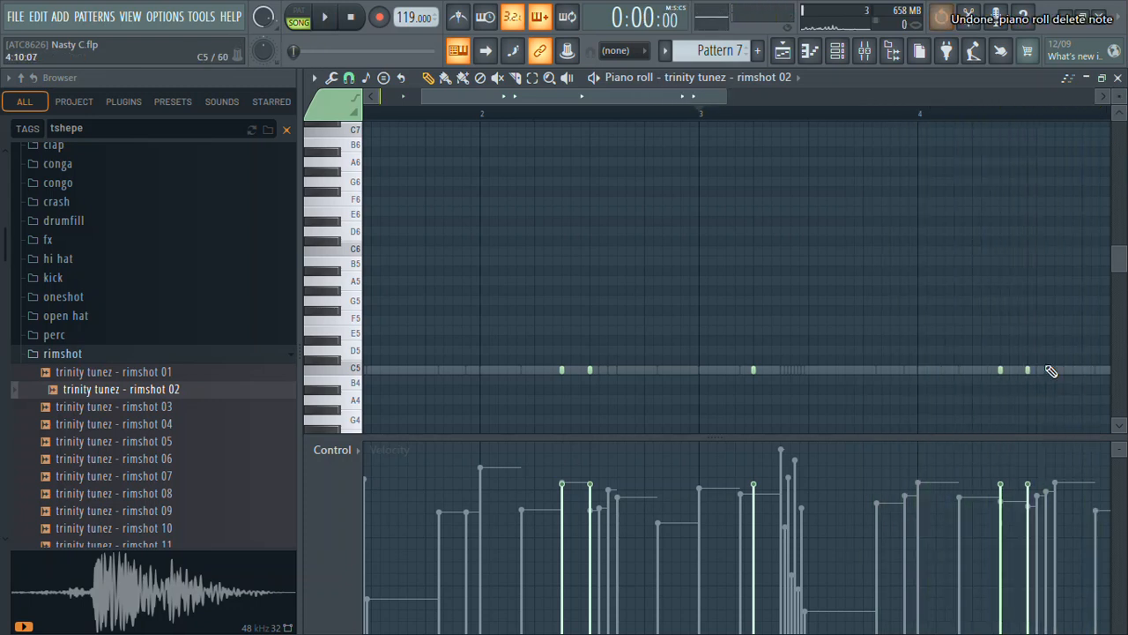
pyautogui.press('space')
pyautogui.rightClick(1028, 370)
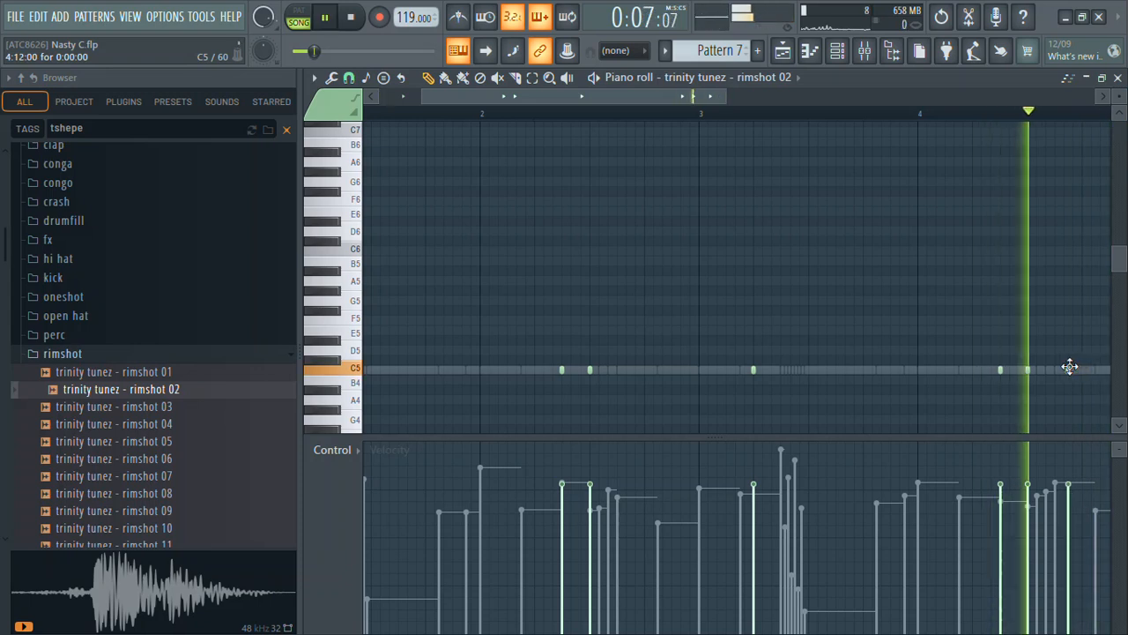
# - Adjust the last rimshot note in bar 4 to 4:12:00 and close the rimshot channel's piano roll
pyautogui.moveTo(1073, 366); pyautogui.dragTo(1067, 368)
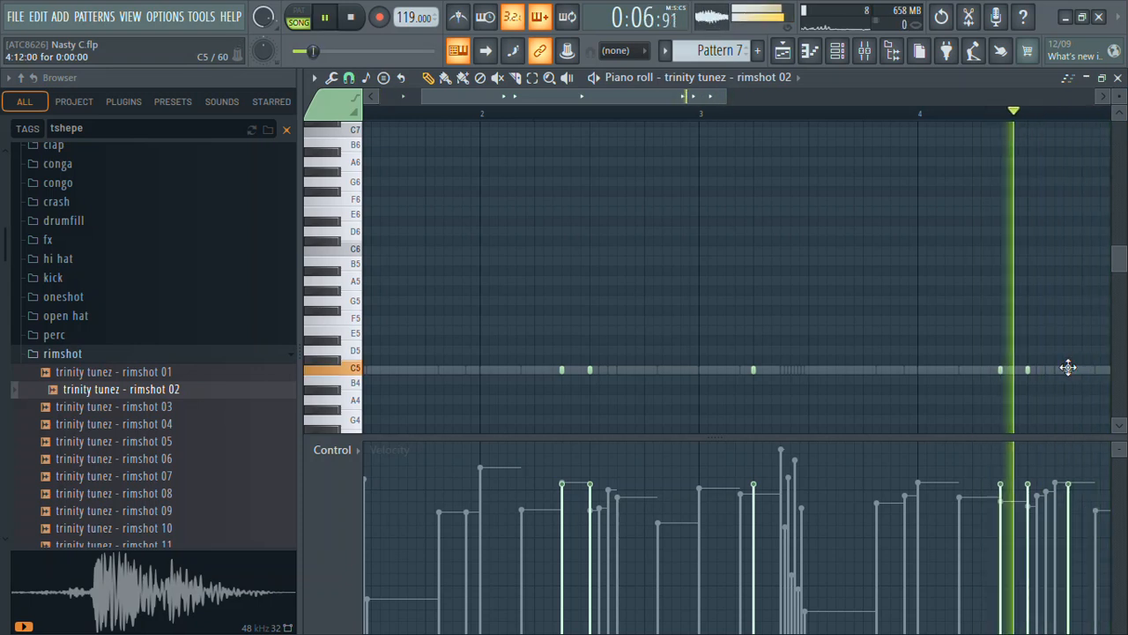
pyautogui.click(1117, 79)
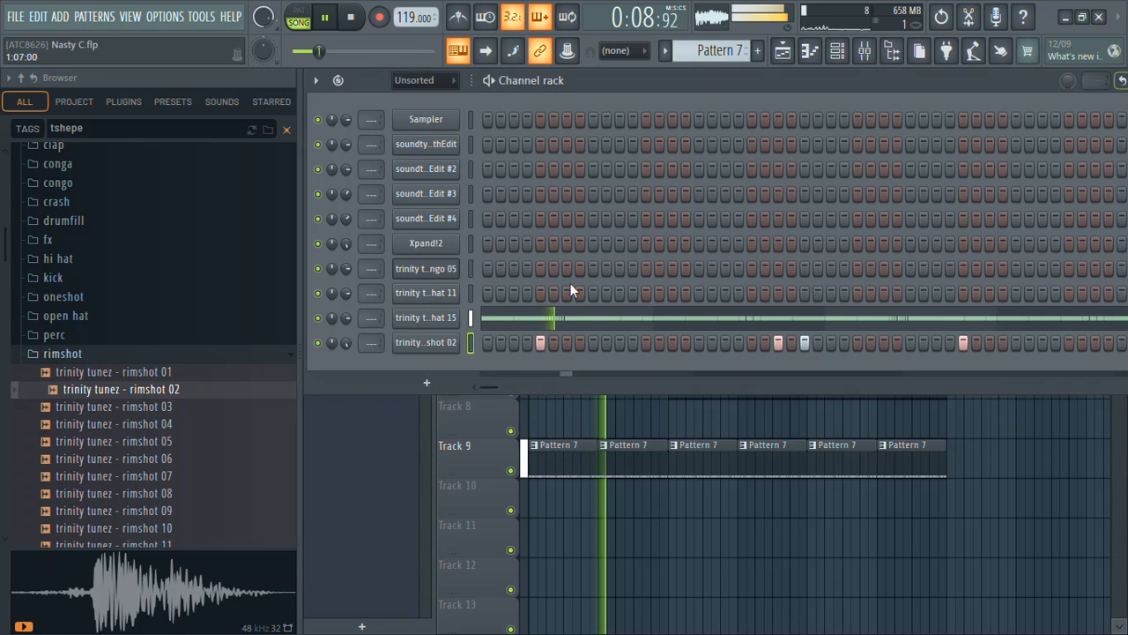
# - Browse to the snare folder of the drumkit and audition its snare samples
pyautogui.click(131, 355)
pyautogui.click(70, 374)
pyautogui.click(70, 374)
pyautogui.click(56, 391)
pyautogui.rightClick(101, 427)
pyautogui.click(99, 428)
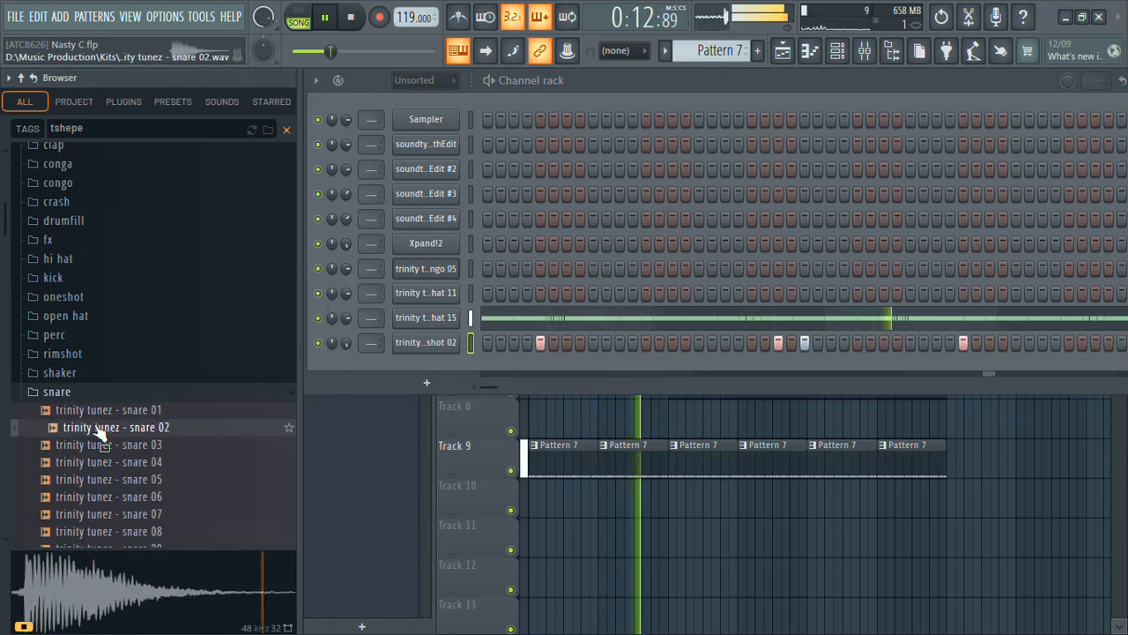
pyautogui.click(92, 444)
pyautogui.click(97, 462)
pyautogui.click(106, 478)
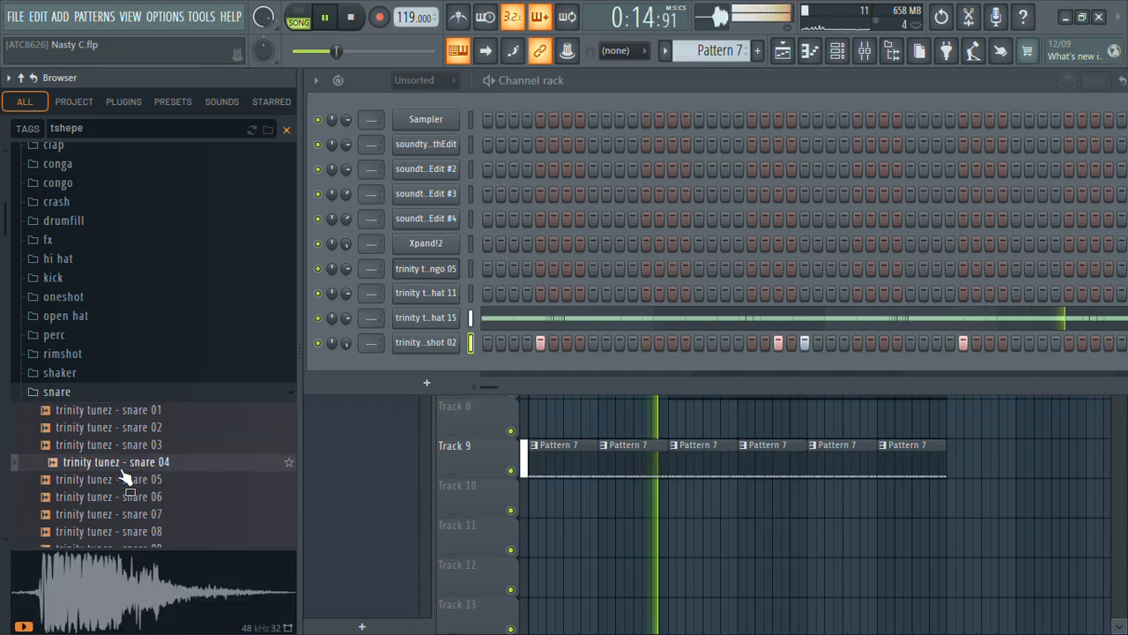
# - Load trinity tunez - snare 05 into a new channel and raise its start offset to skip the quiet lead-in
pyautogui.rightClick(107, 478)
pyautogui.click(200, 262)
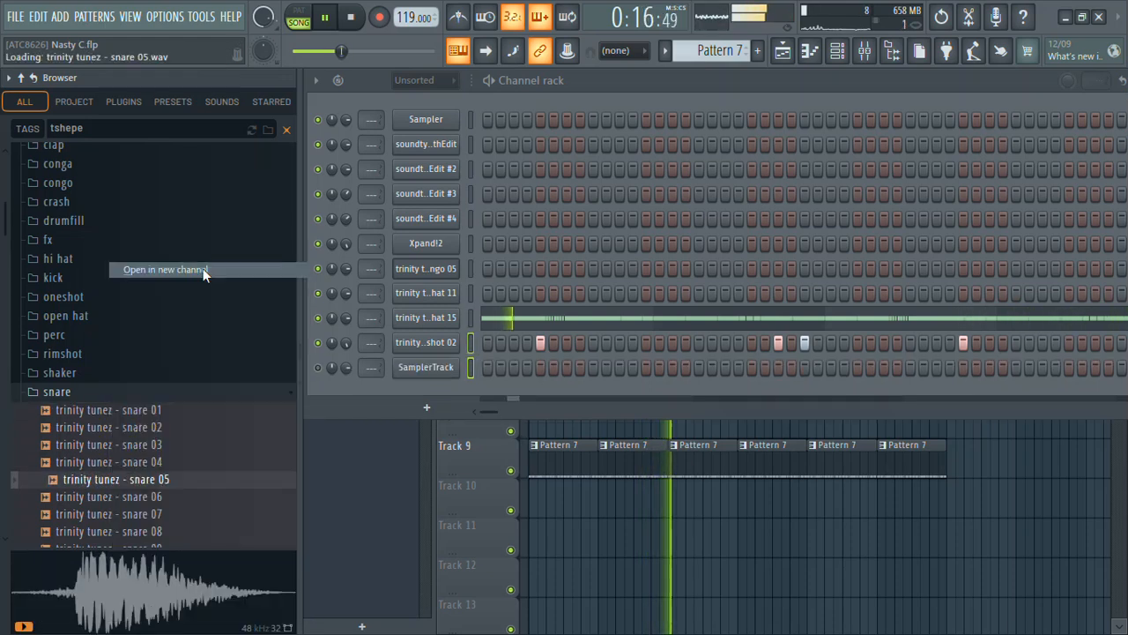
pyautogui.moveTo(369, 402); pyautogui.dragTo(372, 406)
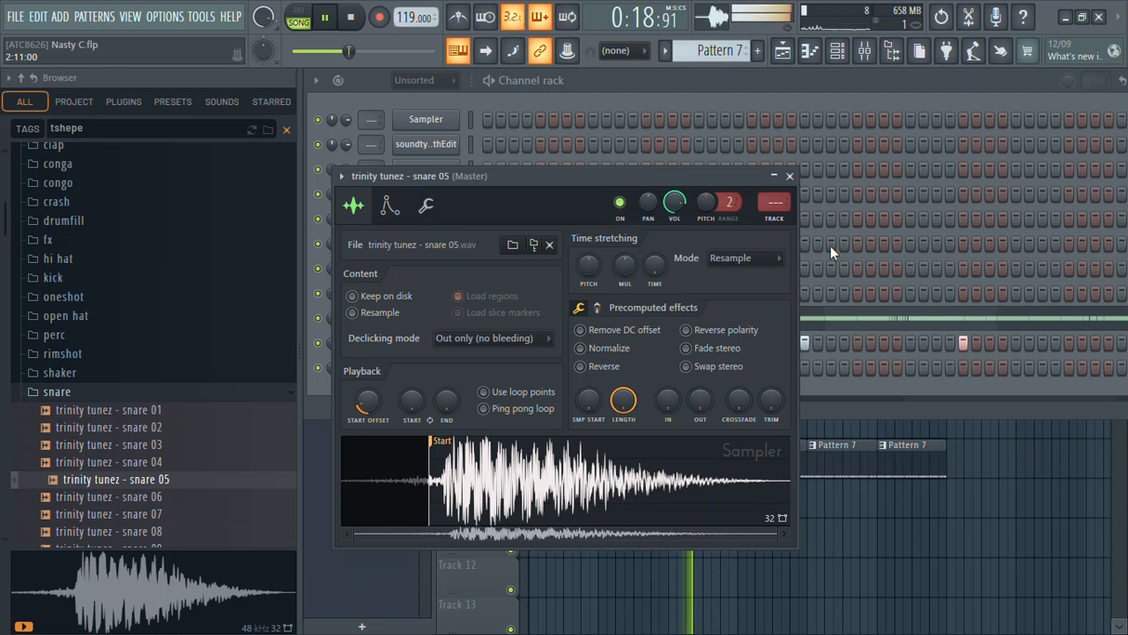
pyautogui.click(789, 175)
# - Open the snare 05 channel in the piano roll and add a short C5 note at 4:15:00
pyautogui.rightClick(446, 370)
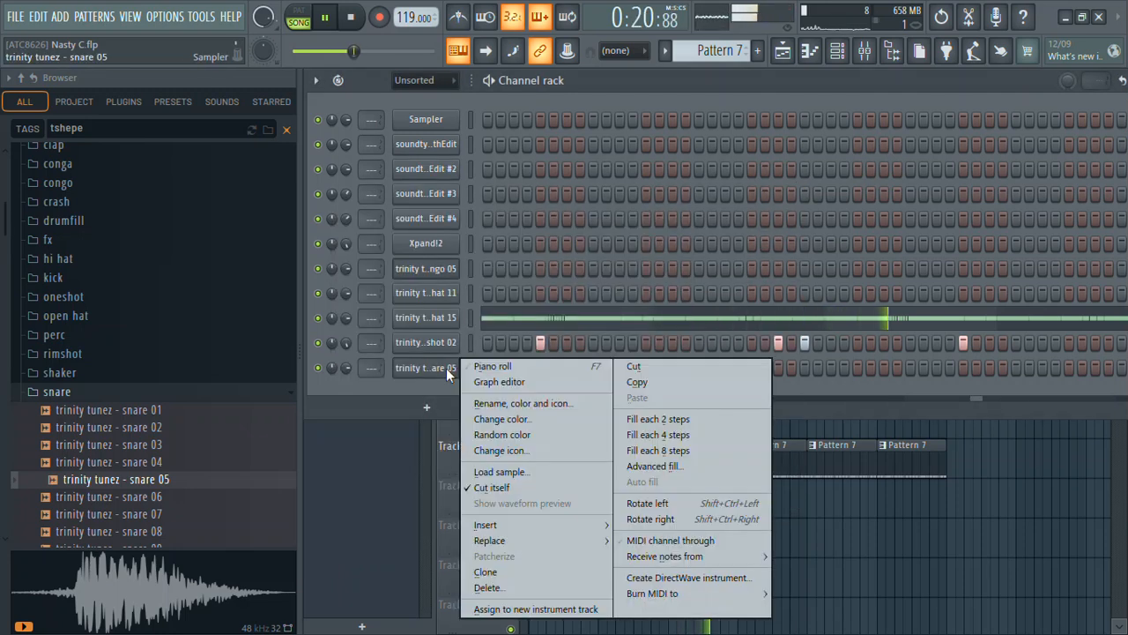
pyautogui.click(487, 367)
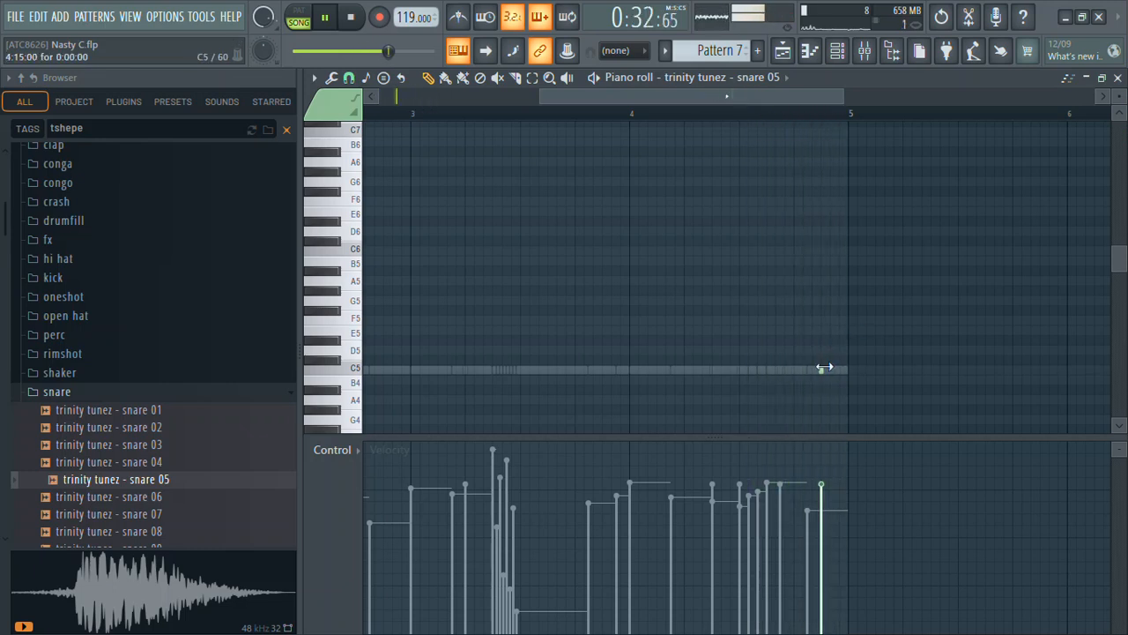
pyautogui.click(1119, 77)
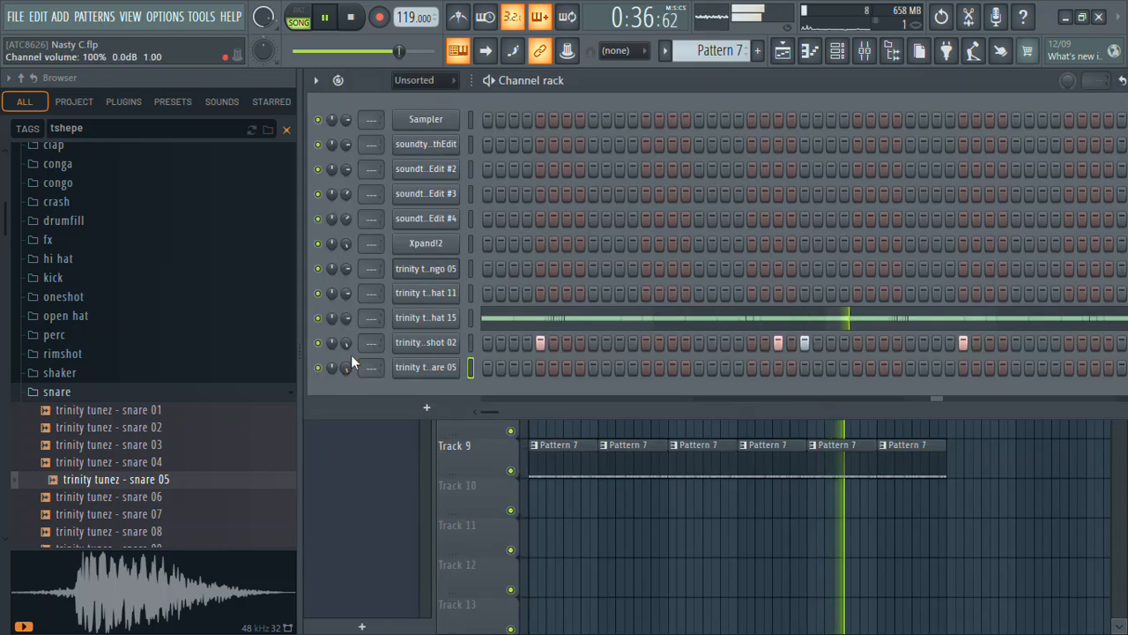
# - Open the hi hat 11 channel in the piano roll and add a short C5 note at 1:15:16
pyautogui.click(506, 323)
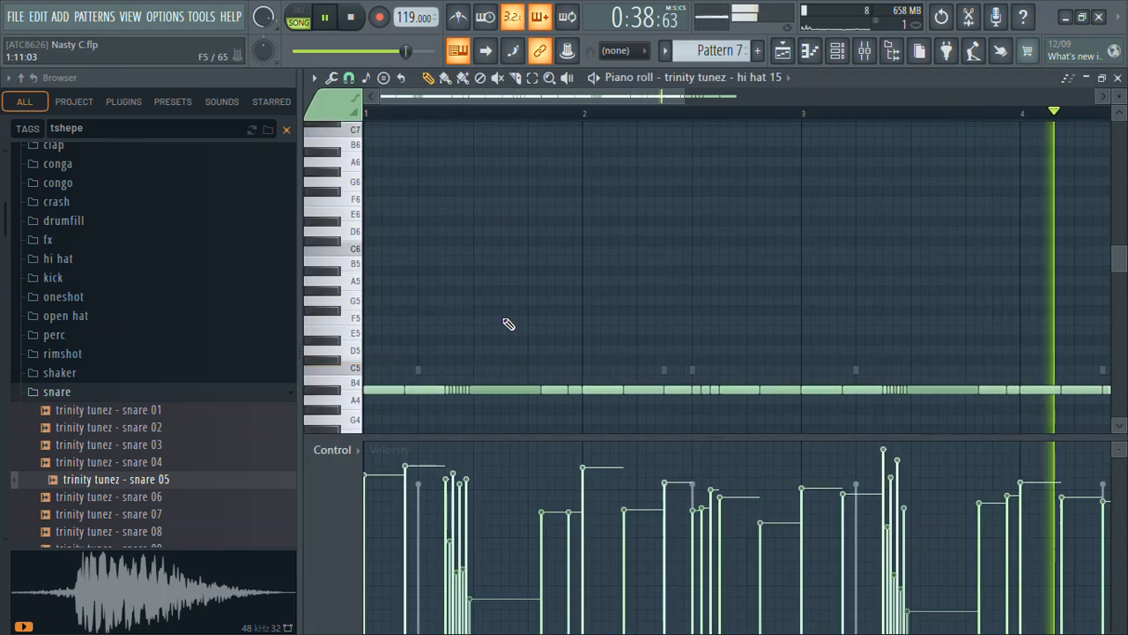
pyautogui.click(1118, 79)
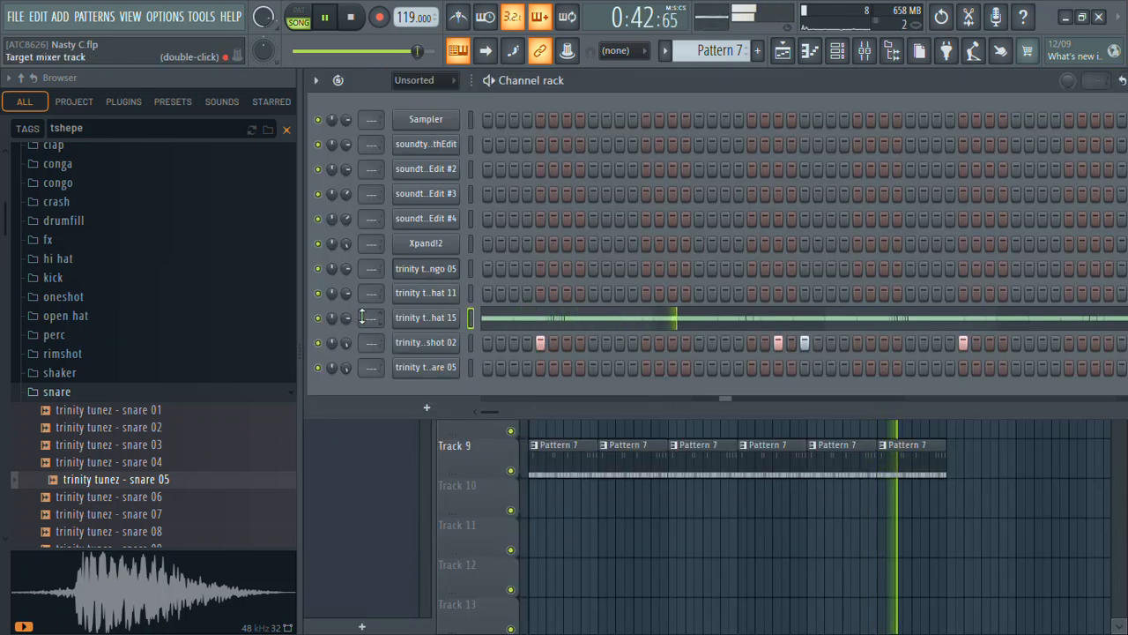
pyautogui.rightClick(446, 293)
pyautogui.click(506, 298)
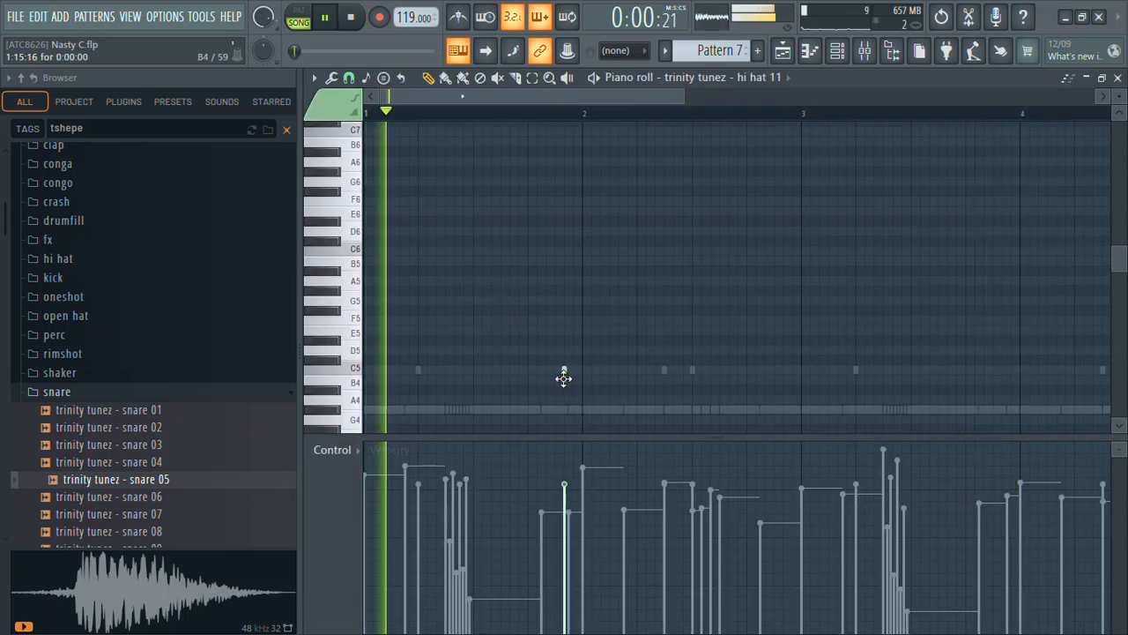
# - Try the hi hat 11 note on D5 at 1:15:16, 1:16:00 and 1:15:00 during playback, and delete it
pyautogui.press('space')
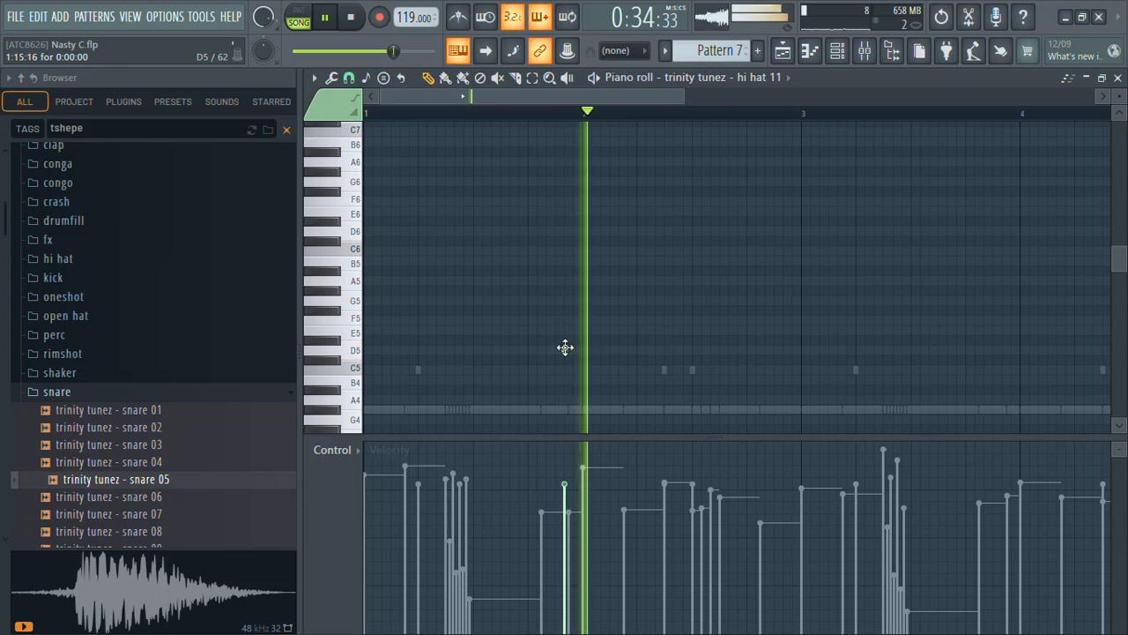
pyautogui.press('space')
pyautogui.moveTo(564, 350); pyautogui.dragTo(569, 349)
pyautogui.press('space')
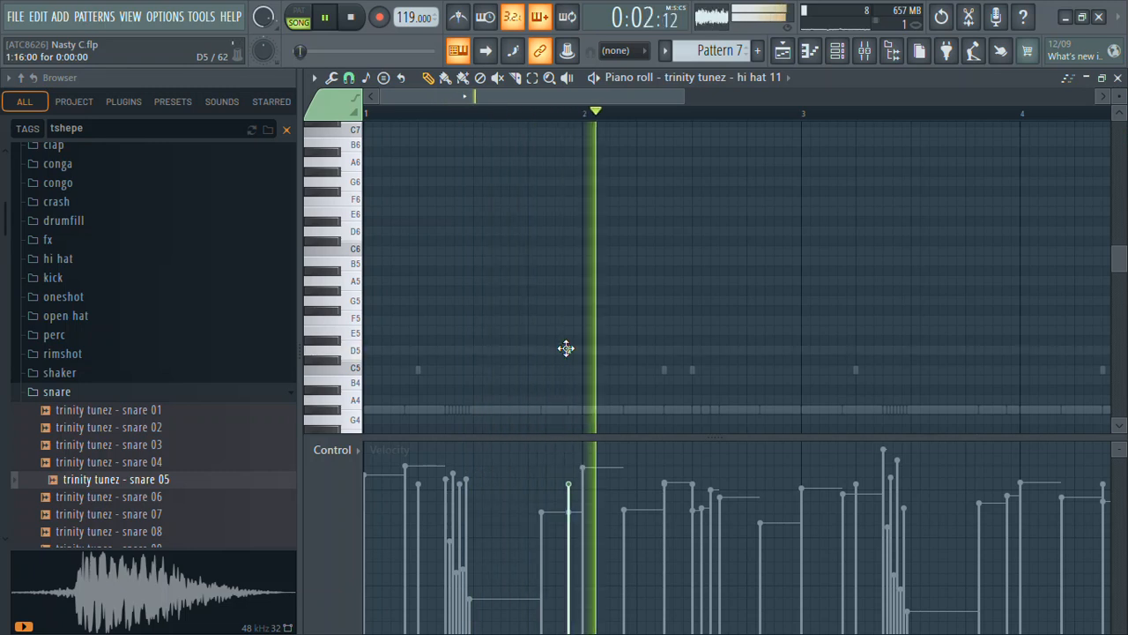
pyautogui.moveTo(566, 348); pyautogui.dragTo(554, 350)
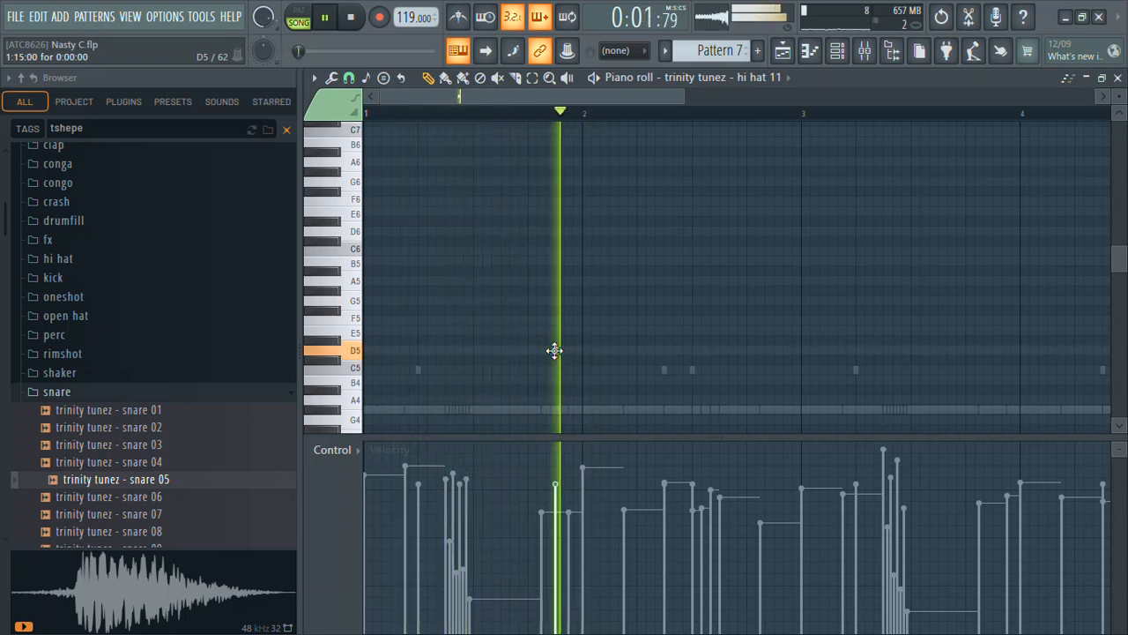
pyautogui.press('space')
pyautogui.rightClick(554, 350)
# - Place short hi hat 11 notes on C5 at 1:15:00 and 3:15:00, and return to the channel rack
pyautogui.press('space')
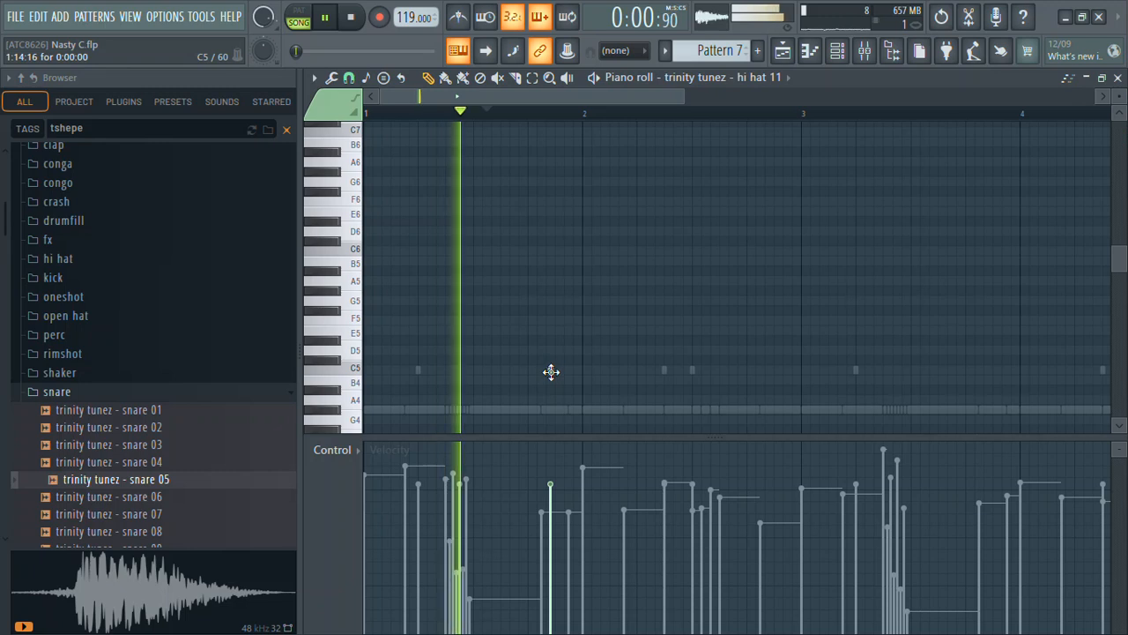
pyautogui.click(554, 369)
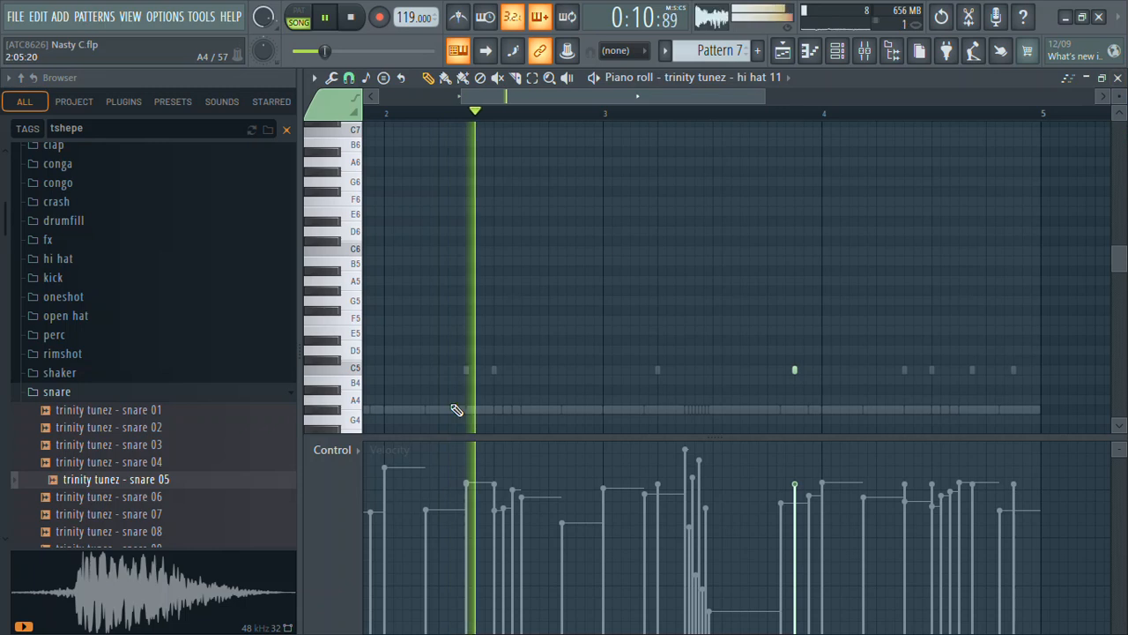
pyautogui.click(848, 51)
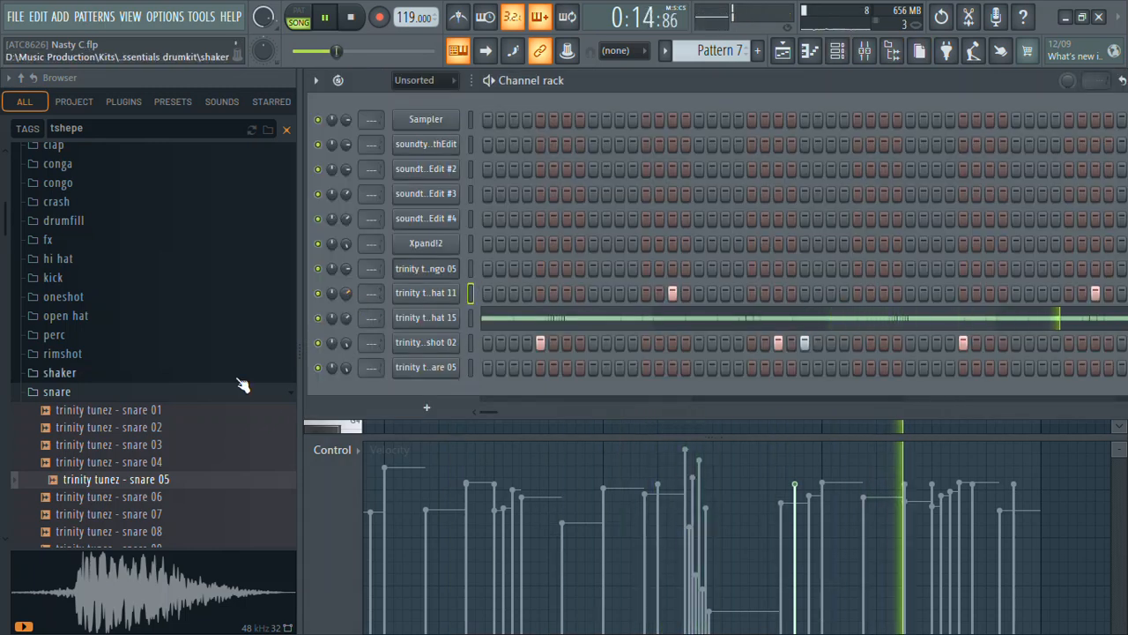
# - Collapse the snare folder, open the vox folder and audition its samples, including vox 04
pyautogui.click(123, 393)
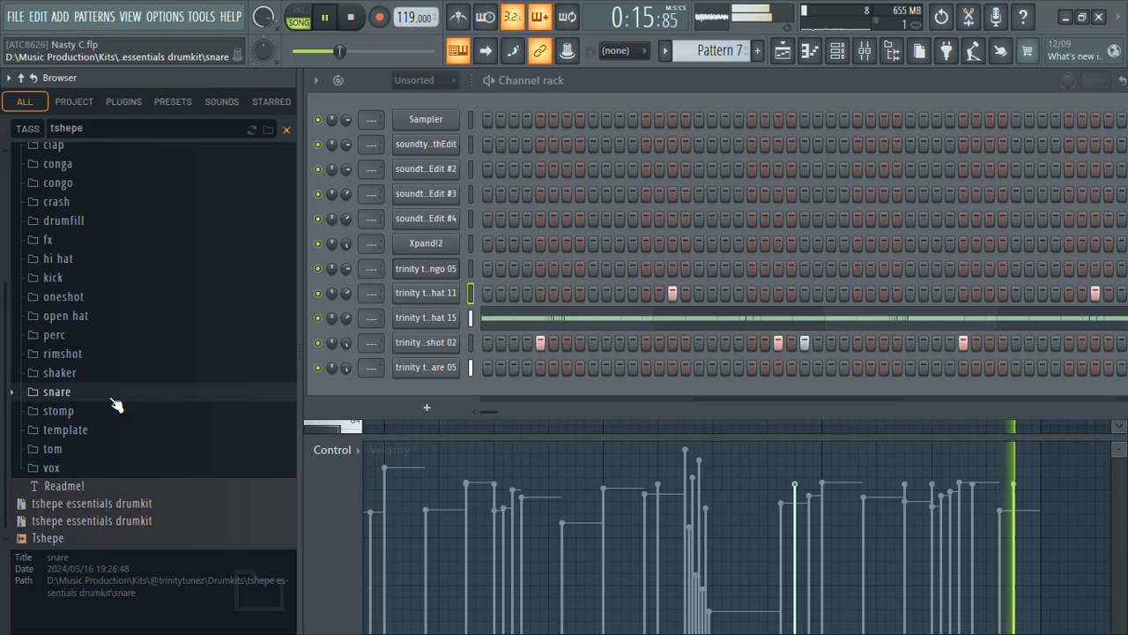
pyautogui.click(69, 468)
pyautogui.click(79, 486)
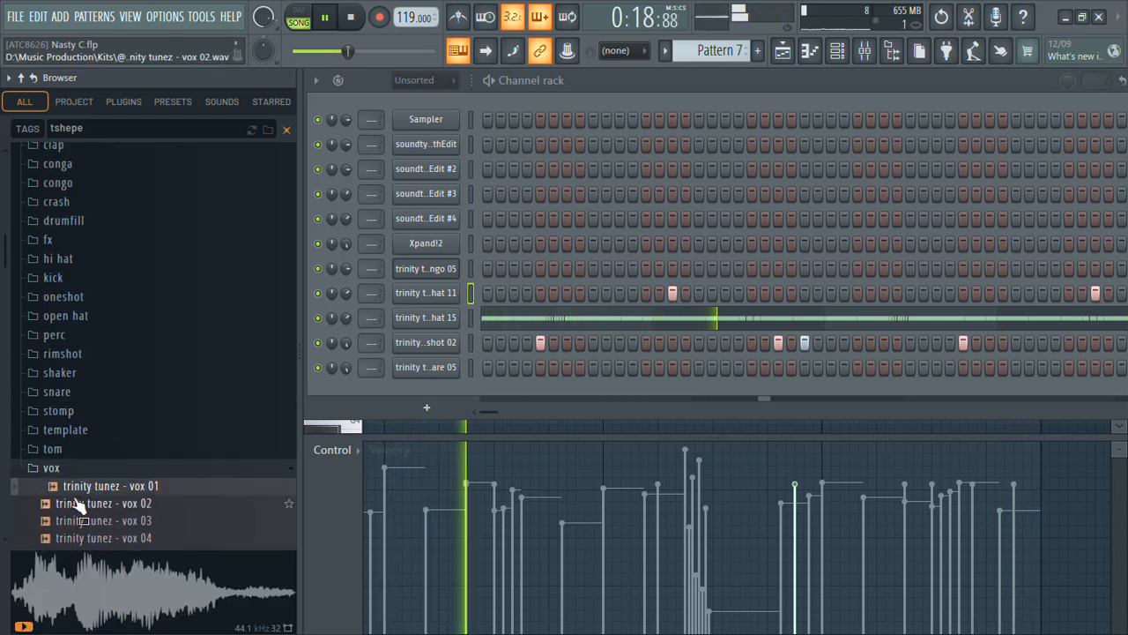
pyautogui.scroll(-3, 77, 504)
pyautogui.click(113, 436)
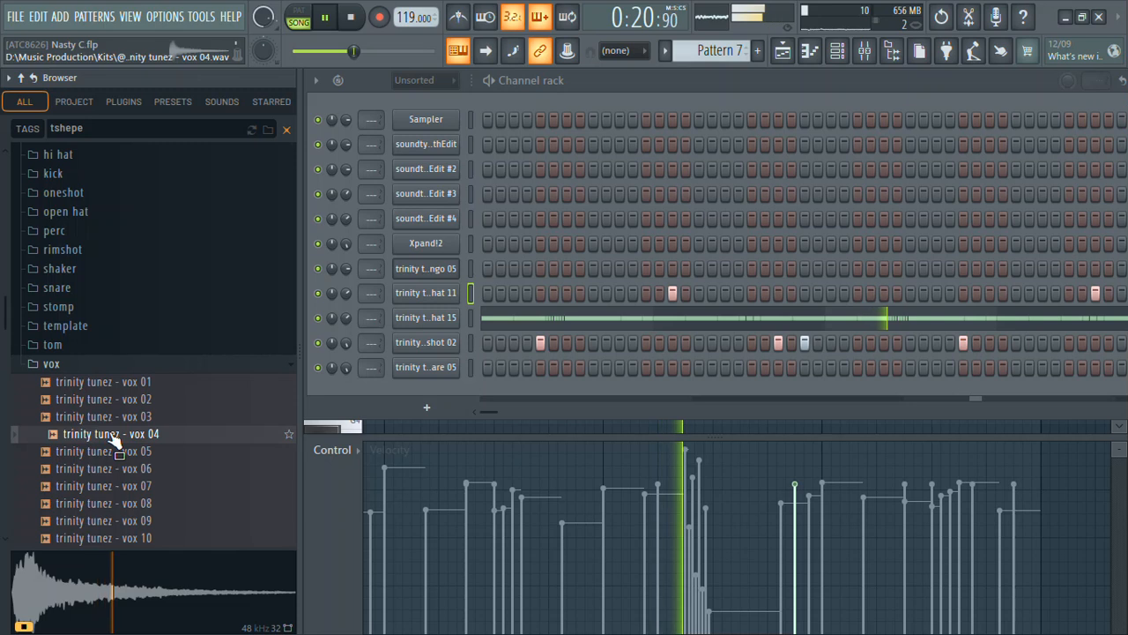
pyautogui.click(118, 456)
pyautogui.click(126, 435)
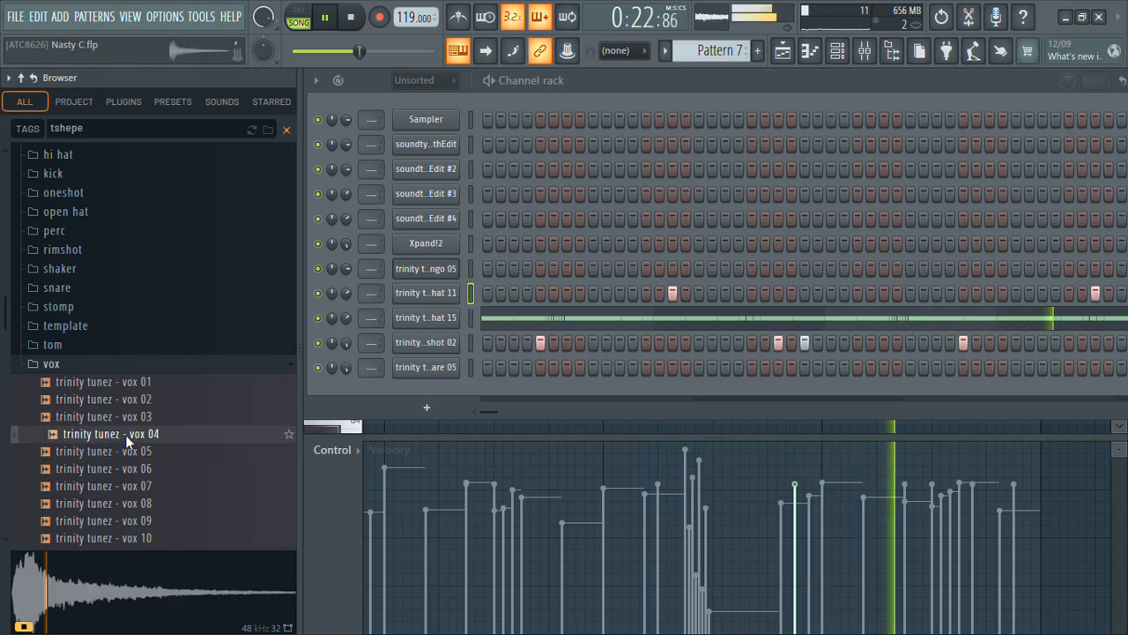
# - Load trinity tunez - vox 04 into a new channel and open that channel in the piano roll
pyautogui.rightClick(125, 435)
pyautogui.click(193, 269)
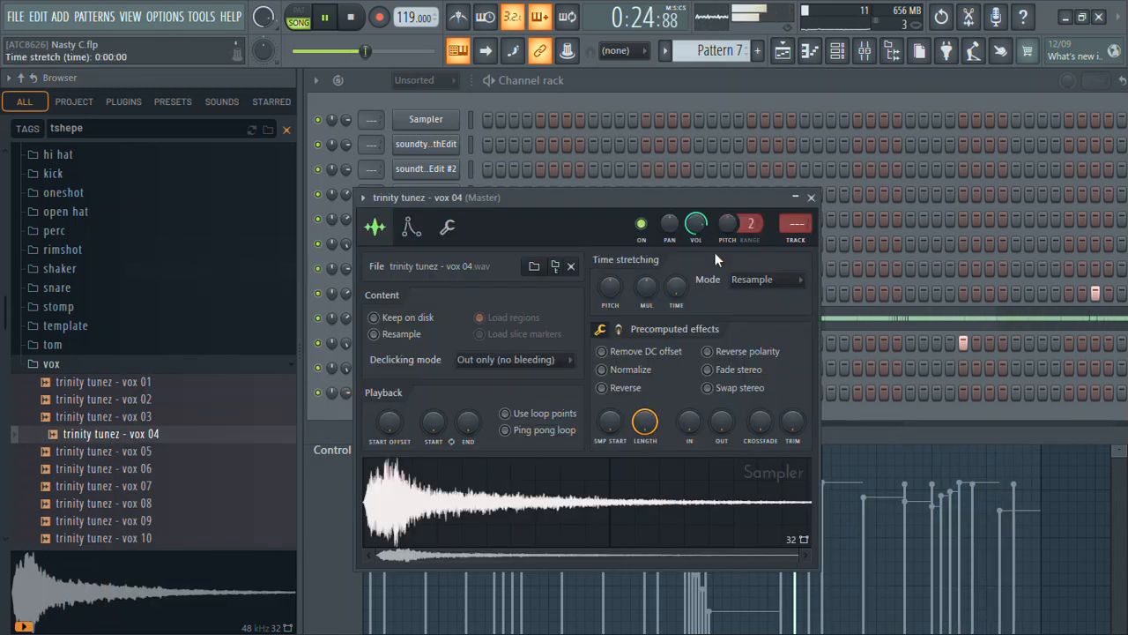
pyautogui.click(811, 197)
pyautogui.rightClick(446, 394)
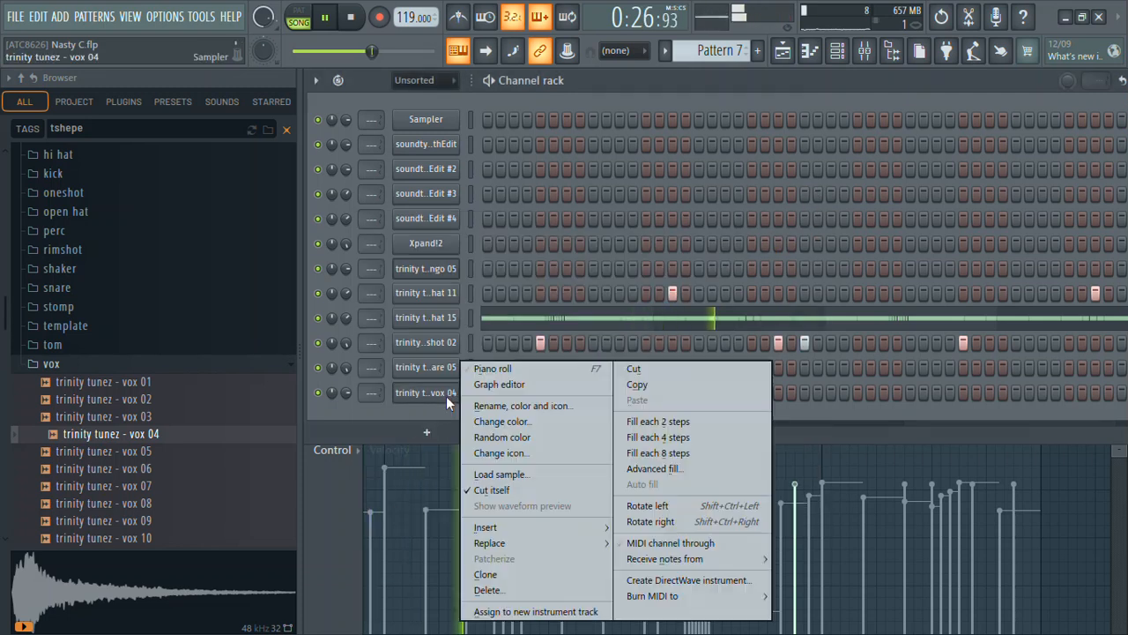
pyautogui.click(490, 368)
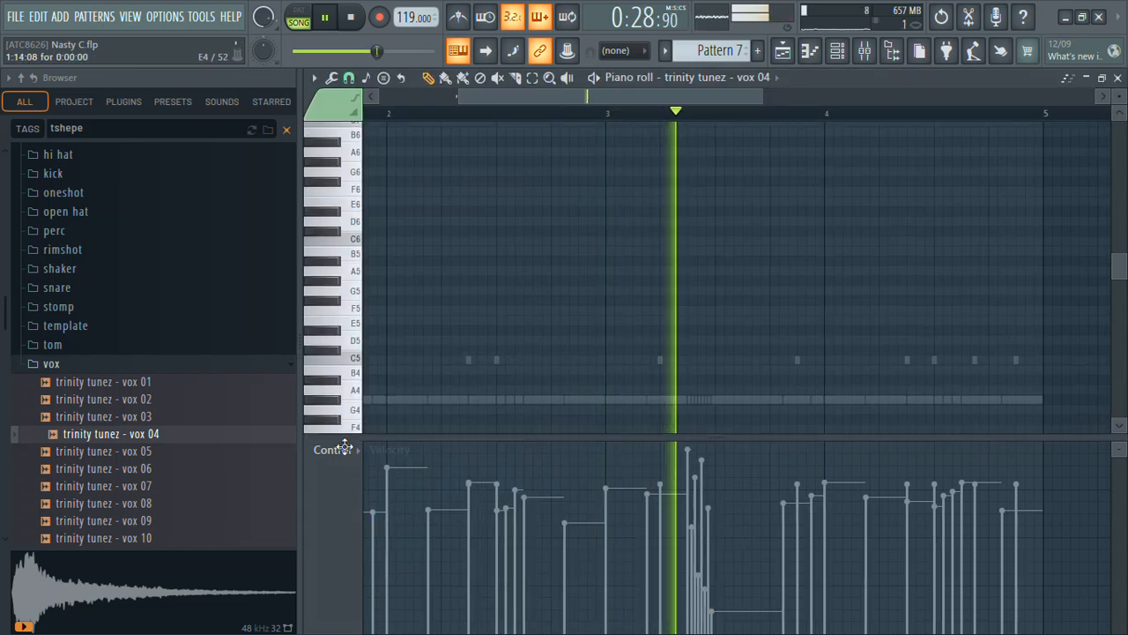
# - Add a short vox note at 1:01:00 and test it on several pitches, including G3, F3, F4 and E4, during playback
pyautogui.press('space')
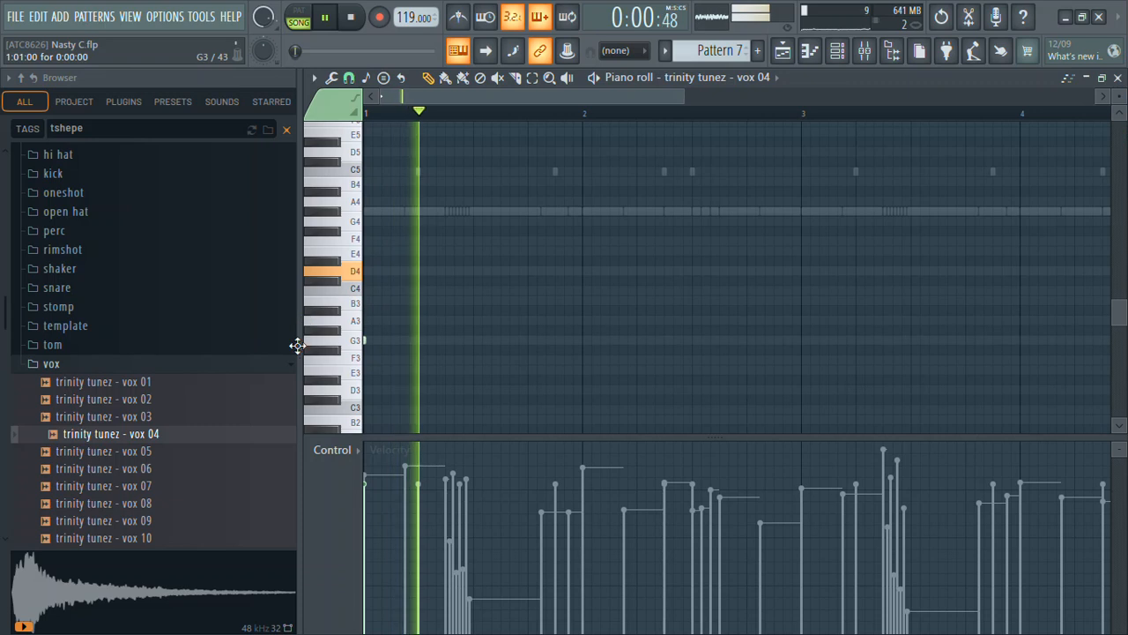
pyautogui.press('space')
pyautogui.press('space')
pyautogui.press('space')
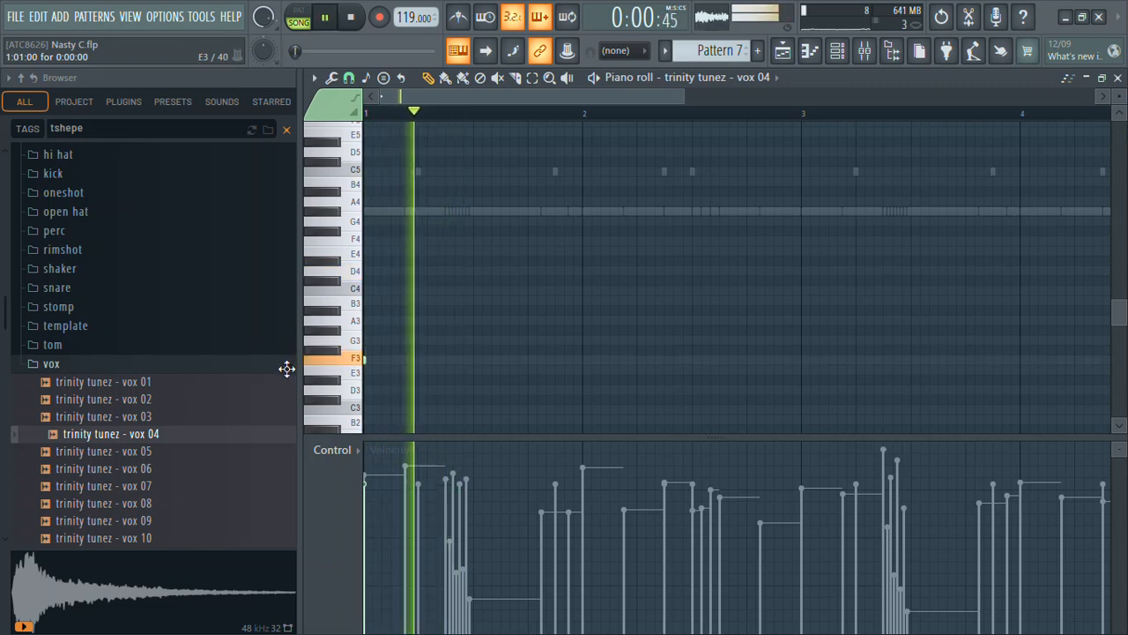
pyautogui.press('space')
pyautogui.press('space')
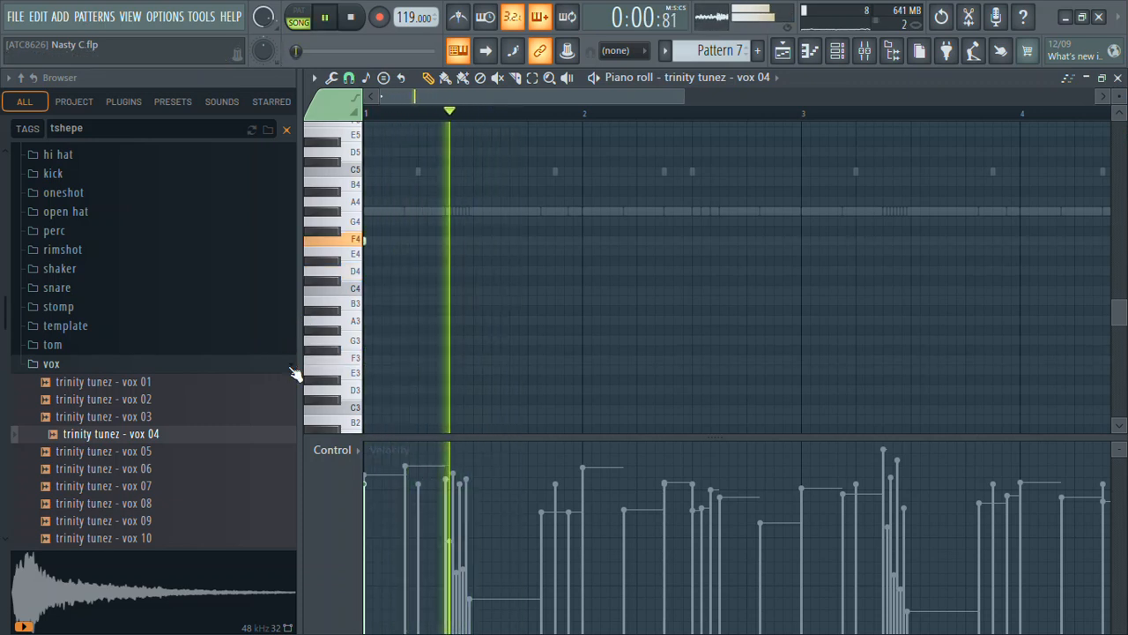
pyautogui.press('space')
pyautogui.press('space')
pyautogui.press('space')
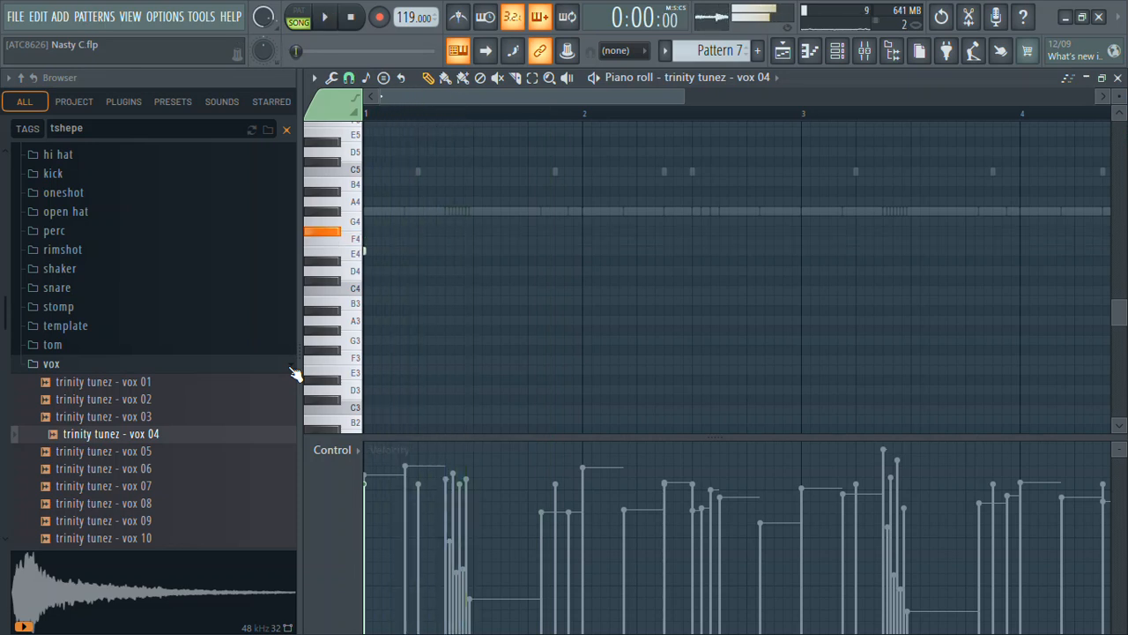
# - Return the vox note to F4, lengthen it to fill bar 1, and close the piano roll
pyautogui.press('space')
pyautogui.press('space')
pyautogui.press('space')
pyautogui.hotkey('ctrl', 'z')
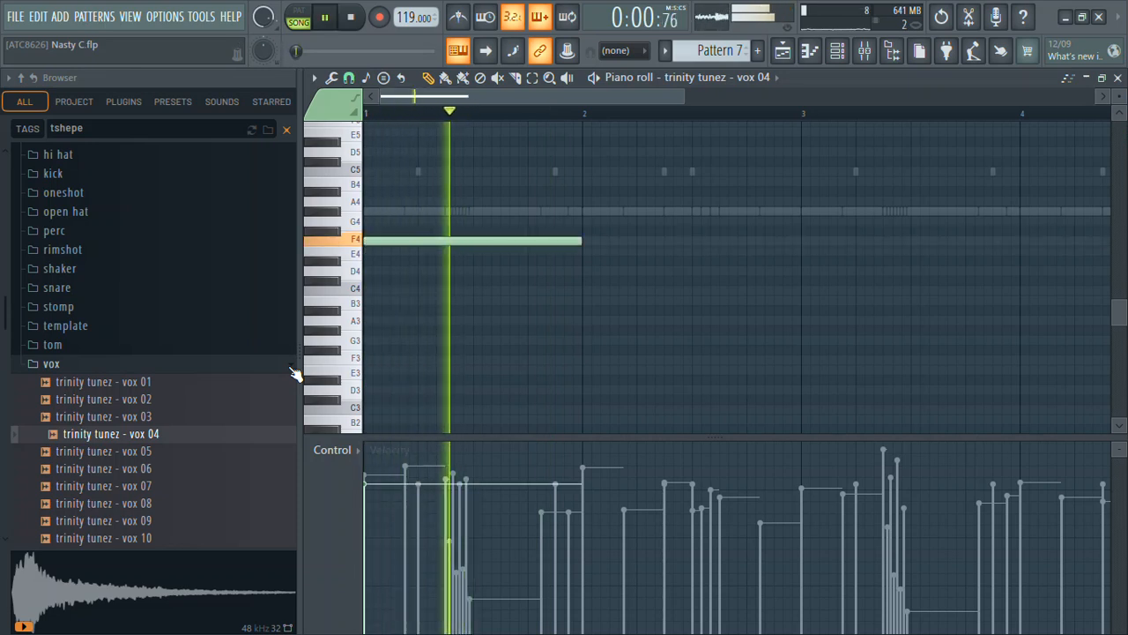
pyautogui.click(1117, 77)
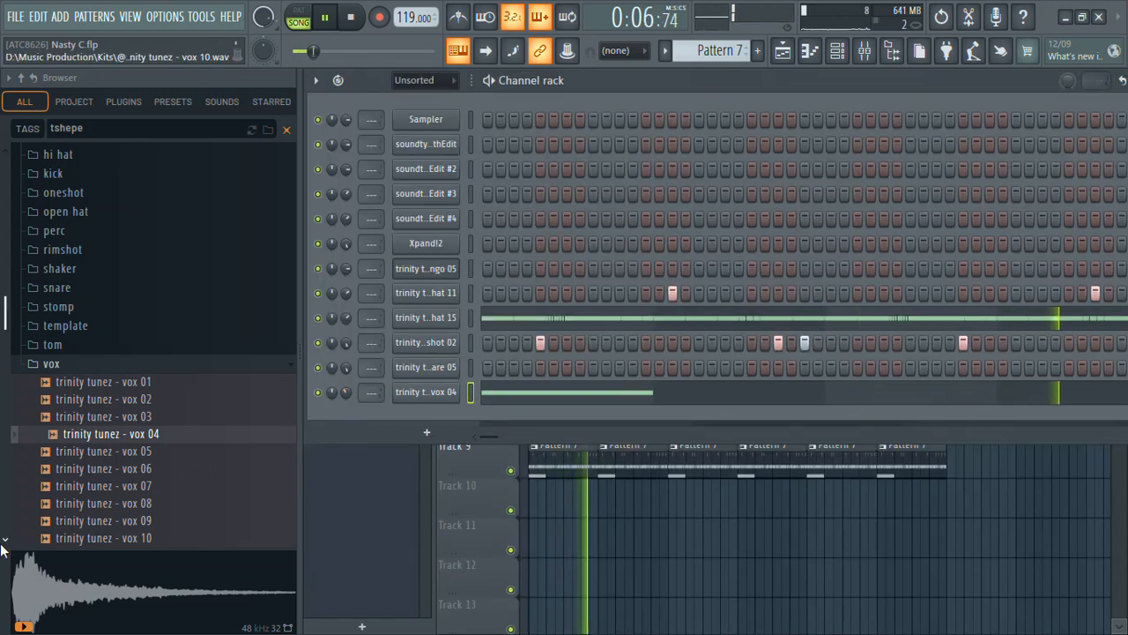
# - Reopen the vox 04 channel's piano roll, raise the bar 1 note an octave to F5, and save the project
pyautogui.scroll(-3, 4, 539)
pyautogui.click(606, 398)
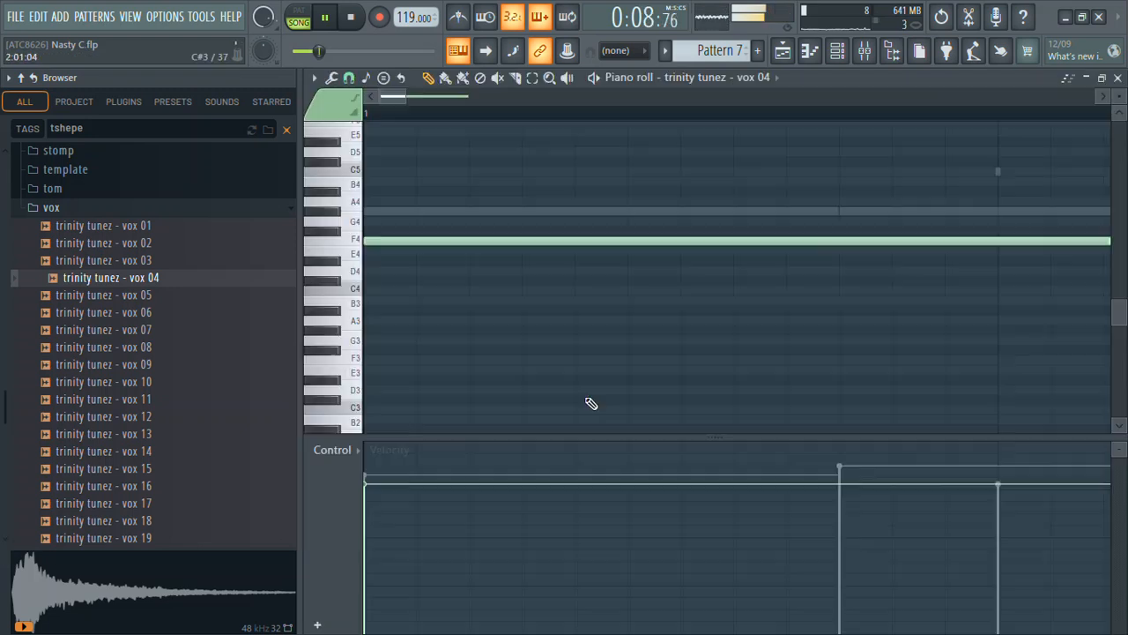
pyautogui.scroll(-3, 590, 402)
pyautogui.hotkey('ctrl', 's')
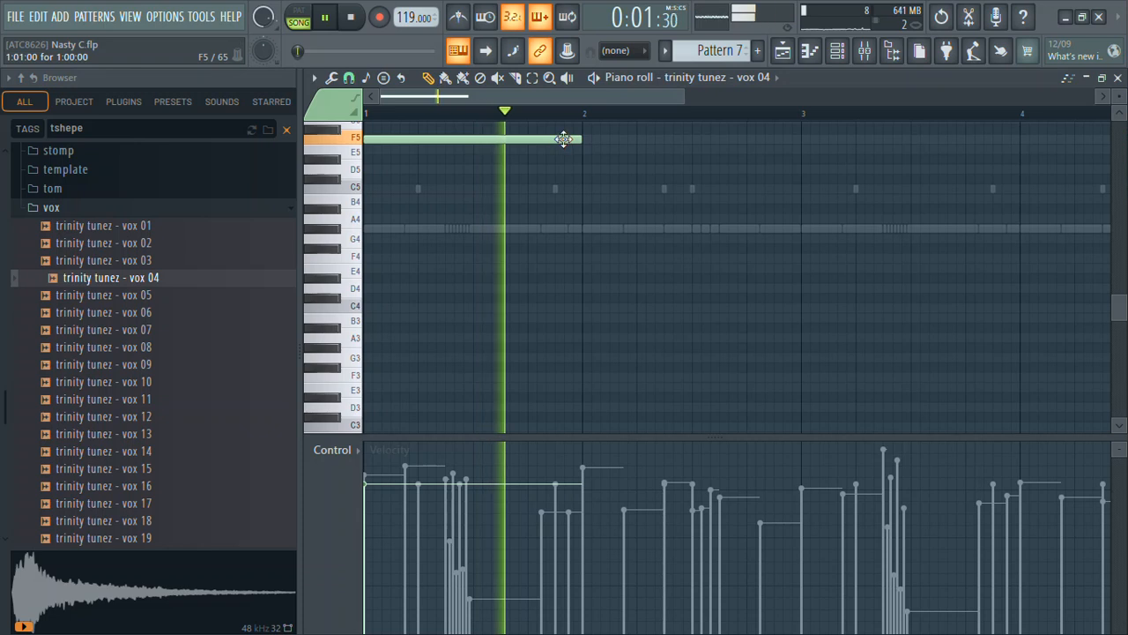
# - Try a one-bar F5 vox note in bar 3 and delete it again
pyautogui.click(806, 139)
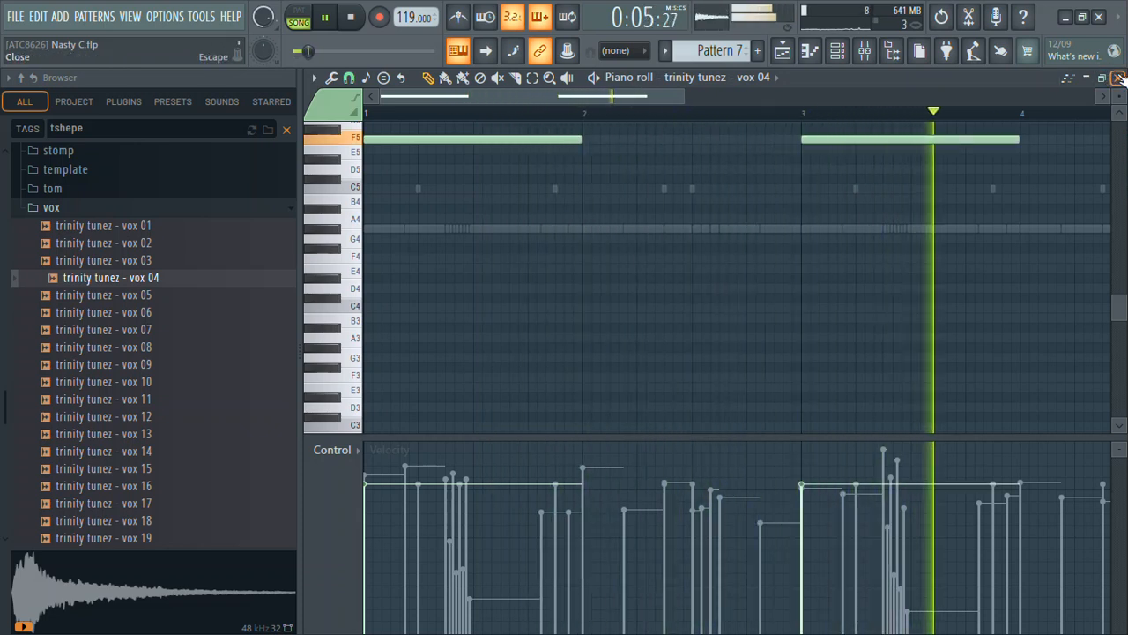
pyautogui.rightClick(952, 148)
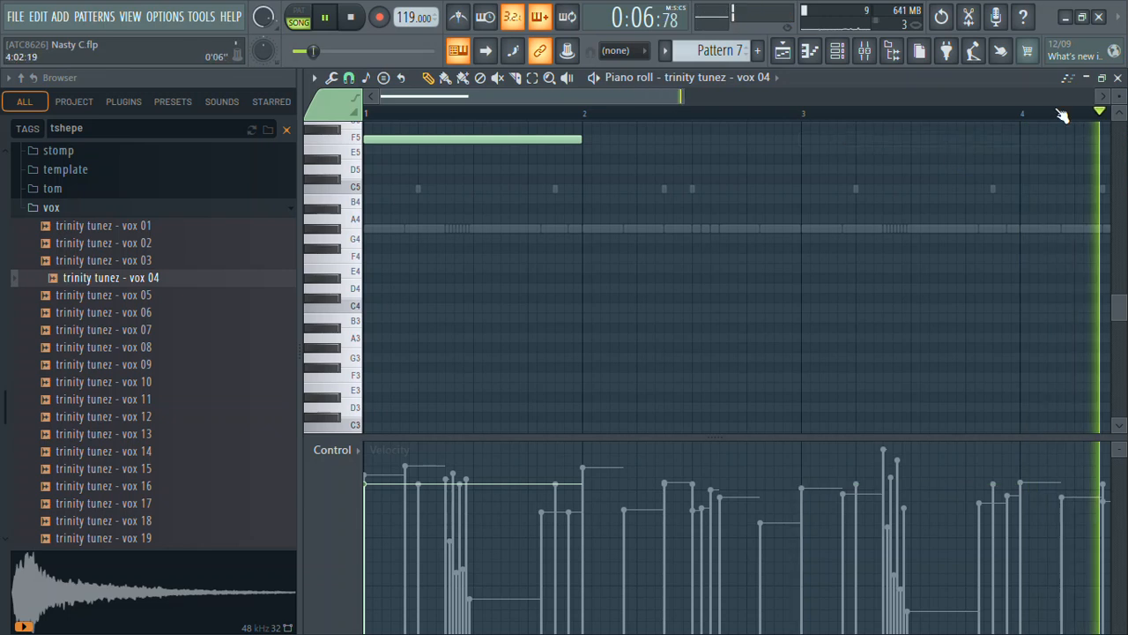
# - Close the vox 04 piano roll and audition other vox samples, including vox 08, 10, 17 and 18, against the beat
pyautogui.click(1117, 79)
pyautogui.click(159, 454)
pyautogui.click(150, 470)
pyautogui.click(151, 487)
pyautogui.click(145, 504)
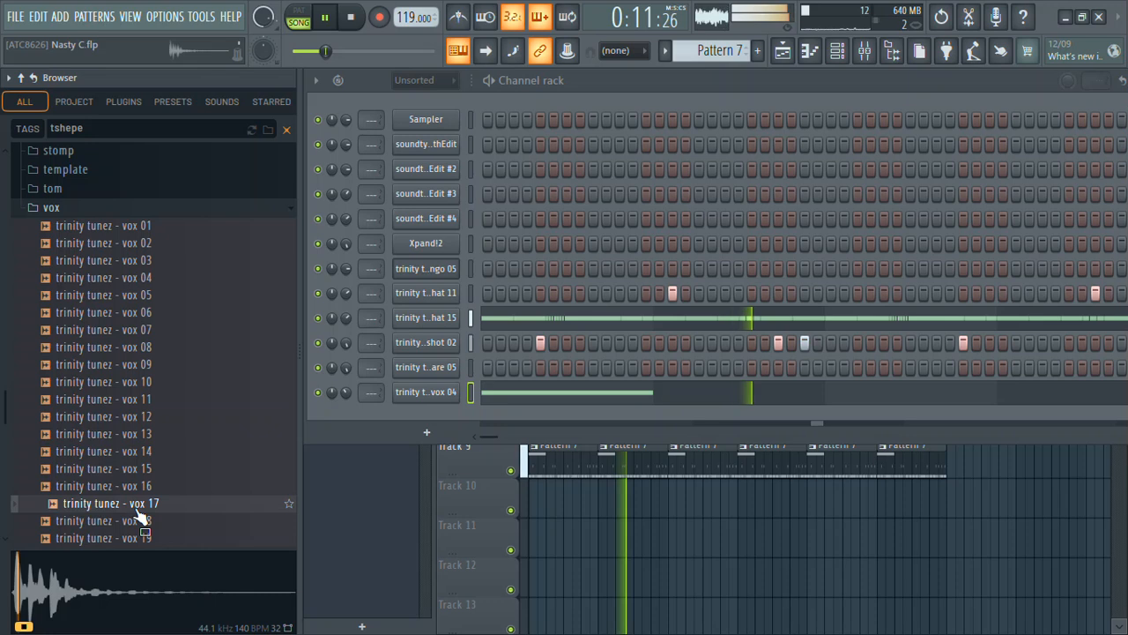
pyautogui.click(138, 524)
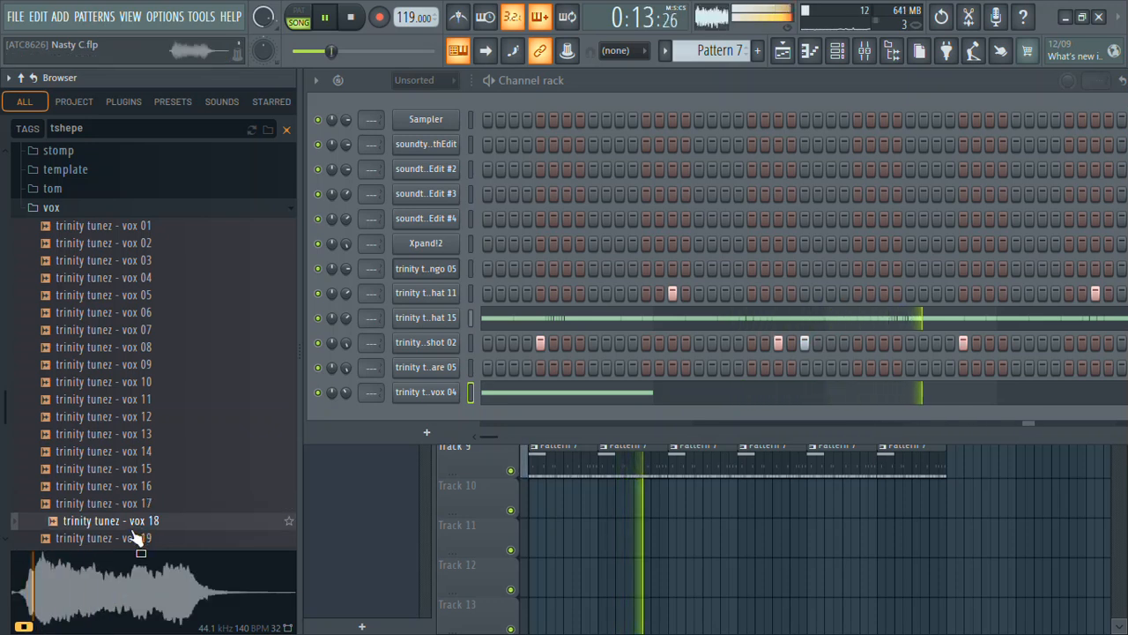
pyautogui.click(132, 540)
pyautogui.click(143, 385)
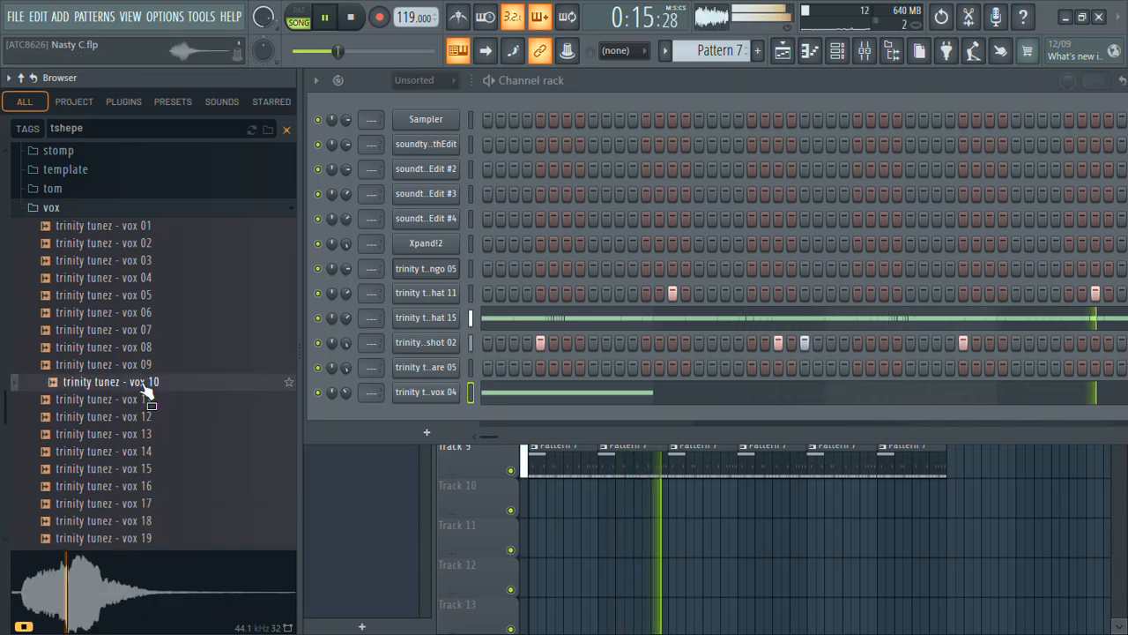
pyautogui.click(146, 367)
pyautogui.click(141, 349)
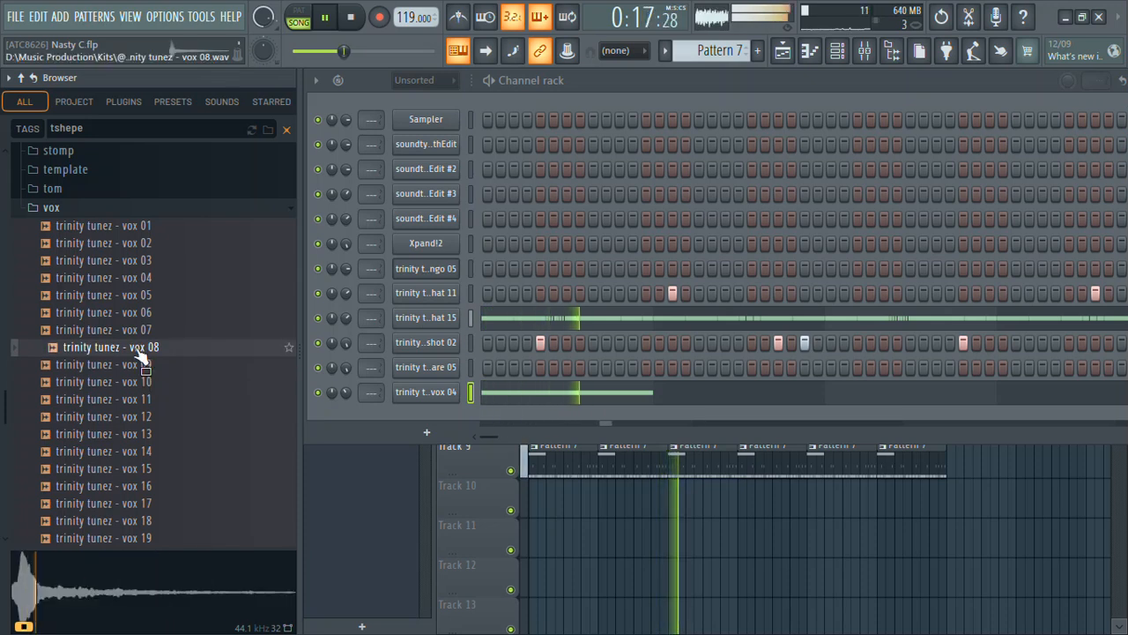
# - Load the vox 09 sample into a new channel and close its settings window
pyautogui.rightClick(140, 365)
pyautogui.click(195, 271)
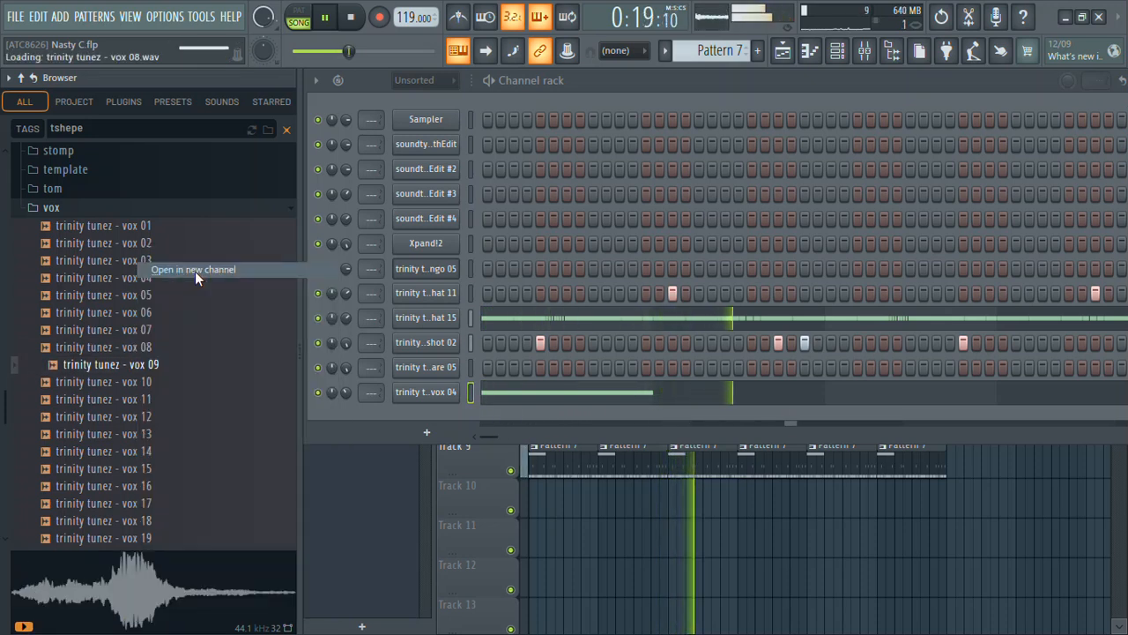
pyautogui.click(832, 219)
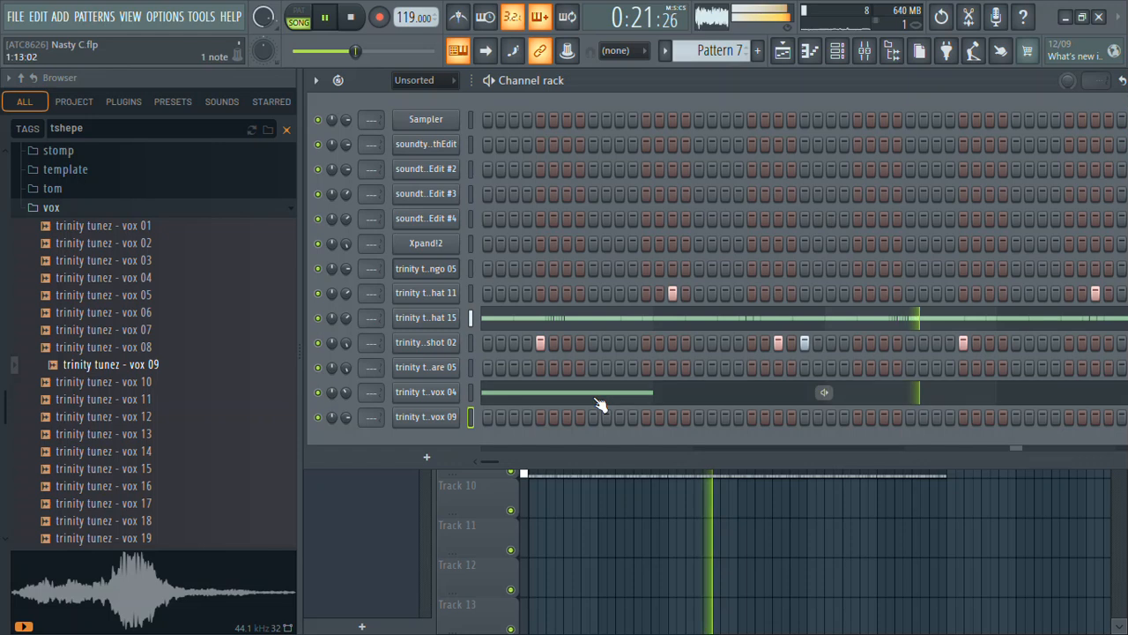
# - Add a D5 note at 1:03:00 in the vox 09 channel's piano roll, shorten it to two steps, and check it in playback
pyautogui.rightClick(439, 419)
pyautogui.click(494, 368)
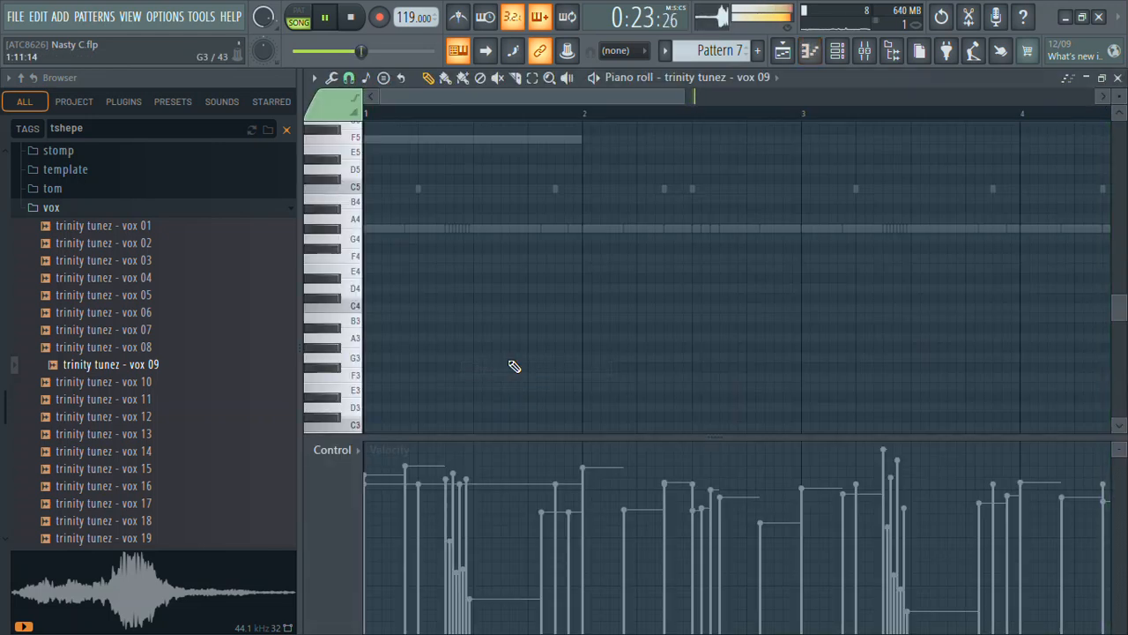
pyautogui.press('space')
pyautogui.moveTo(521, 234); pyautogui.dragTo(391, 167)
pyautogui.press('space')
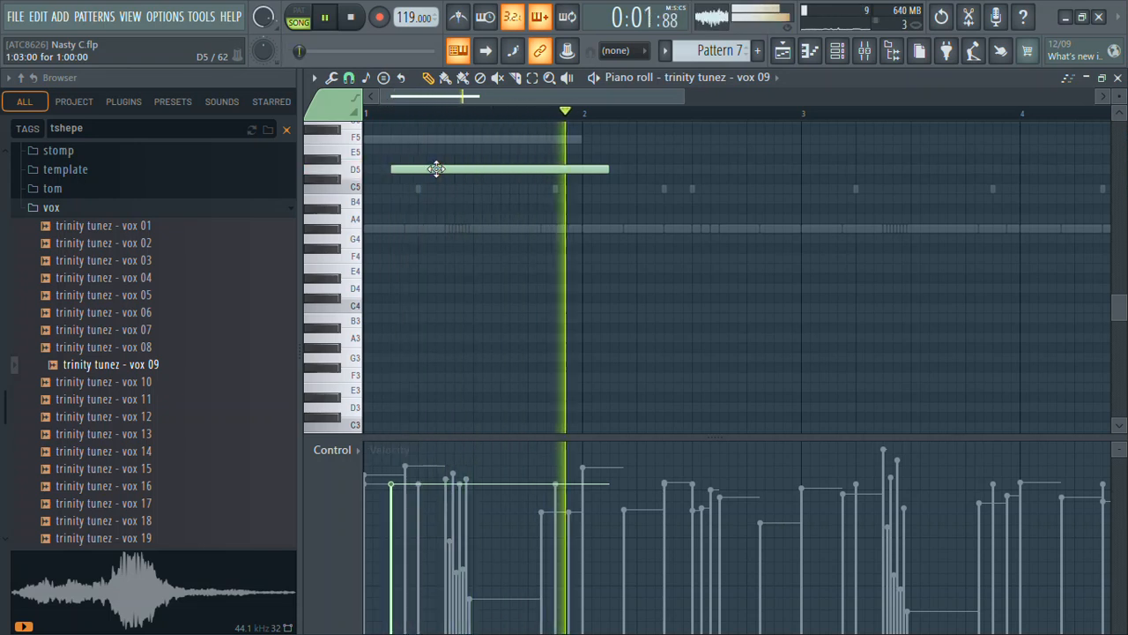
pyautogui.moveTo(607, 168); pyautogui.dragTo(420, 178)
pyautogui.press('space')
pyautogui.press('space')
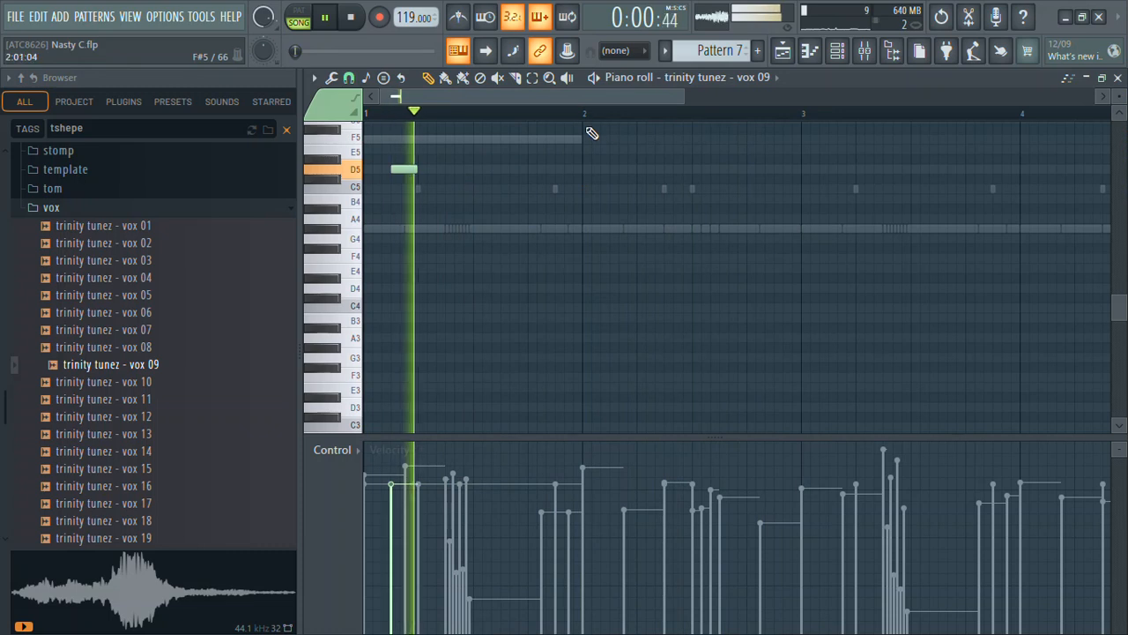
# - Lower the time-stretching pitch of the vox 09 sample, audition it, and return to its piano roll
pyautogui.click(837, 50)
pyautogui.click(437, 416)
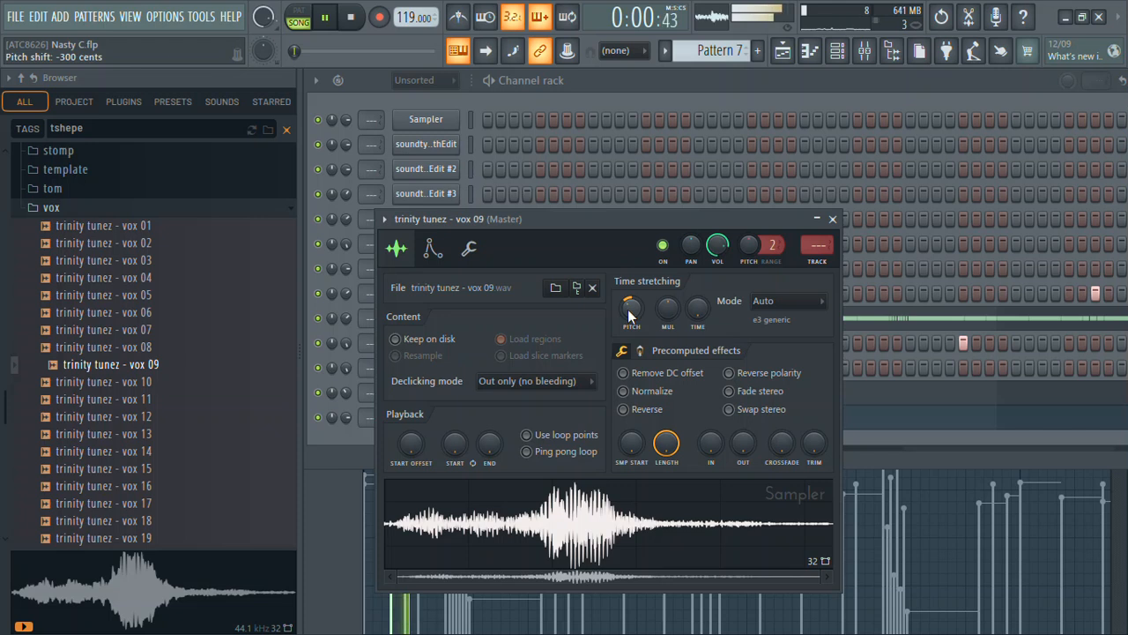
pyautogui.moveTo(631, 306); pyautogui.dragTo(628, 306)
pyautogui.press('space')
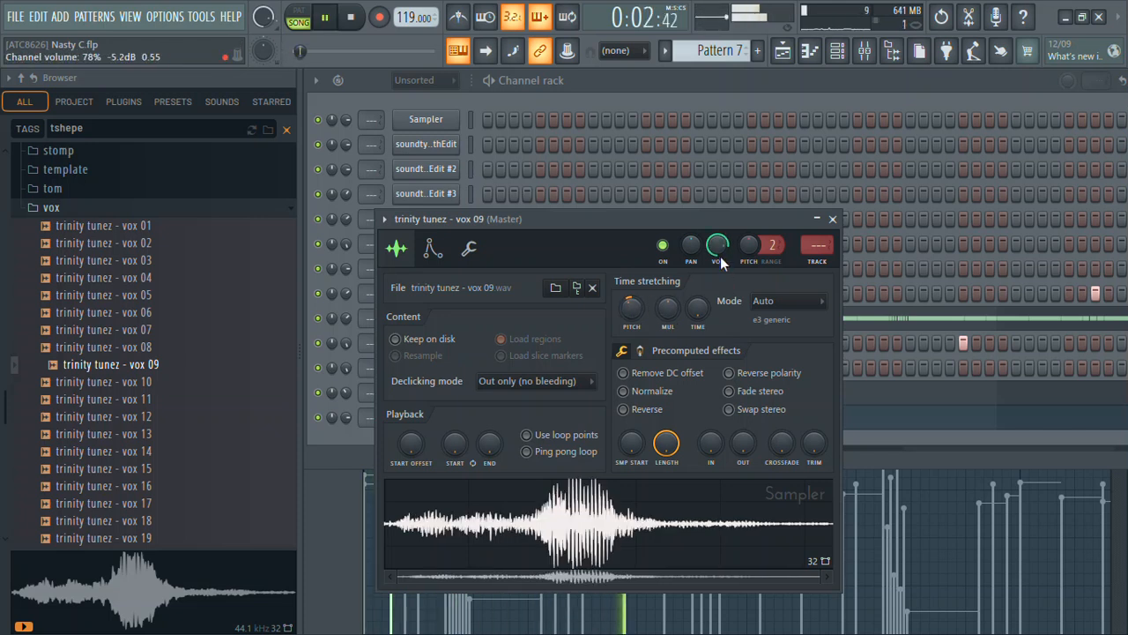
pyautogui.click(832, 219)
pyautogui.click(607, 420)
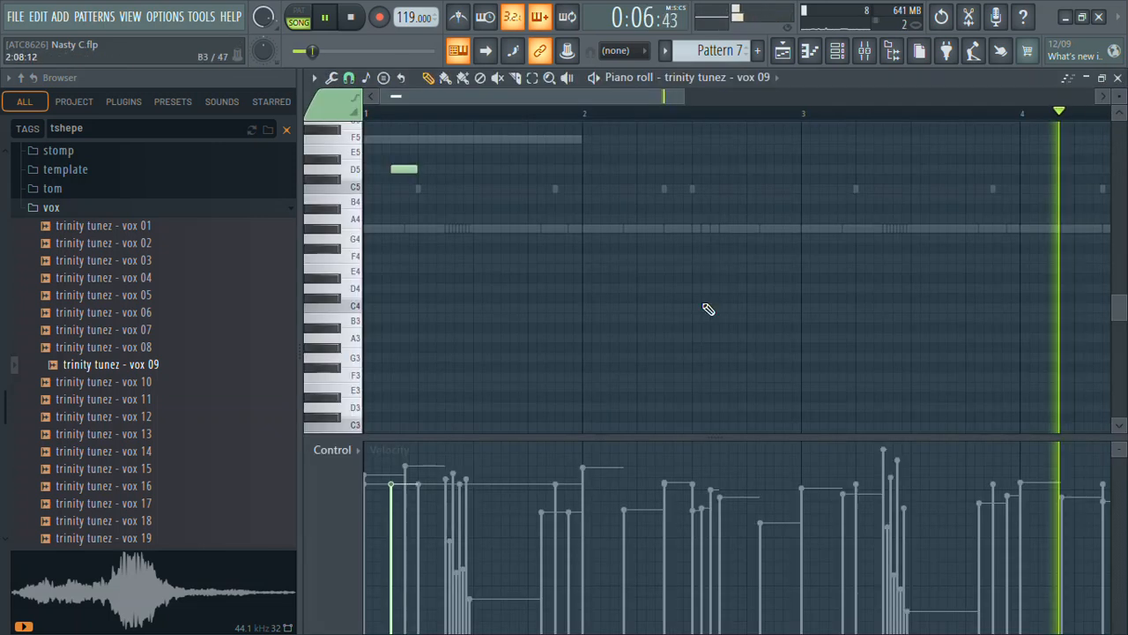
# - Duplicate bars 1 and 2 of the vox 09 part so the note repeats in bar 3
pyautogui.moveTo(802, 114); pyautogui.dragTo(391, 114)
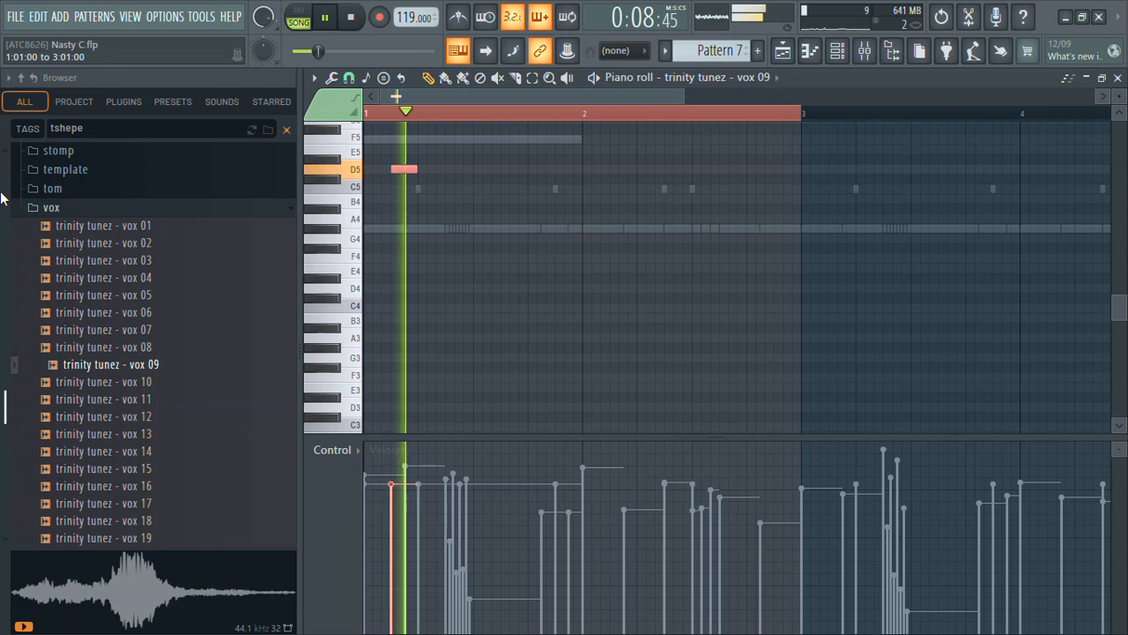
pyautogui.hotkey('ctrl', 'b')
pyautogui.click(648, 413)
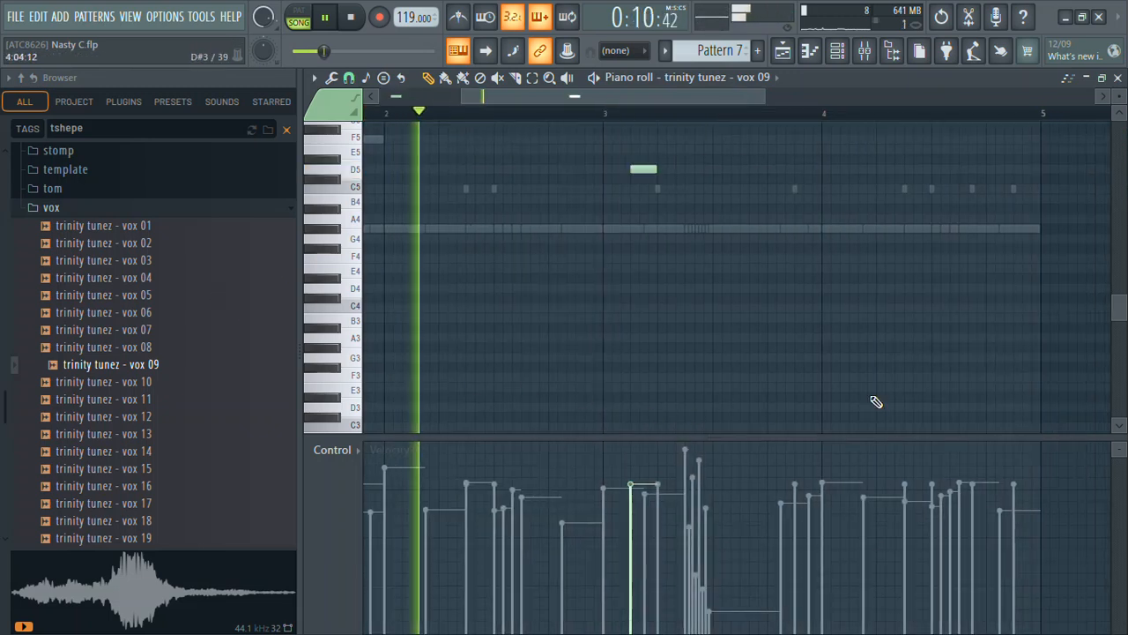
# - Lower the two vox 09 notes to B4 and restart playback to hear them
pyautogui.scroll(3, 875, 402)
pyautogui.scroll(-1, 875, 402)
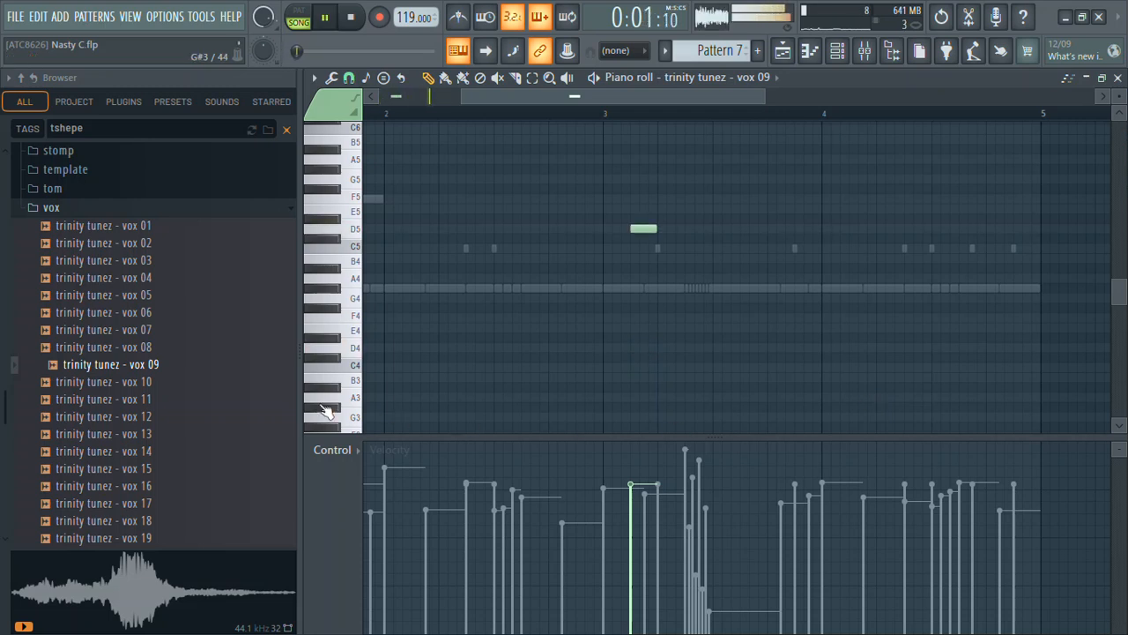
pyautogui.click(163, 349)
pyautogui.press('Down')
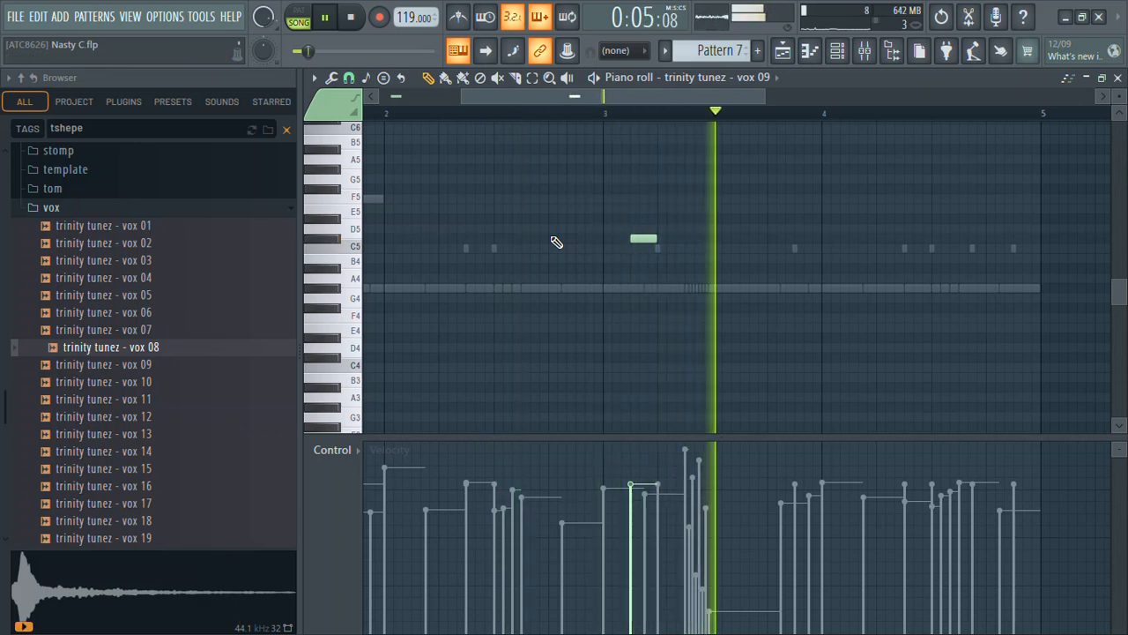
pyautogui.press('Down')
pyautogui.press('space')
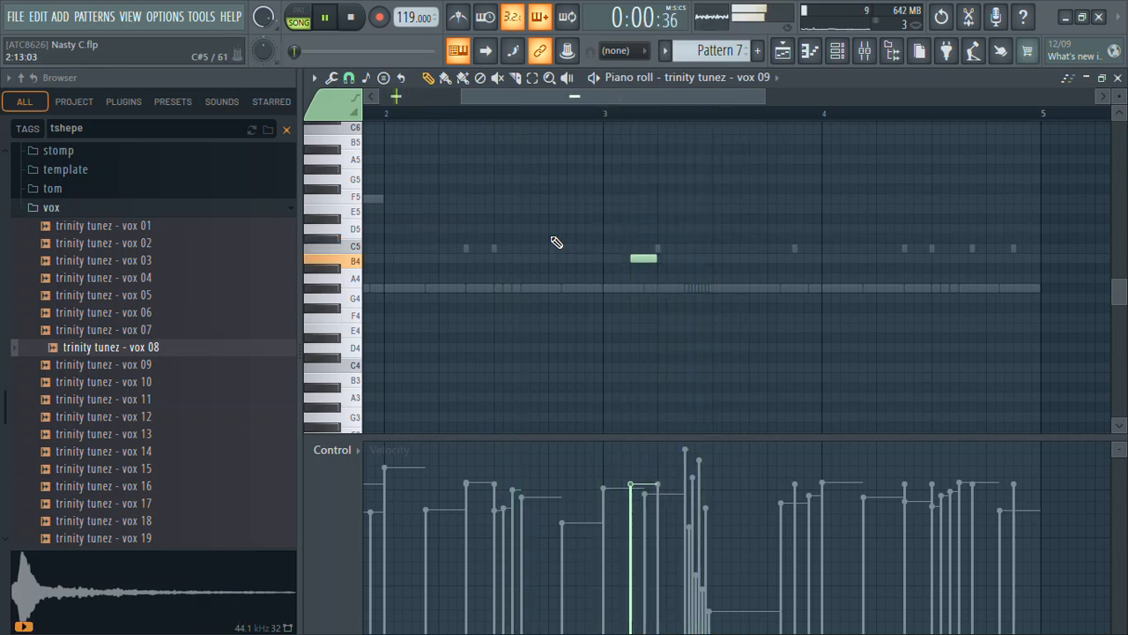
# - Close the piano roll, turn the vox 09 channel's volume down to about 36%, and add an empty Pattern 8
pyautogui.click(1117, 77)
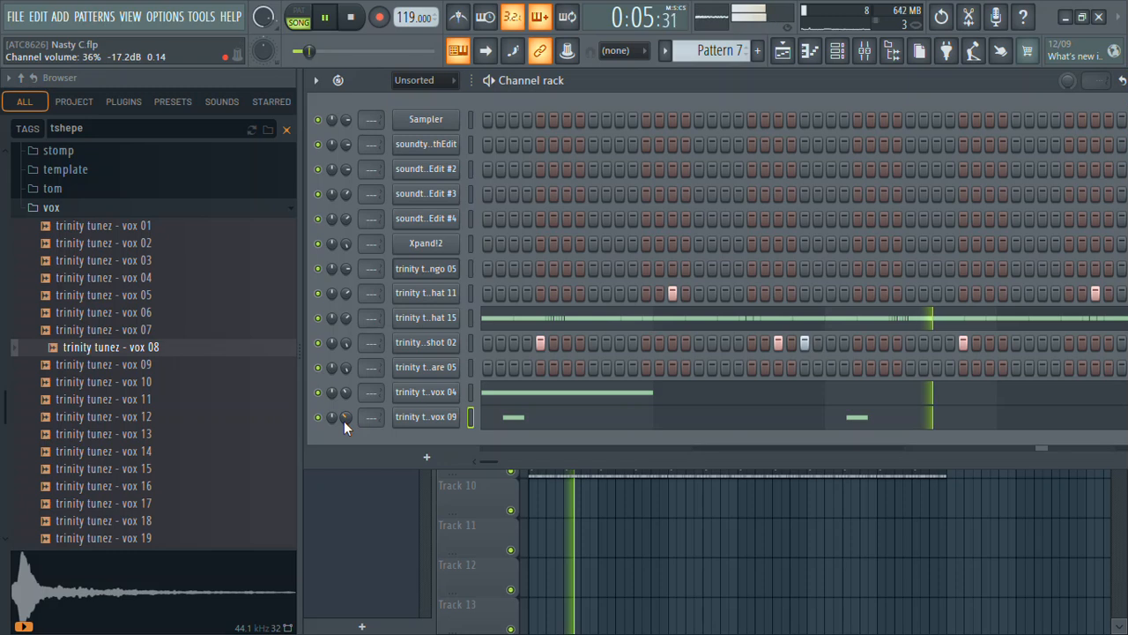
pyautogui.press('F4')
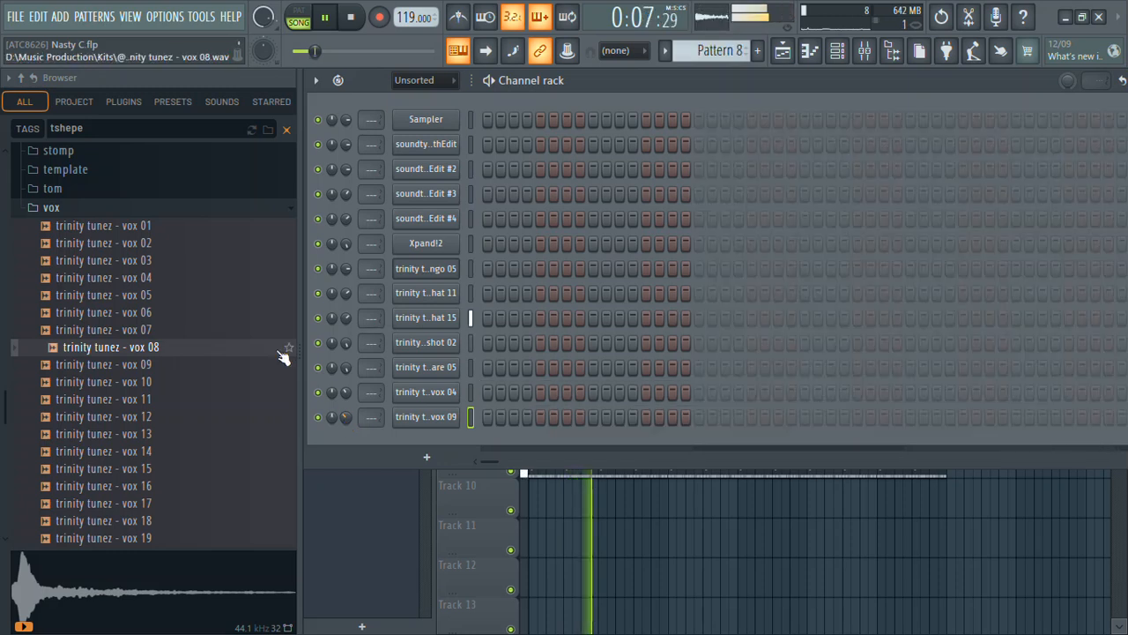
pyautogui.press('Left')
pyautogui.scroll(3, 6, 154)
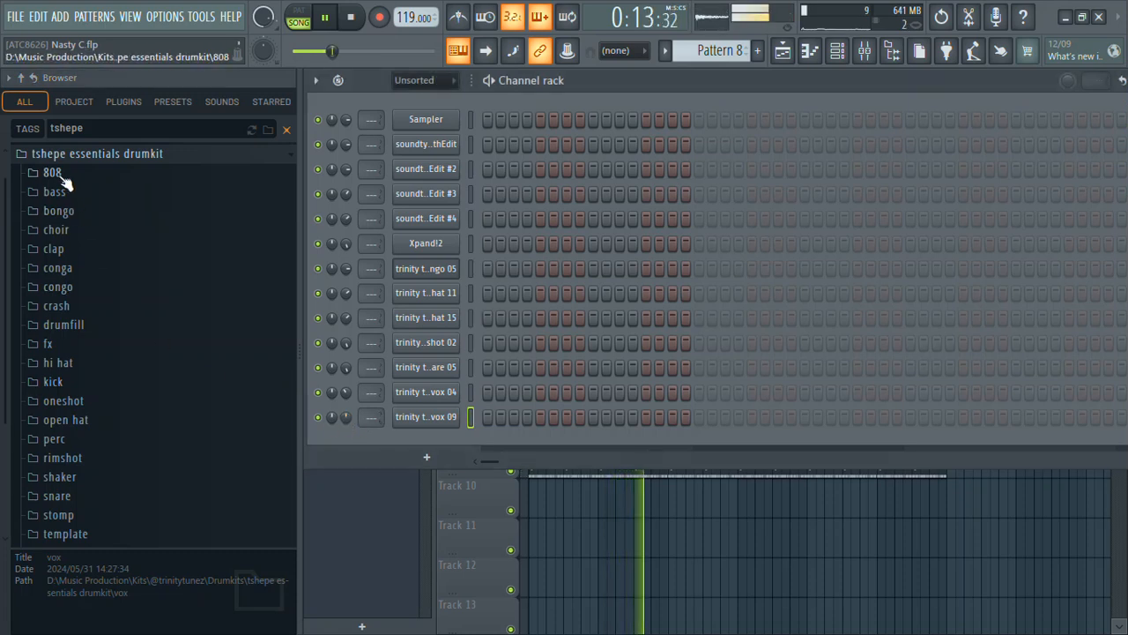
# - Route the vox 09 channel to mixer track 9 and load Fruity Reeverb 2 in its effect slot 4
pyautogui.click(864, 50)
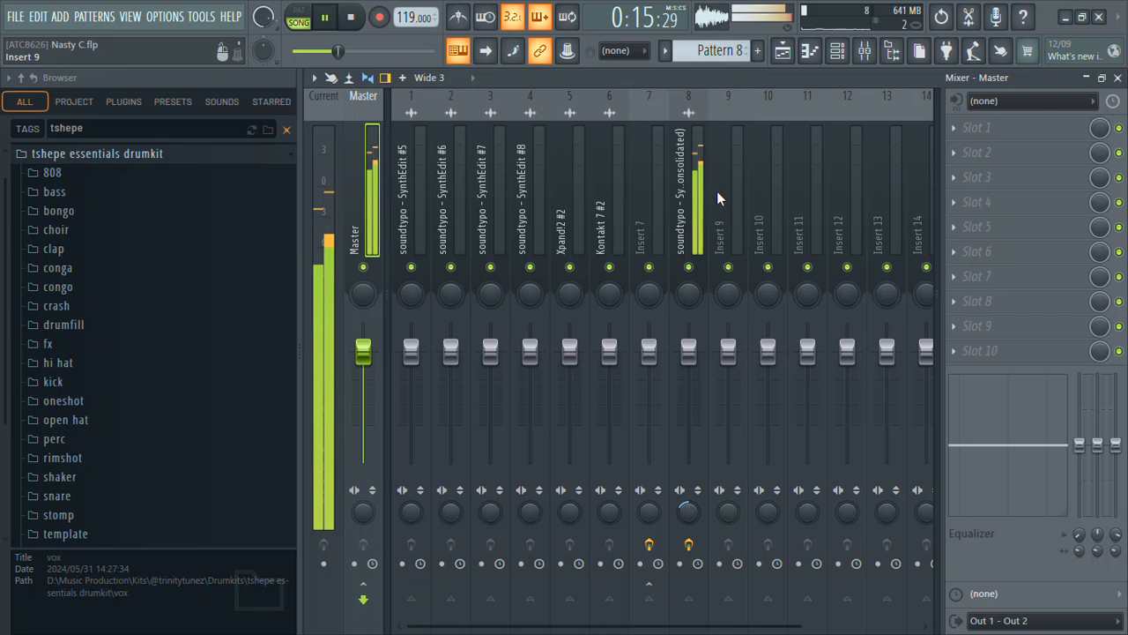
pyautogui.hotkey('ctrl', 'l')
pyautogui.click(977, 202)
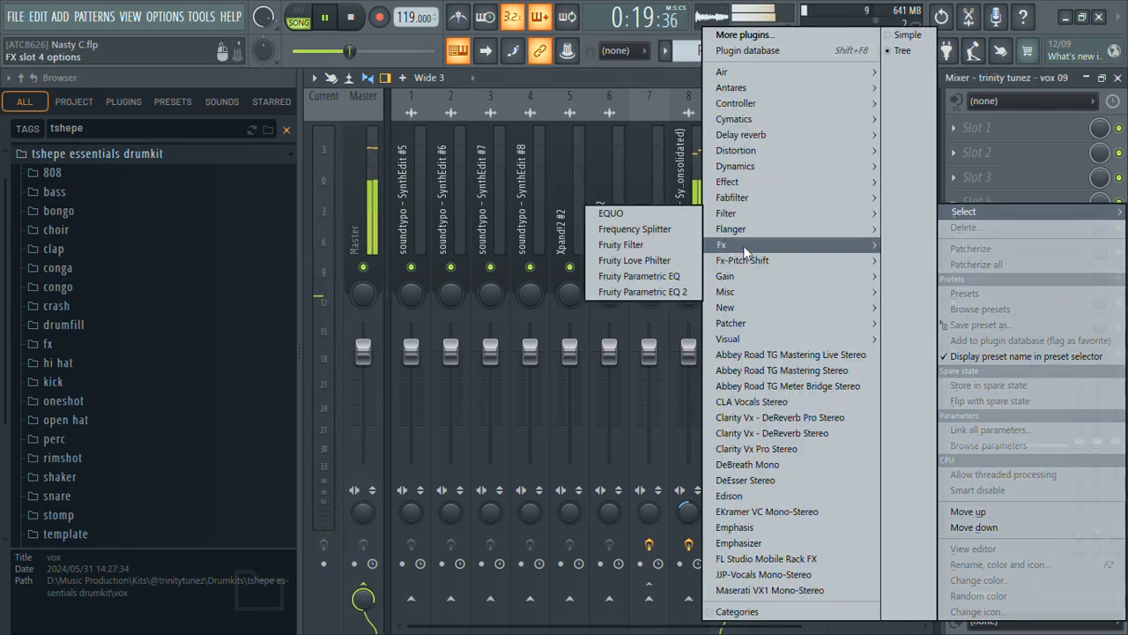
pyautogui.moveTo(745, 184)
pyautogui.moveTo(742, 277)
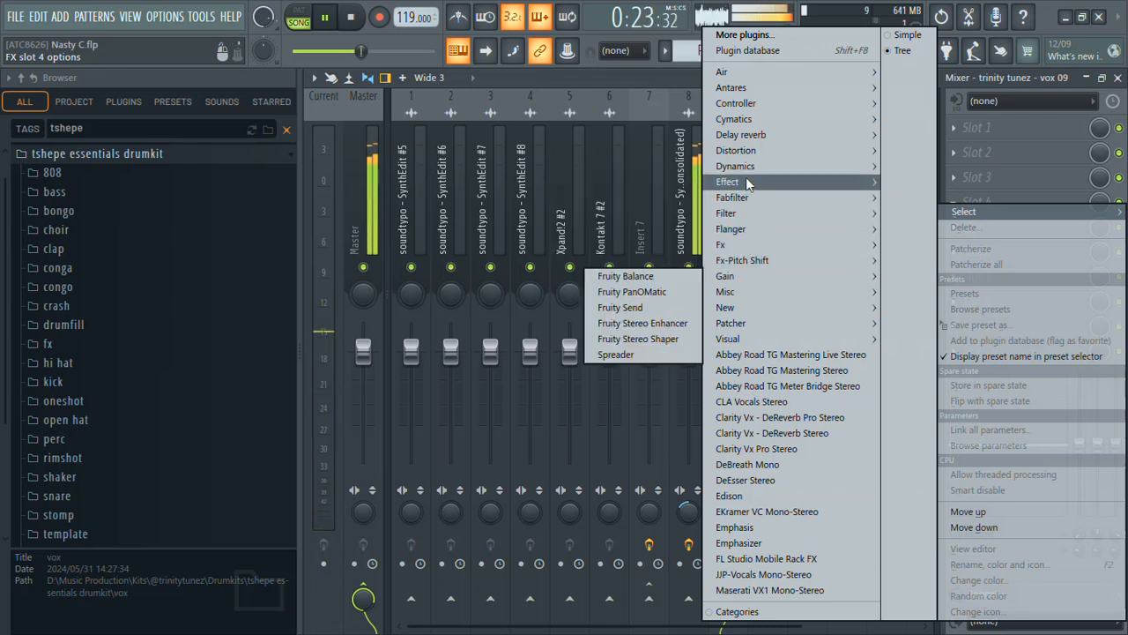
pyautogui.moveTo(747, 137)
pyautogui.click(663, 195)
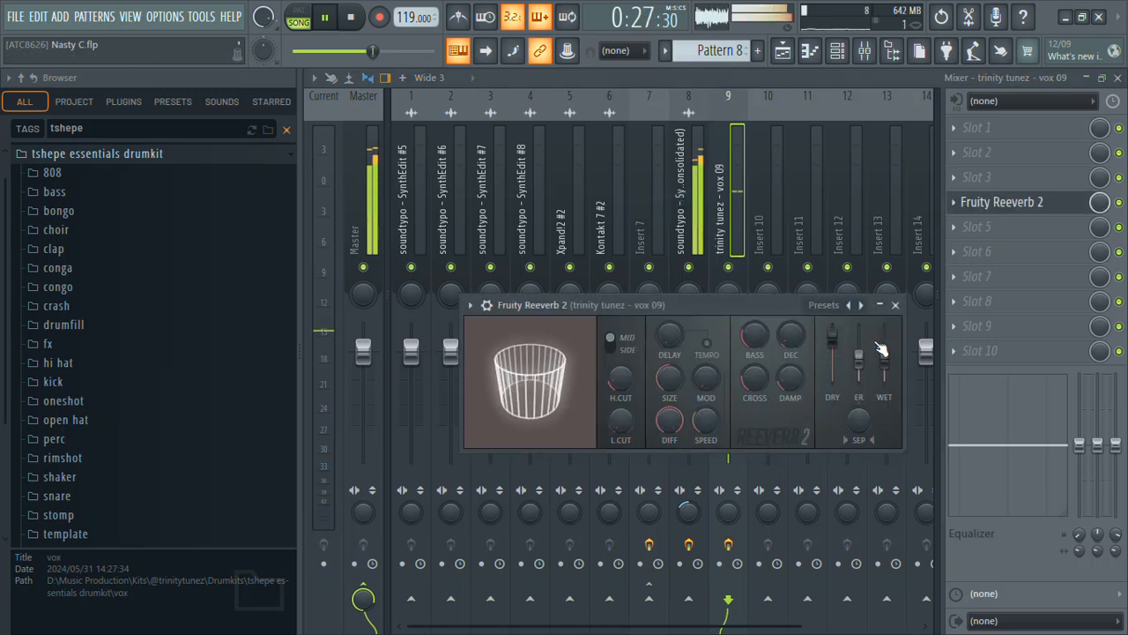
# - Raise the wet level of the vox 09 reverb, then close the mixer and readjust the vox 09 channel's volume
pyautogui.moveTo(884, 356); pyautogui.dragTo(884, 342)
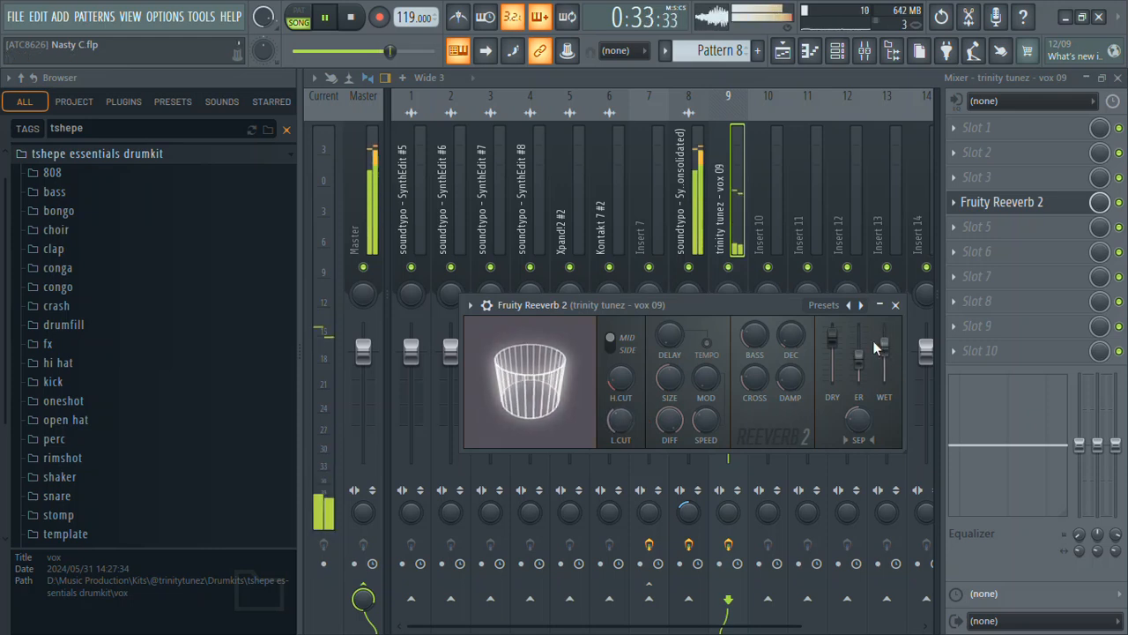
pyautogui.press('F9')
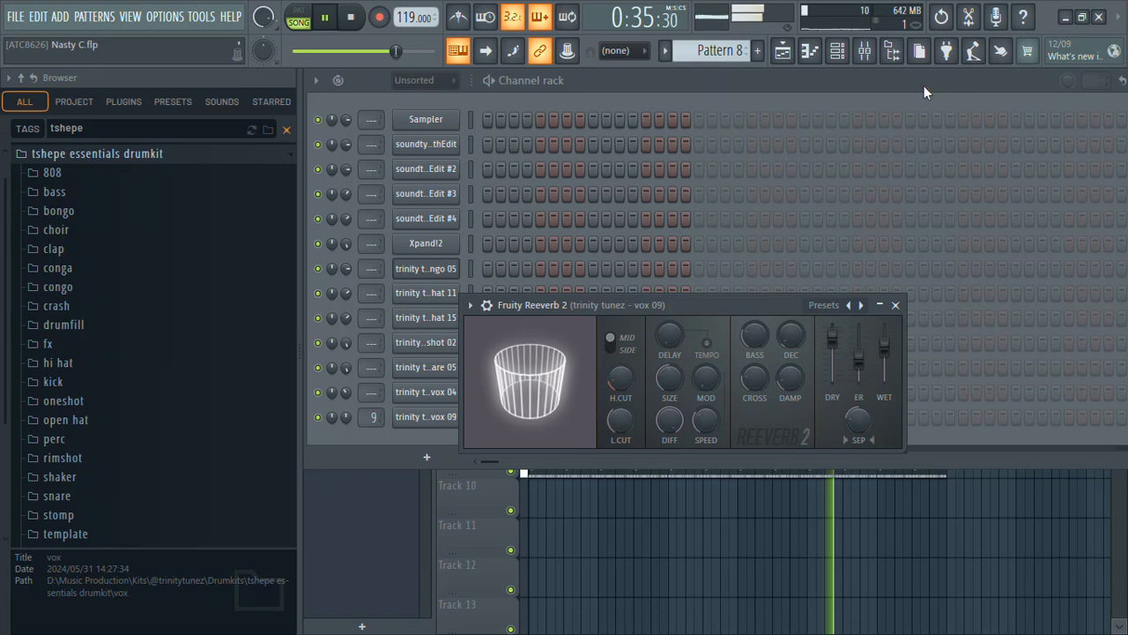
pyautogui.click(333, 416)
pyautogui.moveTo(345, 416); pyautogui.dragTo(347, 419)
# - Open the drumkit's 808 folder and audition several samples, including 808 01, 02, 03, 04 and 06
pyautogui.click(53, 192)
pyautogui.click(66, 191)
pyautogui.click(51, 173)
pyautogui.click(108, 255)
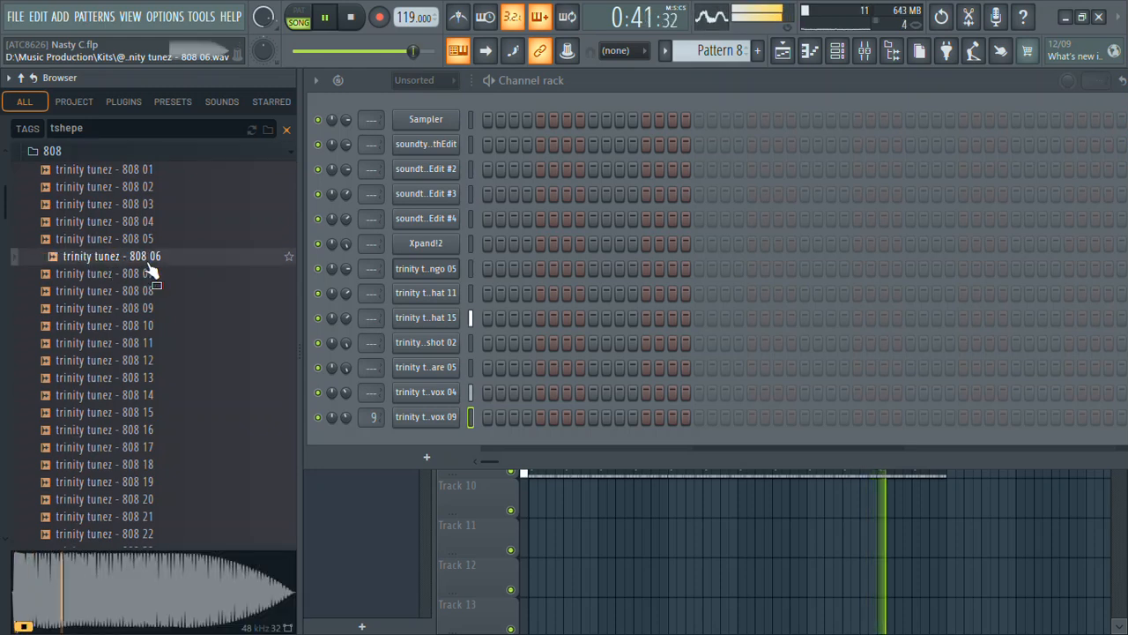
pyautogui.click(141, 188)
pyautogui.click(146, 169)
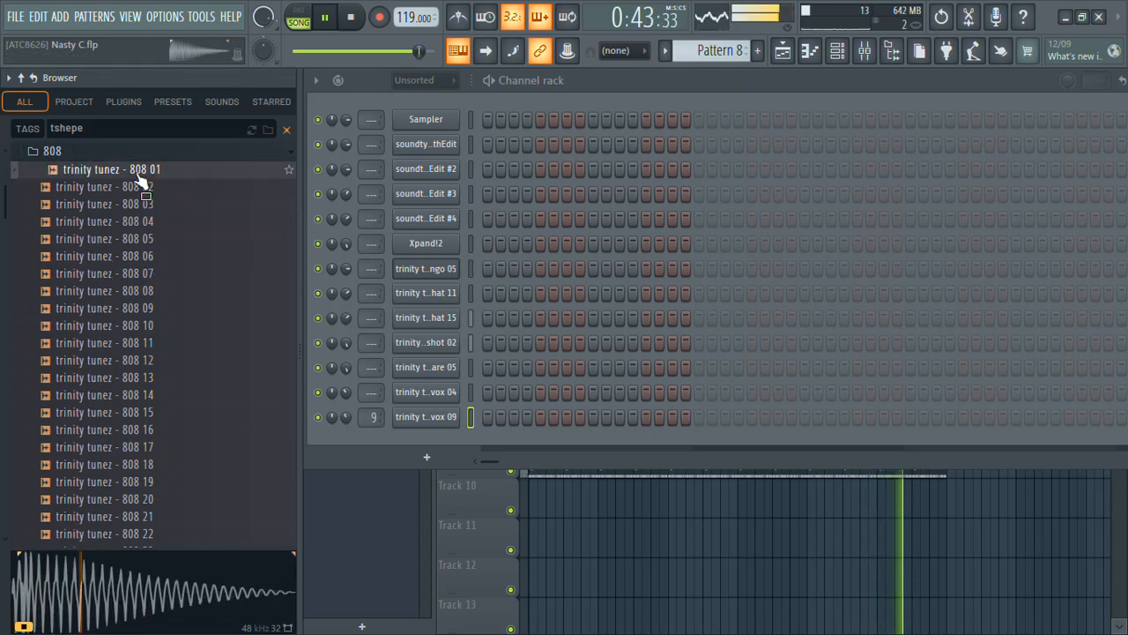
pyautogui.click(134, 221)
pyautogui.click(136, 203)
pyautogui.click(140, 152)
pyautogui.rightClick(137, 163)
pyautogui.click(131, 152)
pyautogui.moveTo(138, 169); pyautogui.dragTo(146, 176)
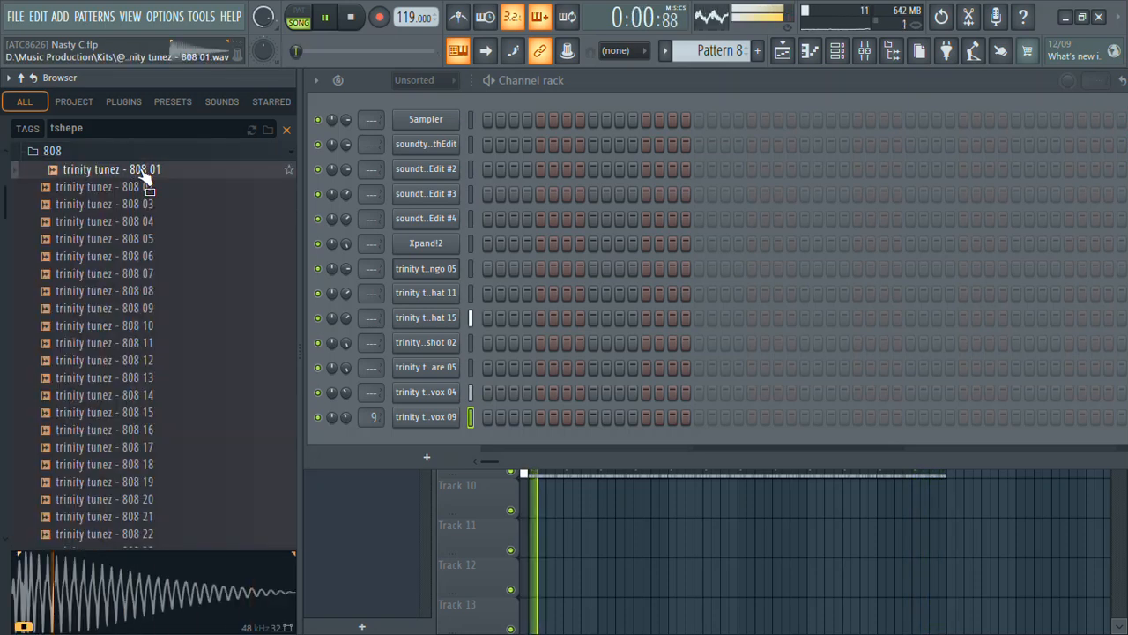
# - Audition the 808 02 sample and open it in a new channel
pyautogui.click(141, 188)
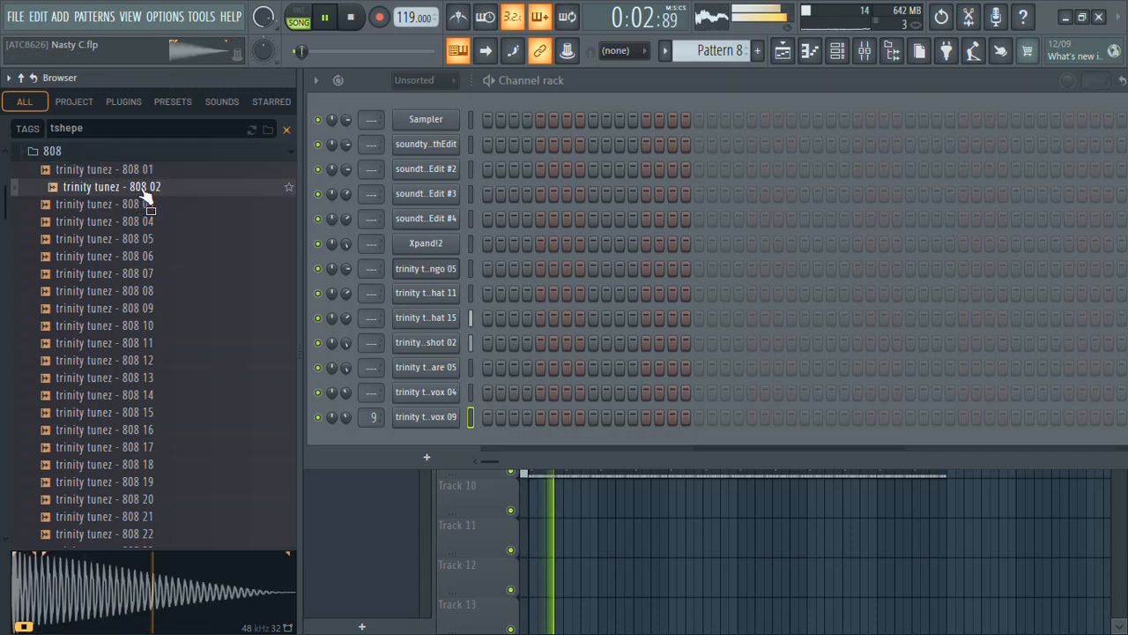
pyautogui.rightClick(144, 192)
pyautogui.click(185, 207)
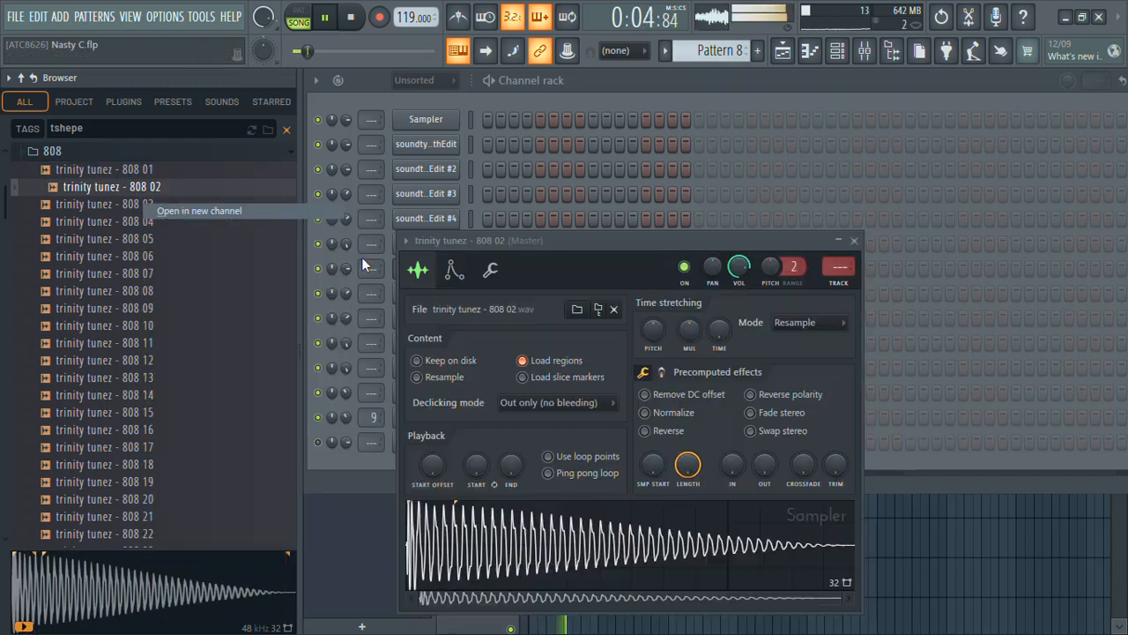
# - Open the 808 02 sample in the Edison audio editor to inspect its waveform and markers, and close the editor
pyautogui.rightClick(517, 579)
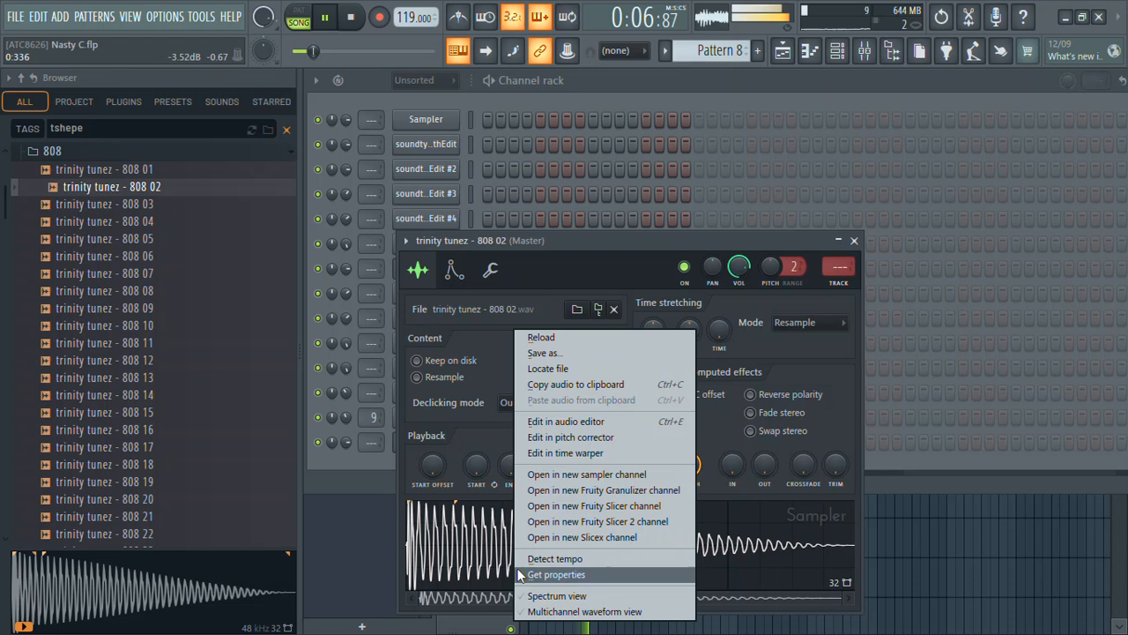
pyautogui.click(598, 422)
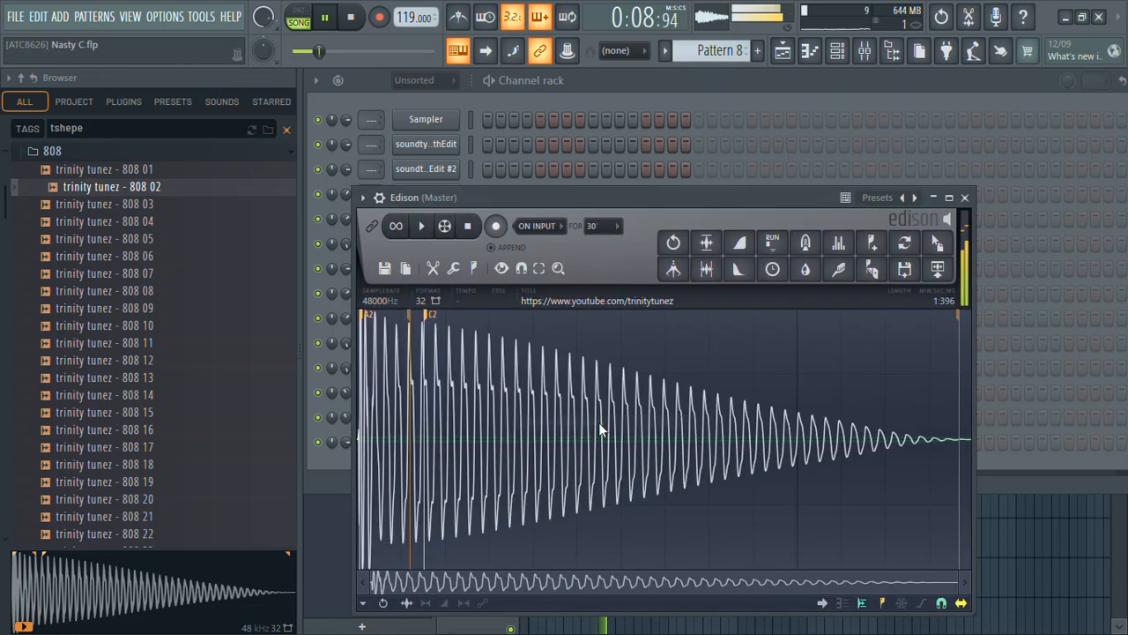
pyautogui.click(965, 199)
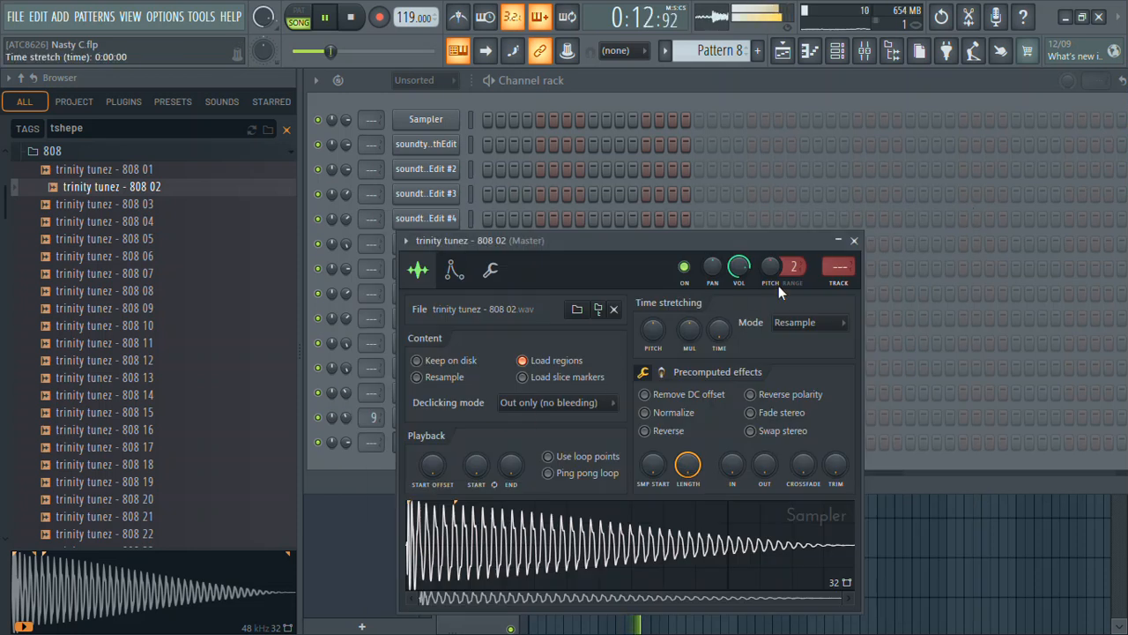
# - Load Fruity Soft Clipper in effect slot 10 of the Master mixer track, then close the mixer and the plugin window
pyautogui.click(865, 52)
pyautogui.click(996, 355)
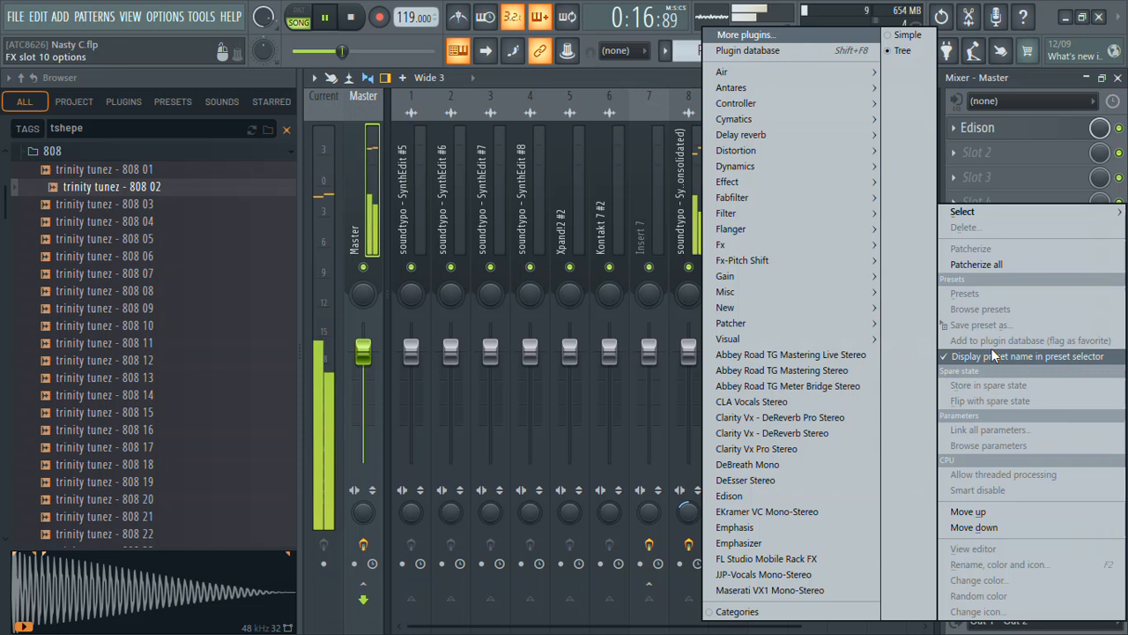
pyautogui.moveTo(969, 217)
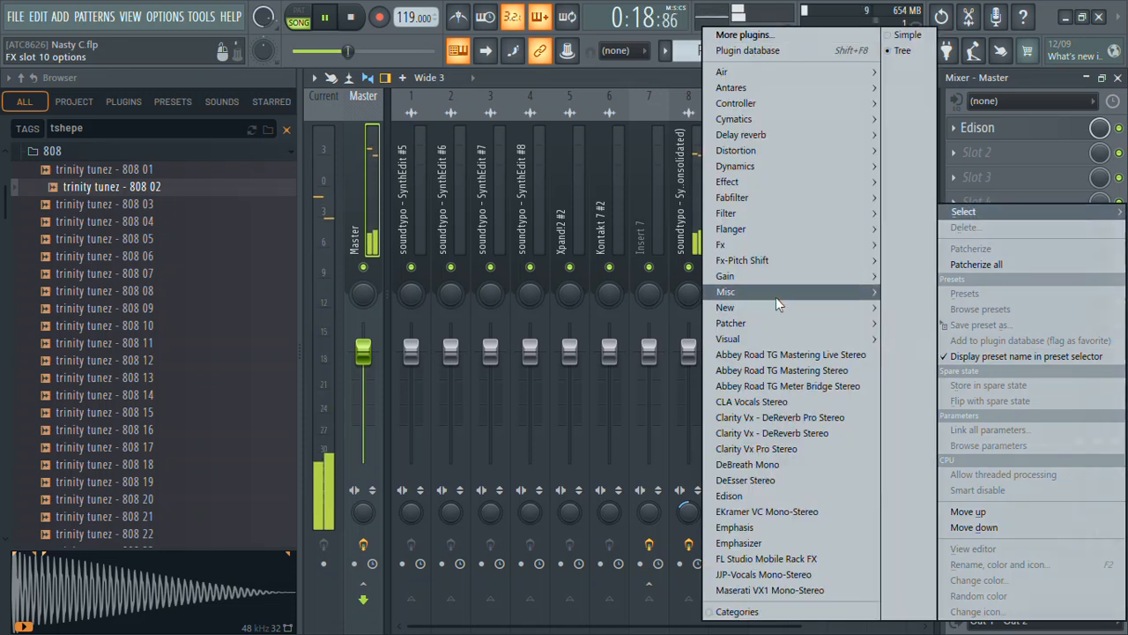
pyautogui.moveTo(756, 323)
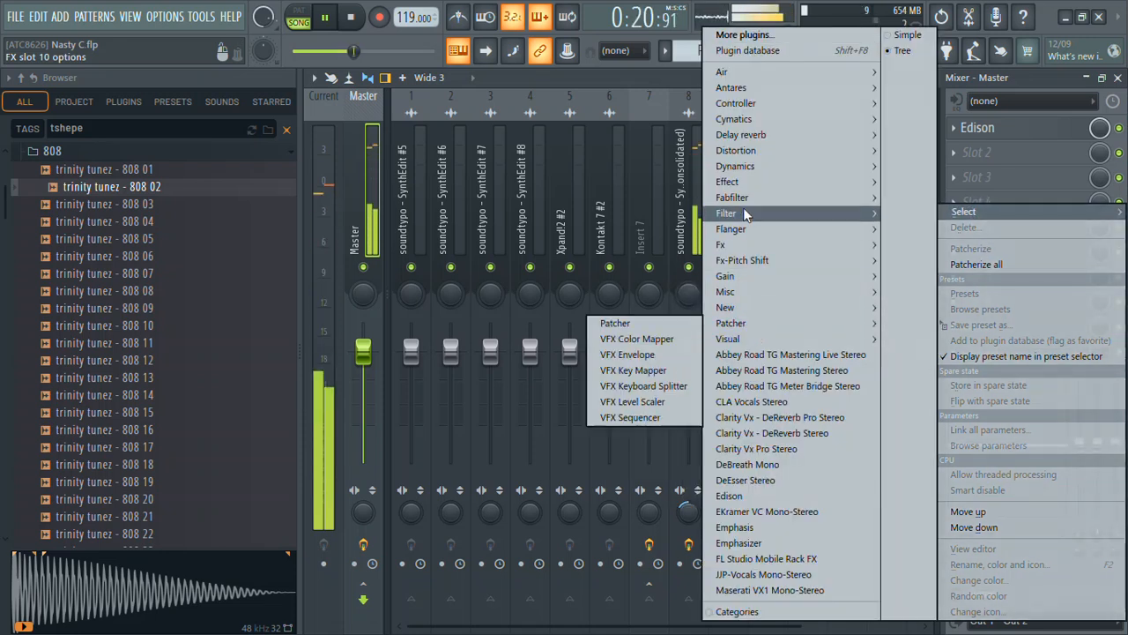
pyautogui.moveTo(745, 166)
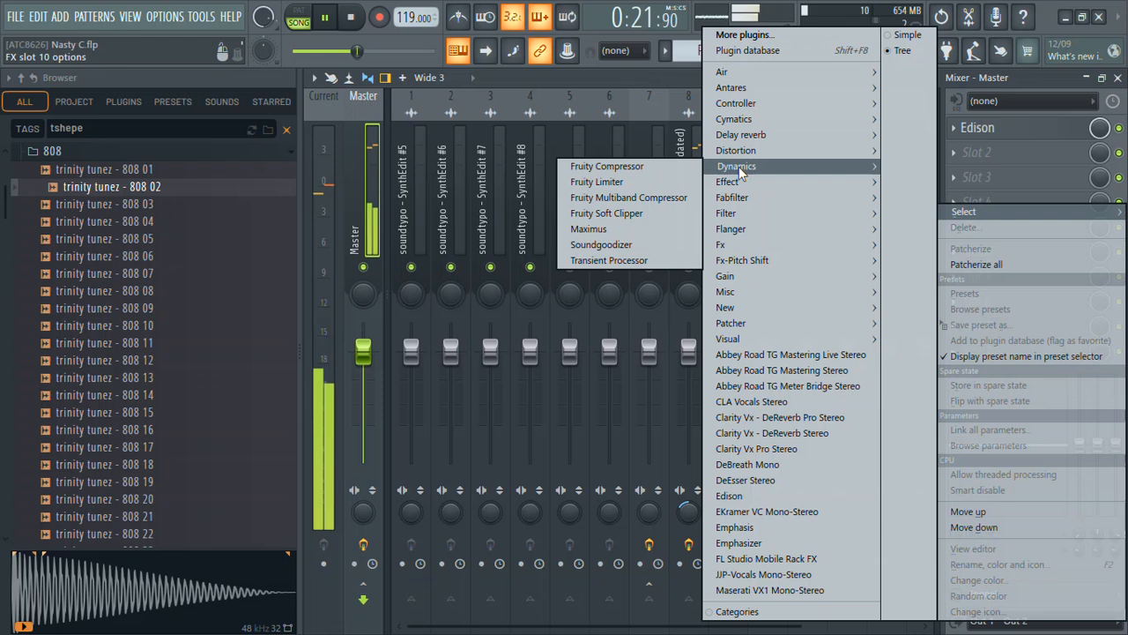
pyautogui.click(613, 213)
pyautogui.click(1119, 79)
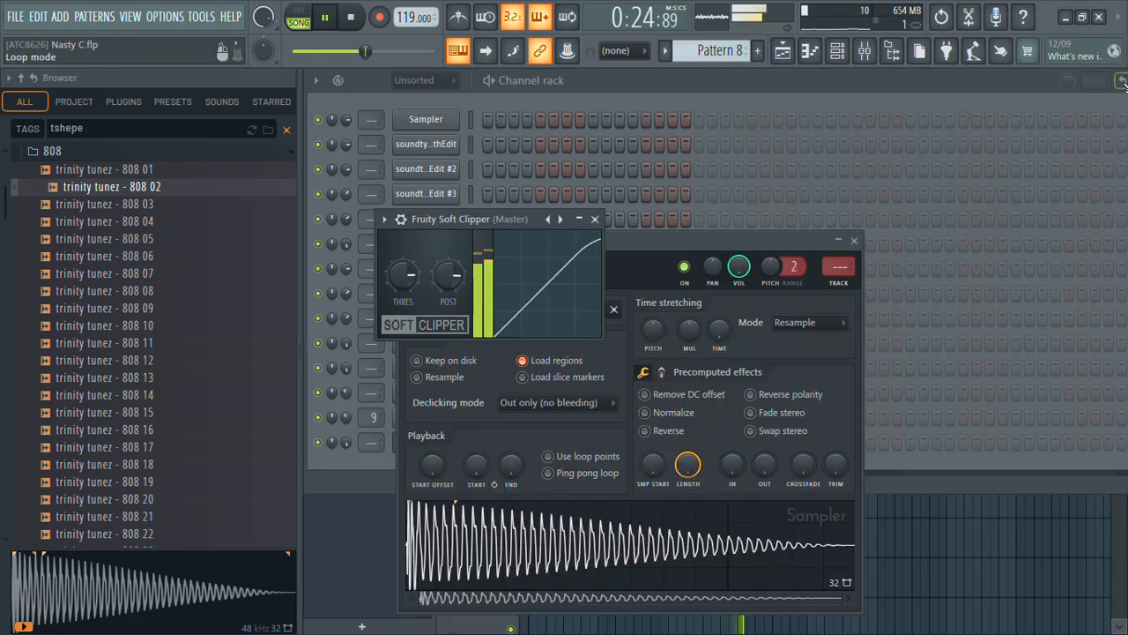
pyautogui.click(595, 219)
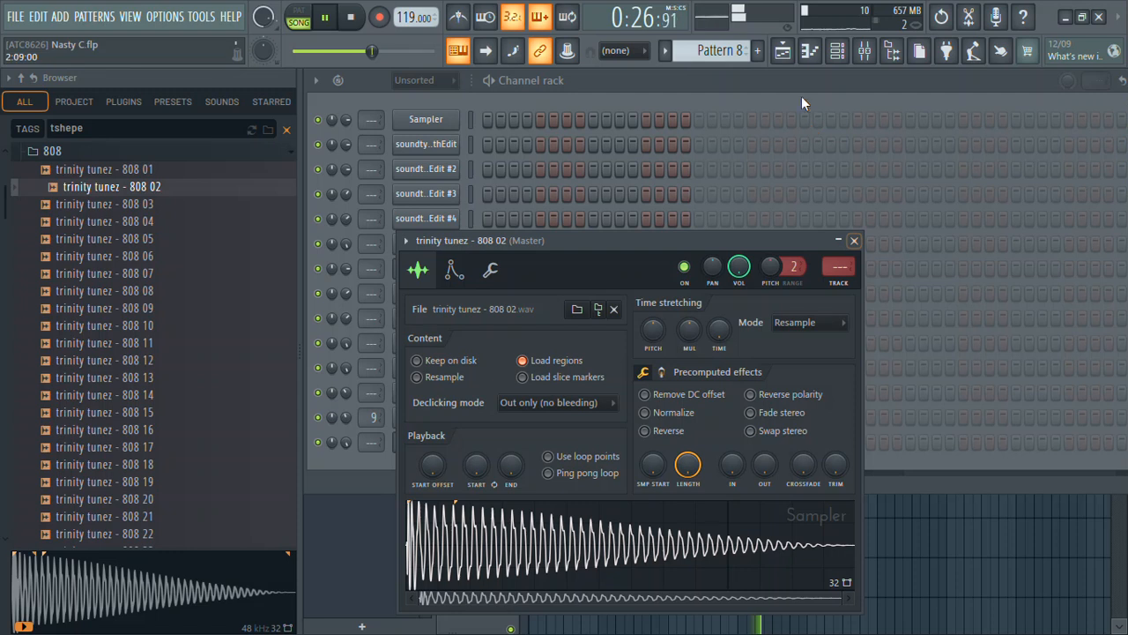
# - Check the time-stretching pitch setting of the consolidated SynthEdit #8 clip on Track 1, then stop playback and close the playlist
pyautogui.click(783, 50)
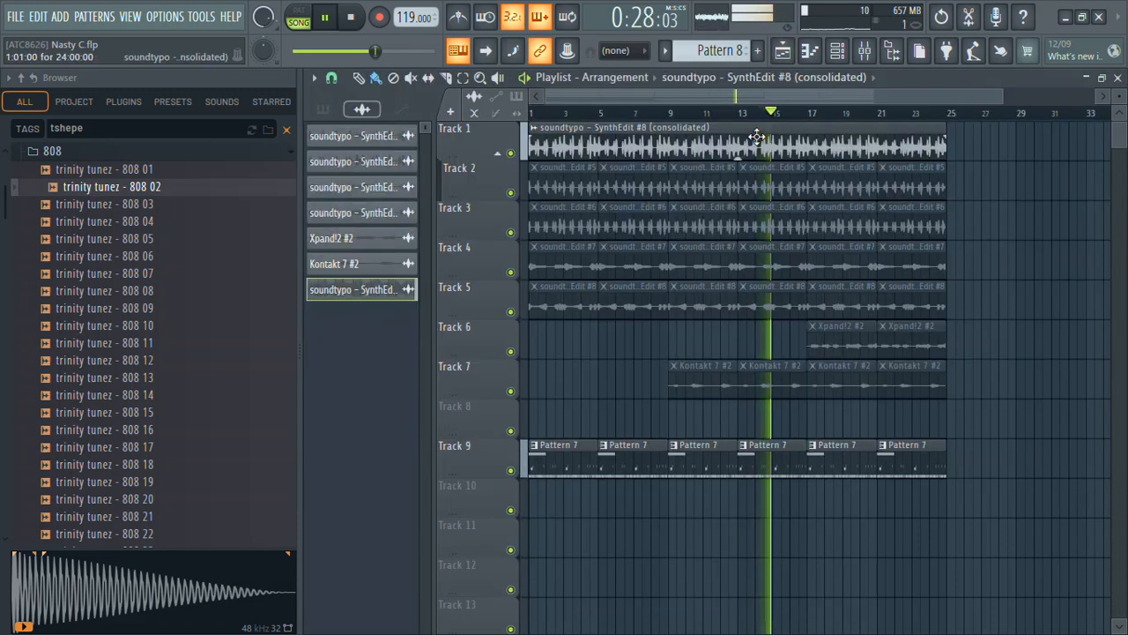
pyautogui.doubleClick(756, 135)
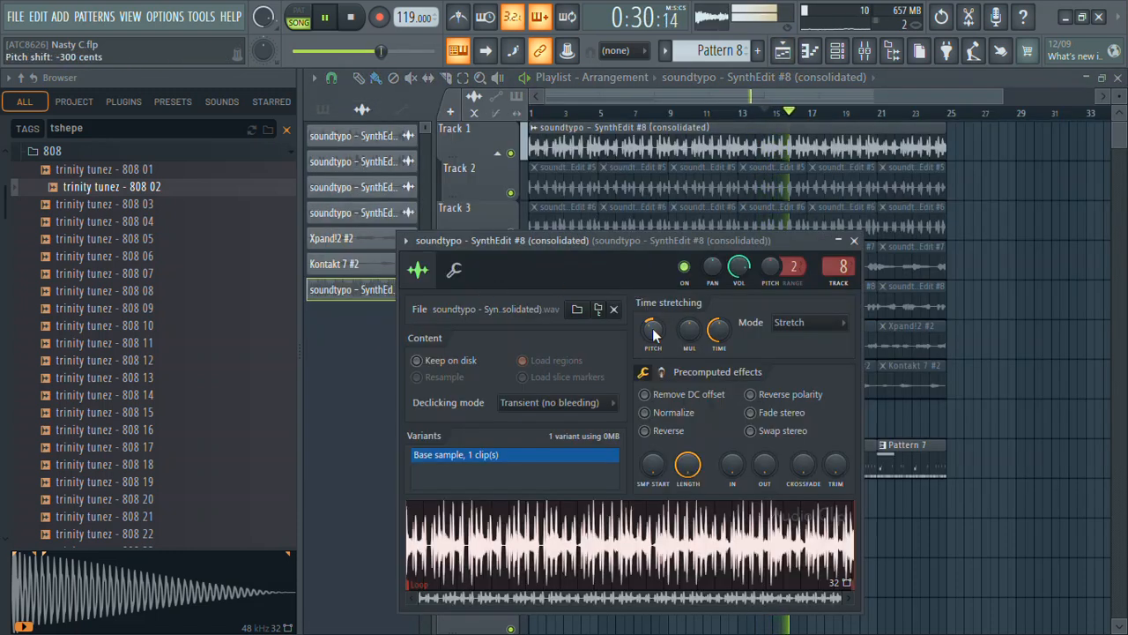
pyautogui.click(854, 240)
pyautogui.click(350, 19)
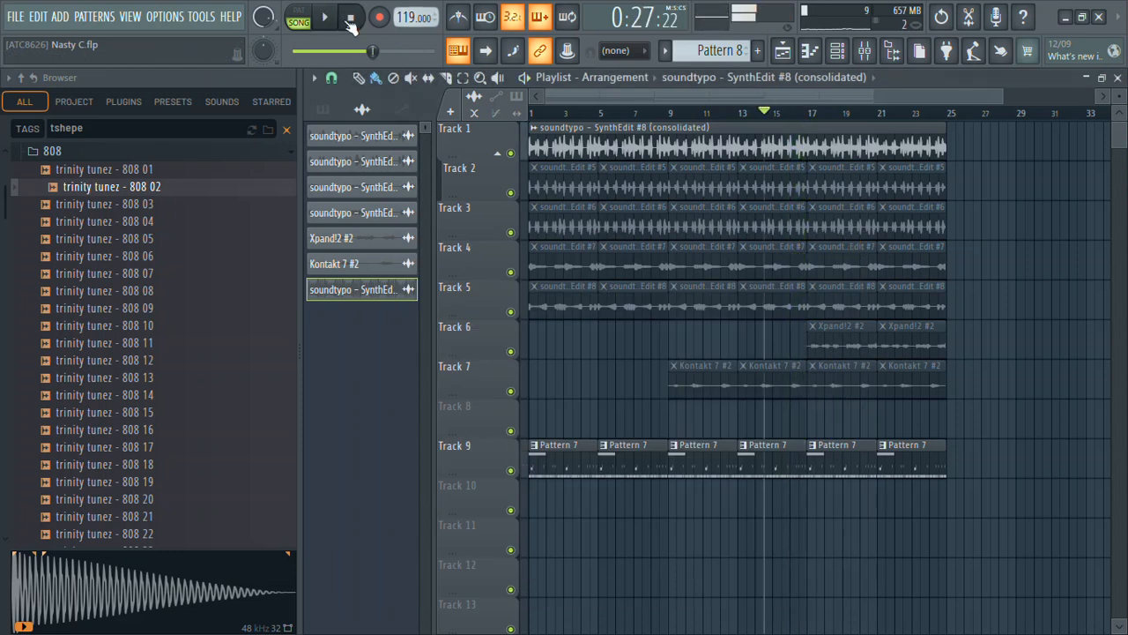
pyautogui.click(1117, 78)
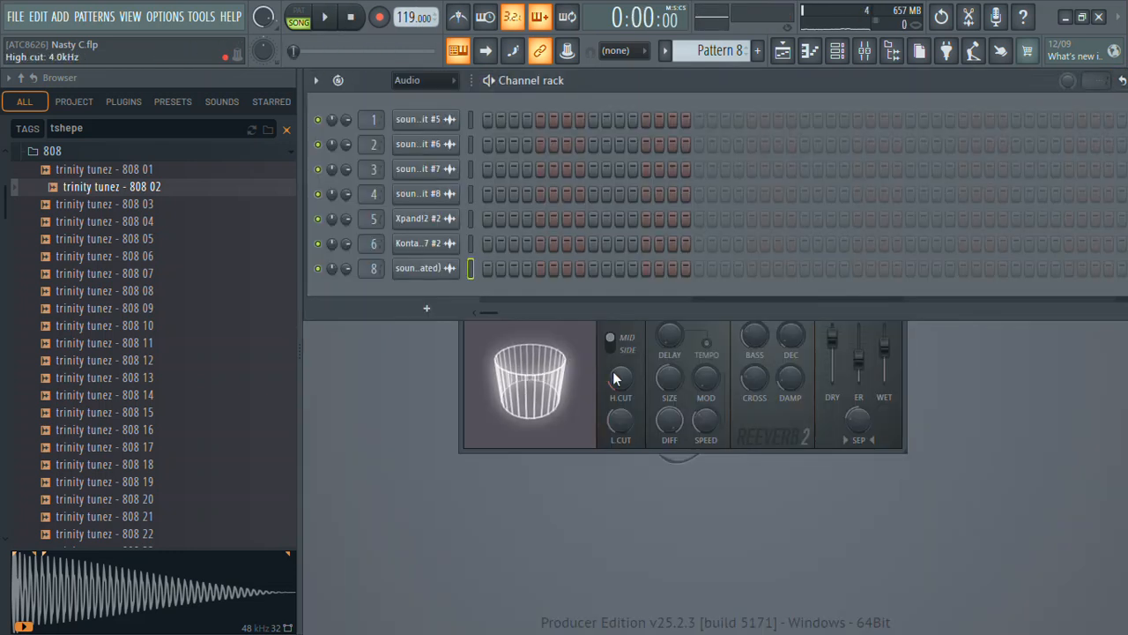
# - Place Pattern 8 clips on playlist Track 10 at bars 1, 9 and 17, and delete the Kontakt 7 pattern
pyautogui.click(783, 50)
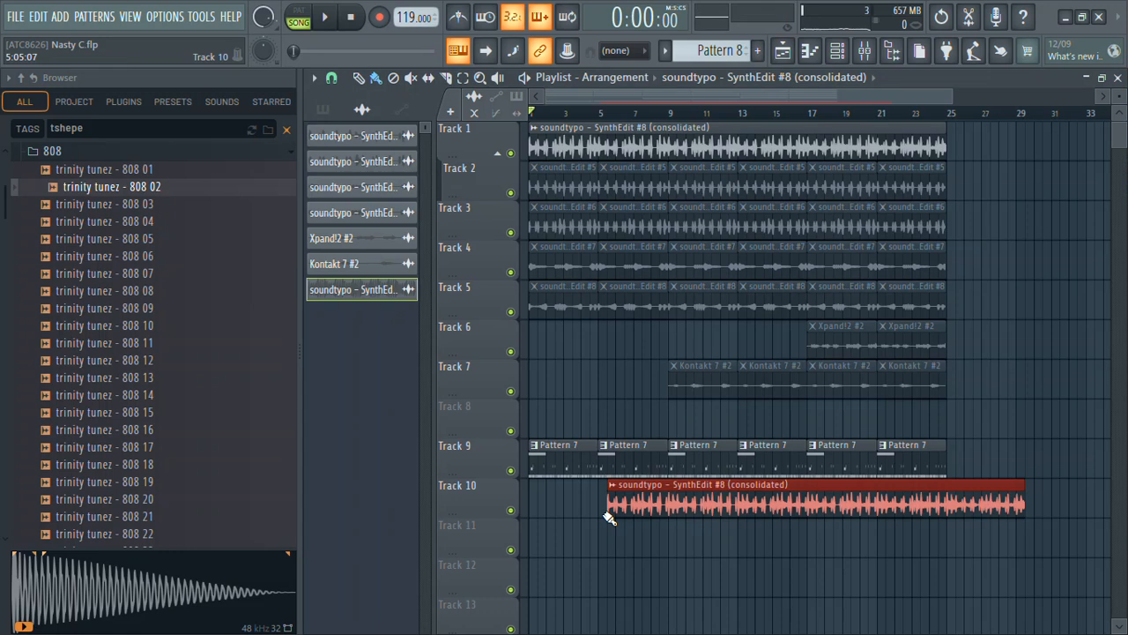
pyautogui.press('F4')
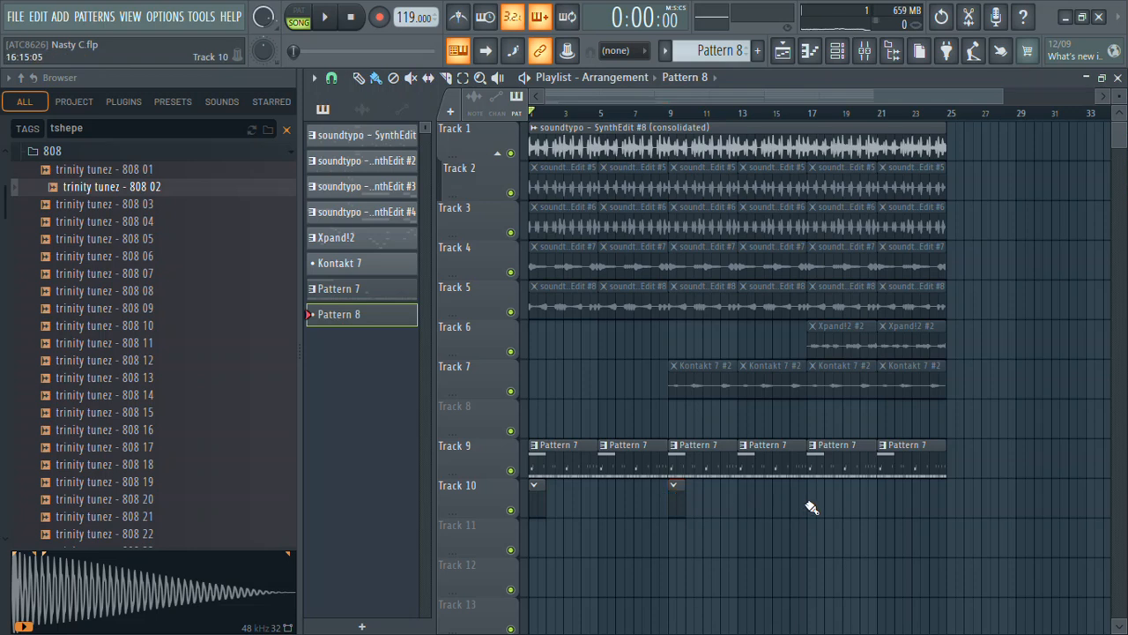
pyautogui.rightClick(360, 274)
pyautogui.click(407, 485)
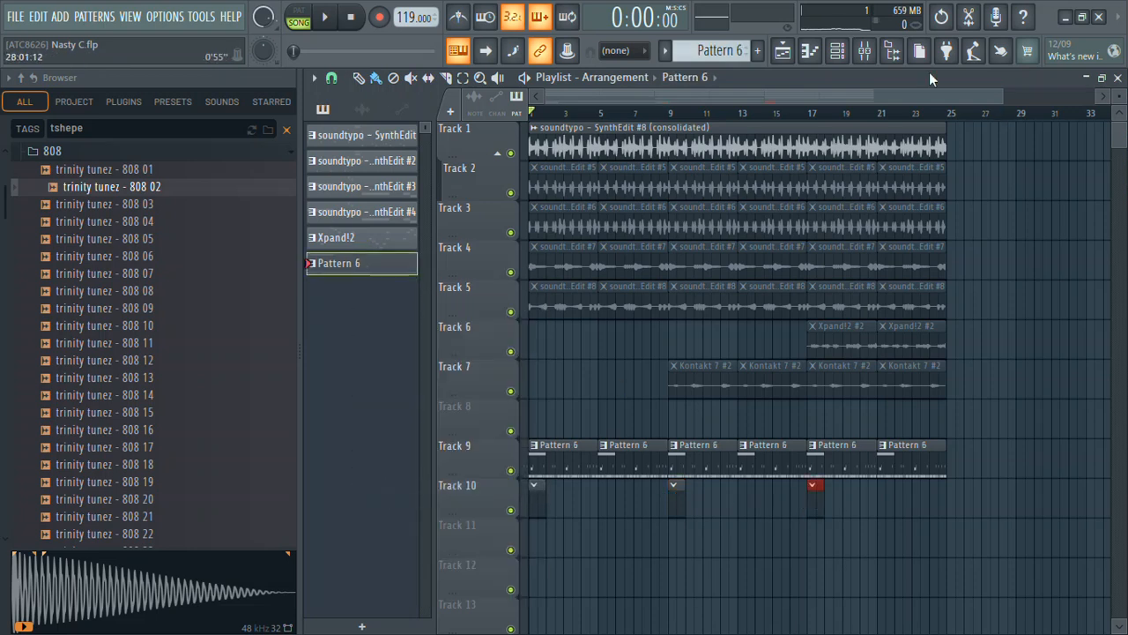
# - Open the first Track 10 clip in the piano roll for trinity tunez - 808 02 and add a G#4 note at bar 1
pyautogui.doubleClick(544, 502)
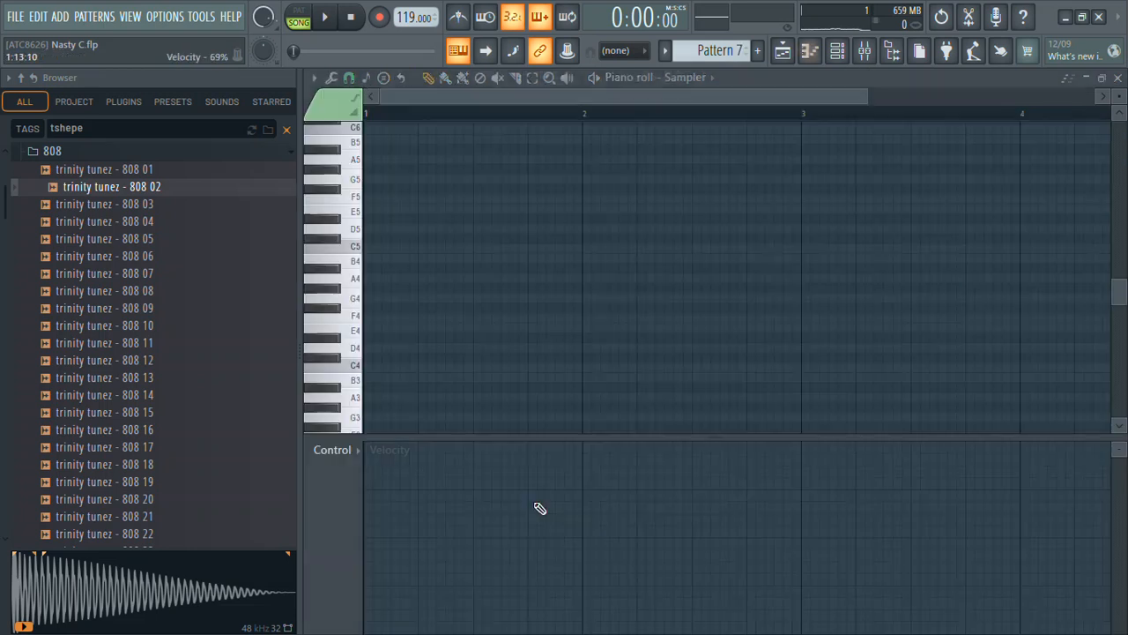
pyautogui.click(661, 76)
pyautogui.click(737, 433)
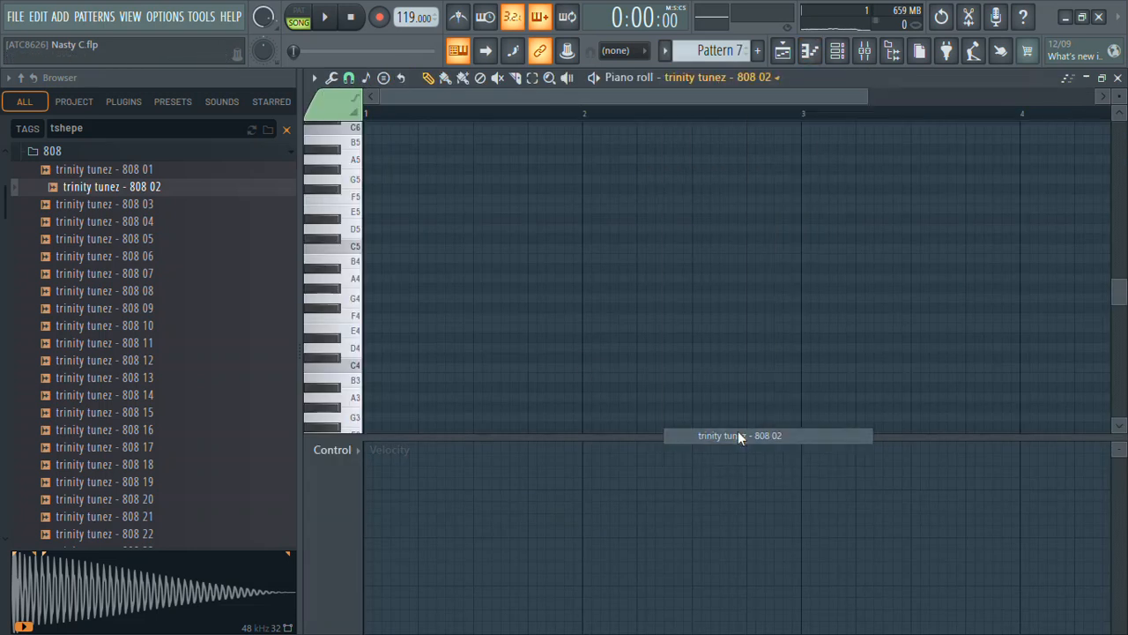
pyautogui.click(371, 377)
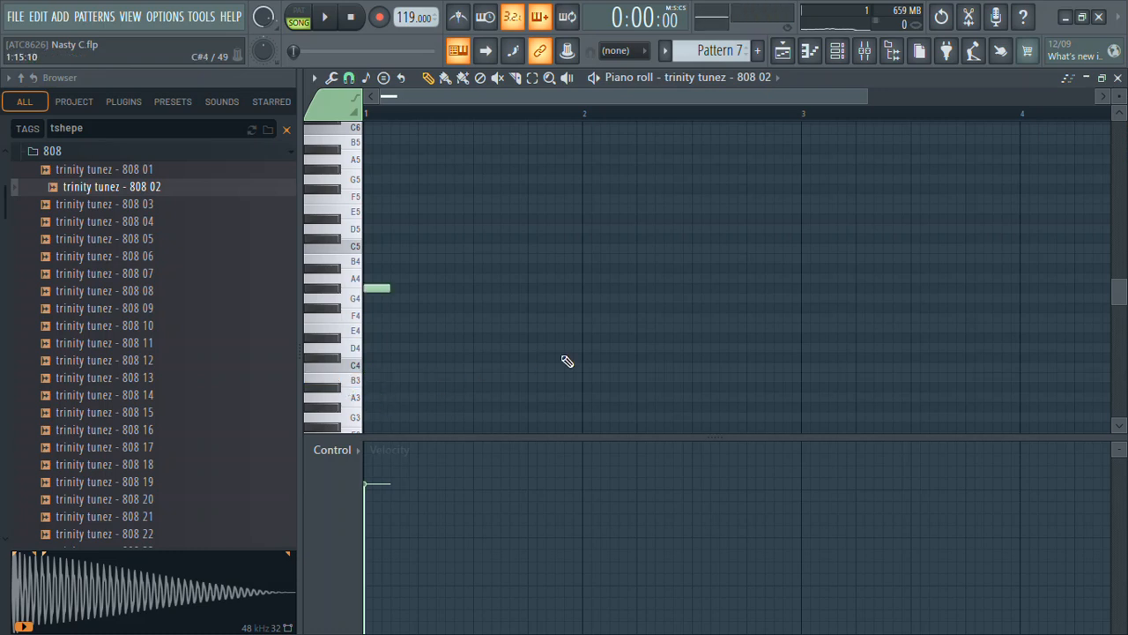
# - Extend the 808 note to a full bar and raise it two octaves to G#6 while auditioning it
pyautogui.press('space')
pyautogui.hotkey('ctrl', 'l')
pyautogui.hotkey('ctrl', 'Up')
pyautogui.press('space')
pyautogui.press('space')
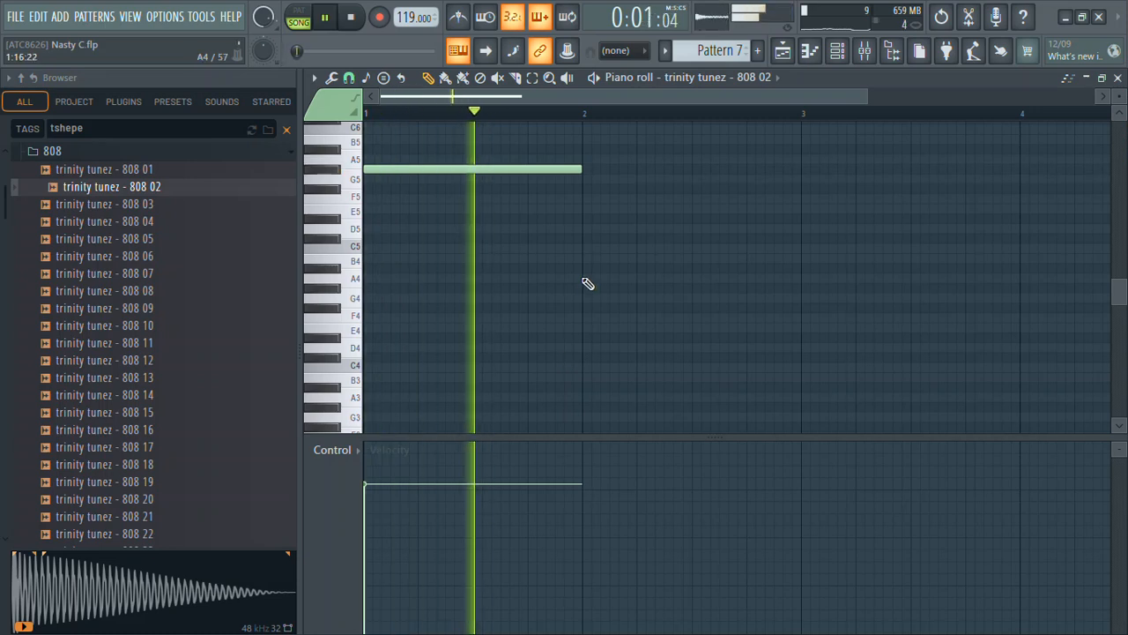
pyautogui.hotkey('ctrl', 'Up')
# - Shorten the note to four steps, add a matching note at step 7 of bar 1, and lower both to G#5
pyautogui.moveTo(577, 138); pyautogui.dragTo(416, 141)
pyautogui.click(453, 139)
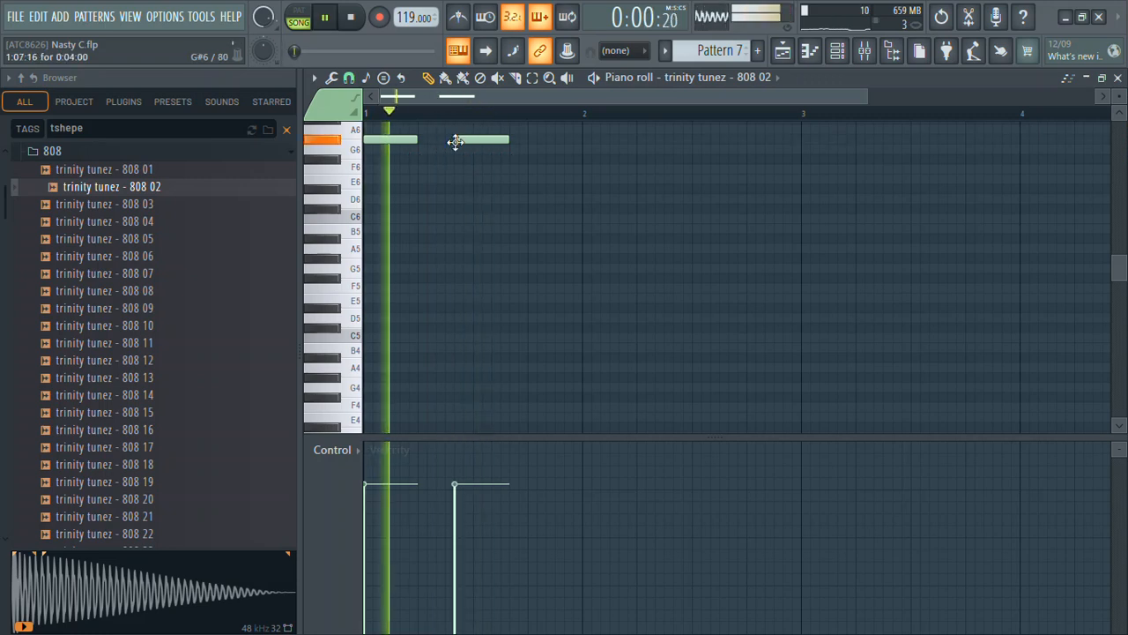
pyautogui.moveTo(479, 142); pyautogui.dragTo(469, 142)
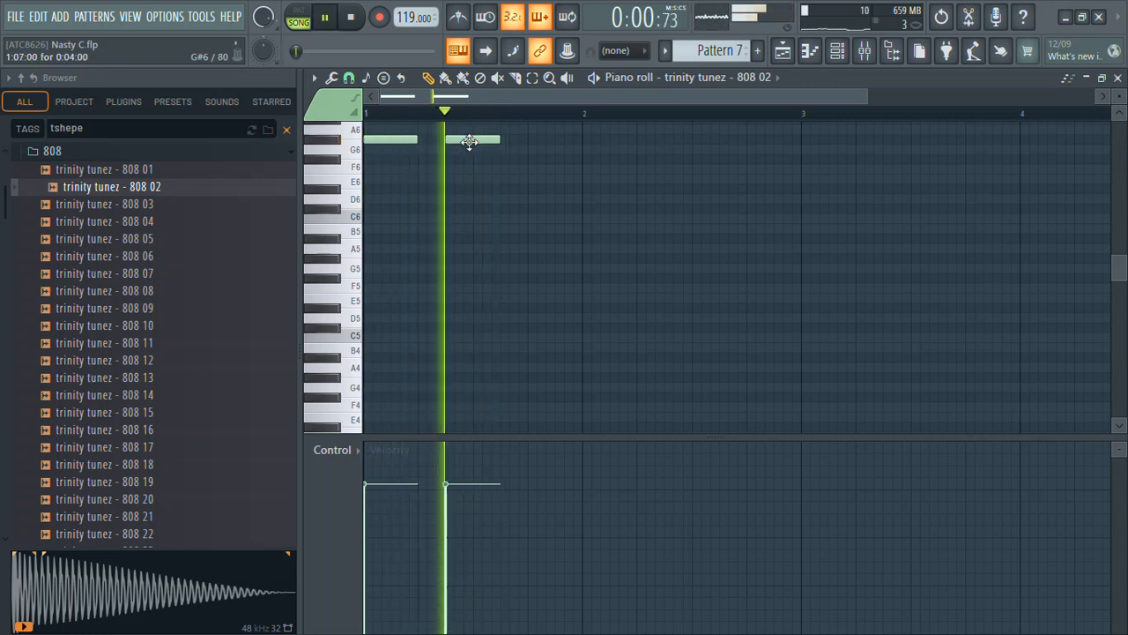
pyautogui.hotkey('ctrl', 'Down')
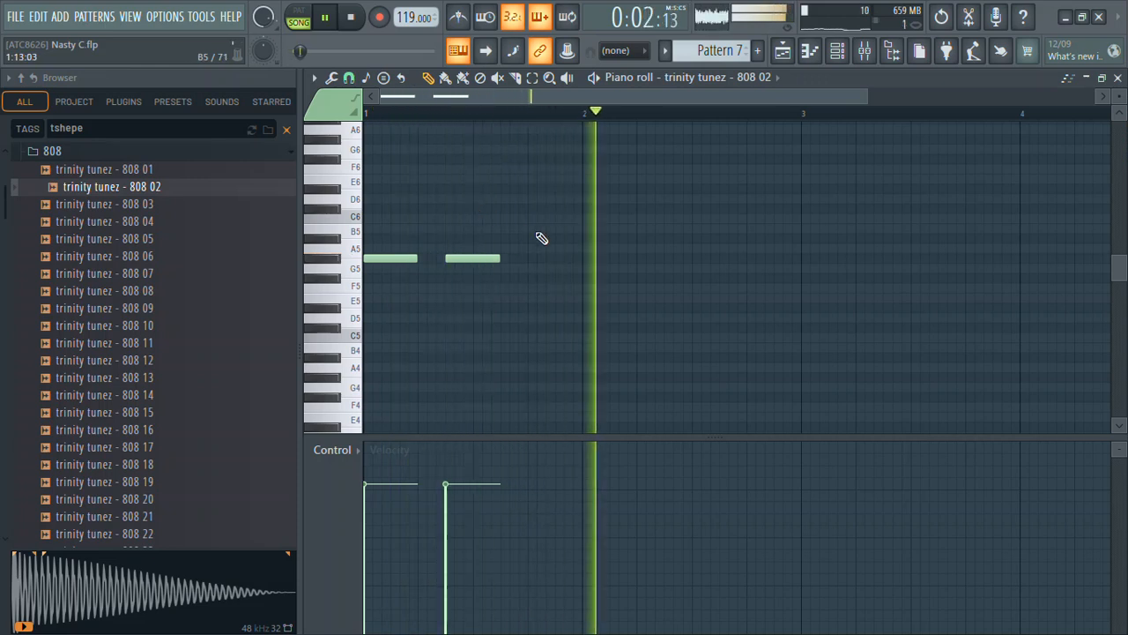
# - Add two G#5 notes in bar 2 at steps 11 and 13, then stop playback
pyautogui.click(724, 258)
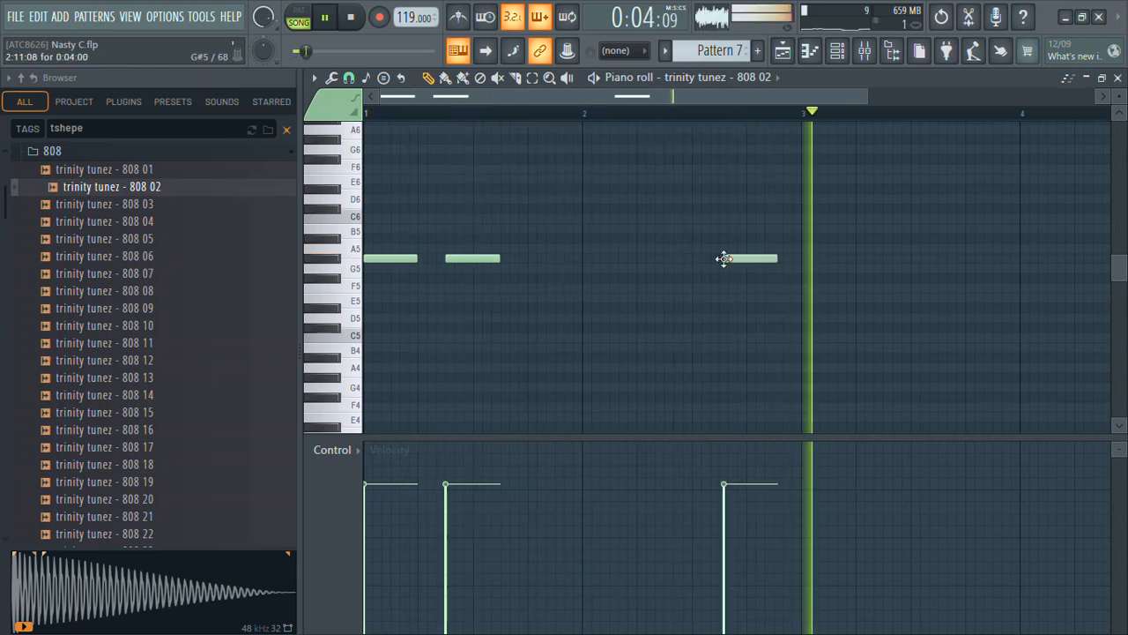
pyautogui.moveTo(747, 257); pyautogui.dragTo(743, 258)
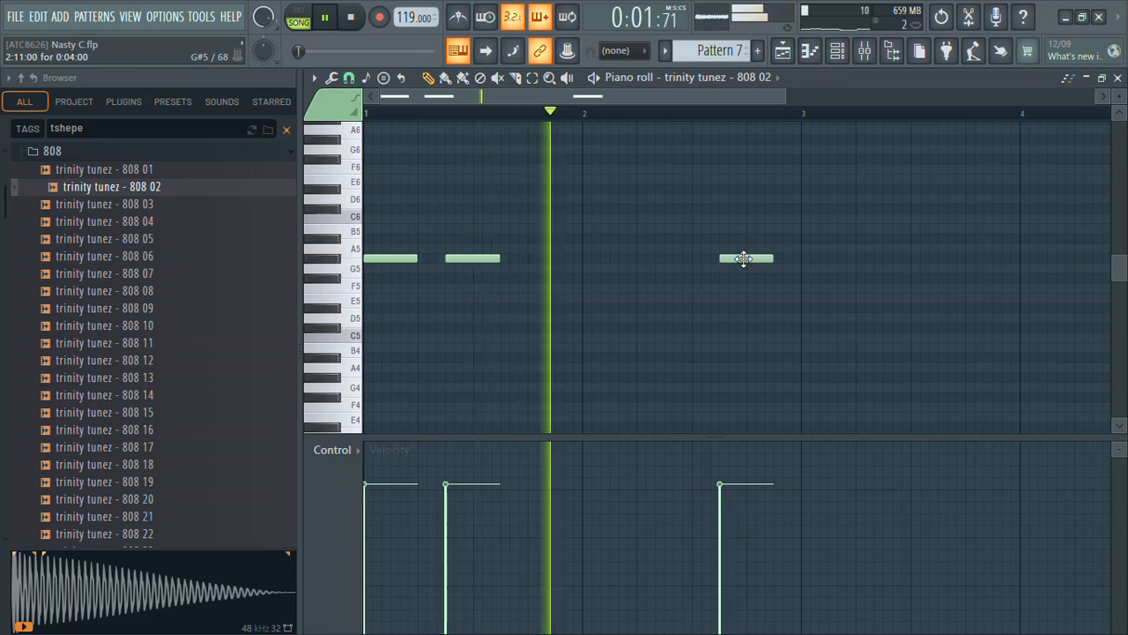
pyautogui.click(746, 258)
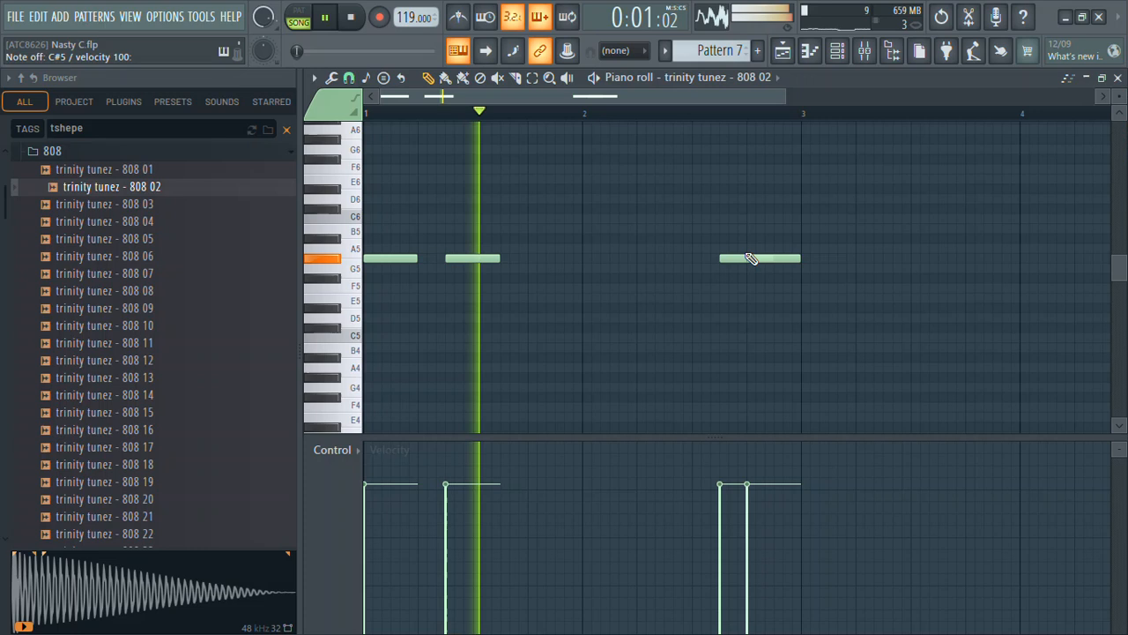
pyautogui.press('space')
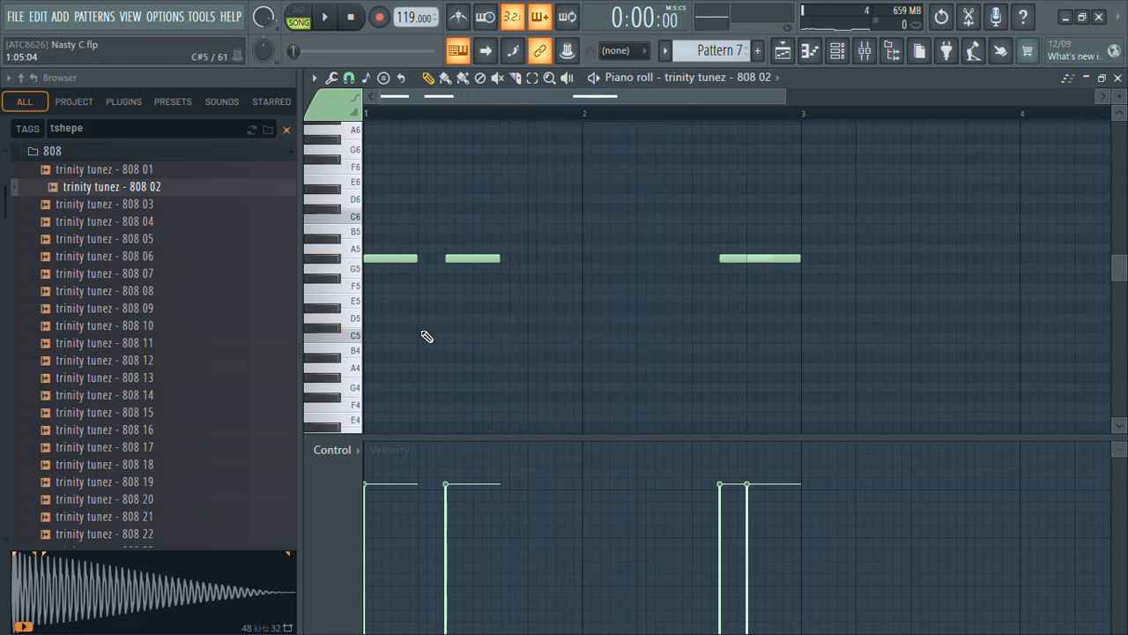
# - Apply legato to the 808 notes, duplicate them into bars 3 and 4, and deselect the copies
pyautogui.hotkey('ctrl', 'l')
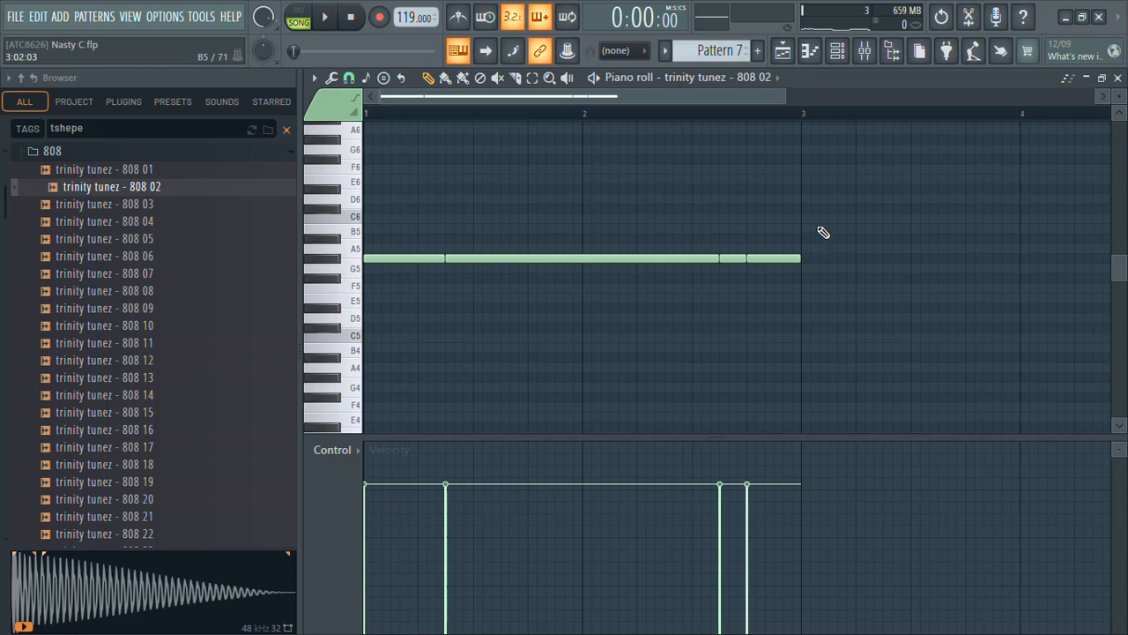
pyautogui.hotkey('ctrl', 'b')
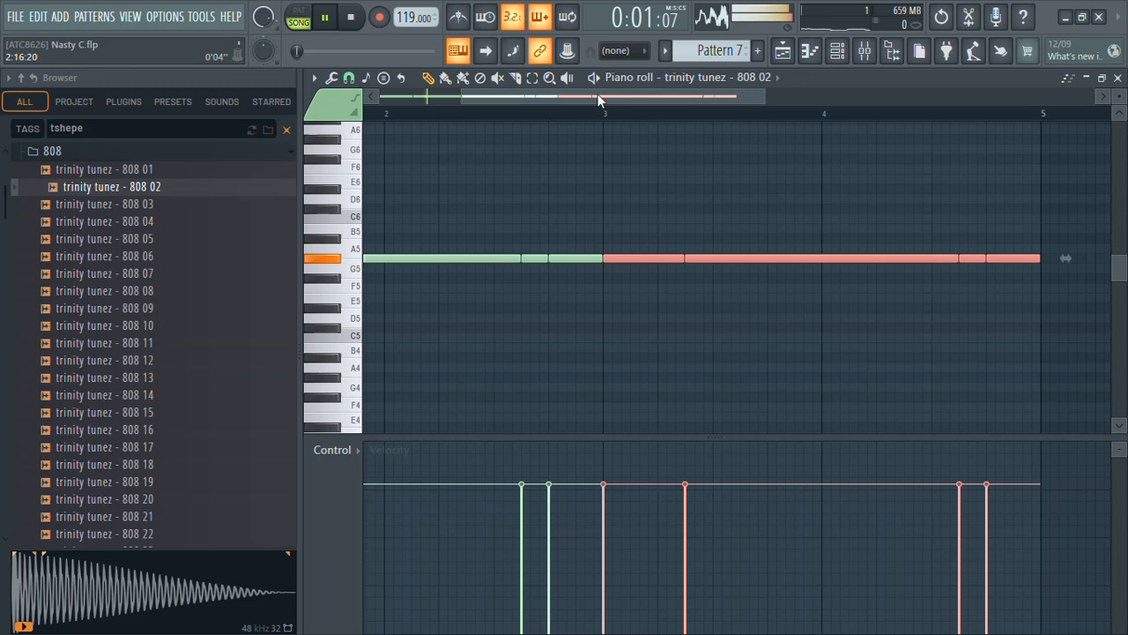
pyautogui.hotkey('ctrl', 'd')
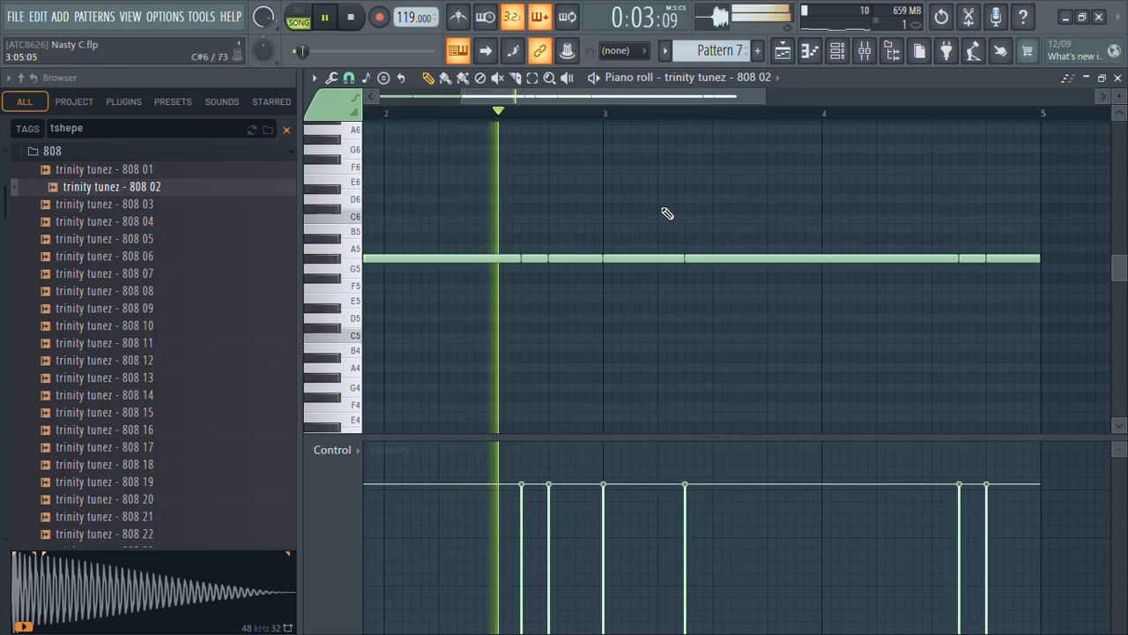
# - Transpose the 808 notes in bars 3 and 4 down to E5 while replaying the transition from bar 2
pyautogui.moveTo(663, 212); pyautogui.dragTo(1043, 323)
pyautogui.hotkey('shift', 'Down')
pyautogui.hotkey('shift', 'Down')
pyautogui.hotkey('shift', 'Down')
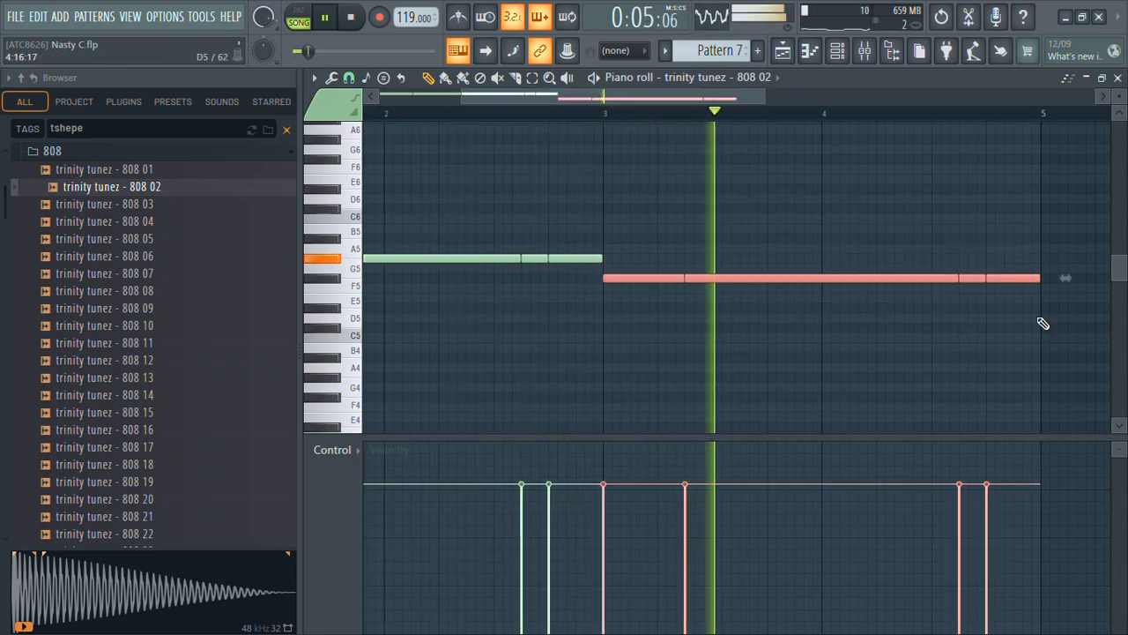
pyautogui.click(573, 114)
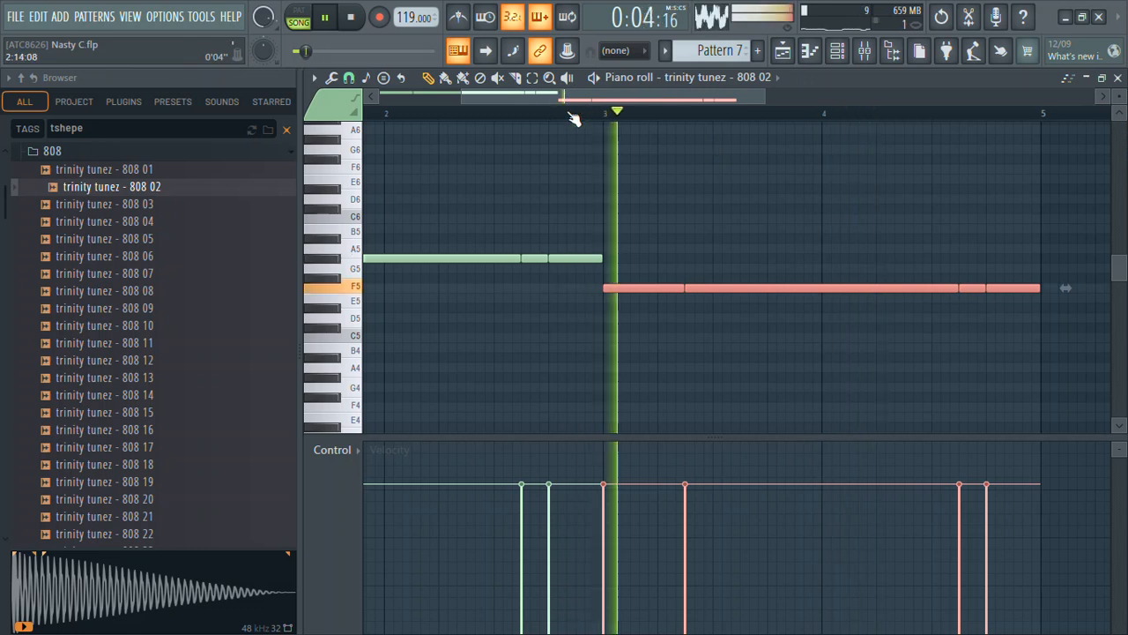
pyautogui.hotkey('shift', 'Down')
pyautogui.click(527, 113)
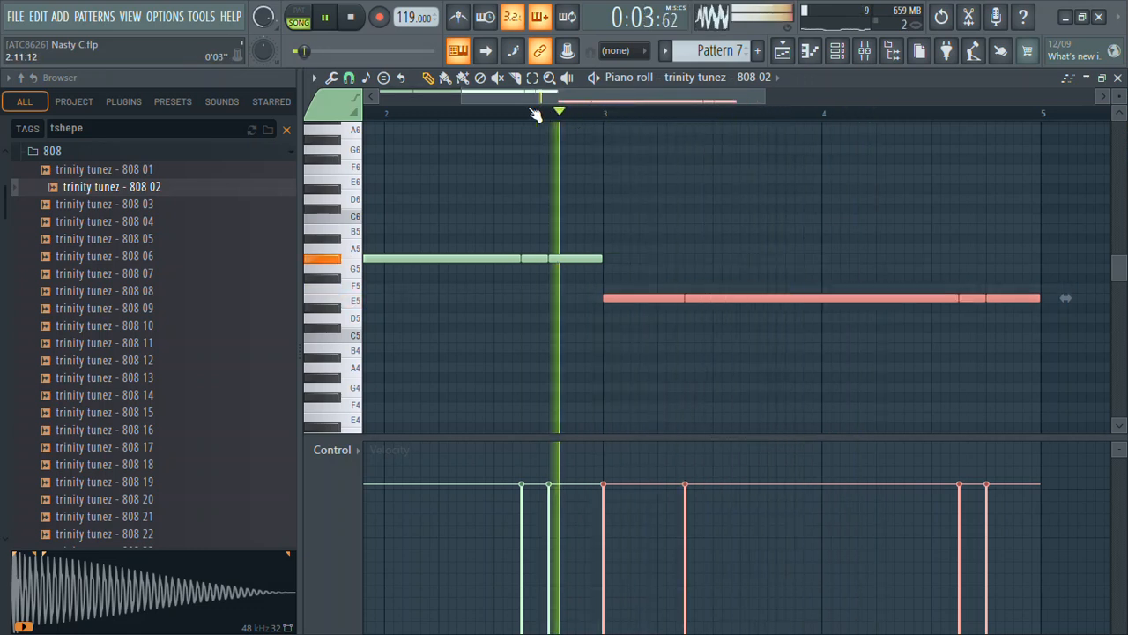
pyautogui.hotkey('ctrl', 'd')
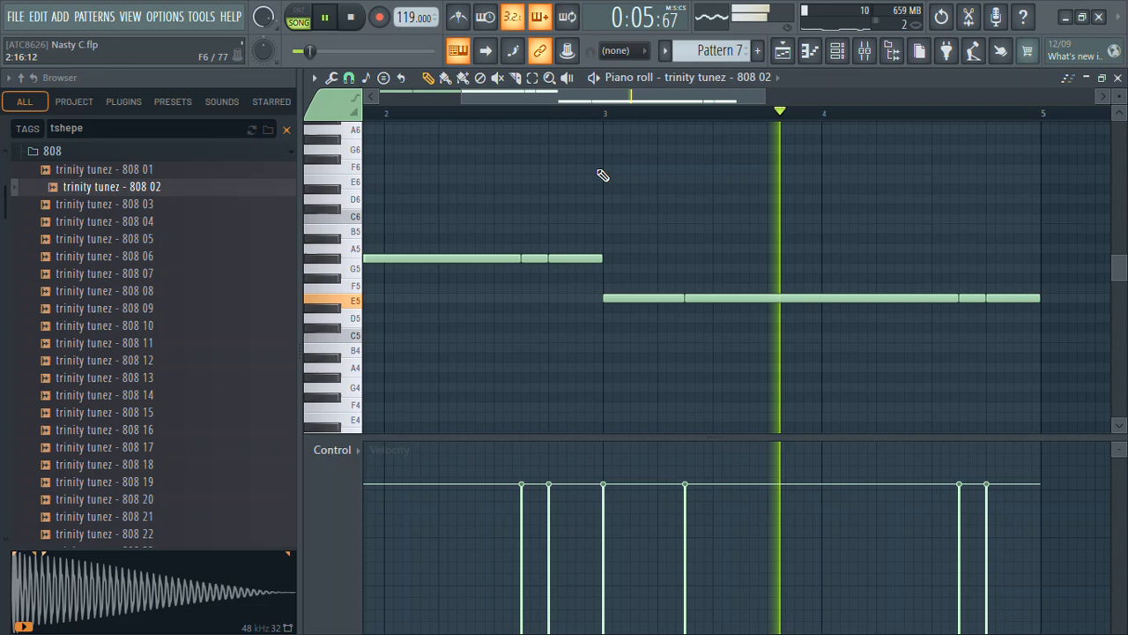
# - Duplicate the four-bar 808 line into bars 5 to 8 and insert a two-step C#5 note at step 5 of bar 5
pyautogui.hotkey('ctrl', 'a')
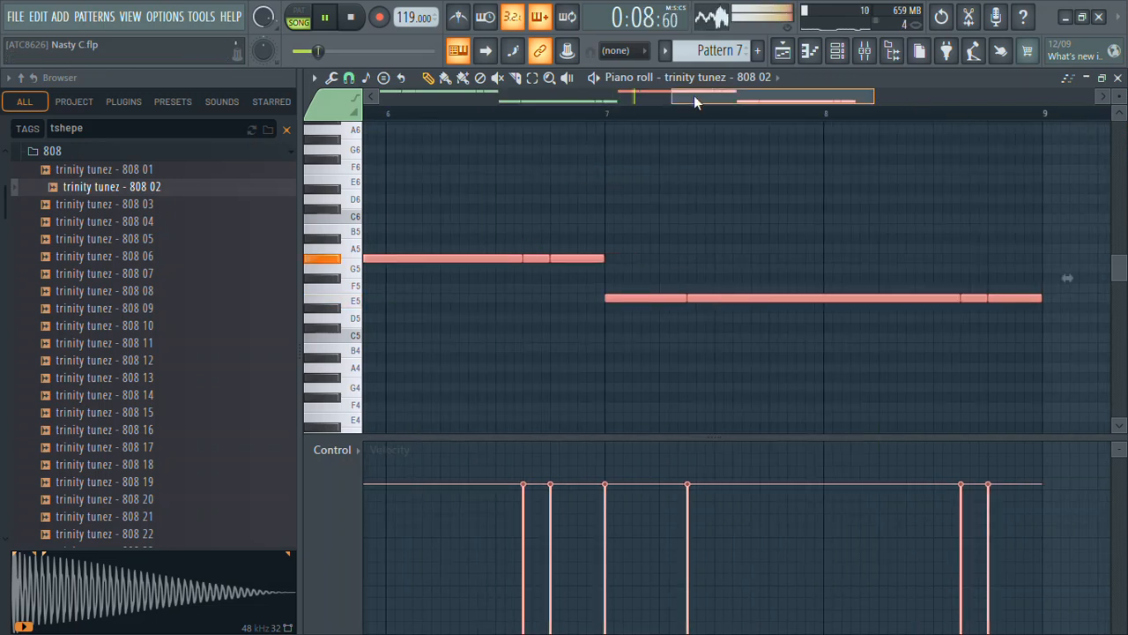
pyautogui.click(694, 95)
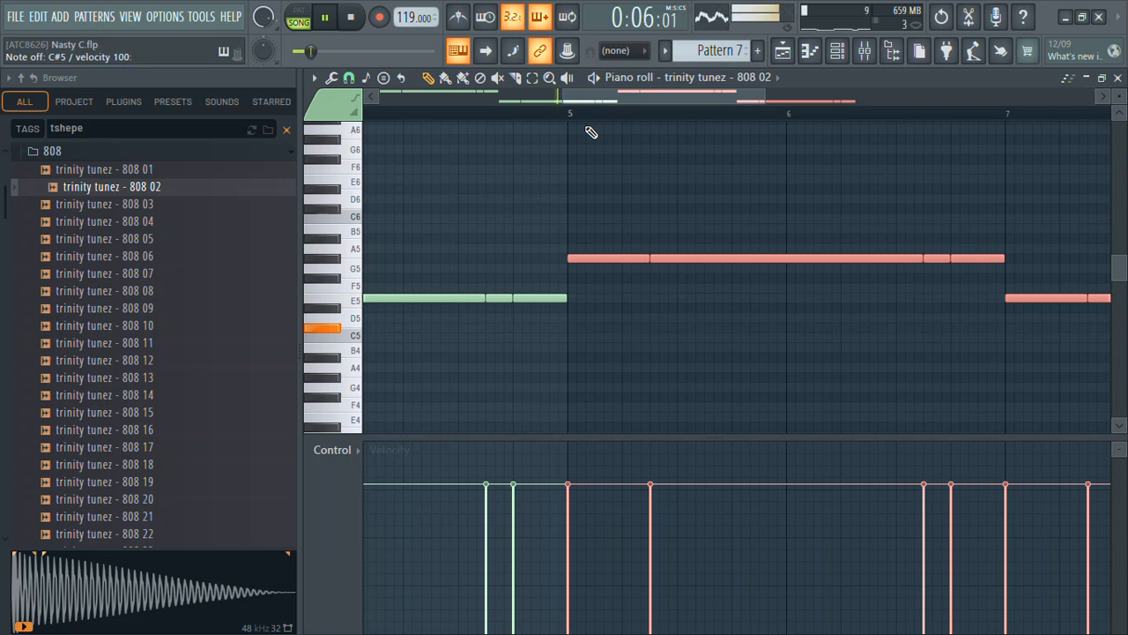
pyautogui.click(624, 318)
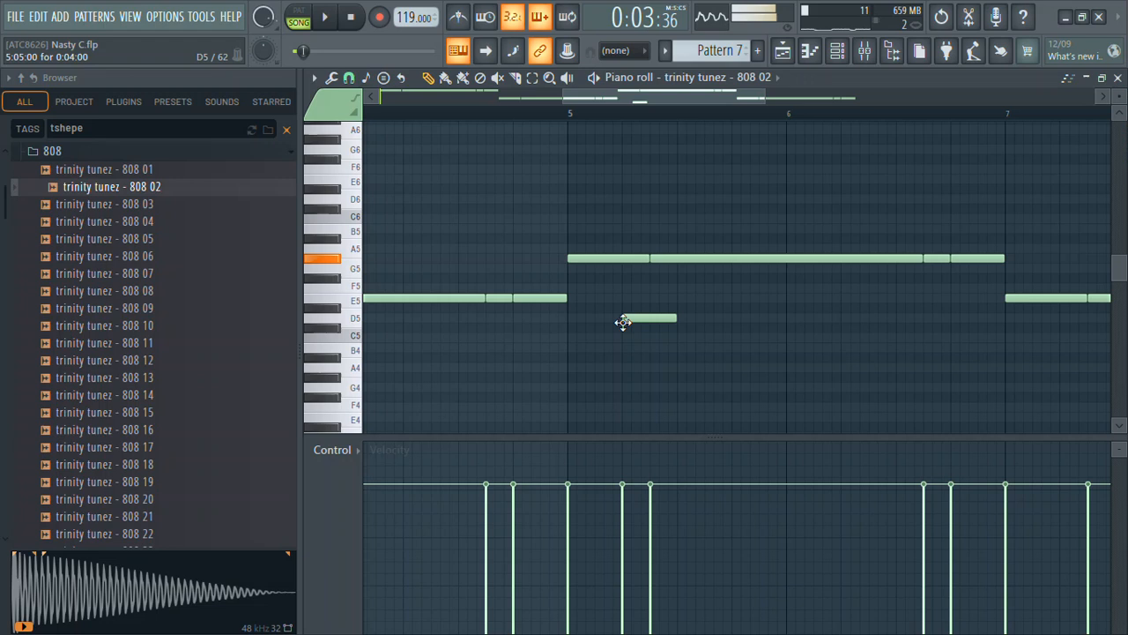
pyautogui.moveTo(623, 321)
pyautogui.mouseDown()
pyautogui.moveTo(622, 337)
pyautogui.moveTo(625, 327)
pyautogui.mouseUp()
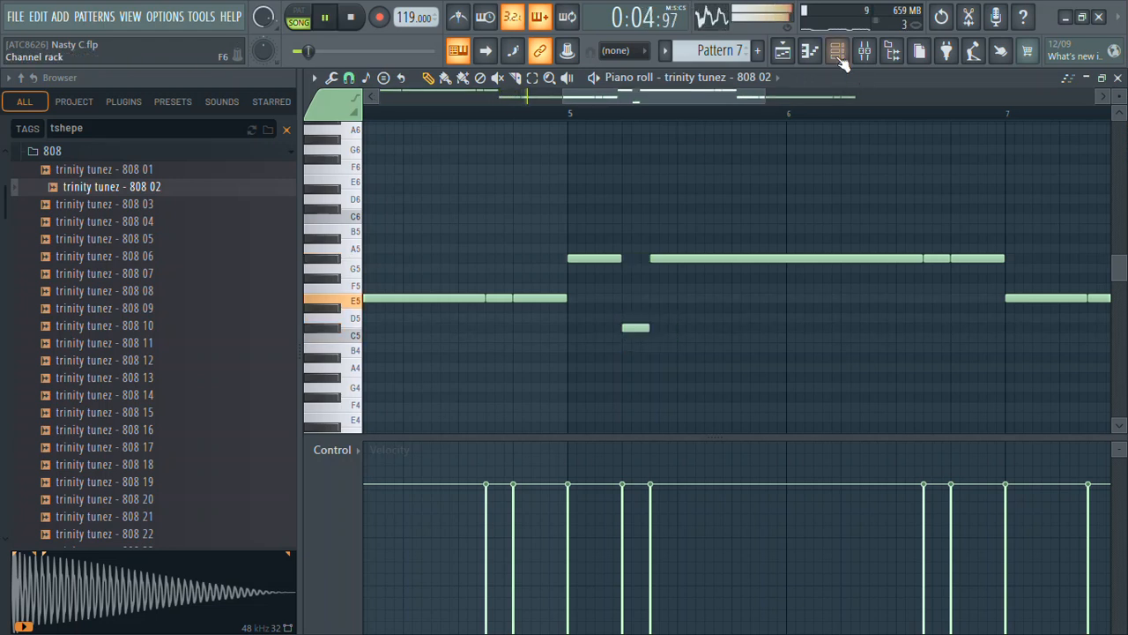
# - Turn on the 808 02 channel's volume envelope and reduce its release to the minimum
pyautogui.click(838, 53)
pyautogui.click(419, 441)
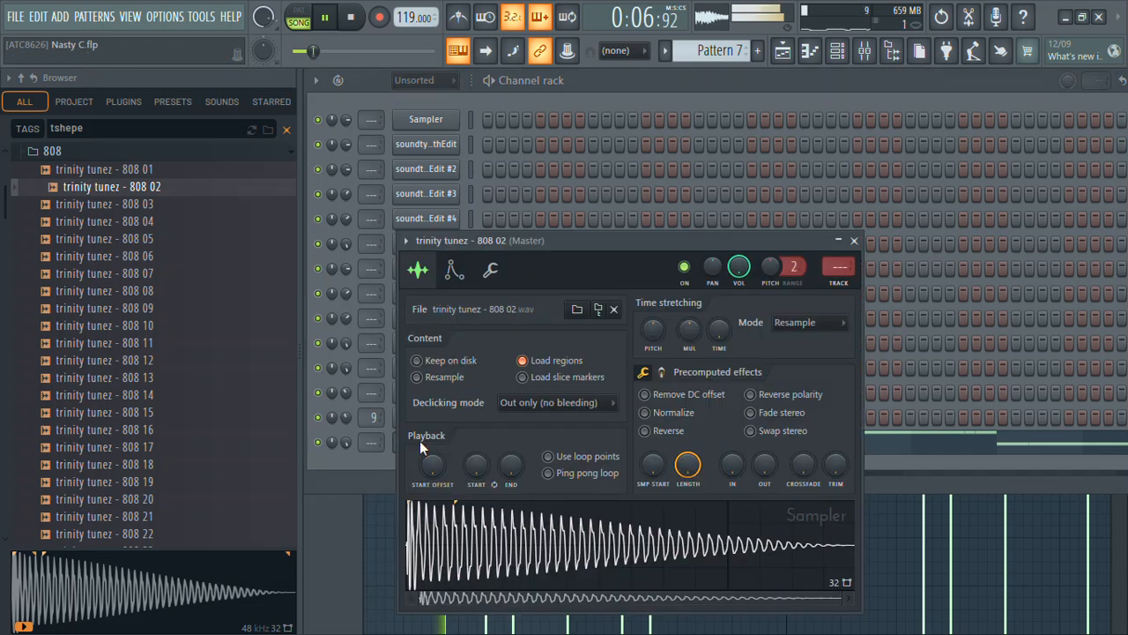
pyautogui.click(454, 269)
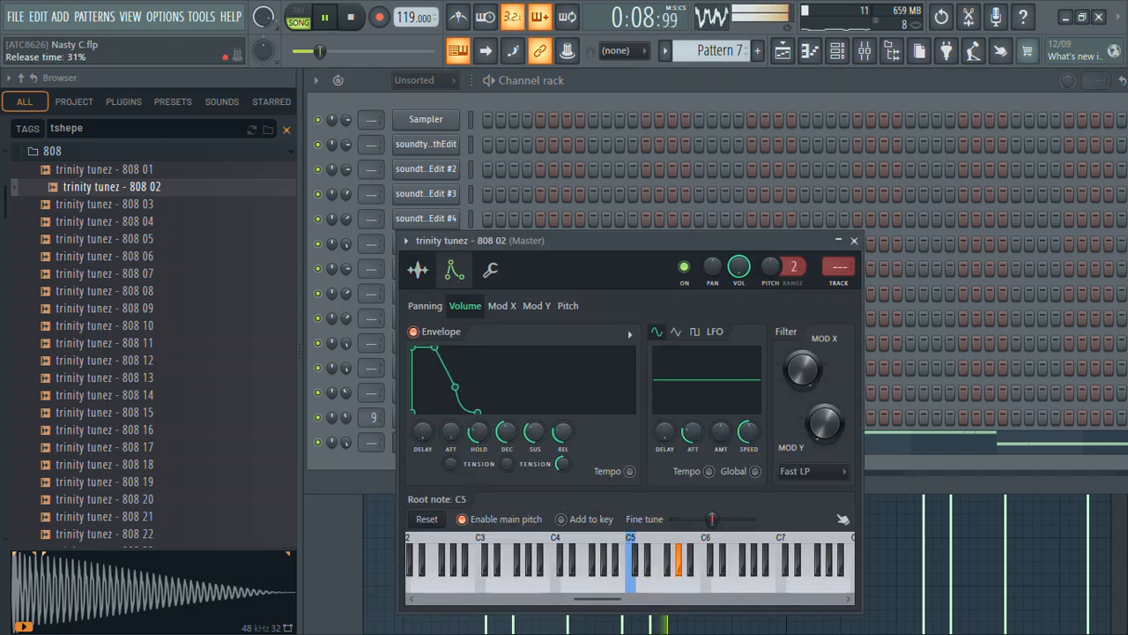
pyautogui.click(854, 243)
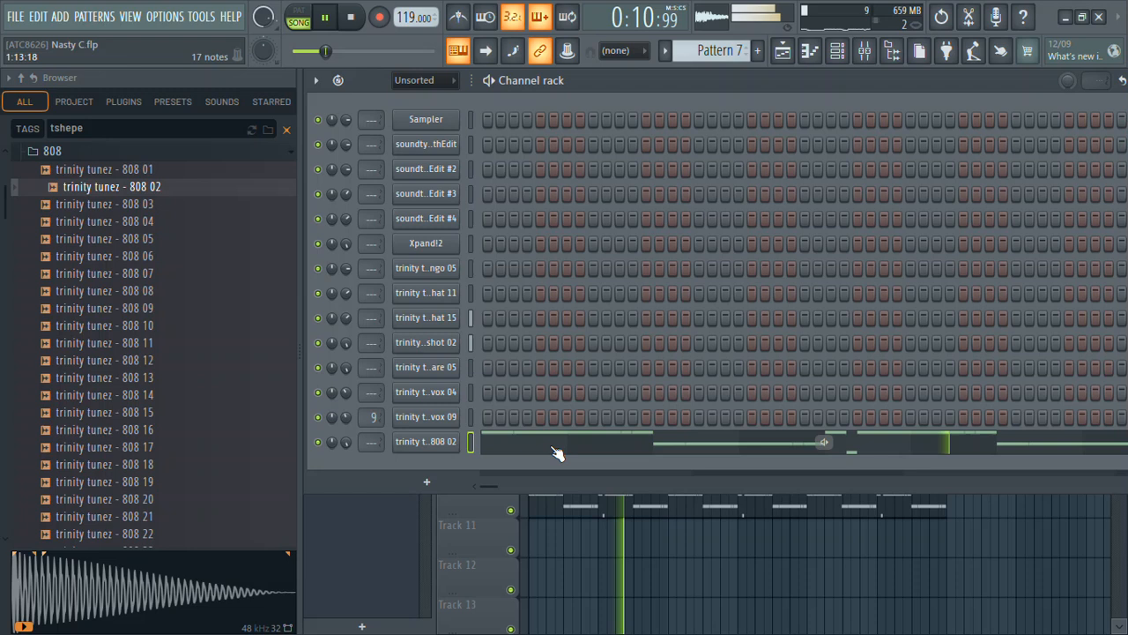
# - Replay the 808 line from the start and lower the last notes of bars 4 and 8 to D#5
pyautogui.click(556, 451)
pyautogui.click(350, 16)
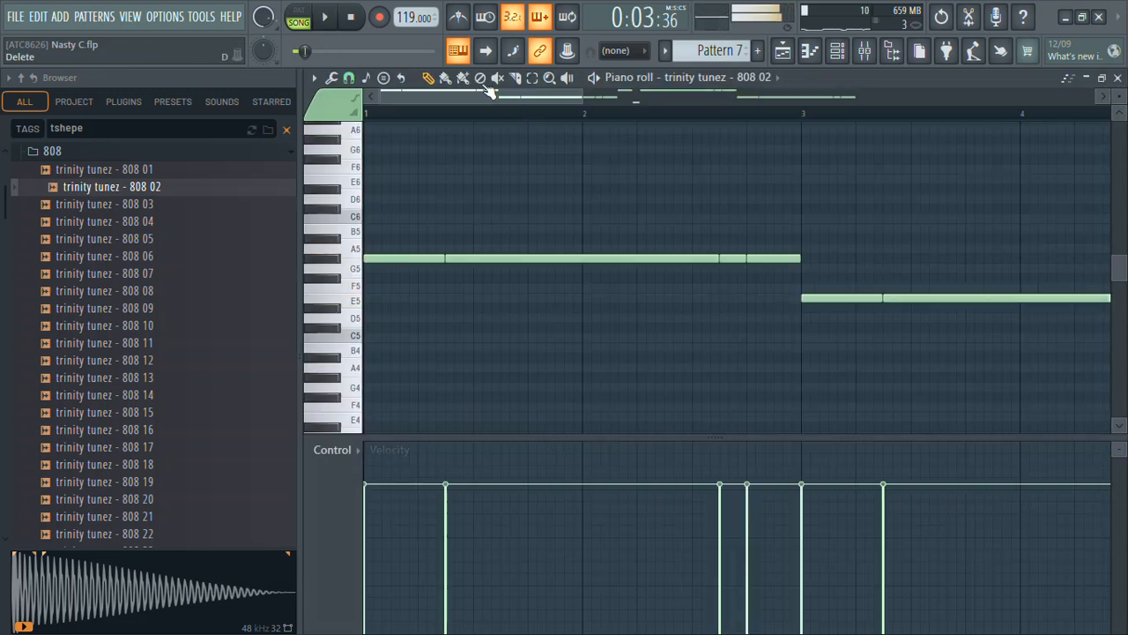
pyautogui.press('space')
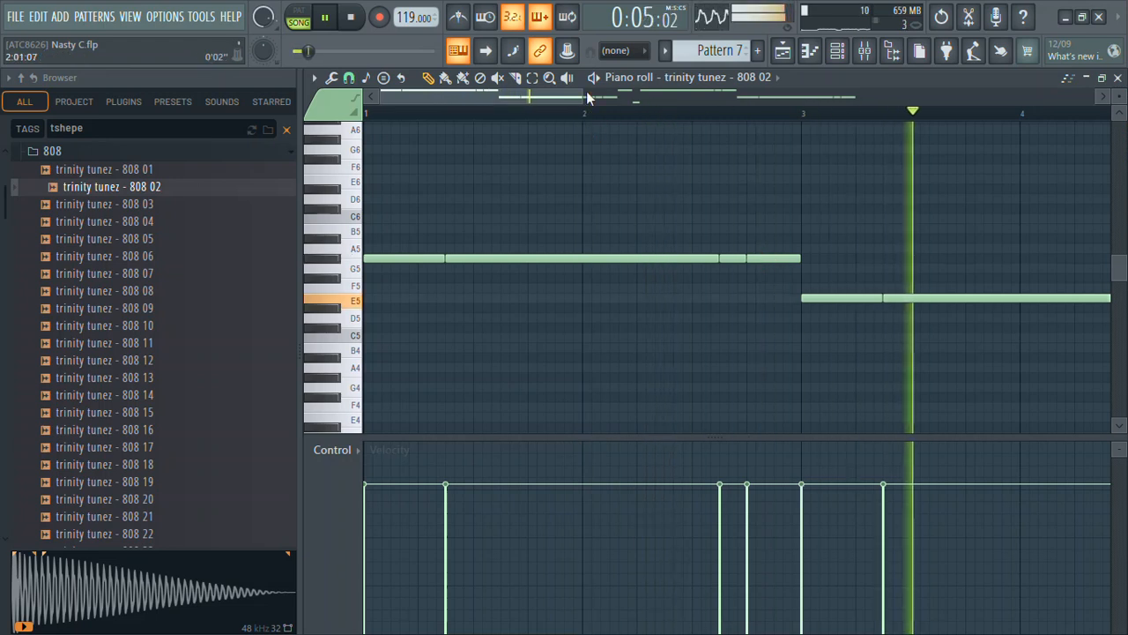
pyautogui.moveTo(588, 97); pyautogui.dragTo(715, 141)
pyautogui.keyDown('ctrl'); pyautogui.scroll(-1, 754, 146); pyautogui.keyUp('ctrl')
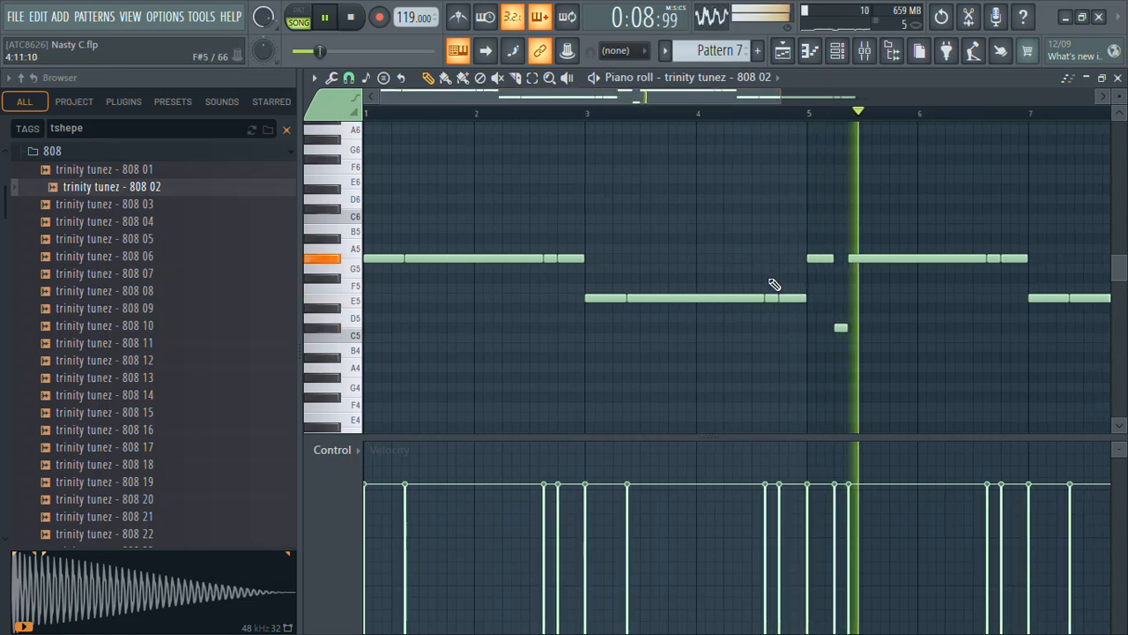
pyautogui.press('space')
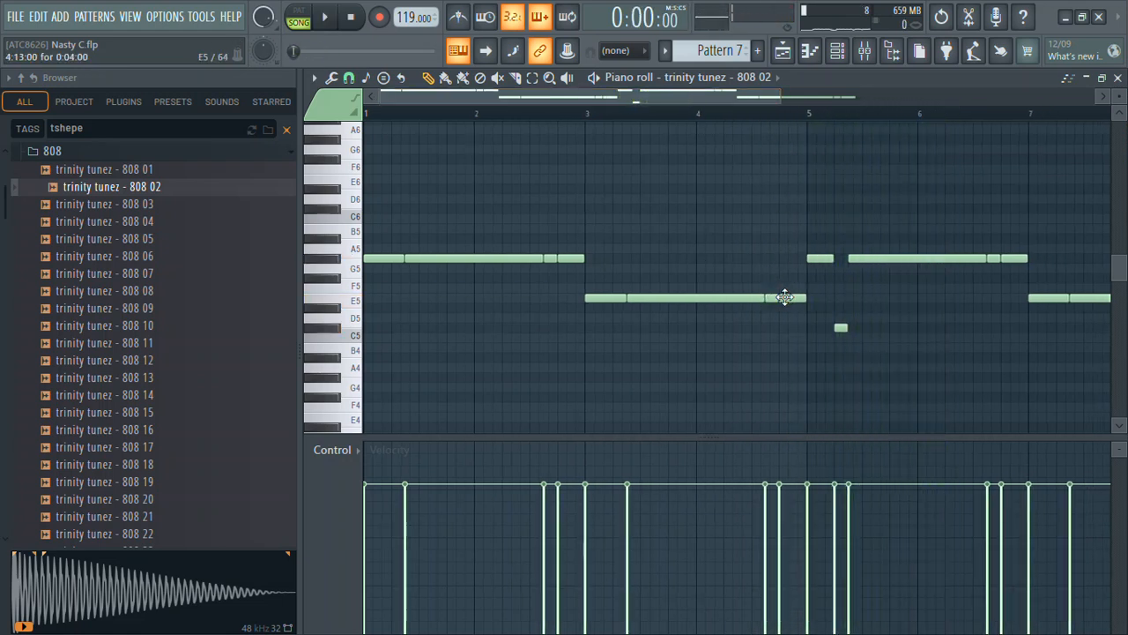
pyautogui.click(753, 113)
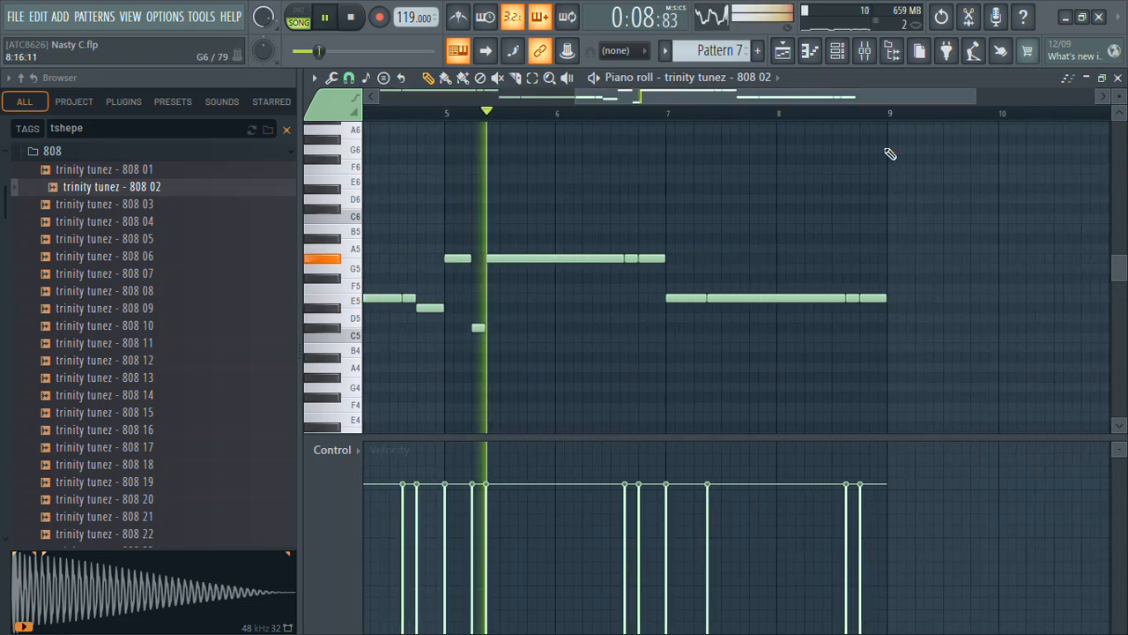
pyautogui.moveTo(876, 298)
pyautogui.mouseDown()
pyautogui.moveTo(869, 318)
pyautogui.moveTo(873, 308)
pyautogui.mouseUp()
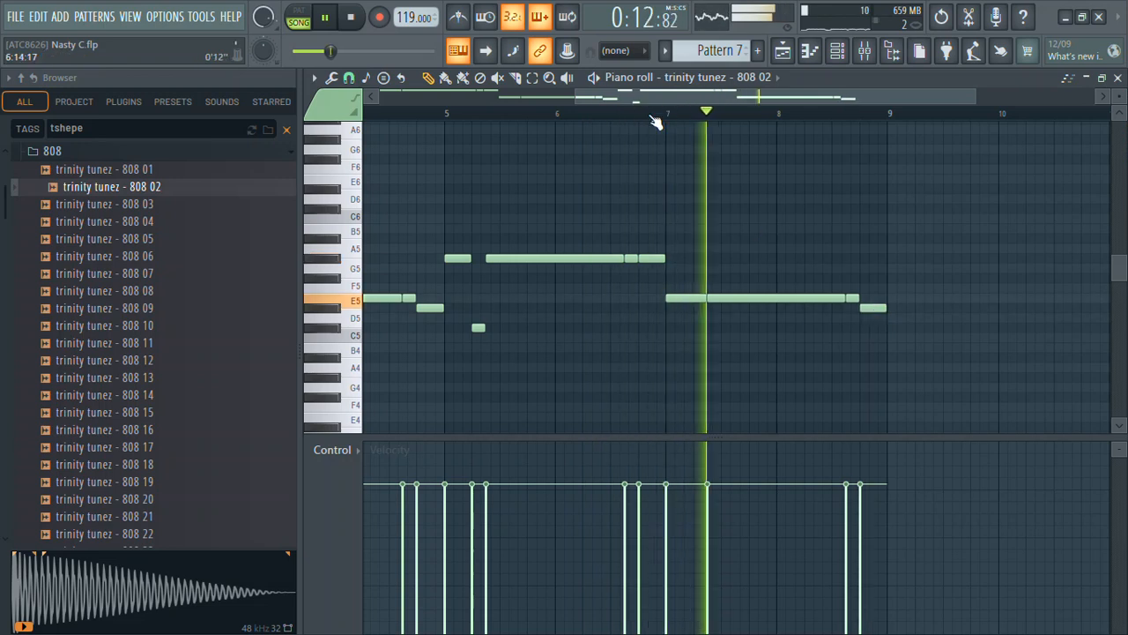
# - Transpose the entire 808 line up one octave and close the piano roll
pyautogui.moveTo(599, 92); pyautogui.dragTo(411, 91)
pyautogui.hotkey('ctrl', 'Up')
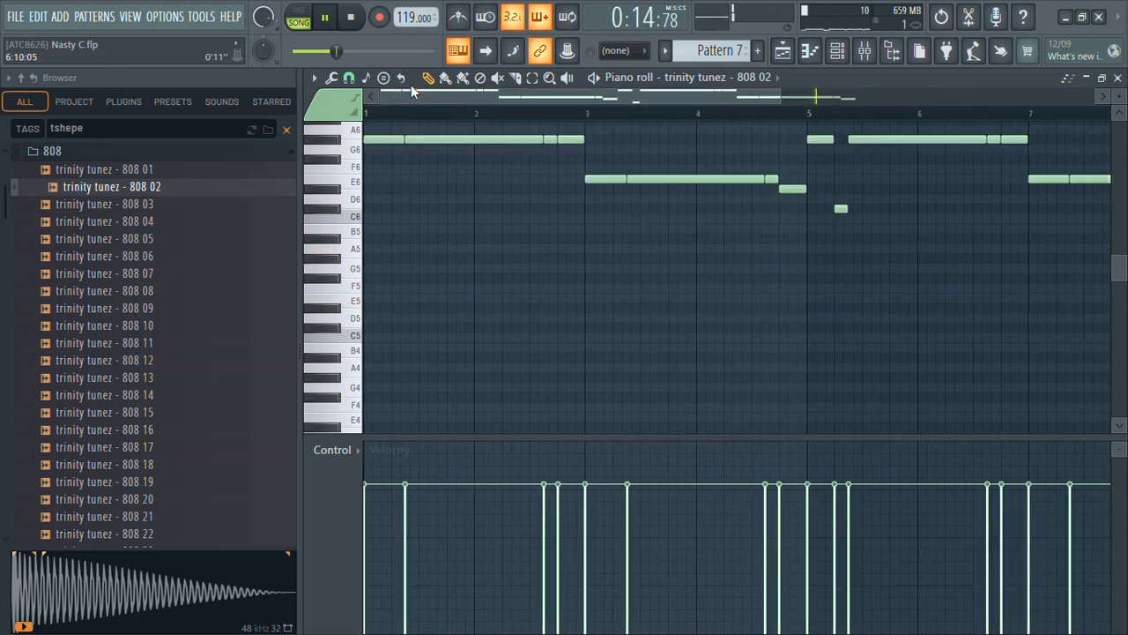
pyautogui.click(1118, 78)
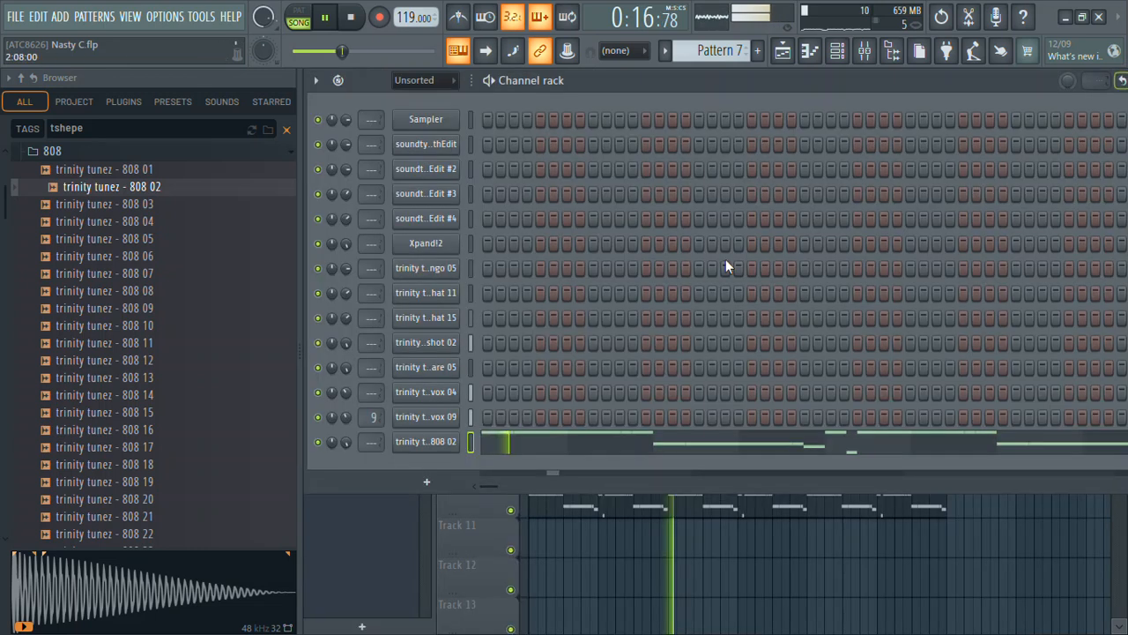
# - Audition the next 808 samples in the drumkit, load 808 04 into the existing 808 channel, and play the beat
pyautogui.press('space')
pyautogui.press('Down')
pyautogui.press('Down')
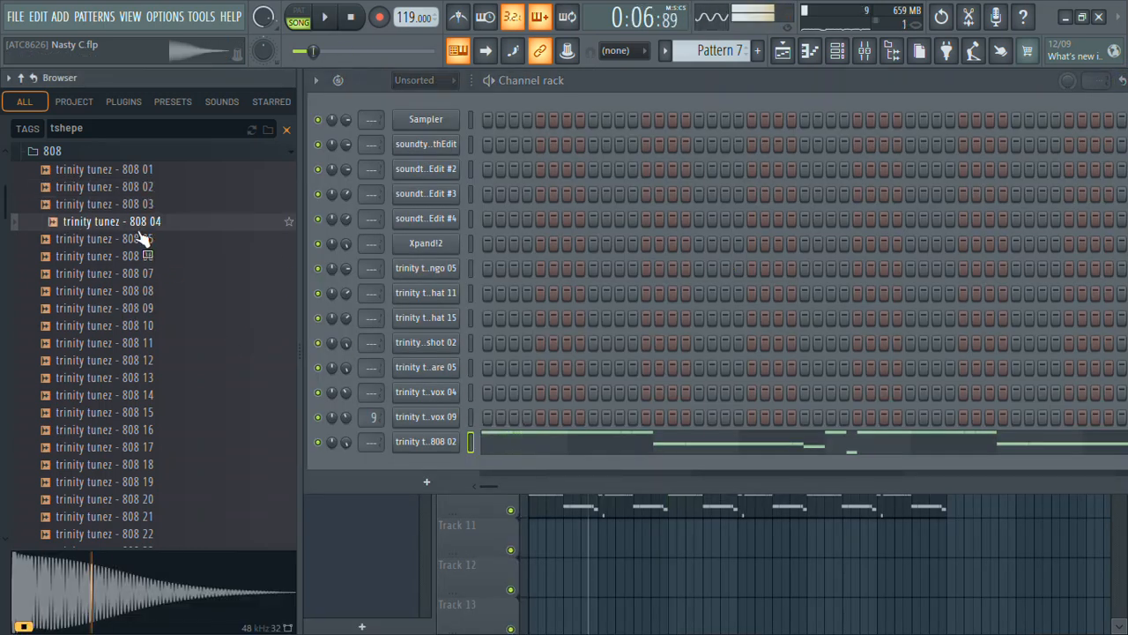
pyautogui.rightClick(143, 221)
pyautogui.click(191, 225)
pyautogui.press('space')
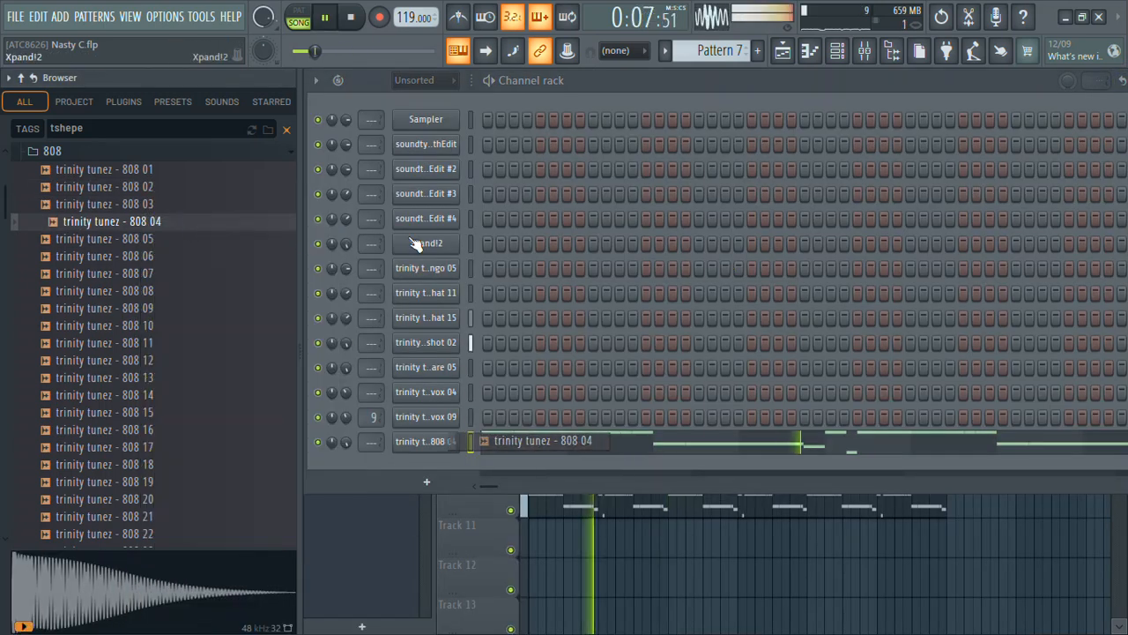
# - Open the 808 04 sample in Edison, detect its pitch regions, and examine the note labels at its start
pyautogui.click(443, 438)
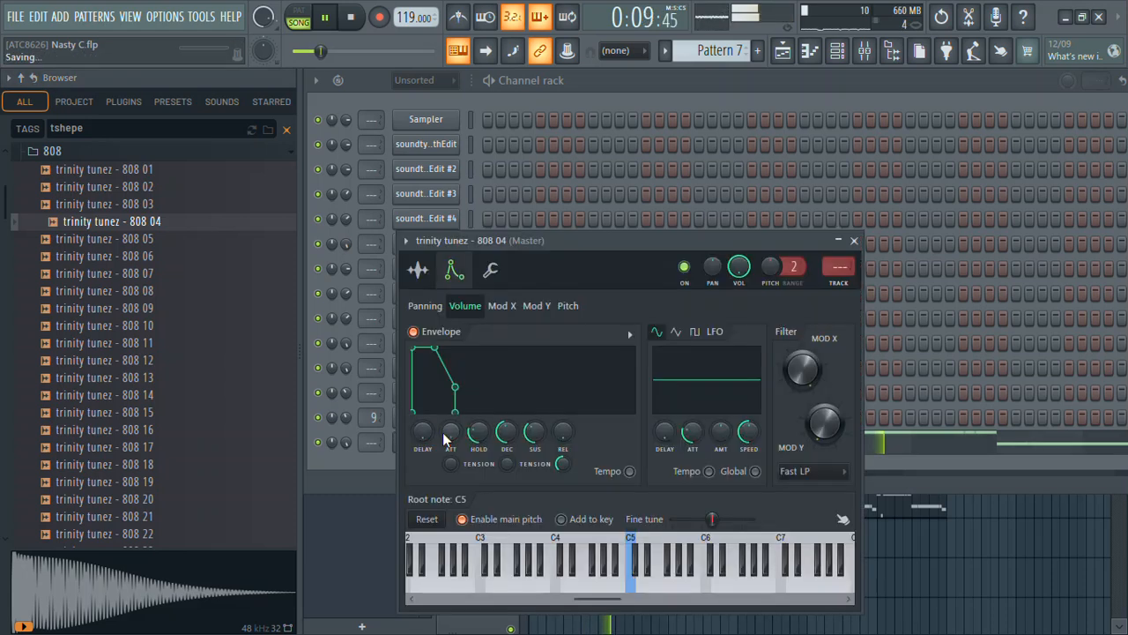
pyautogui.click(433, 279)
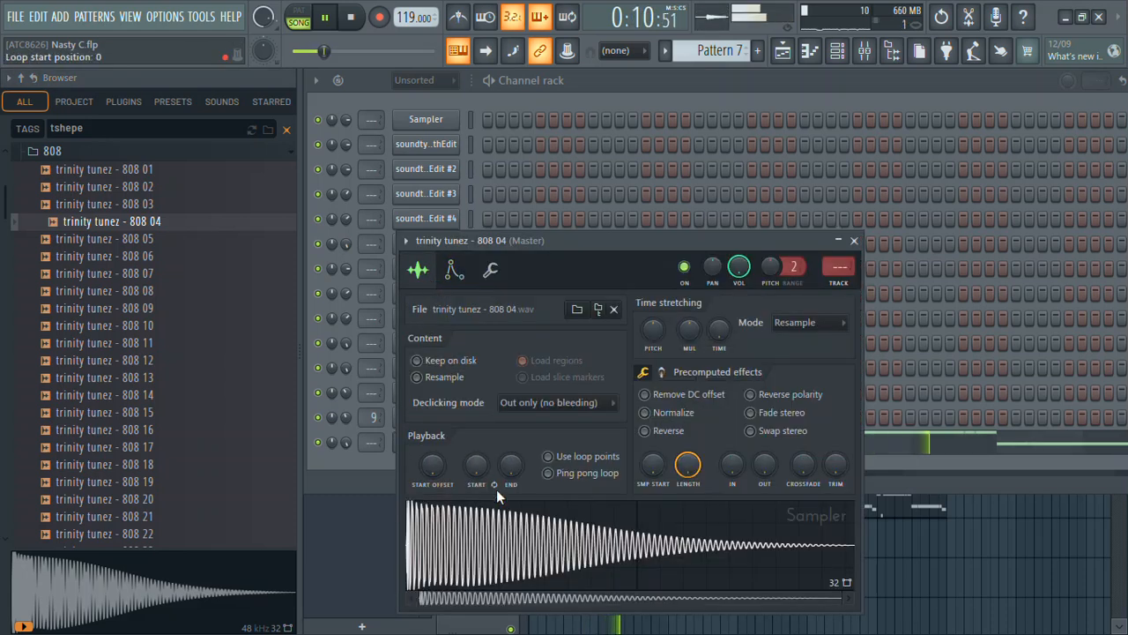
pyautogui.click(491, 273)
pyautogui.click(436, 279)
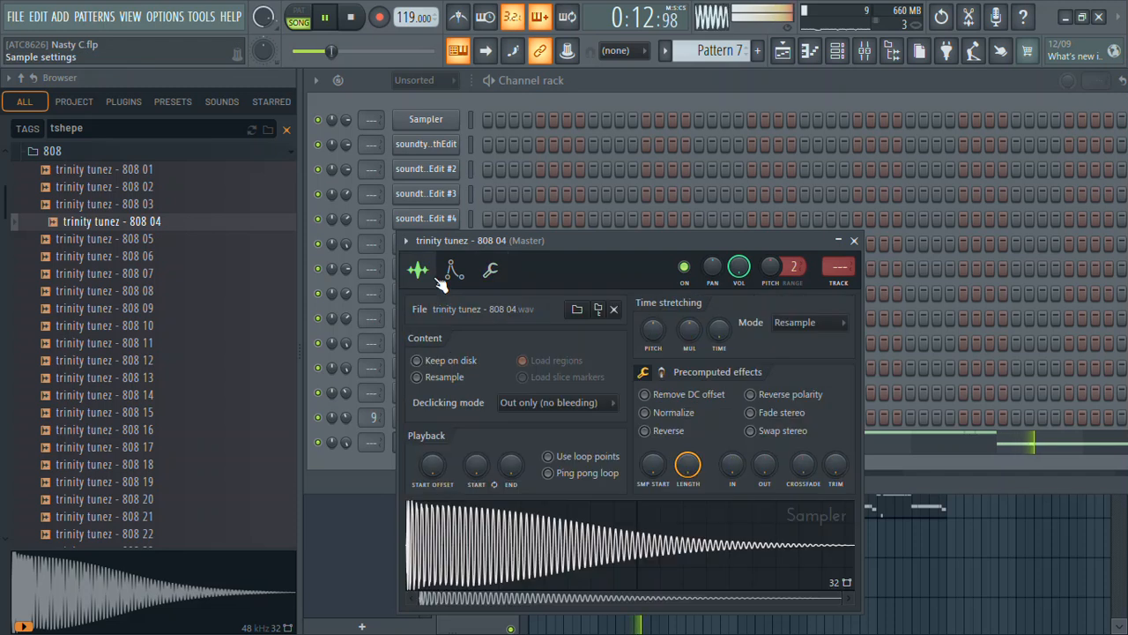
pyautogui.rightClick(514, 544)
pyautogui.click(587, 424)
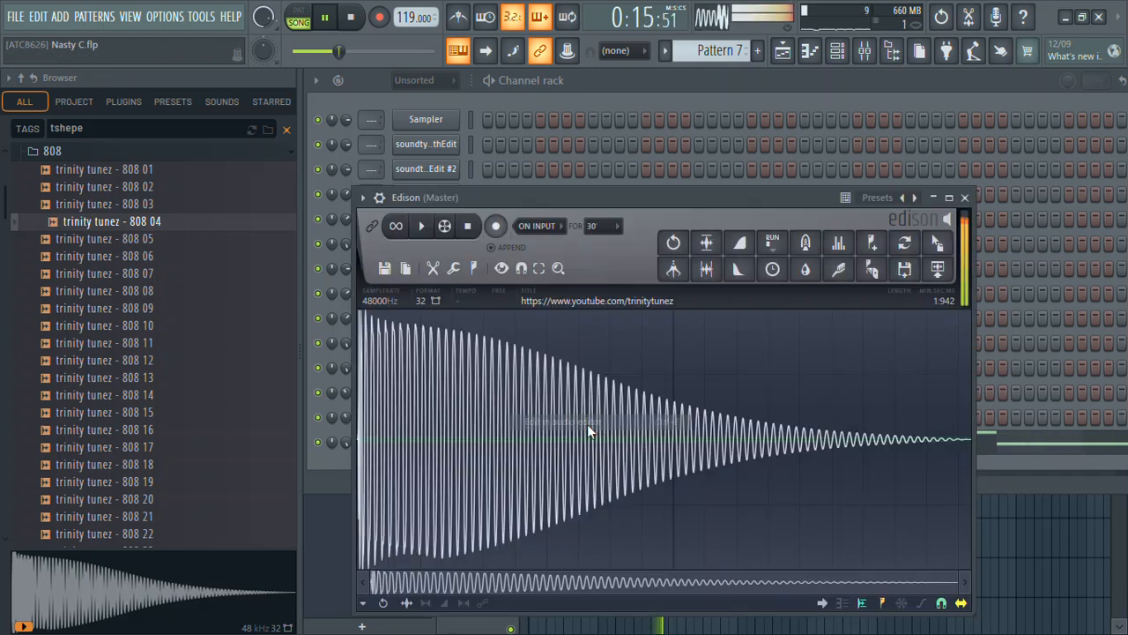
pyautogui.click(475, 270)
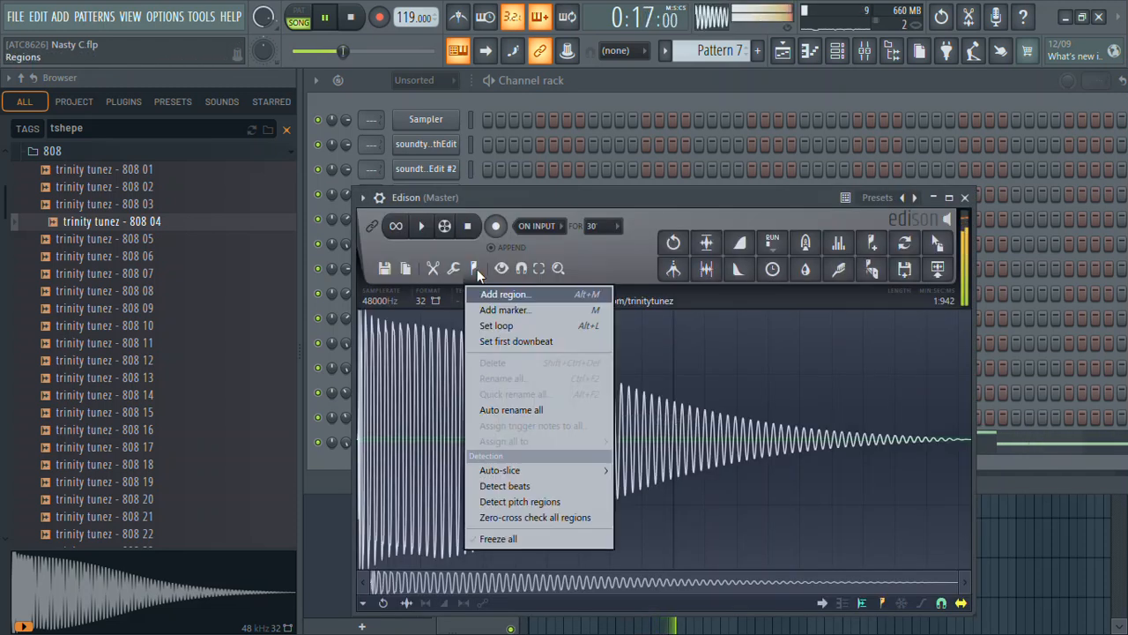
pyautogui.click(505, 485)
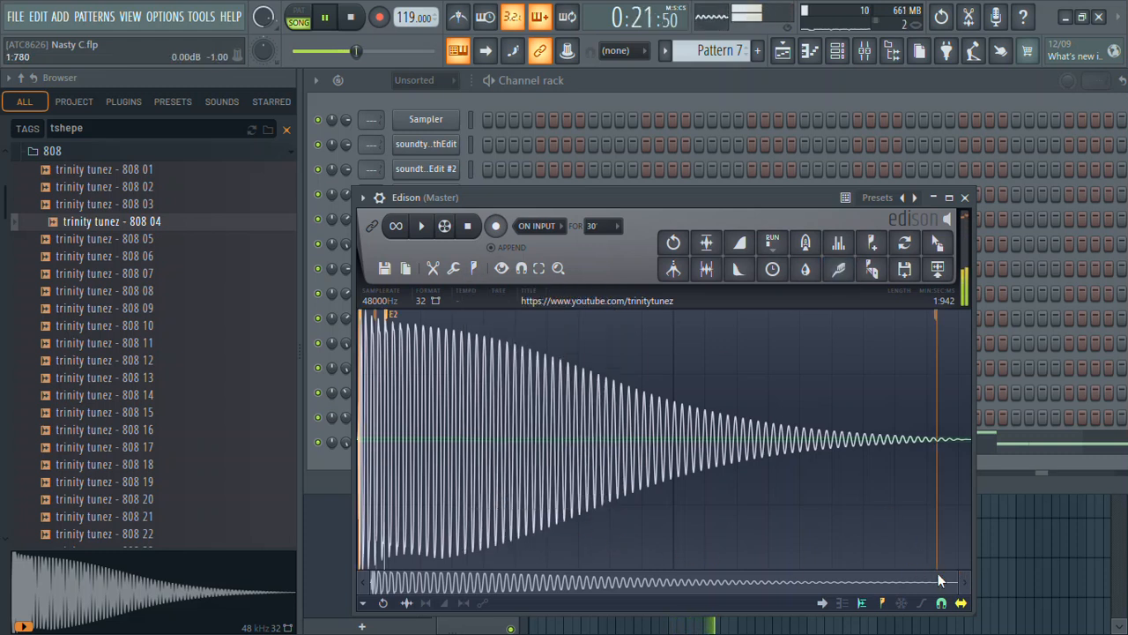
pyautogui.moveTo(953, 578); pyautogui.dragTo(549, 555)
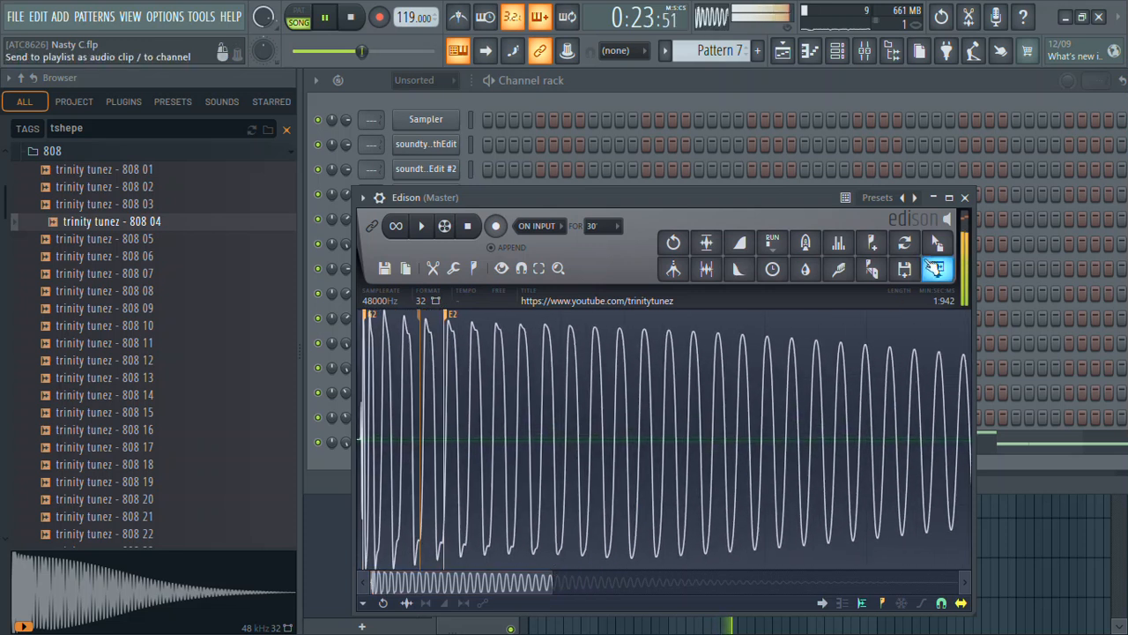
pyautogui.click(964, 198)
# - Set the 808 04 channel's root note to F5 and transpose its whole note line down one octave
pyautogui.click(495, 280)
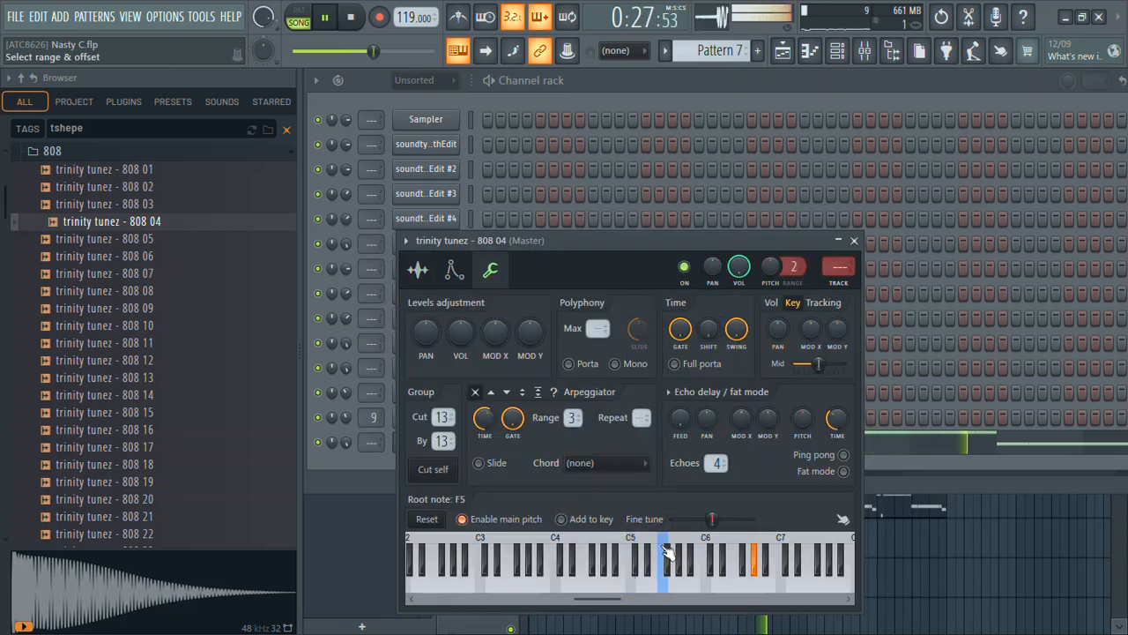
pyautogui.click(854, 240)
pyautogui.click(585, 446)
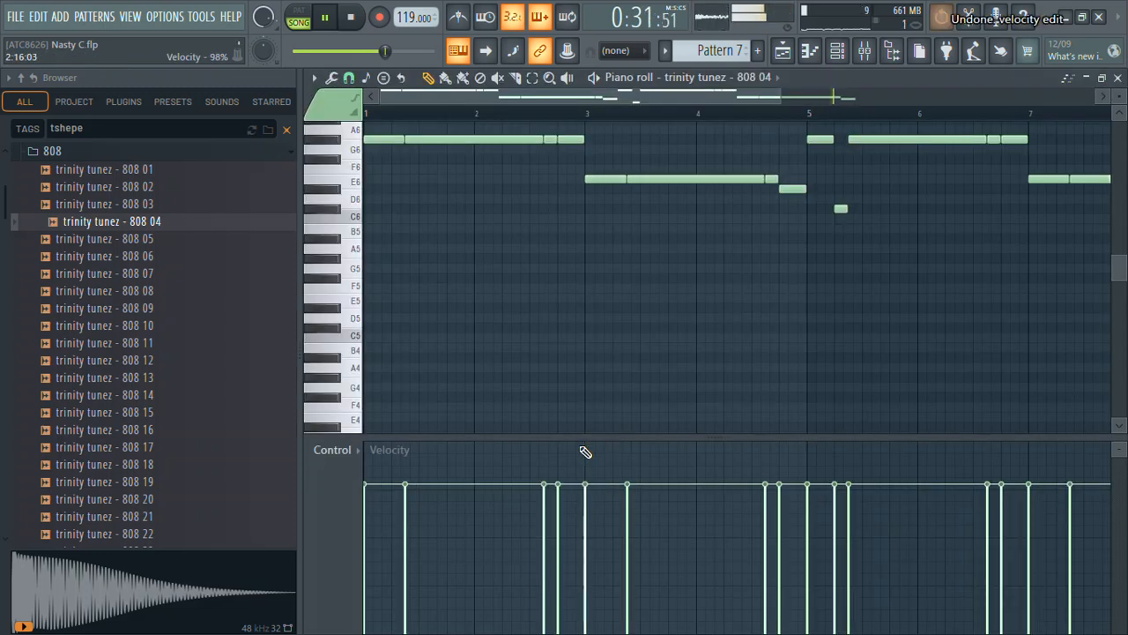
pyautogui.hotkey('ctrl', 'Down')
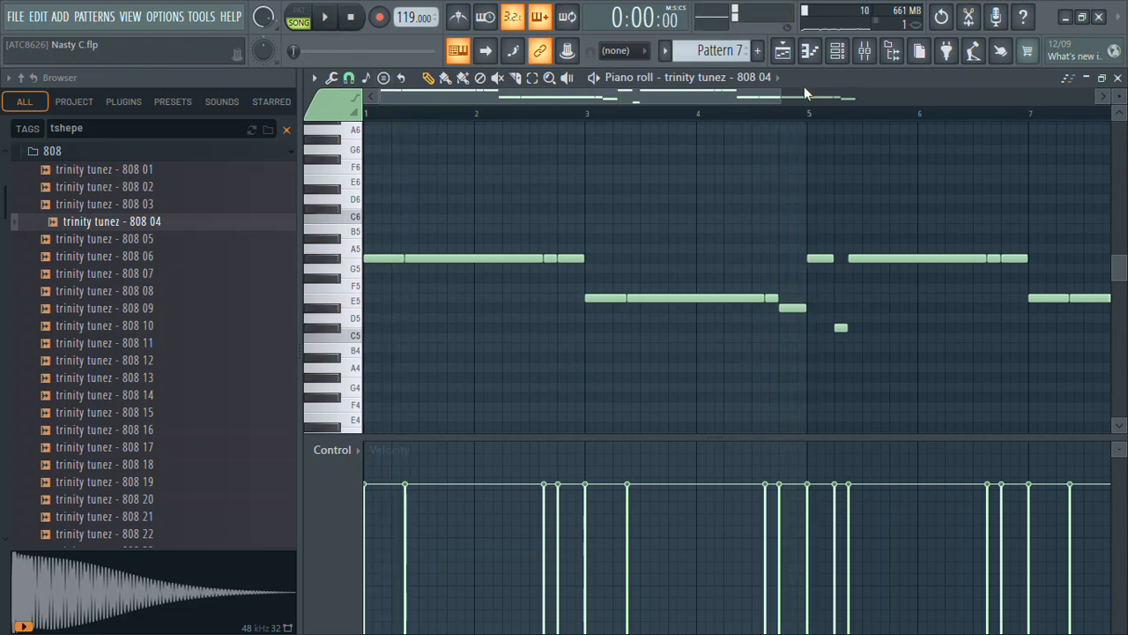
# - Move the second G#5 note of bar 1 to step 4 and adjust both note lengths so they join without overlapping
pyautogui.moveTo(780, 94); pyautogui.dragTo(478, 94)
pyautogui.click(564, 261)
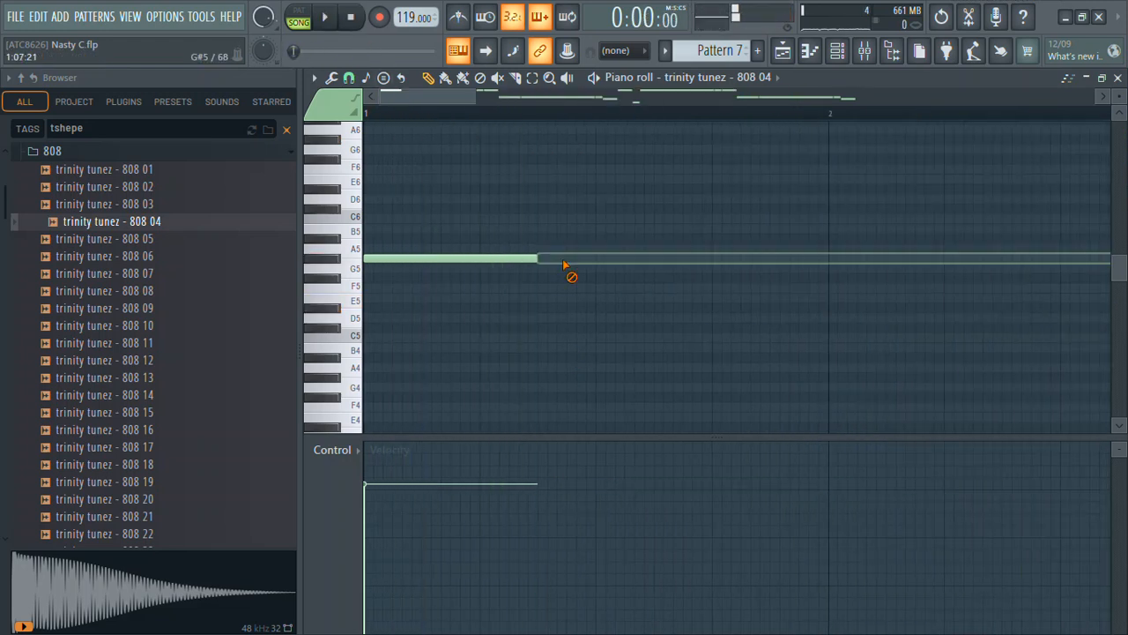
pyautogui.hotkey('ctrl', 'z')
pyautogui.press('space')
pyautogui.moveTo(462, 261)
pyautogui.mouseDown()
pyautogui.moveTo(446, 262)
pyautogui.moveTo(462, 261)
pyautogui.mouseUp()
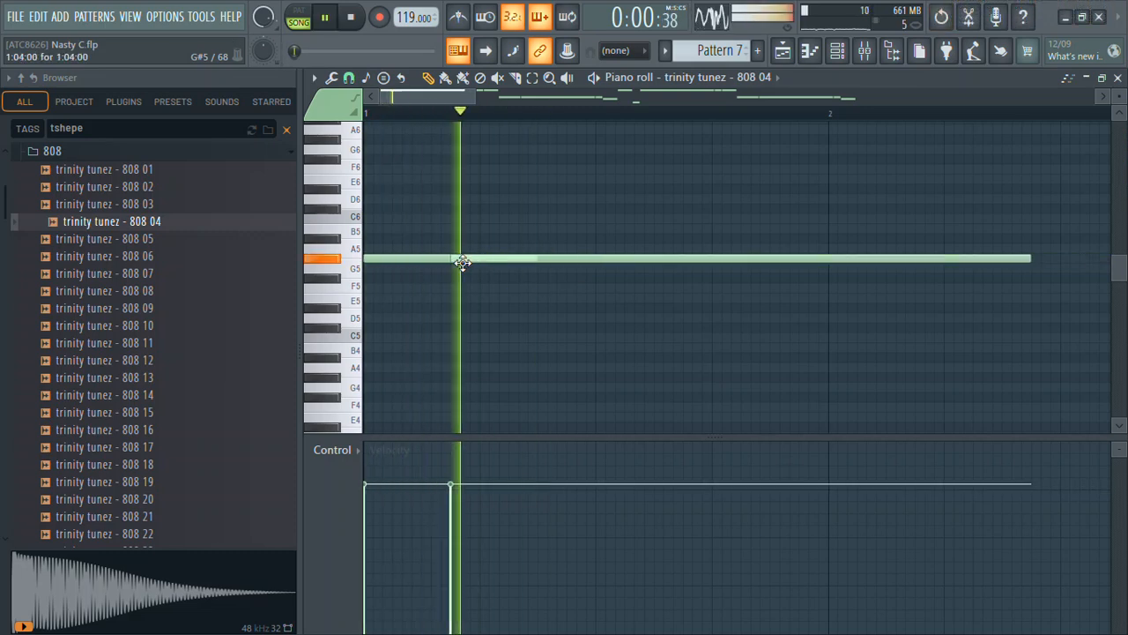
pyautogui.hotkey('ctrl', 'a')
pyautogui.hotkey('shift', 'Right')
pyautogui.hotkey('shift', 'Right')
pyautogui.hotkey('shift', 'Right')
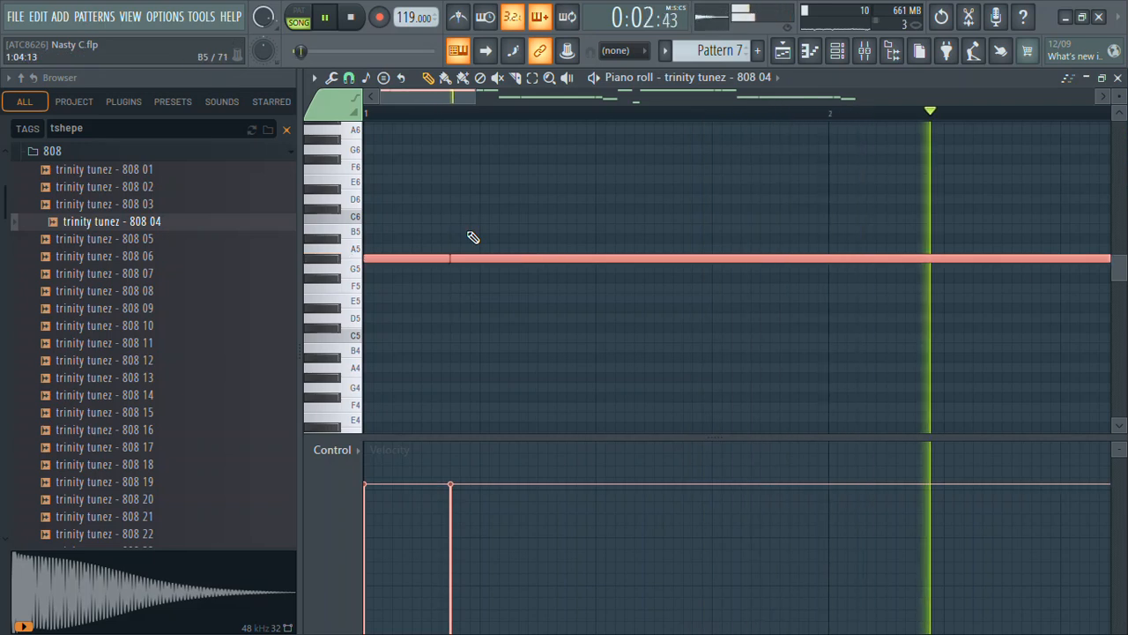
# - Divide the long G#5 note at step 7 of bar 1 and raise the three opening notes to maximum velocity
pyautogui.moveTo(555, 269); pyautogui.dragTo(421, 252)
pyautogui.click(452, 513)
pyautogui.click(622, 340)
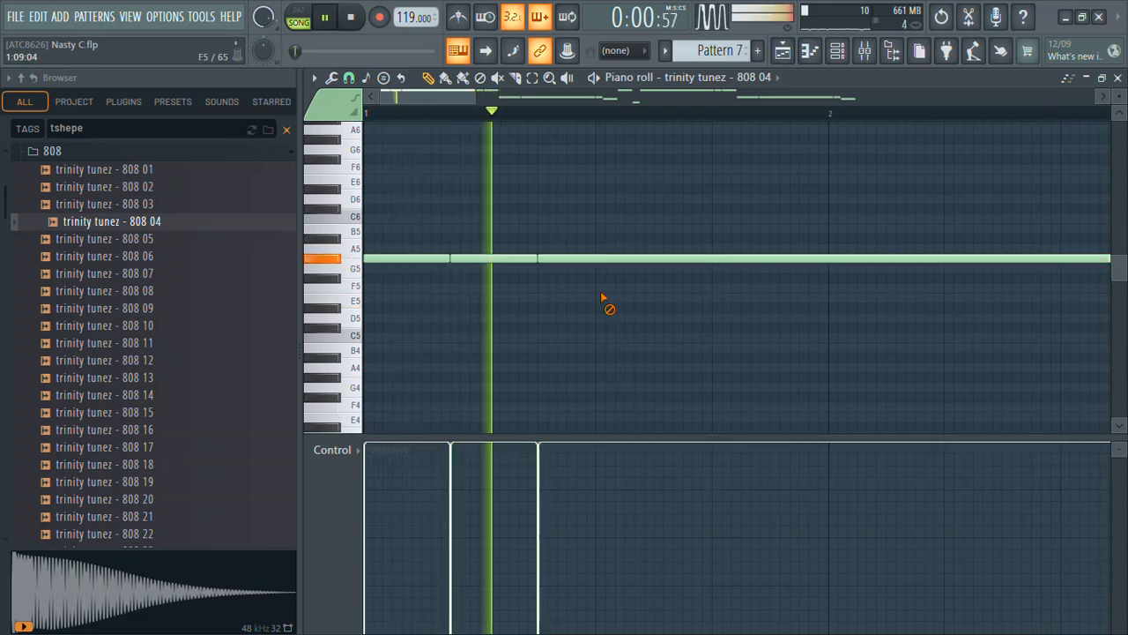
# - Reset the 808 04 channel's volume to 78%
pyautogui.press('F6')
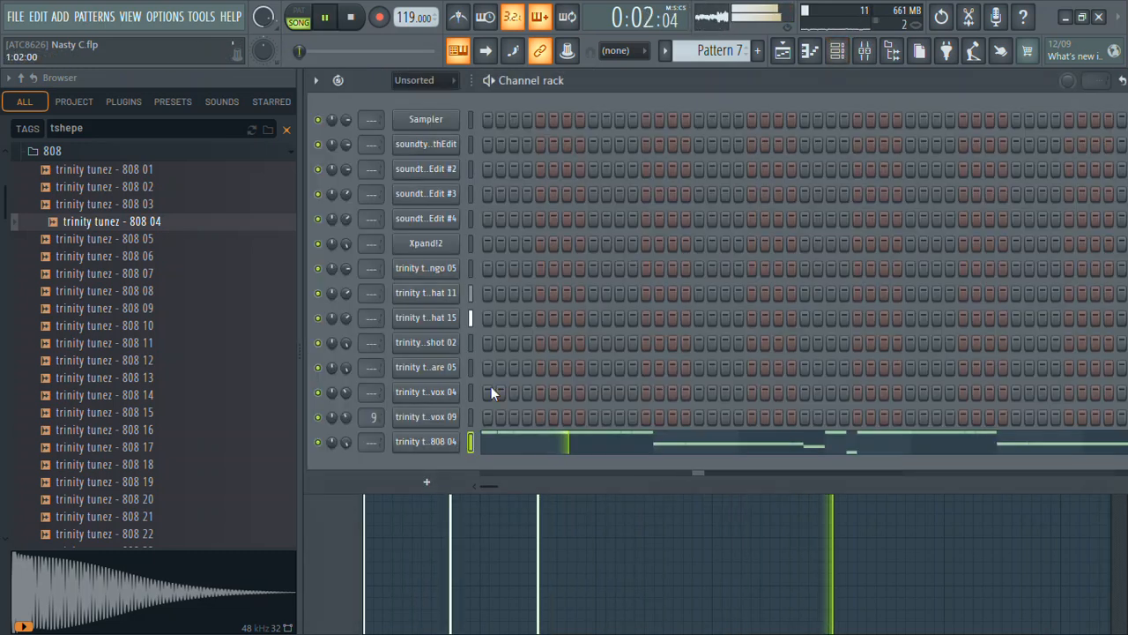
pyautogui.rightClick(349, 442)
pyautogui.click(429, 362)
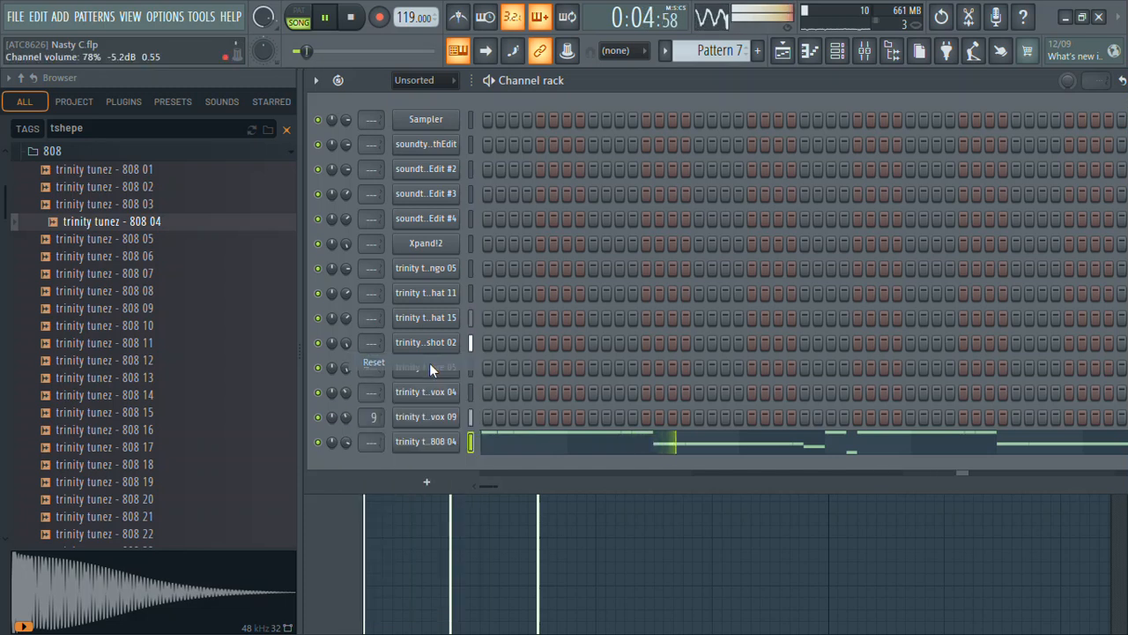
# - Delete the two short G#5 notes ending bar 2 and transpose the whole 808 line down one octave
pyautogui.click(573, 452)
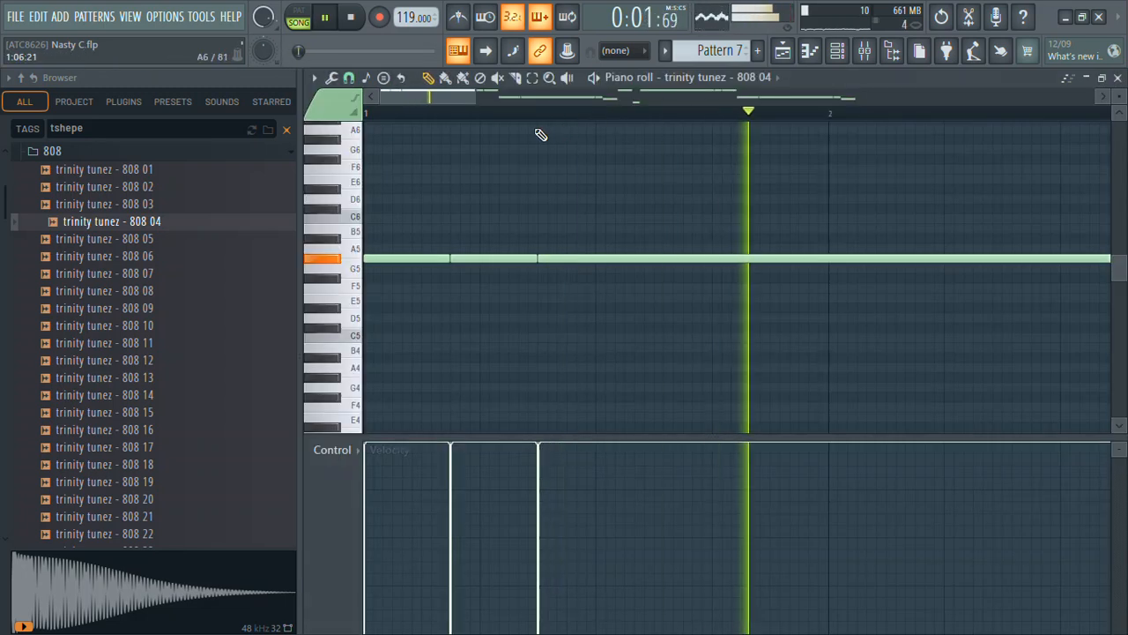
pyautogui.moveTo(472, 100); pyautogui.dragTo(541, 144)
pyautogui.rightClick(854, 261)
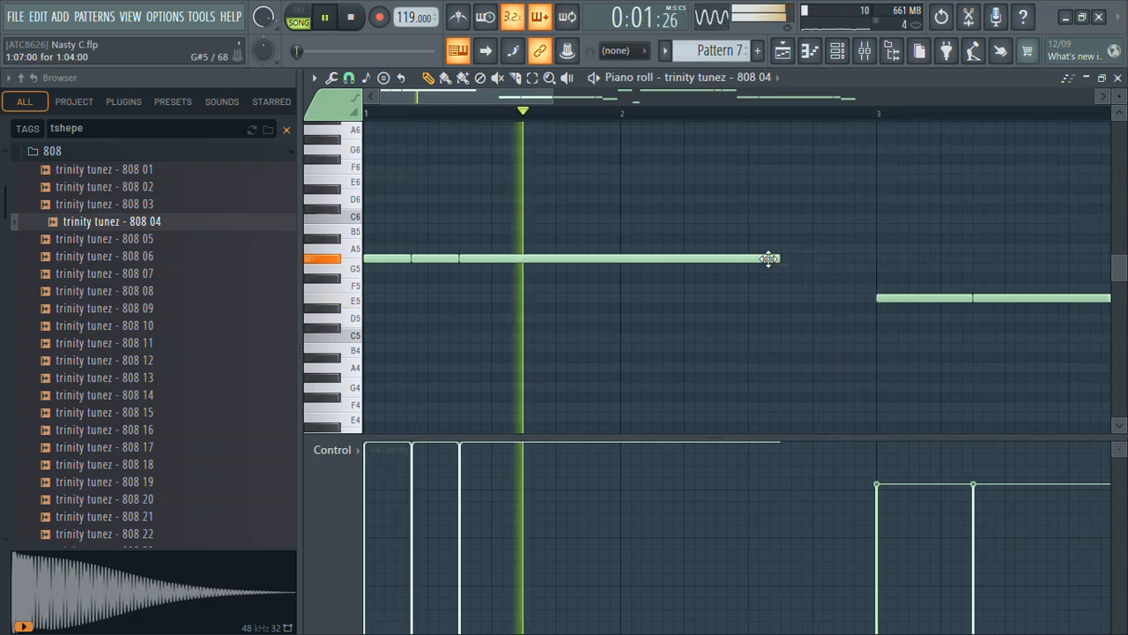
pyautogui.hotkey('ctrl', 'Down')
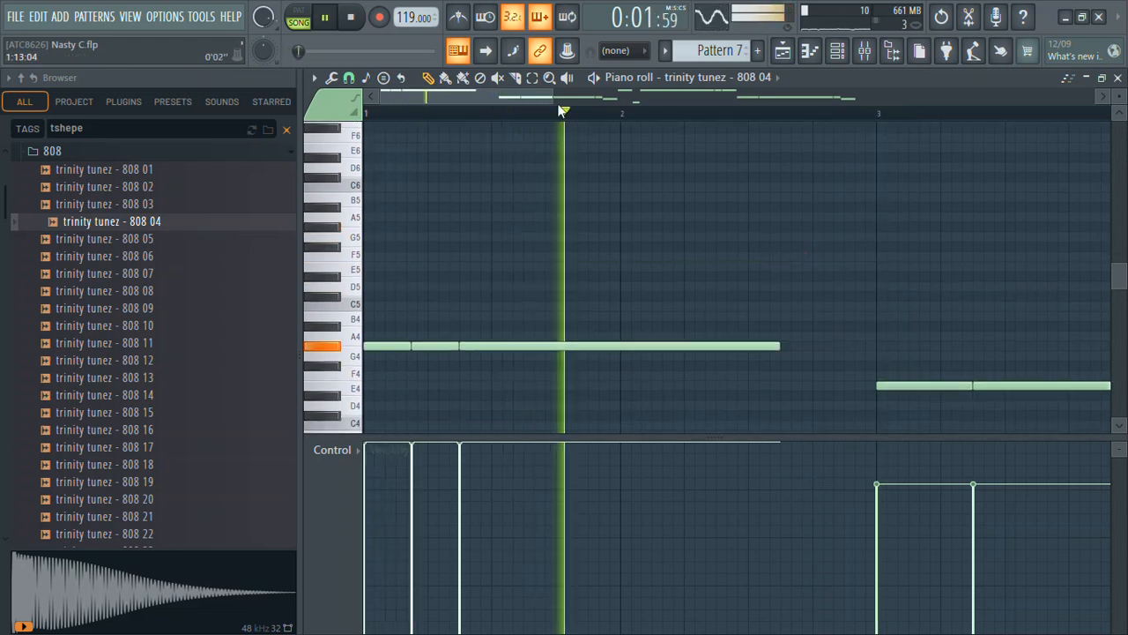
# - Delete the short E4 note at the start of bar 3
pyautogui.moveTo(554, 97); pyautogui.dragTo(740, 101)
pyautogui.rightClick(644, 385)
pyautogui.moveTo(697, 390); pyautogui.dragTo(666, 388)
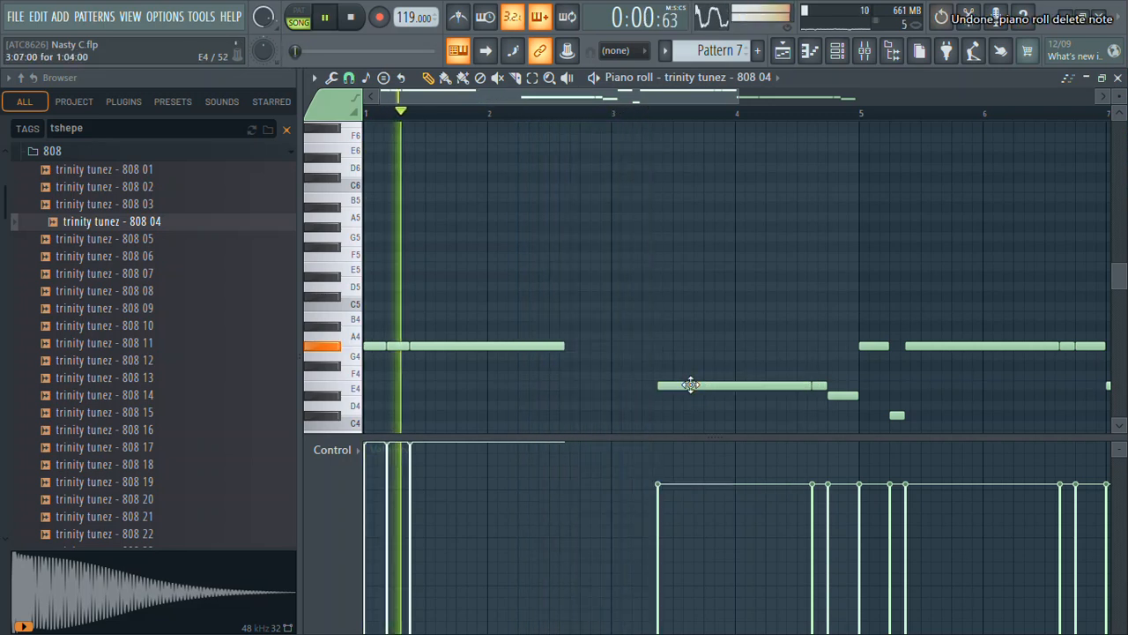
# - Replace the long E4 note in bar 3 of the 808 04 line with two shorter back-to-back E4 notes
pyautogui.click(892, 50)
pyautogui.moveTo(586, 94); pyautogui.dragTo(486, 115)
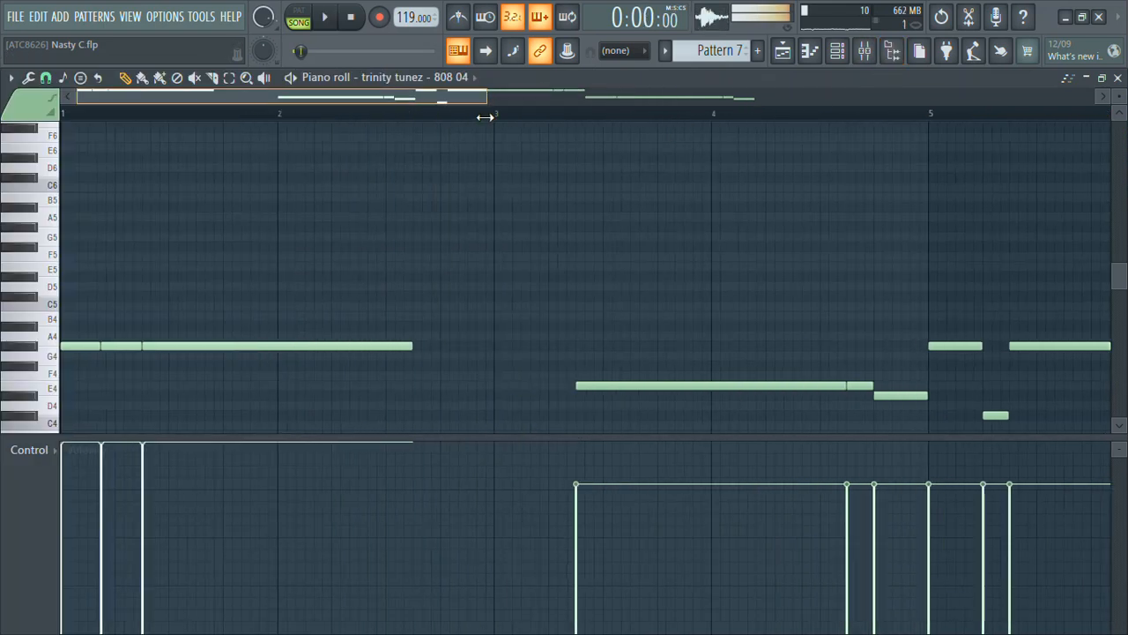
pyautogui.rightClick(579, 385)
pyautogui.click(553, 386)
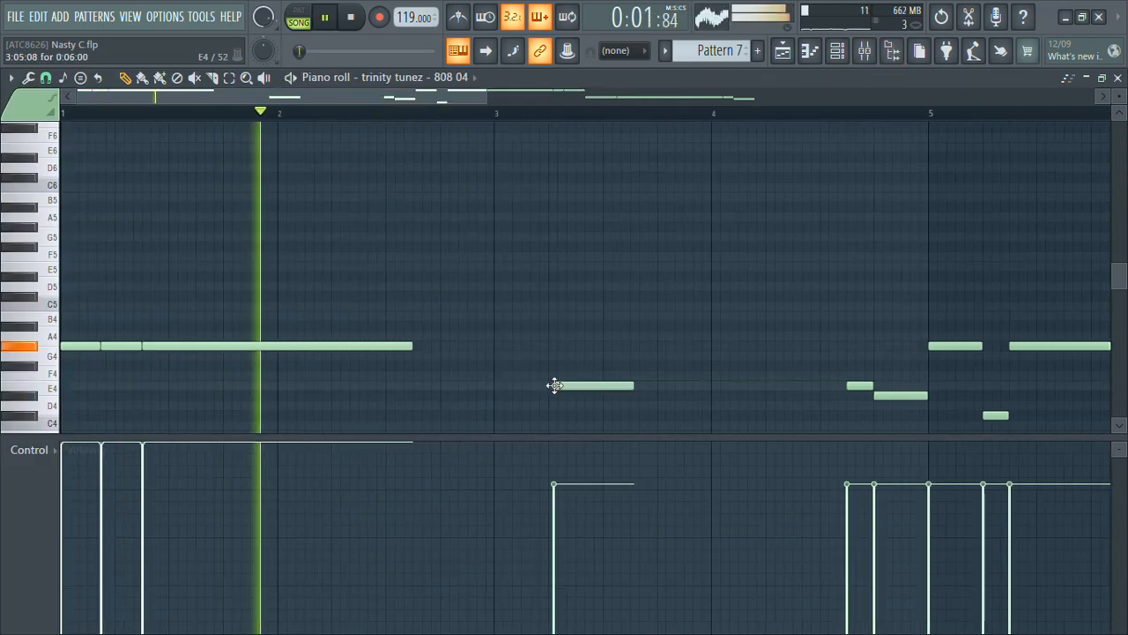
pyautogui.click(598, 396)
pyautogui.moveTo(598, 399); pyautogui.dragTo(582, 388)
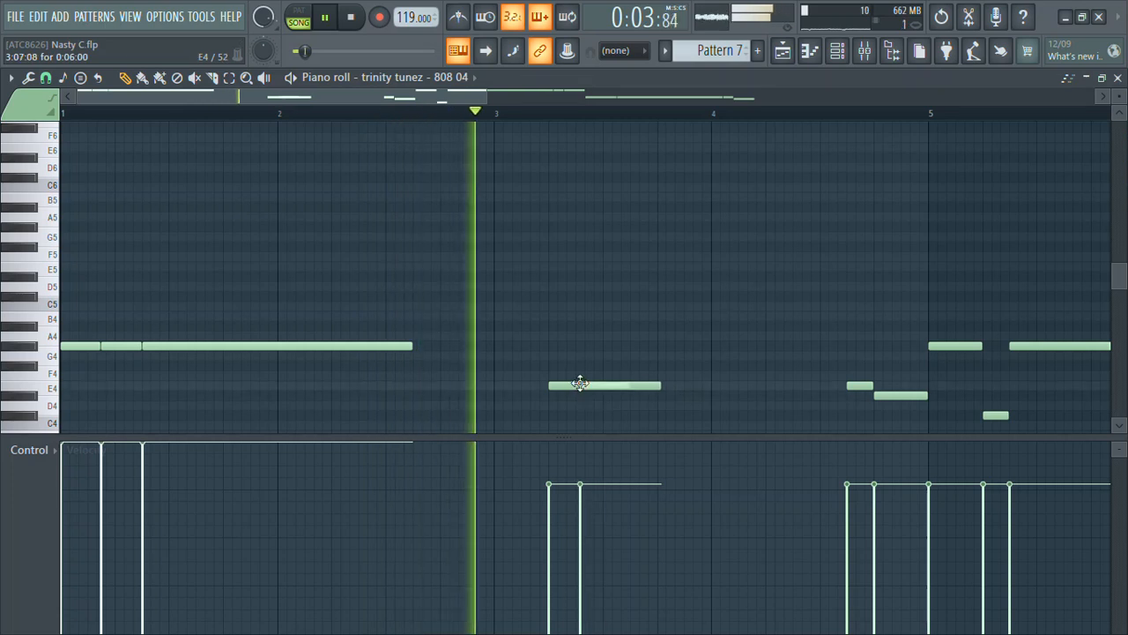
# - Shift the two E4 notes in bar 3 slightly earlier, checking their timing against playback
pyautogui.press('space')
pyautogui.press('space')
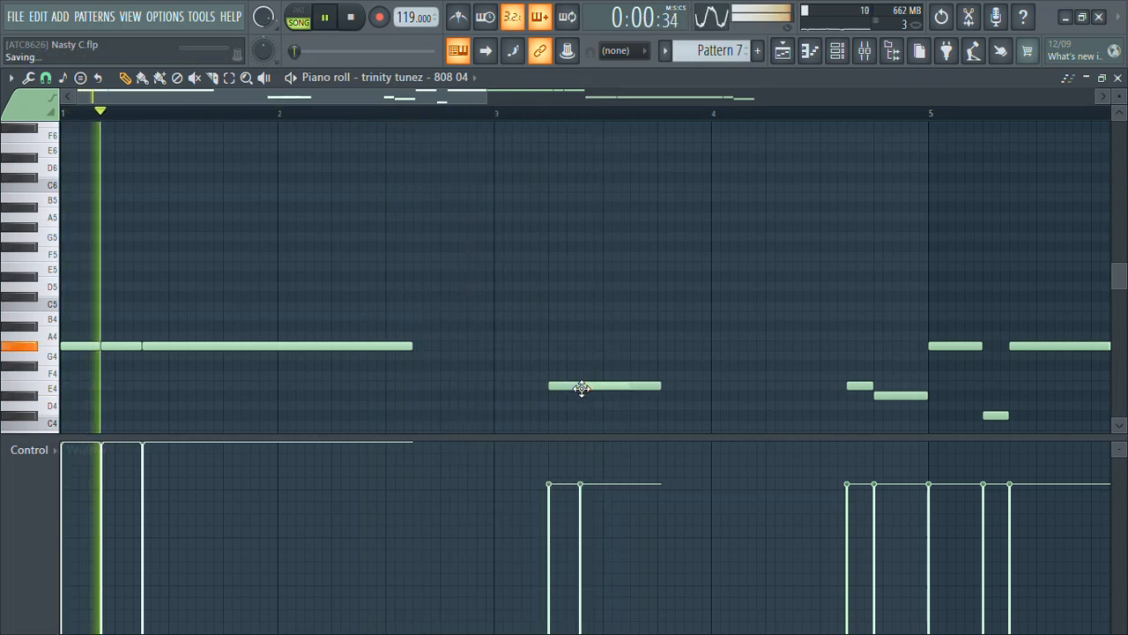
pyautogui.moveTo(567, 386)
pyautogui.mouseDown()
pyautogui.moveTo(539, 386)
pyautogui.moveTo(564, 385)
pyautogui.mouseUp()
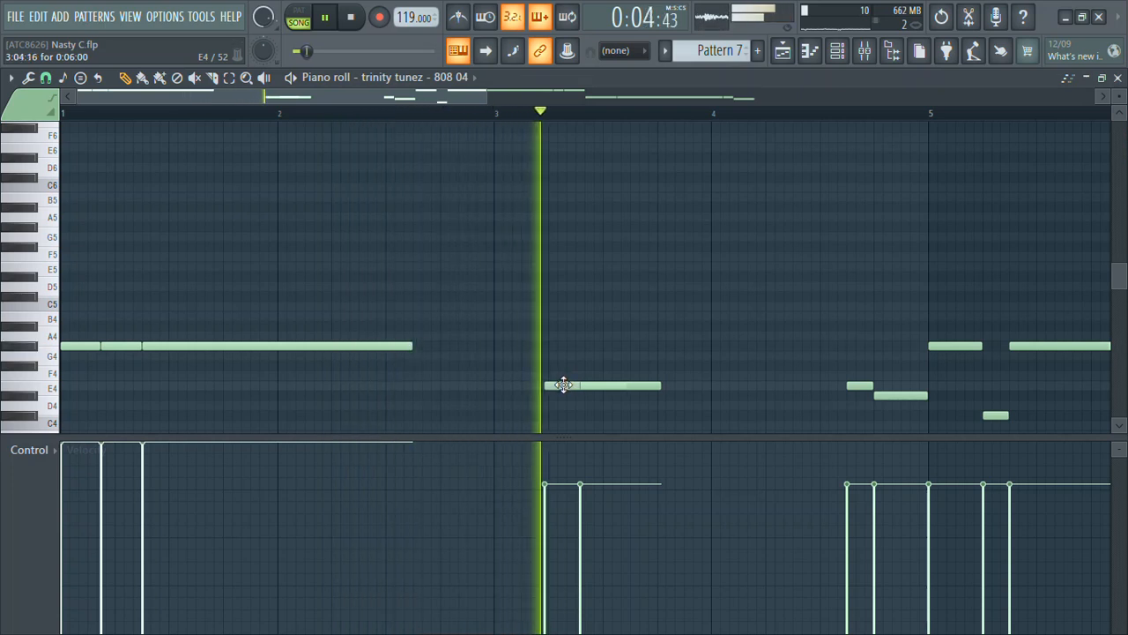
pyautogui.press('space')
pyautogui.click(497, 113)
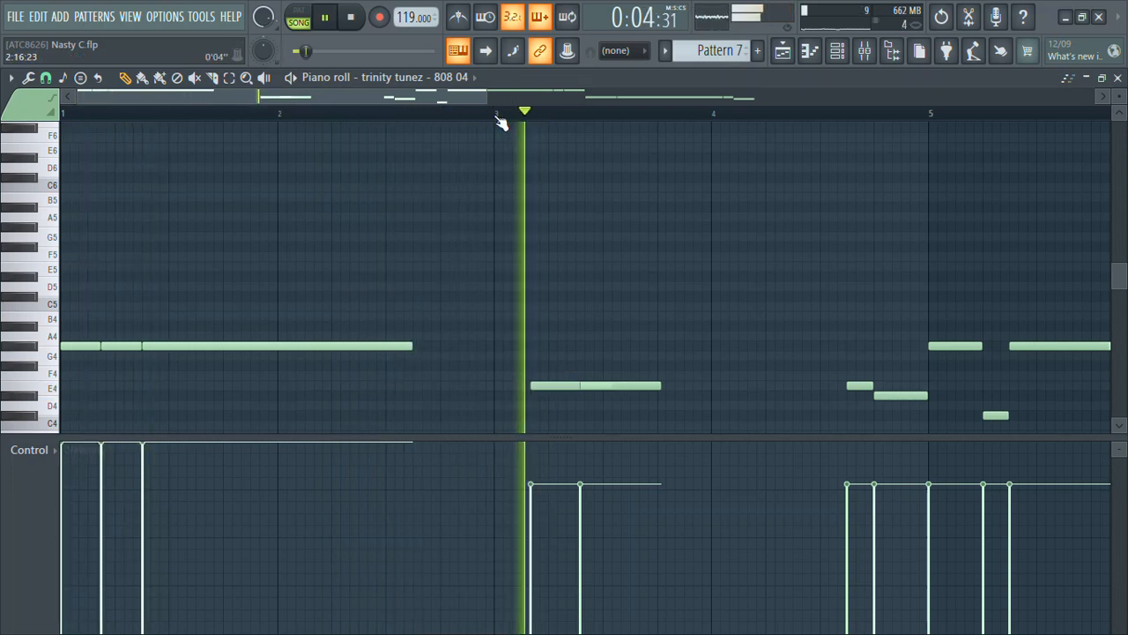
pyautogui.moveTo(589, 382)
pyautogui.mouseDown()
pyautogui.moveTo(597, 385)
pyautogui.moveTo(564, 335)
pyautogui.moveTo(565, 390)
pyautogui.moveTo(597, 388)
pyautogui.mouseUp()
pyautogui.press('space')
pyautogui.press('space')
# - Transpose the two bar 3 E4 notes up one octave and extend the second to meet the next note in bar 4
pyautogui.click(601, 387)
pyautogui.hotkey('ctrl', 'Up')
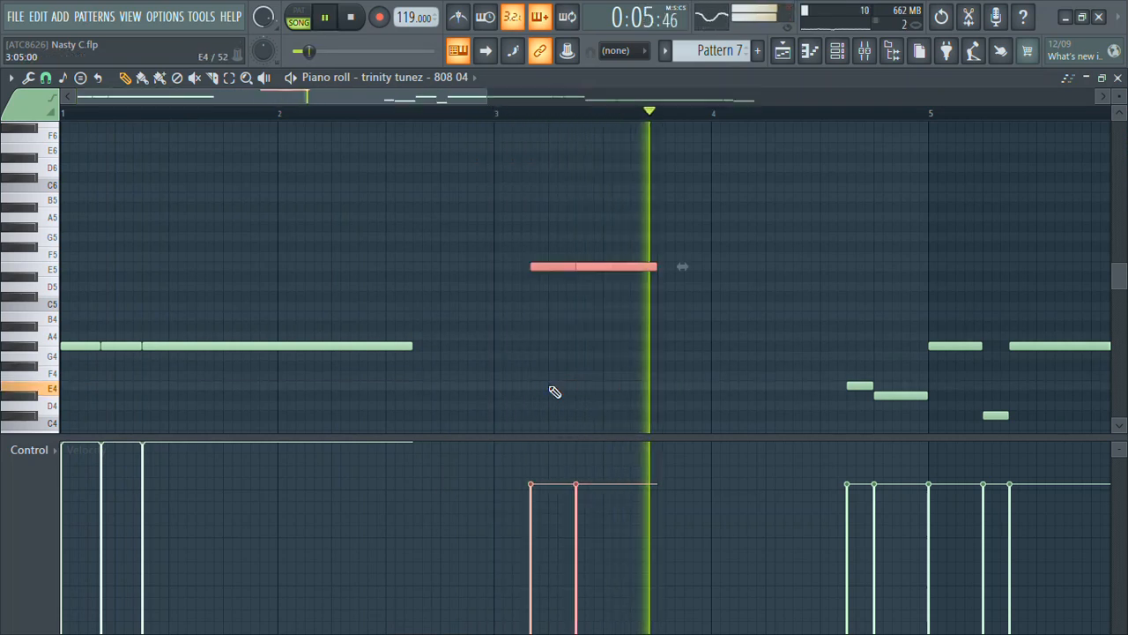
pyautogui.hotkey('ctrl', 'l')
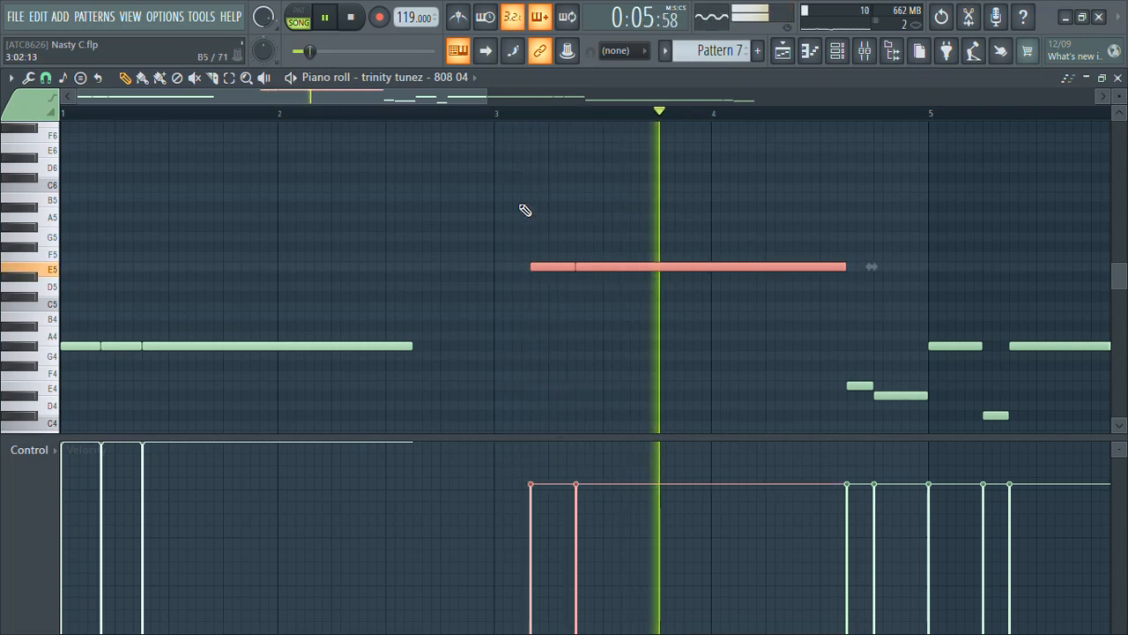
# - Raise both E5 notes in bar 3 to maximum velocity, deselect them and replay the line from the start
pyautogui.moveTo(591, 466); pyautogui.dragTo(534, 405)
pyautogui.press('space')
pyautogui.click(350, 16)
pyautogui.press('space')
pyautogui.hotkey('ctrl', 'd')
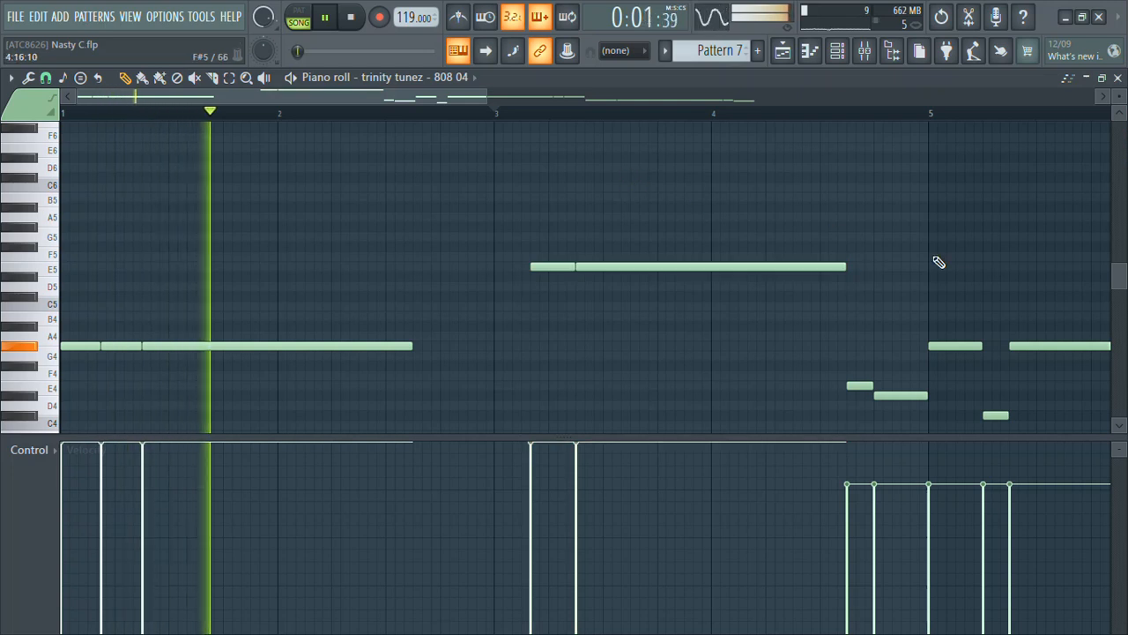
# - Transpose the E4 and D#4 notes ending bar 4 up one octave and raise them to maximum velocity
pyautogui.moveTo(879, 393); pyautogui.dragTo(879, 410)
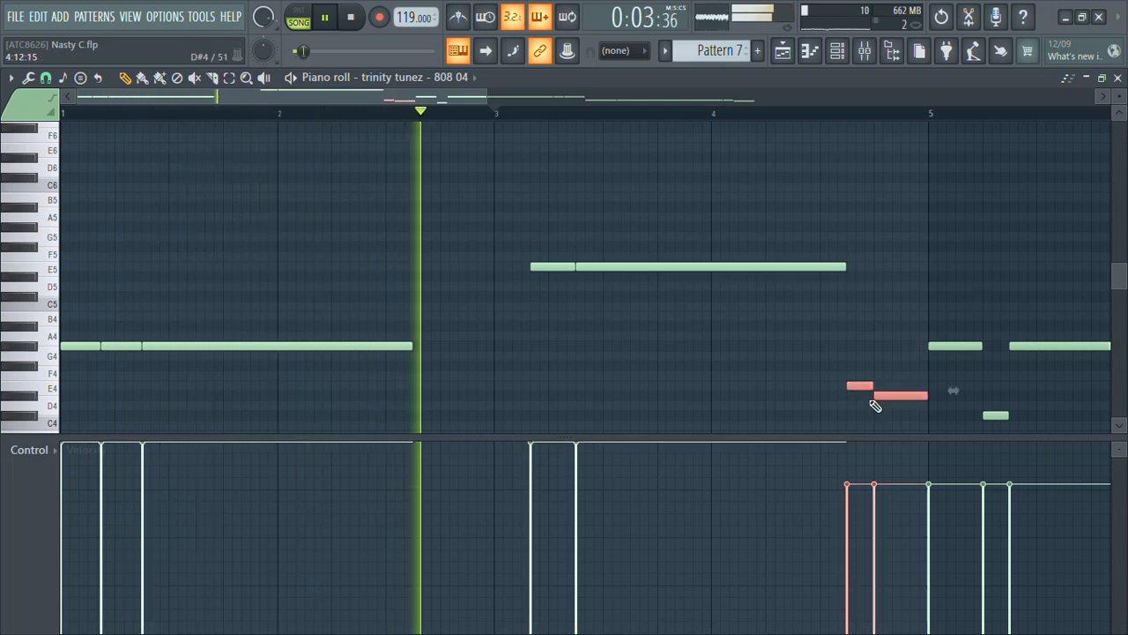
pyautogui.hotkey('ctrl', 'Up')
pyautogui.moveTo(887, 453); pyautogui.dragTo(856, 446)
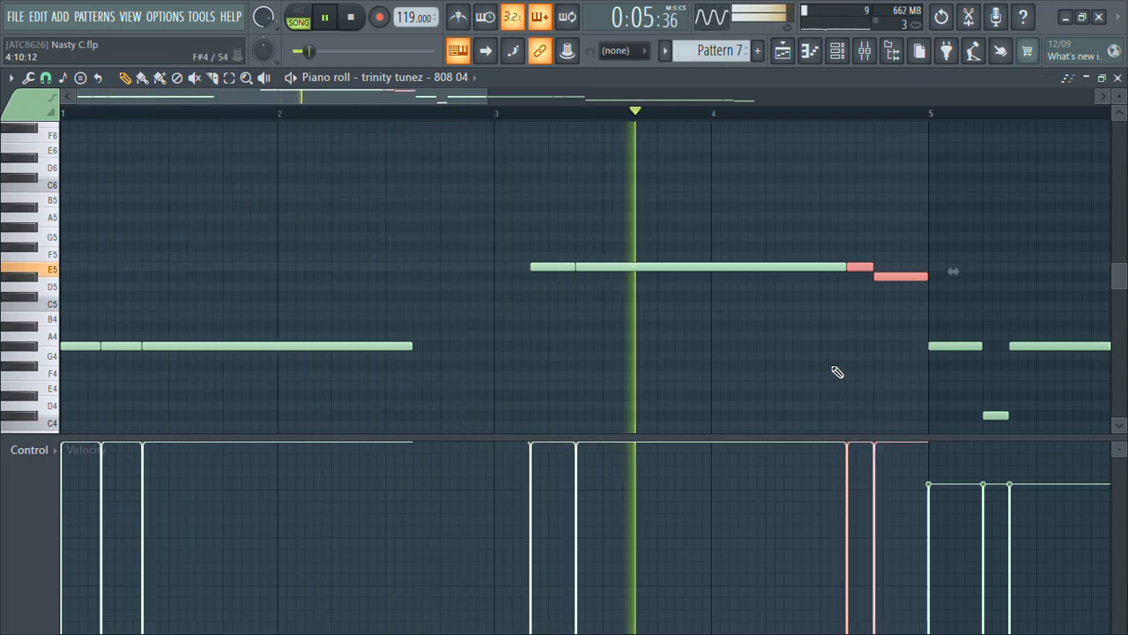
# - Start the first E5 note in bar 3 at step 4 and extend the preceding long G#4 note to meet it
pyautogui.click(587, 264)
pyautogui.moveTo(542, 267); pyautogui.dragTo(549, 267)
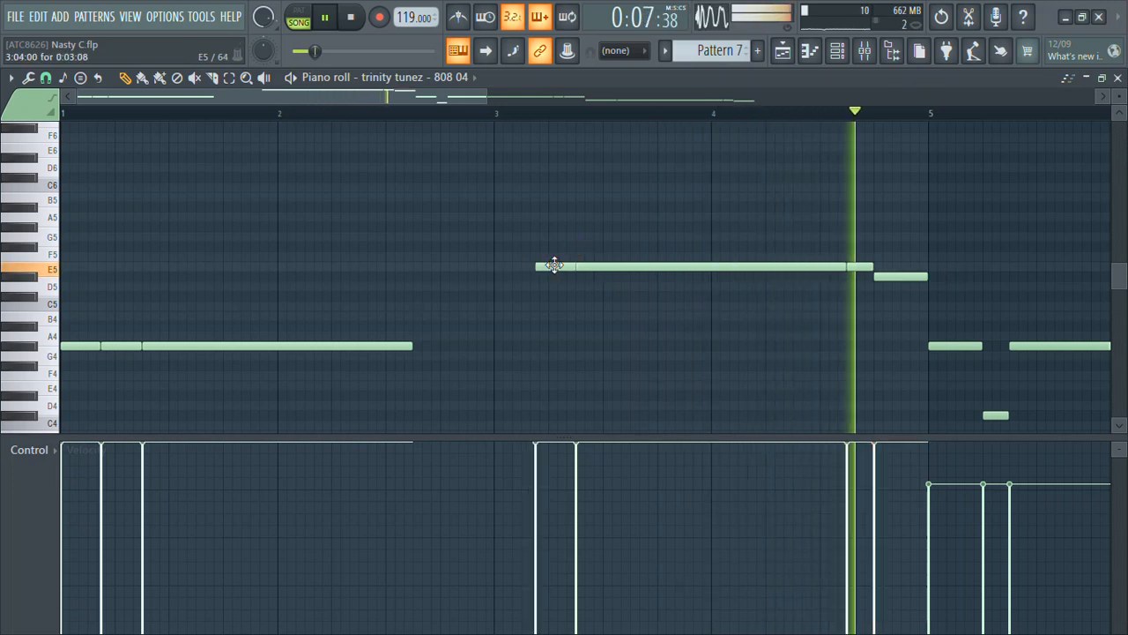
pyautogui.click(499, 113)
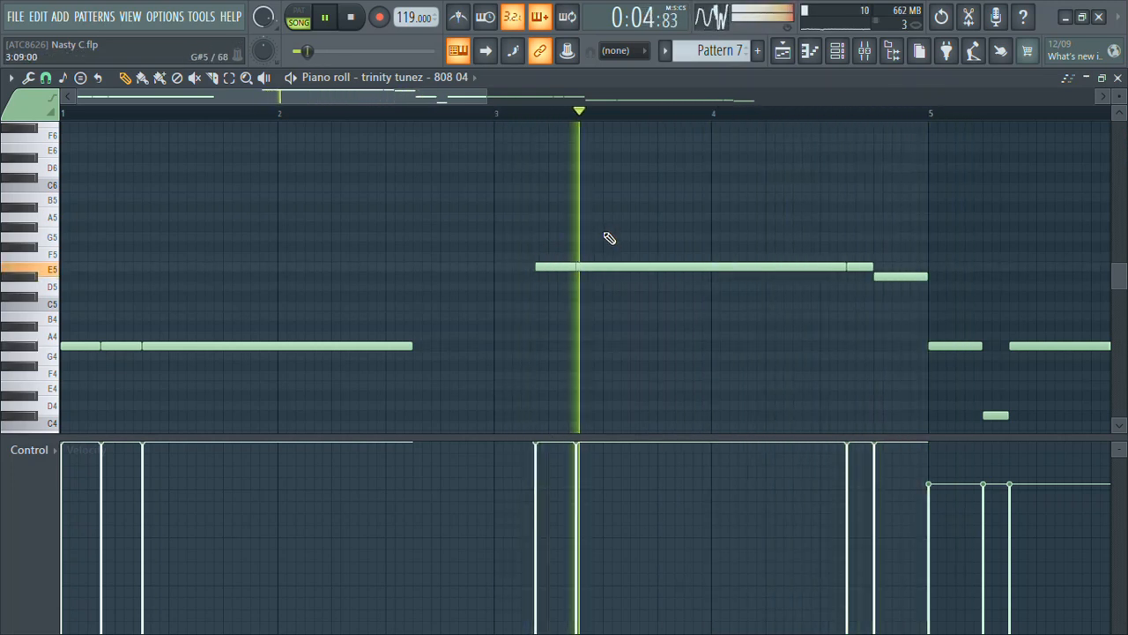
pyautogui.hotkey('ctrl', 'l')
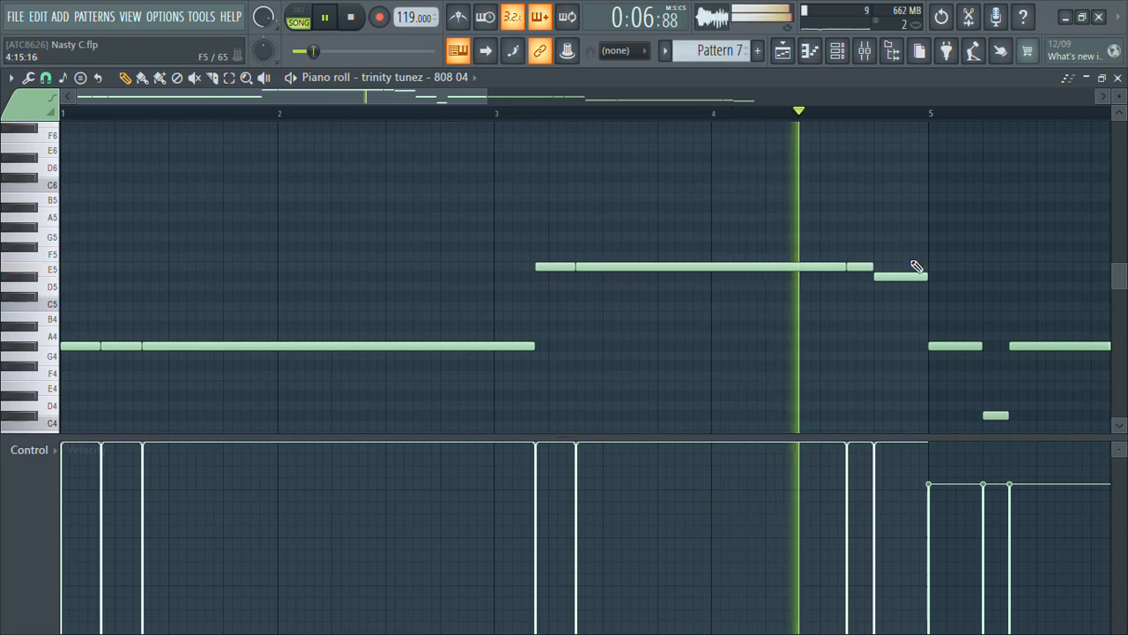
pyautogui.moveTo(894, 272); pyautogui.dragTo(905, 271)
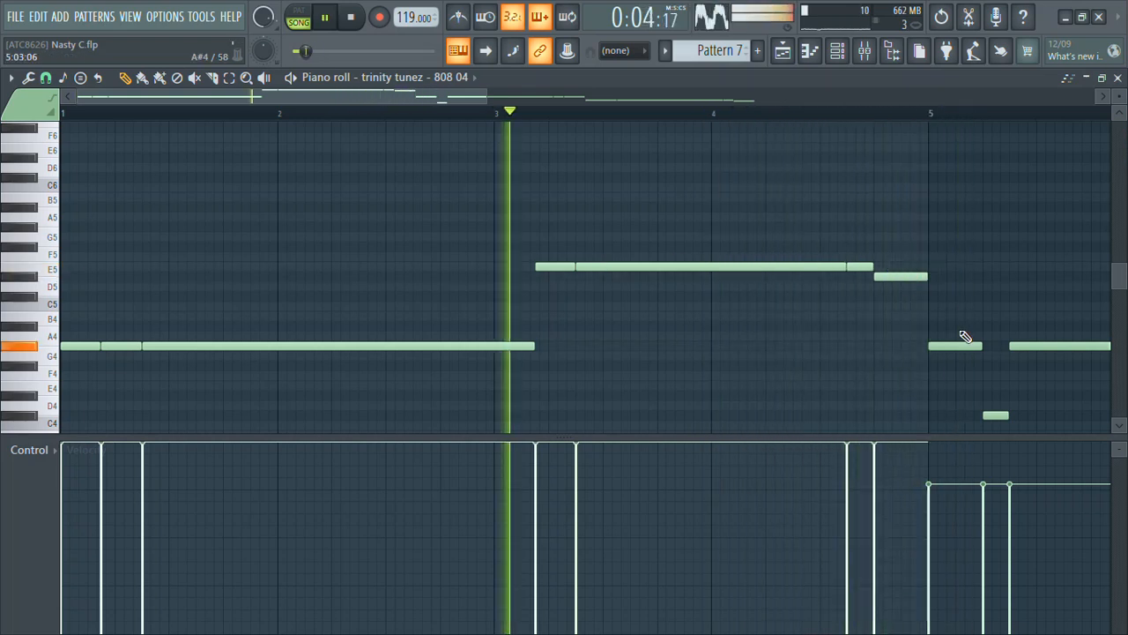
# - Try deleting the G#4 note that opens bar 5 and the short C#4 note after it
pyautogui.rightClick(969, 344)
pyautogui.moveTo(448, 100); pyautogui.dragTo(541, 119)
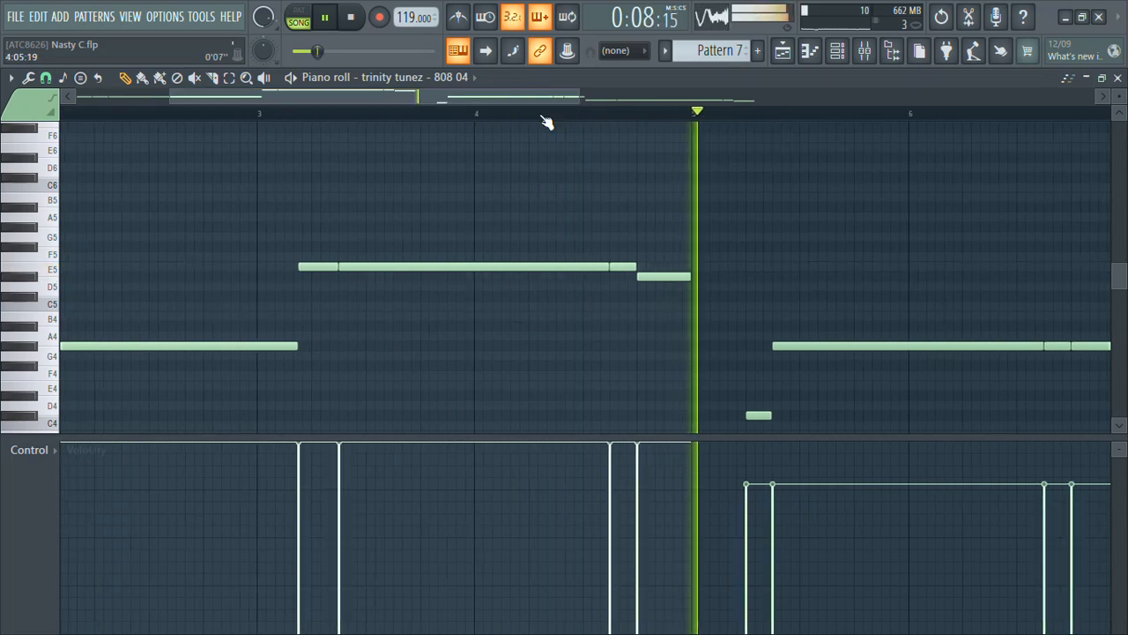
pyautogui.hotkey('ctrl', 'z')
pyautogui.press('space')
pyautogui.press('space')
pyautogui.rightClick(754, 415)
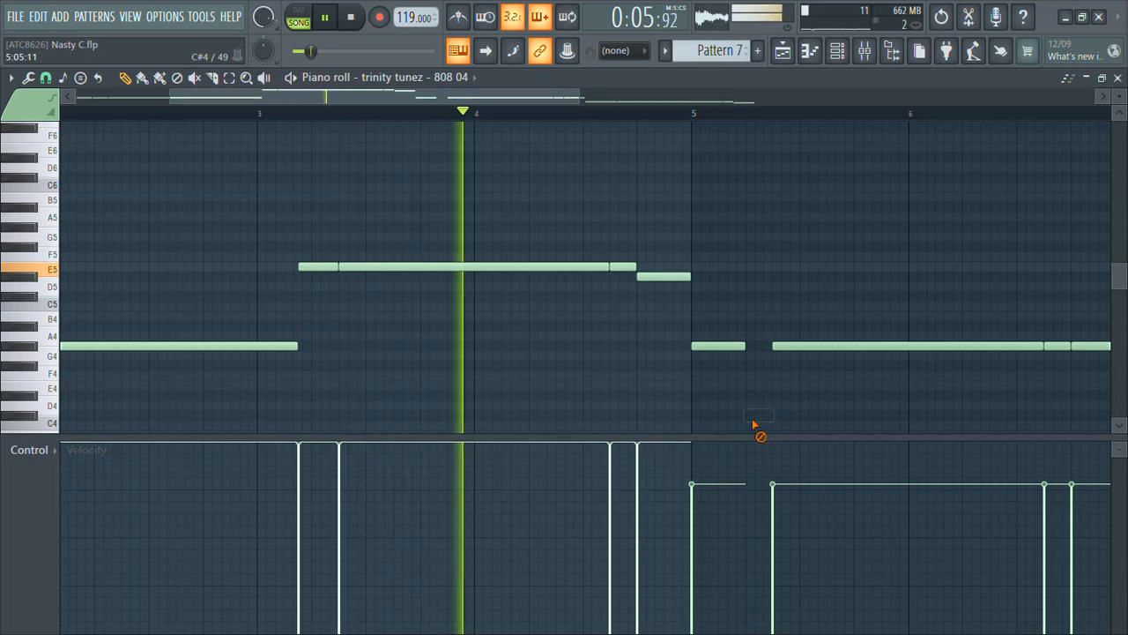
pyautogui.click(747, 417)
# - Move bar 5's first G#4 note to step 4, legato with its neighbours, and raise the bar's notes to maximum velocity
pyautogui.moveTo(720, 347); pyautogui.dragTo(759, 345)
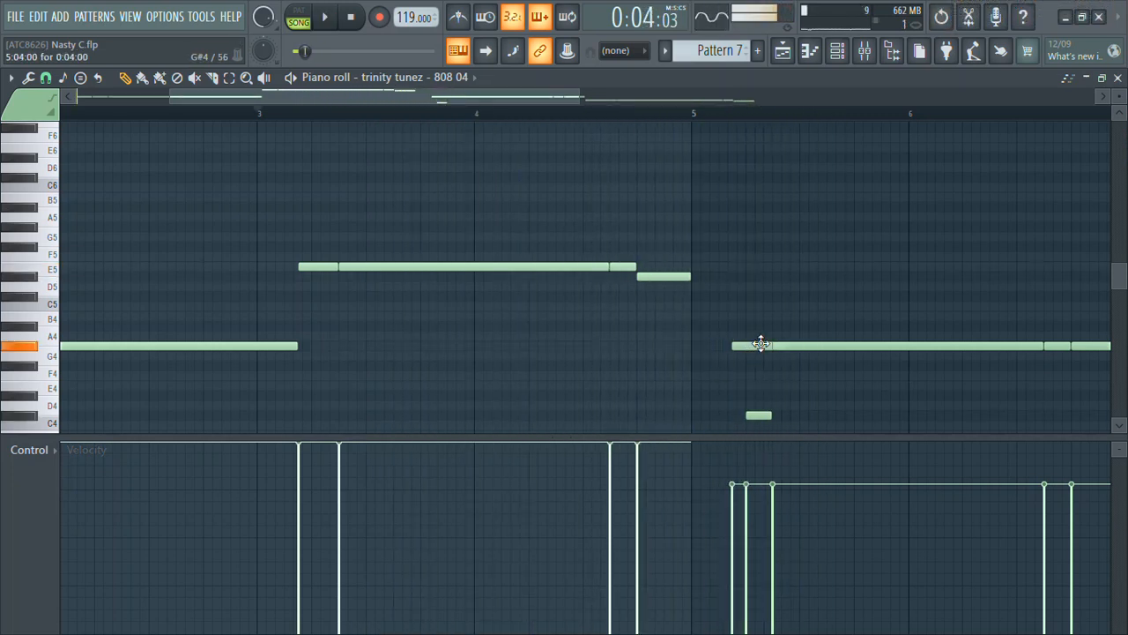
pyautogui.hotkey('ctrl', 'alt', 'z')
pyautogui.hotkey('ctrl', 'alt', 'z')
pyautogui.moveTo(747, 491)
pyautogui.mouseDown()
pyautogui.moveTo(732, 417)
pyautogui.moveTo(814, 418)
pyautogui.moveTo(781, 429)
pyautogui.mouseUp()
# - Transpose the short C#4 note and the long G#4 note in bar 5 up one octave
pyautogui.click(759, 415)
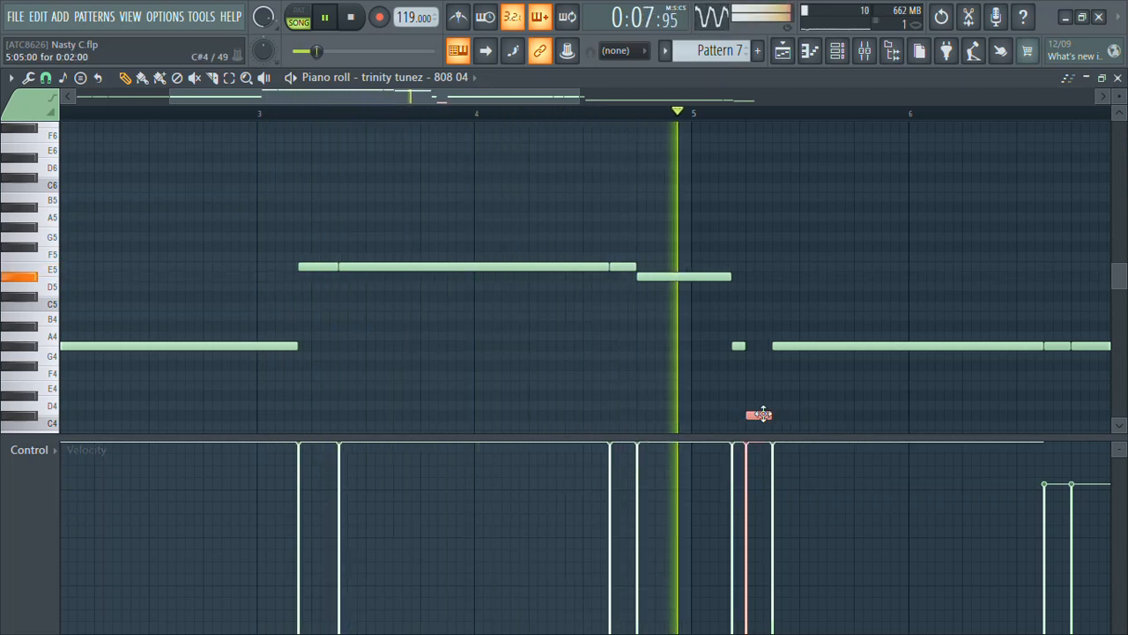
pyautogui.hotkey('ctrl', 'Up')
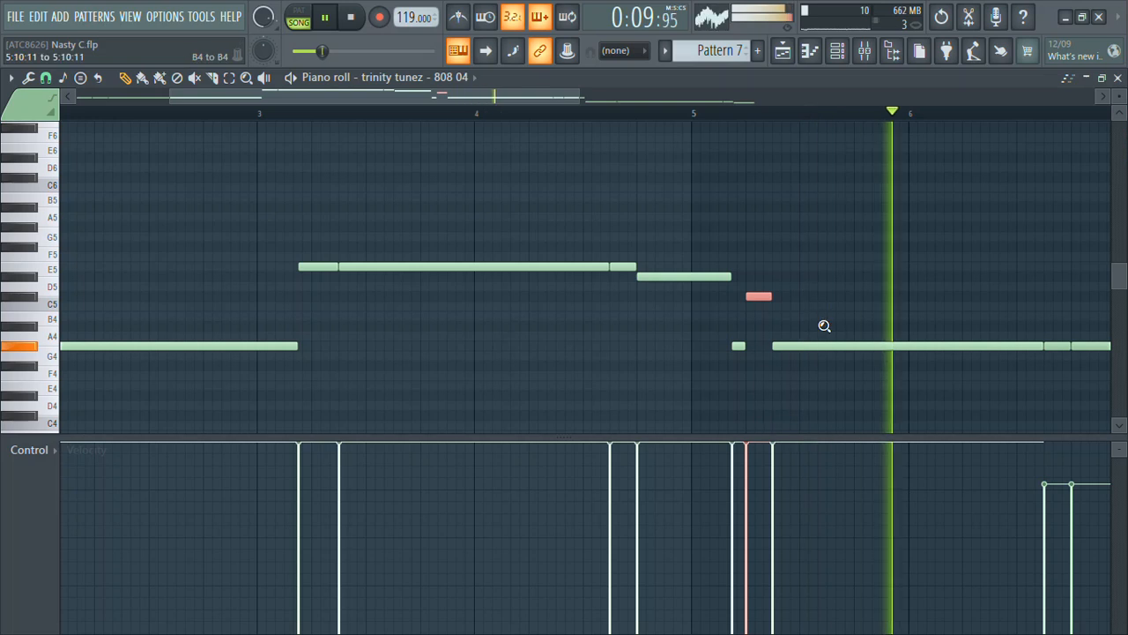
pyautogui.scroll(5, 824, 326)
pyautogui.scroll(-7, 811, 353)
pyautogui.click(647, 301)
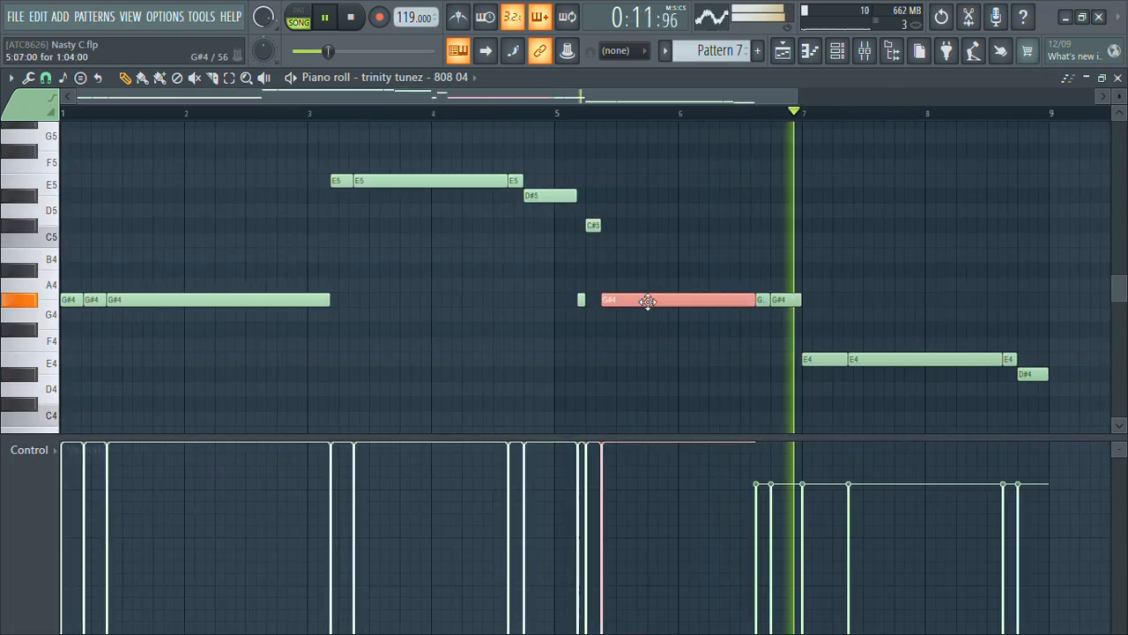
pyautogui.hotkey('ctrl', 'Up')
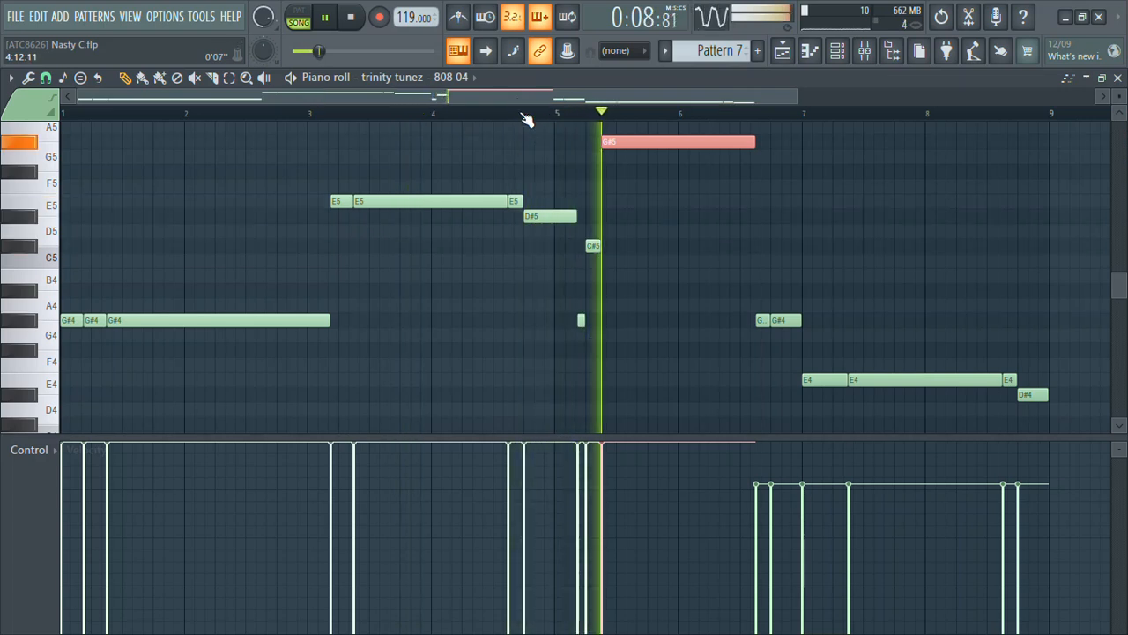
# - Change the short G#4 note at step 4 of bar 5 to B4 and the C#5 note after it to B5
pyautogui.click(581, 320)
pyautogui.hotkey('ctrl', 'Up')
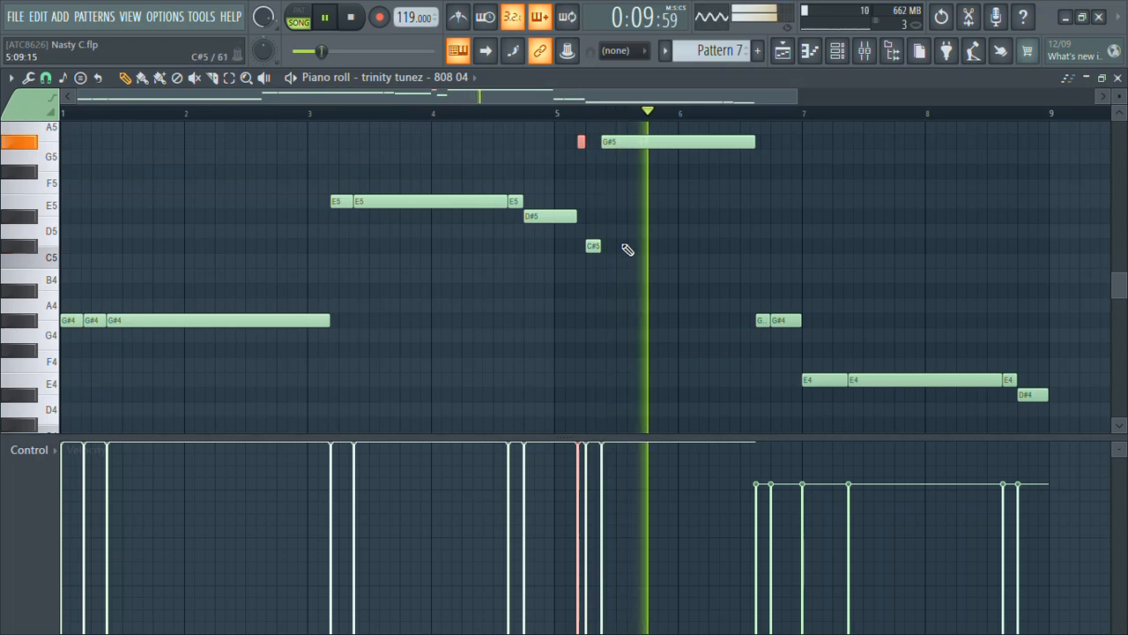
pyautogui.press('space')
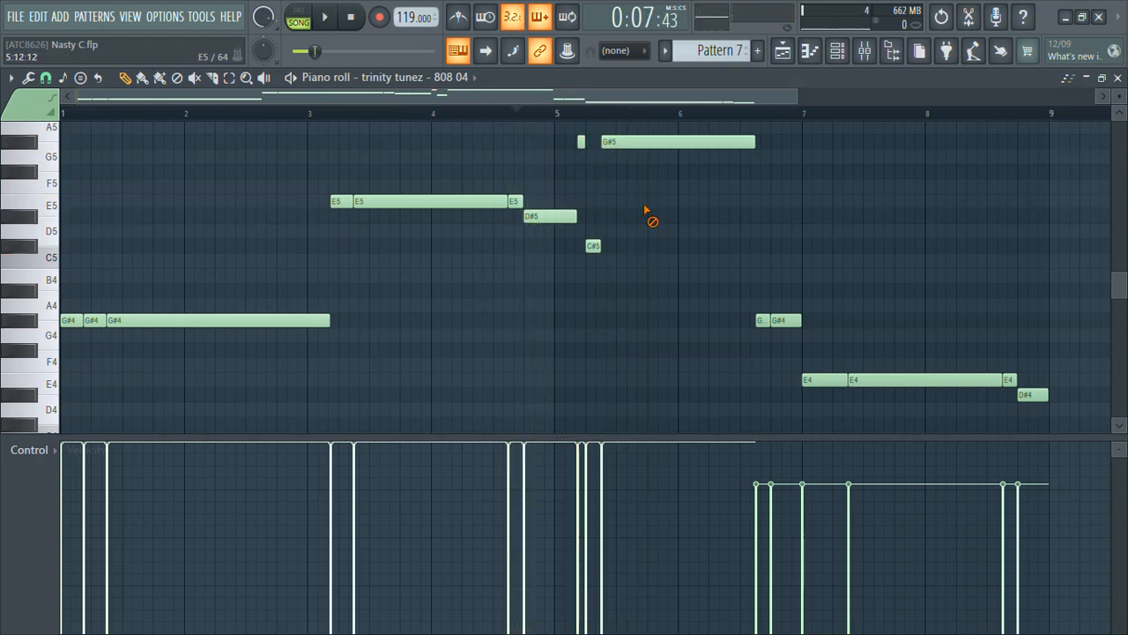
pyautogui.press('space')
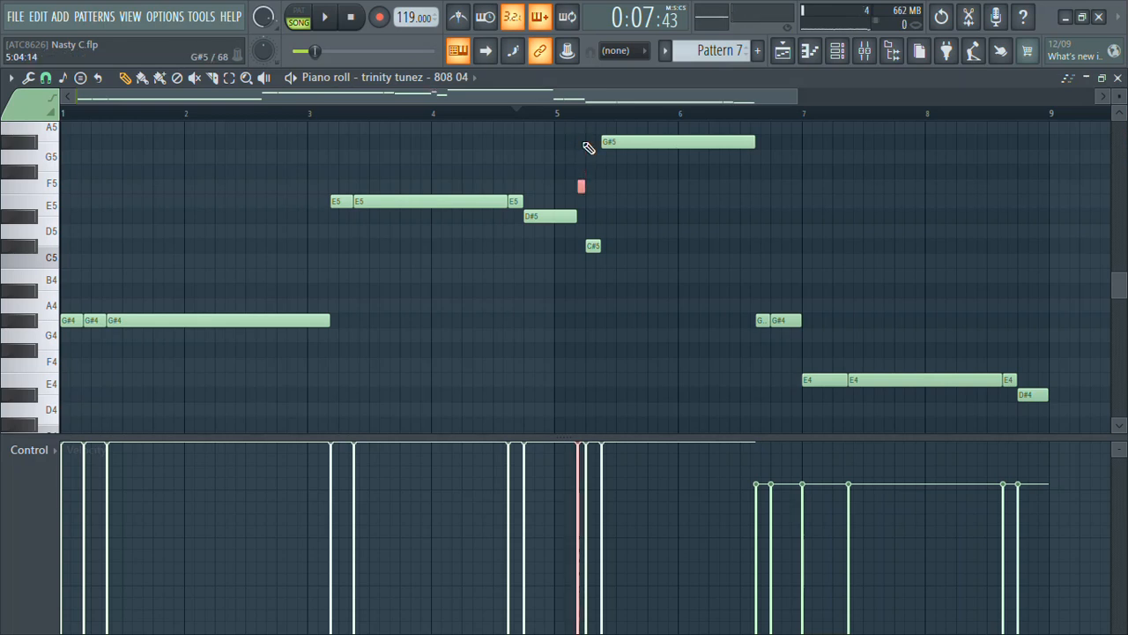
pyautogui.press('space')
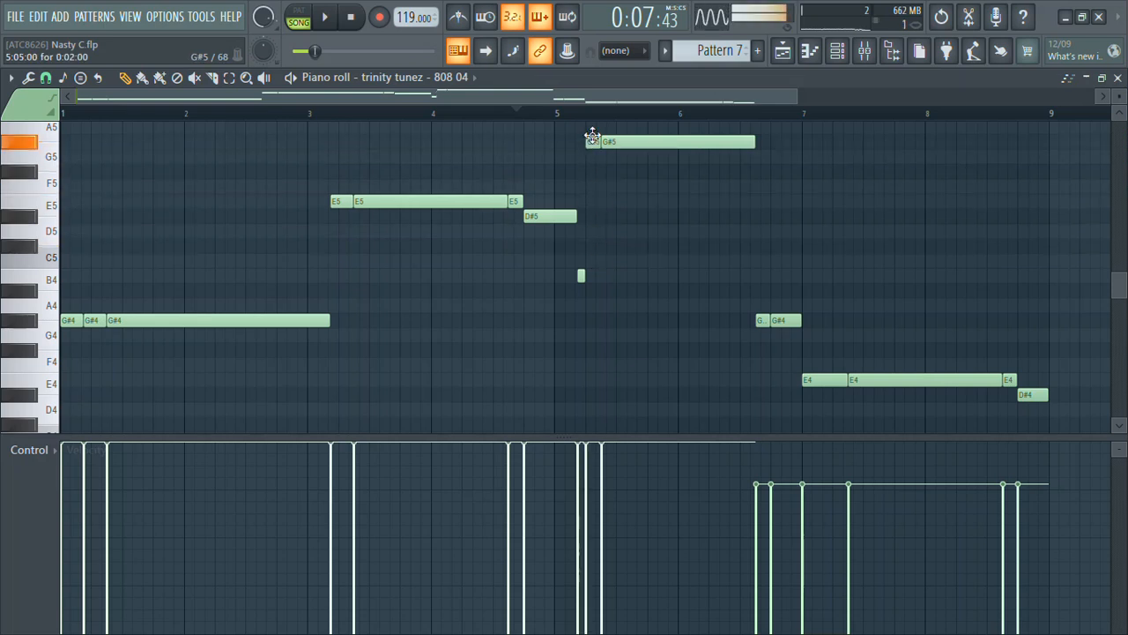
pyautogui.scroll(2, 592, 124)
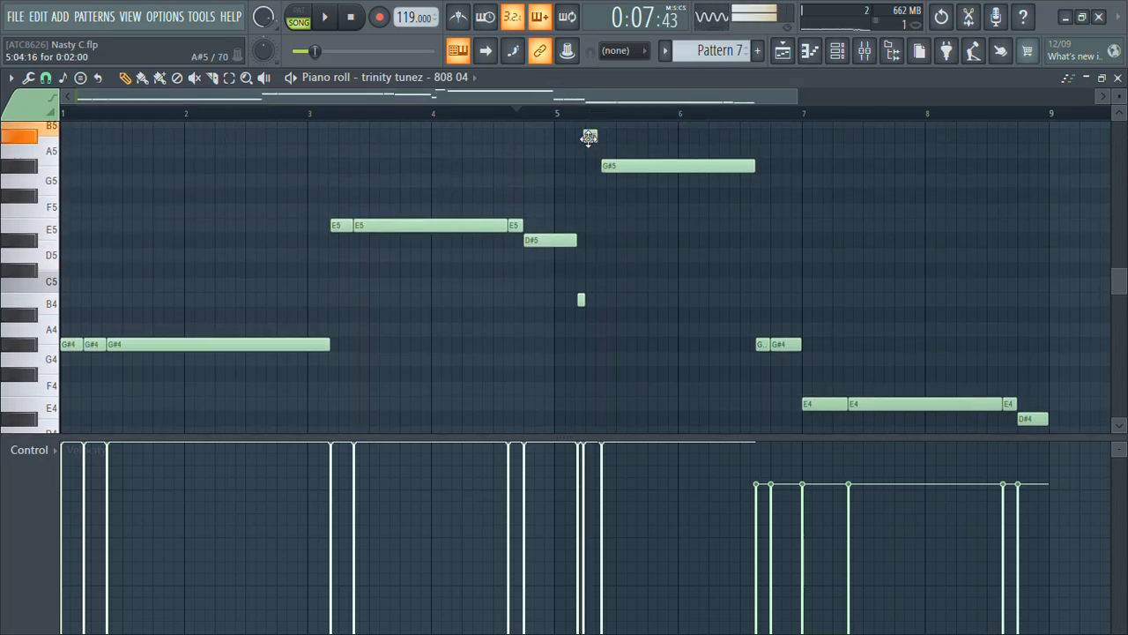
pyautogui.moveTo(592, 125); pyautogui.dragTo(591, 123)
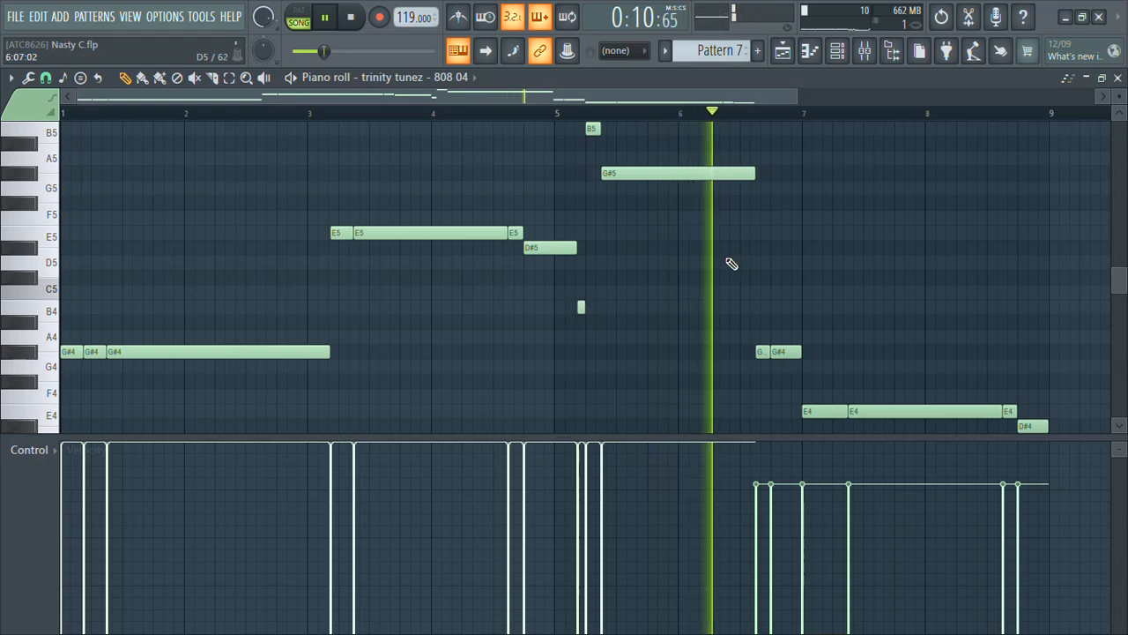
# - Transpose the two G#4 notes ending bar 6 up one octave and delete the shorter first one
pyautogui.moveTo(815, 359); pyautogui.dragTo(737, 353)
pyautogui.hotkey('ctrl', 'Up')
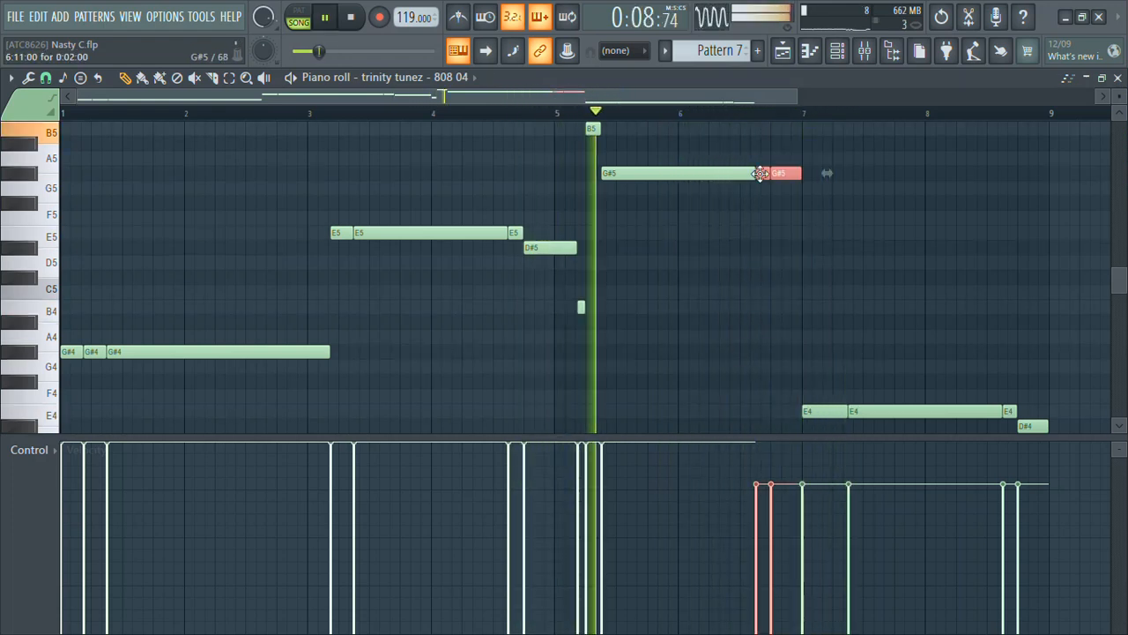
pyautogui.rightClick(762, 174)
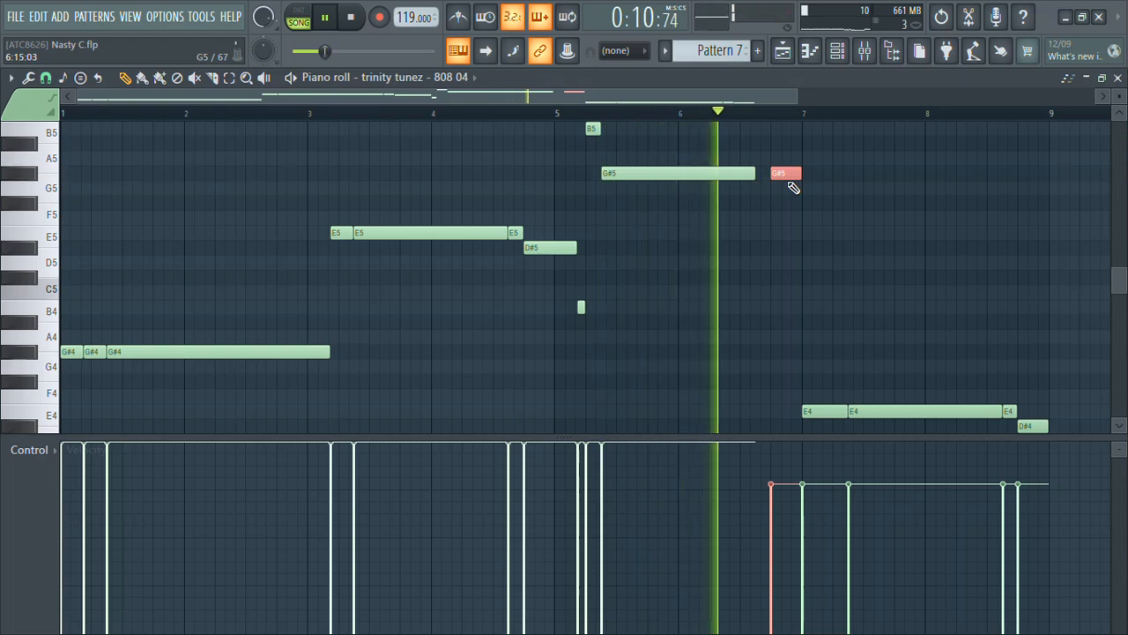
# - Chop the G#5 note ending bar 6 into four short notes and raise them to maximum velocity
pyautogui.hotkey('alt', 'u')
pyautogui.moveTo(516, 283); pyautogui.dragTo(532, 295)
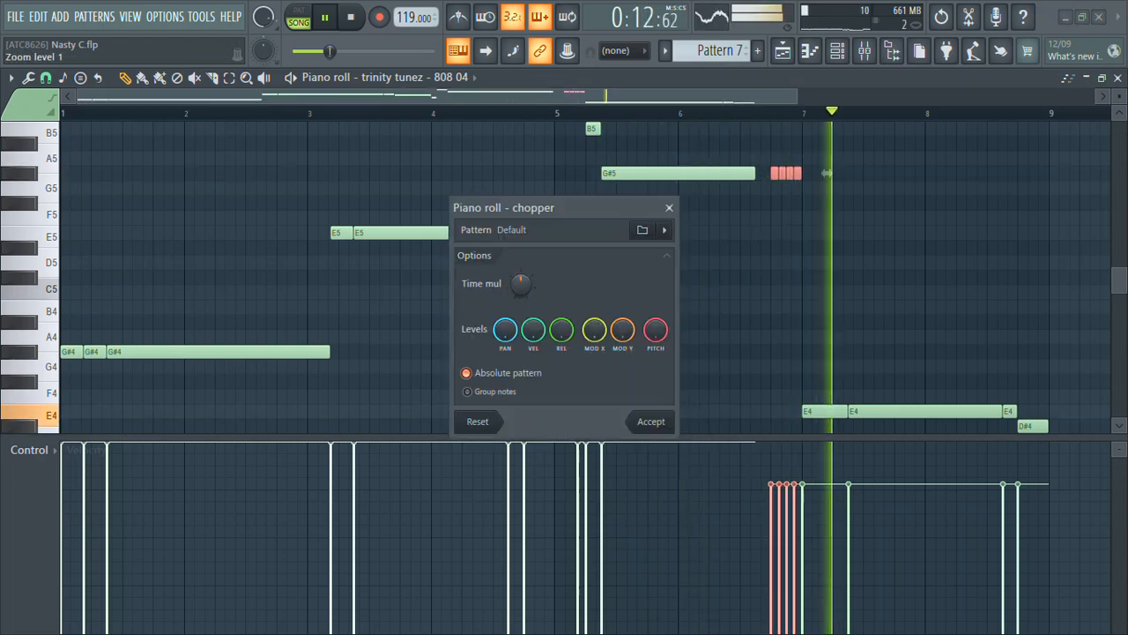
pyautogui.click(654, 421)
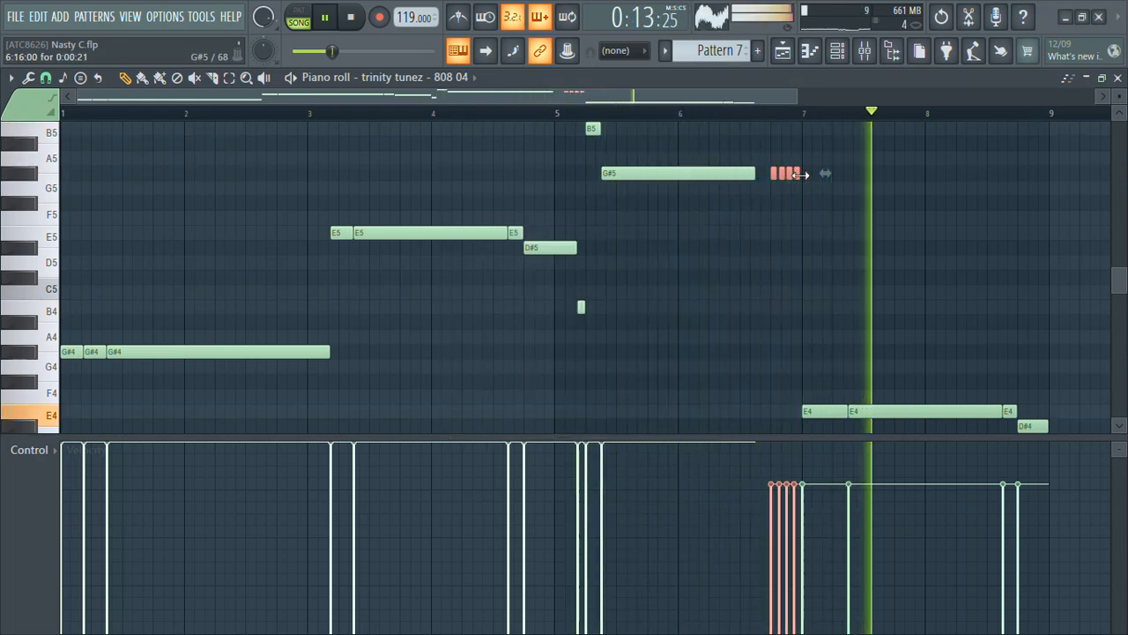
pyautogui.moveTo(797, 483)
pyautogui.mouseDown()
pyautogui.moveTo(836, 461)
pyautogui.moveTo(795, 473)
pyautogui.moveTo(746, 398)
pyautogui.mouseUp()
# - Delete the third chopped G#5 note ending bar 6 and extend the remaining G#5 notes to close the gaps, checking against playback
pyautogui.press('space')
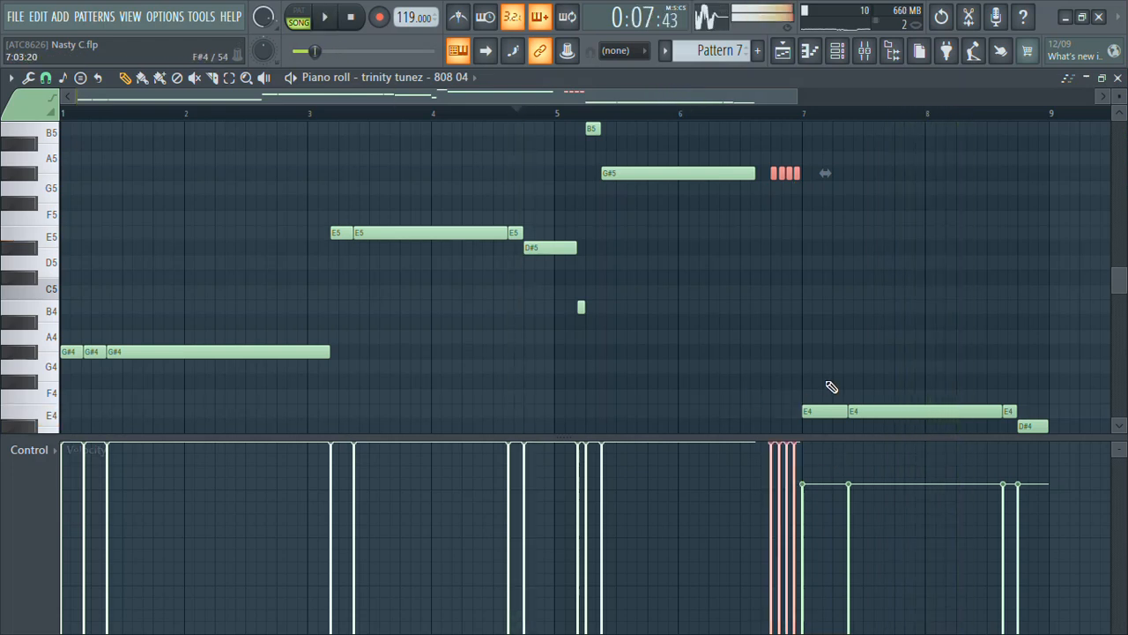
pyautogui.click(750, 113)
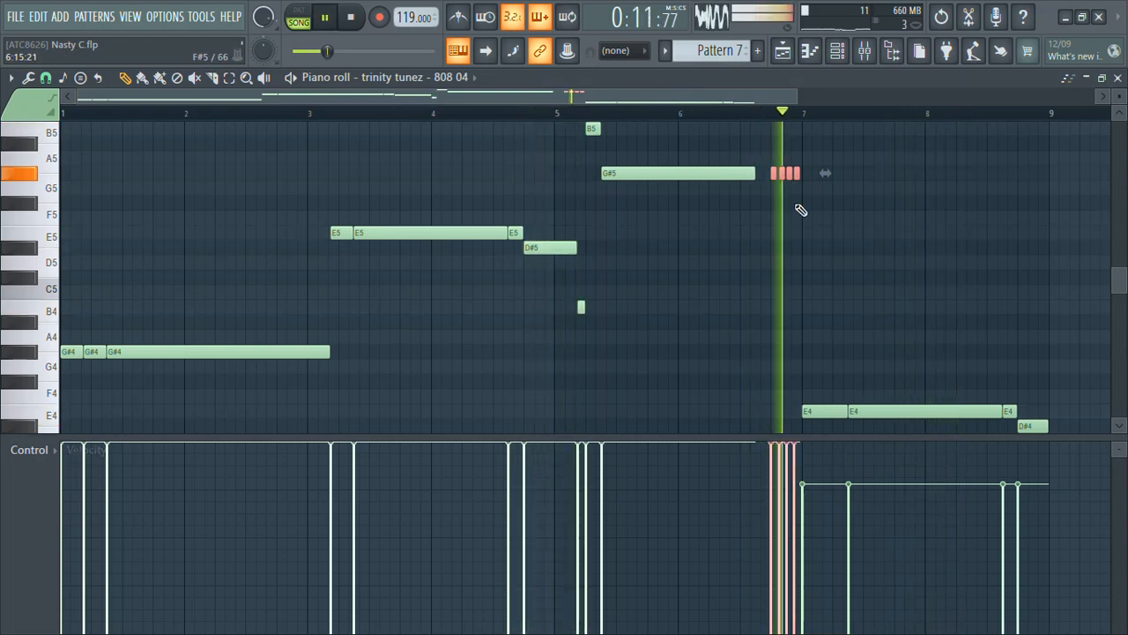
pyautogui.rightClick(788, 174)
pyautogui.press('space')
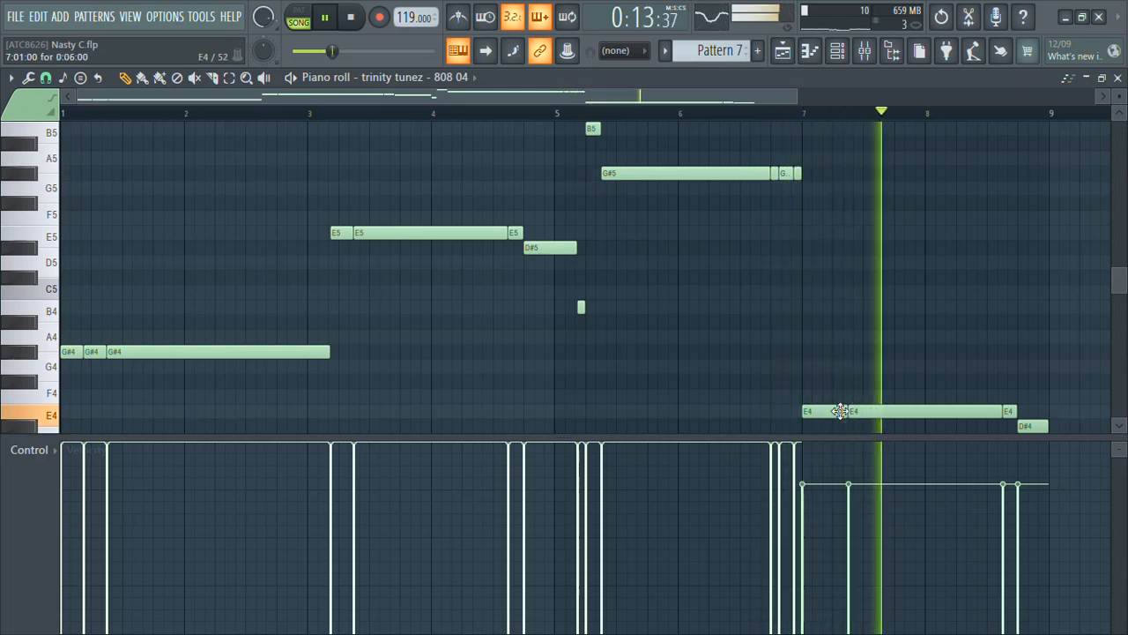
# - Transpose the two E4 notes filling bars 7 and 8 up one octave and raise them to maximum velocity
pyautogui.click(840, 410)
pyautogui.keyDown('shift'); pyautogui.click(883, 409); pyautogui.keyUp('shift')
pyautogui.hotkey('ctrl', 'Up')
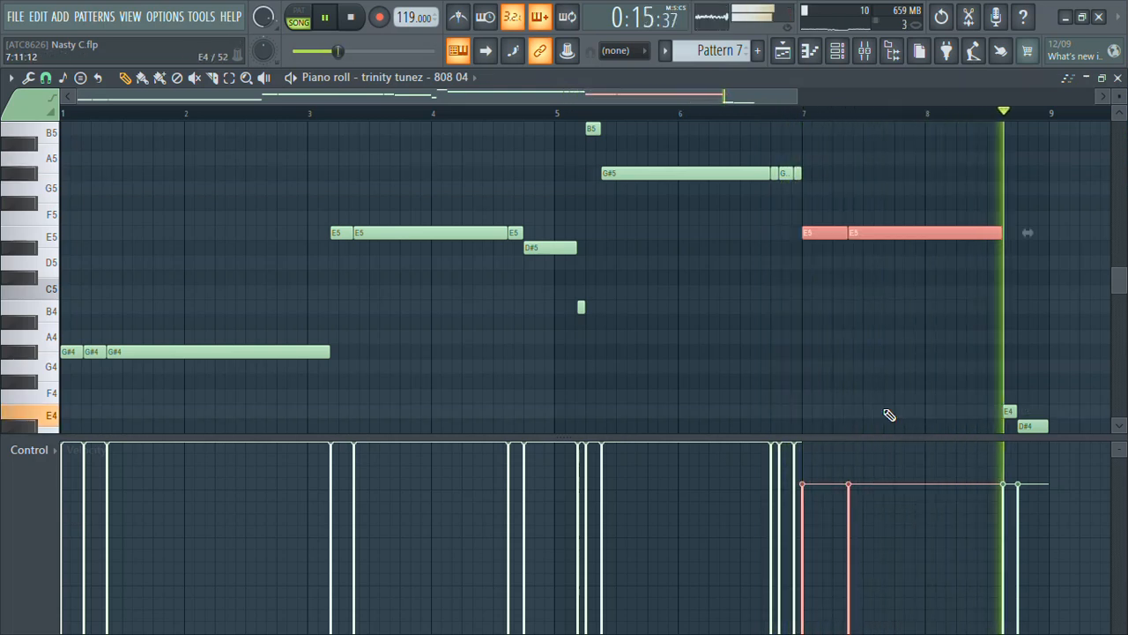
pyautogui.click(893, 285)
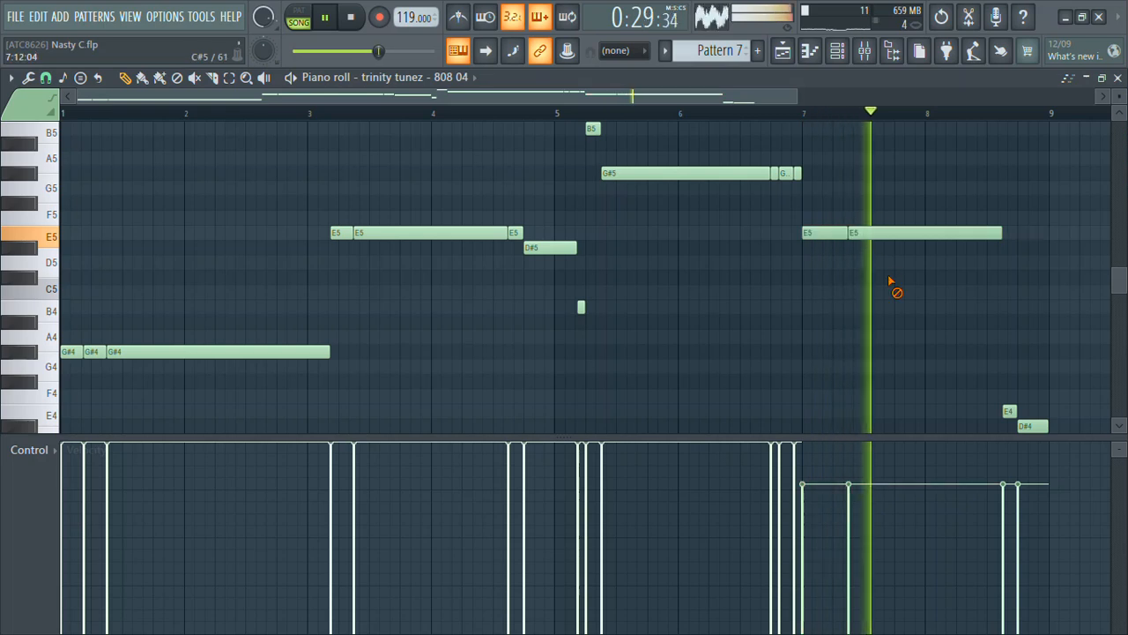
pyautogui.click(842, 478)
pyautogui.moveTo(842, 478); pyautogui.dragTo(801, 402)
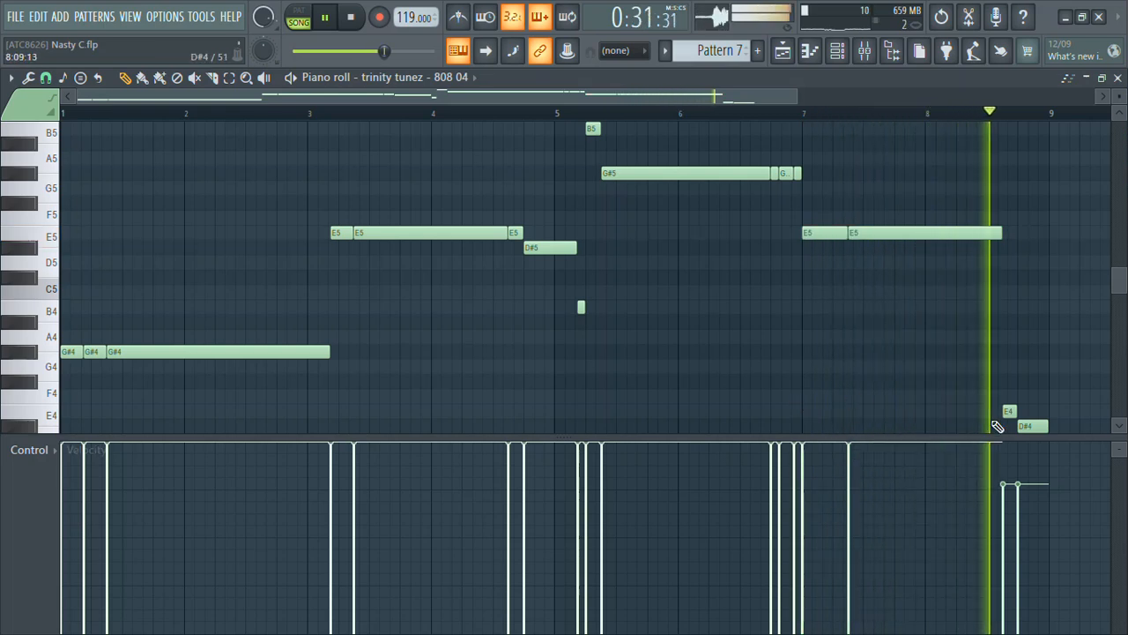
# - Transpose the short E4 note near the end of bar 8 up one octave and replace the closing D#4 with a shorter D#6 note
pyautogui.press('space')
pyautogui.rightClick(1029, 426)
pyautogui.keyDown('ctrl'); pyautogui.click(1007, 412); pyautogui.keyUp('ctrl')
pyautogui.hotkey('ctrl', 'Up')
pyautogui.hotkey('ctrl', 'Up')
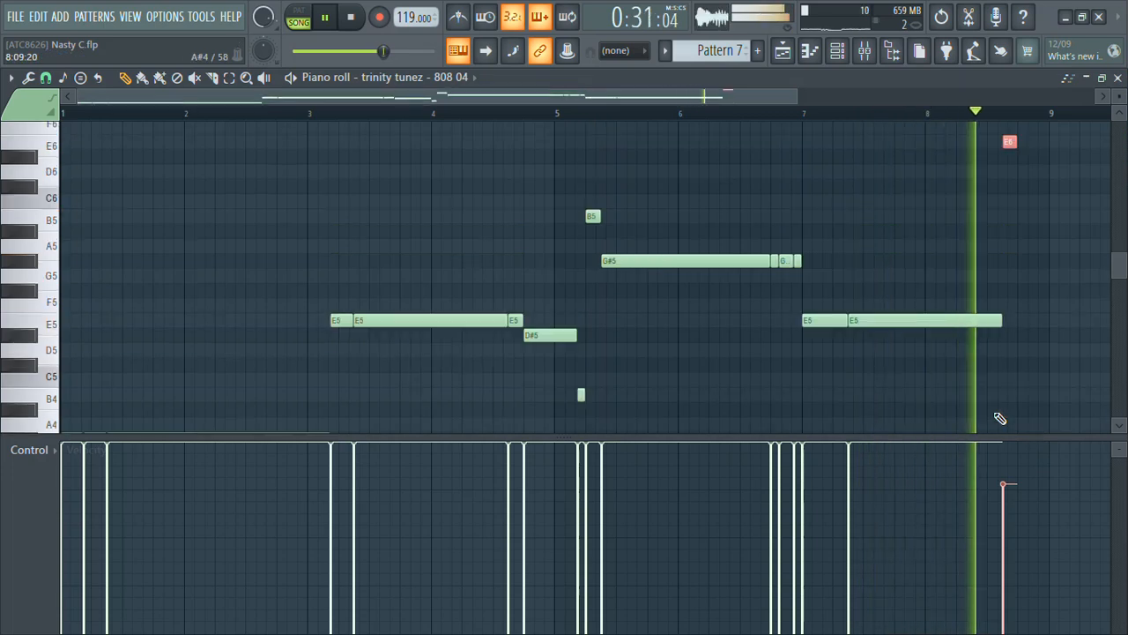
pyautogui.hotkey('ctrl', 'Down')
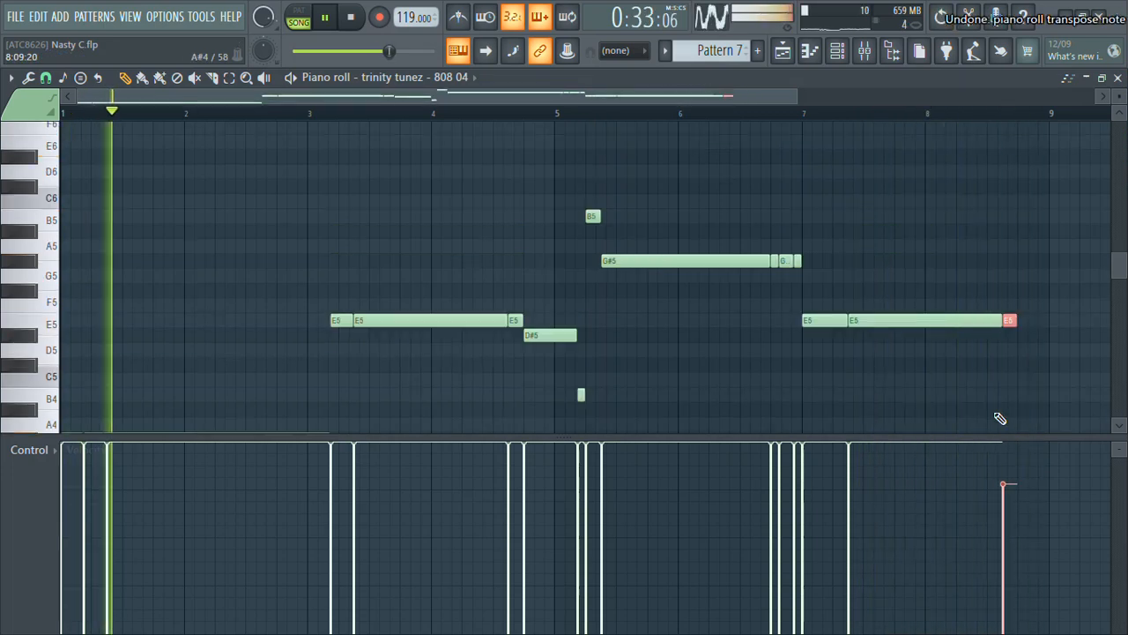
pyautogui.moveTo(1010, 327); pyautogui.dragTo(1020, 335)
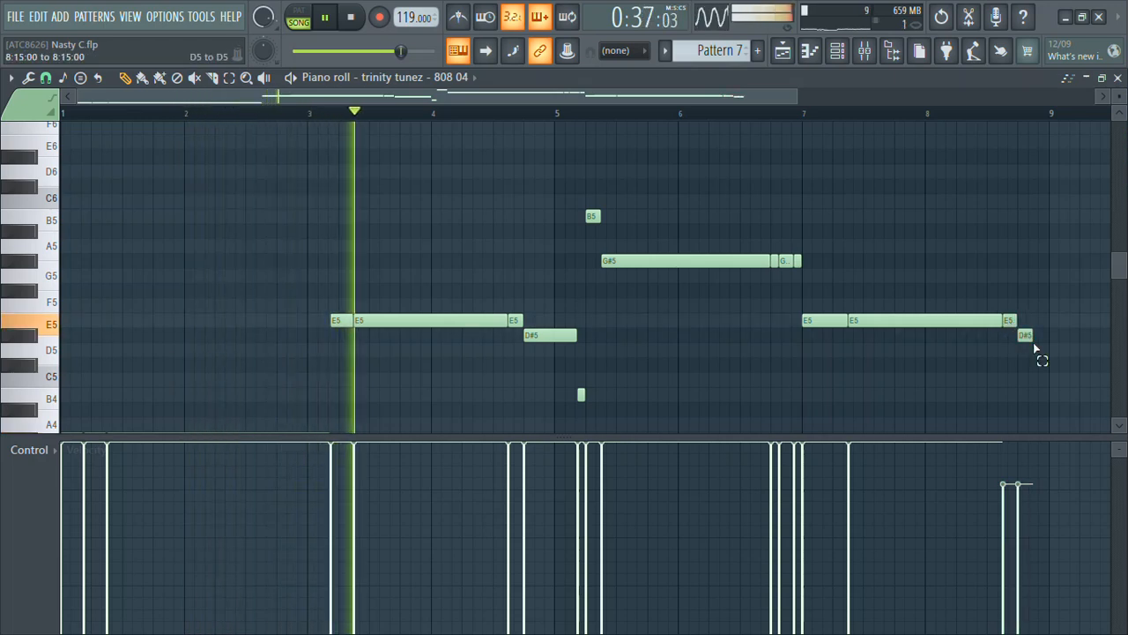
pyautogui.hotkey('ctrl', 'Up')
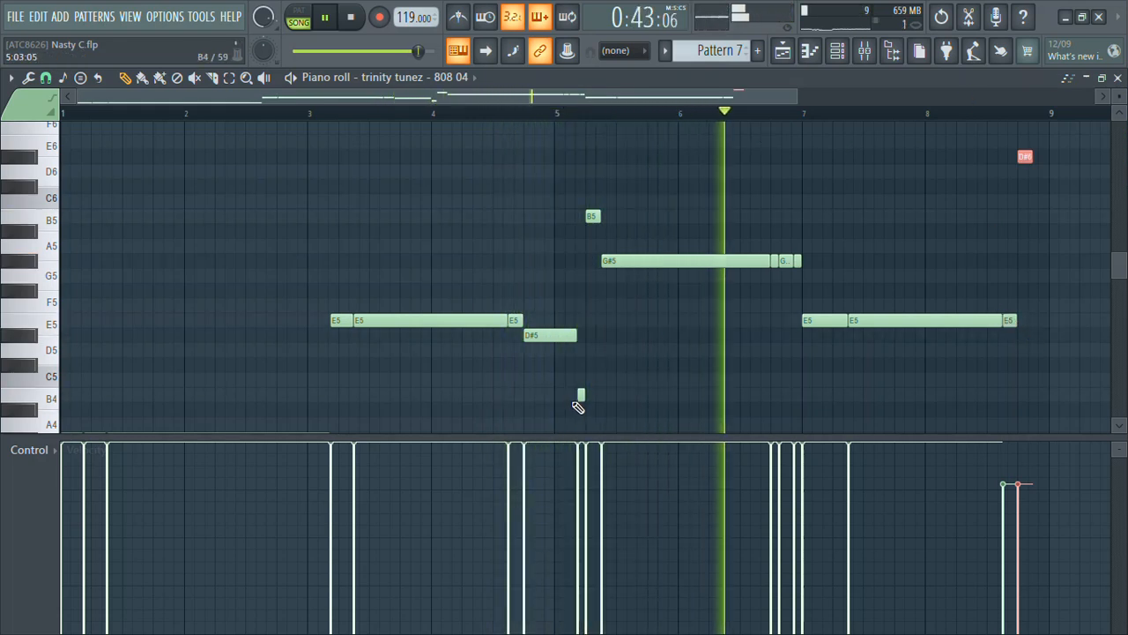
# - Transpose the short B4 note at the start of bar 5 to G#5 and replay the passage around it
pyautogui.click(581, 395)
pyautogui.hotkey('ctrl', 'Up')
pyautogui.hotkey('shift', 'Down')
pyautogui.hotkey('shift', 'Down')
pyautogui.hotkey('shift', 'Down')
pyautogui.hotkey('ctrl', 'Down')
pyautogui.click(555, 114)
pyautogui.hotkey('ctrl', 'Up')
pyautogui.click(550, 116)
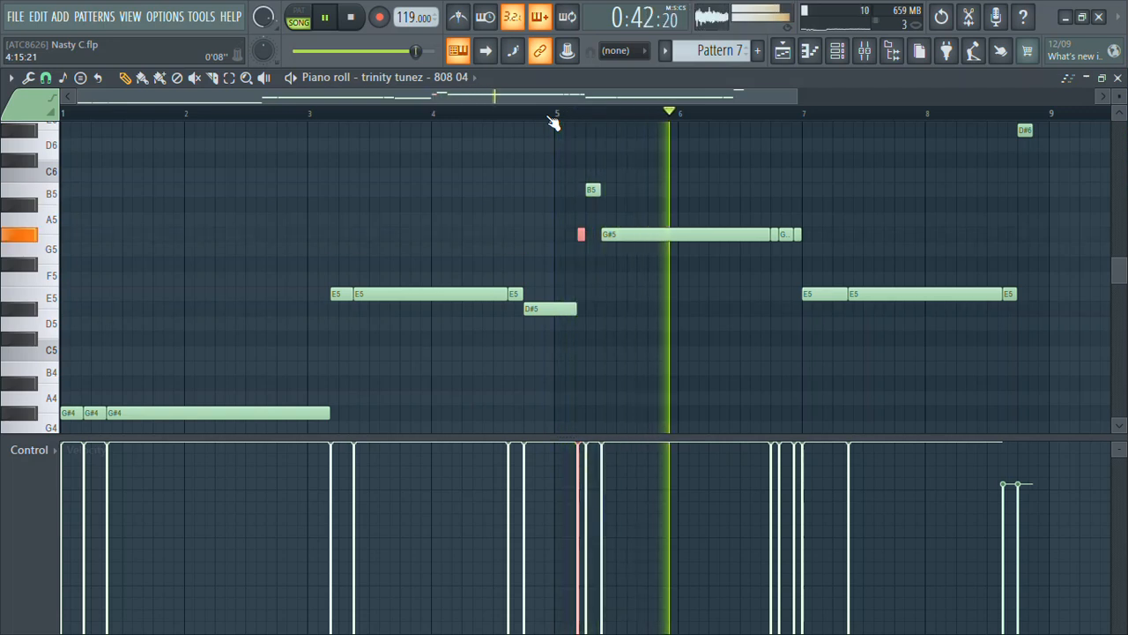
# - Lower the short G#5 note at the start of bar 5 to E5 and audition it from bar 5
pyautogui.hotkey('shift', 'Down')
pyautogui.hotkey('shift', 'Down')
pyautogui.hotkey('shift', 'Down')
pyautogui.hotkey('shift', 'Down')
pyautogui.click(550, 116)
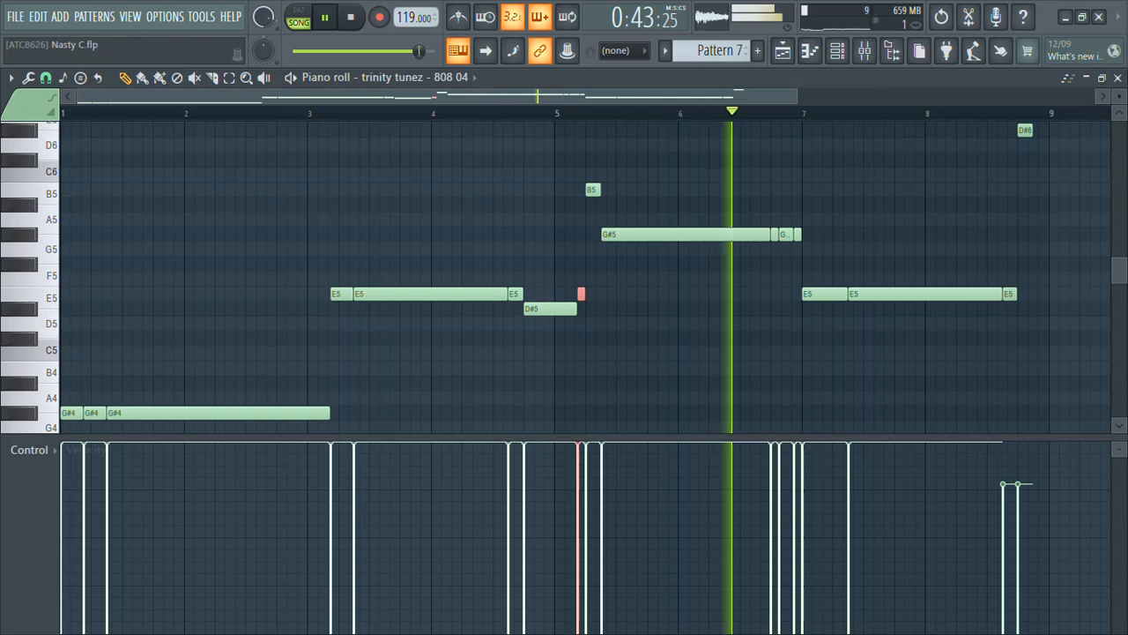
# - Audition samples in the kit's 808 folder, load 808 17 into the bassline channel in place of 808 04, and play the beat
pyautogui.click(893, 51)
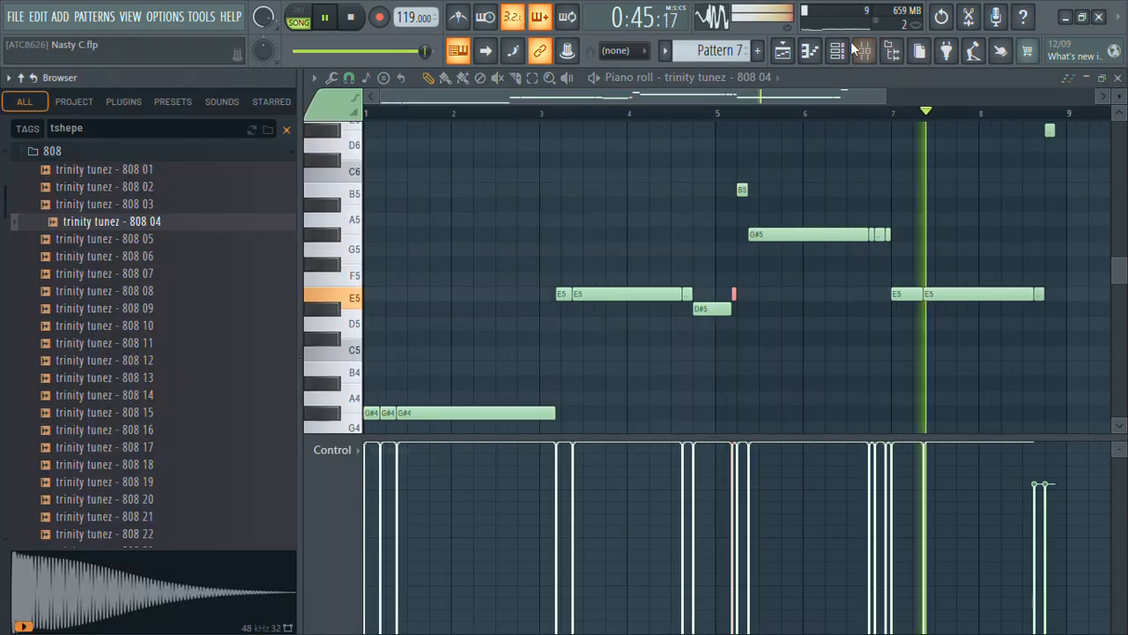
pyautogui.click(839, 51)
pyautogui.click(176, 446)
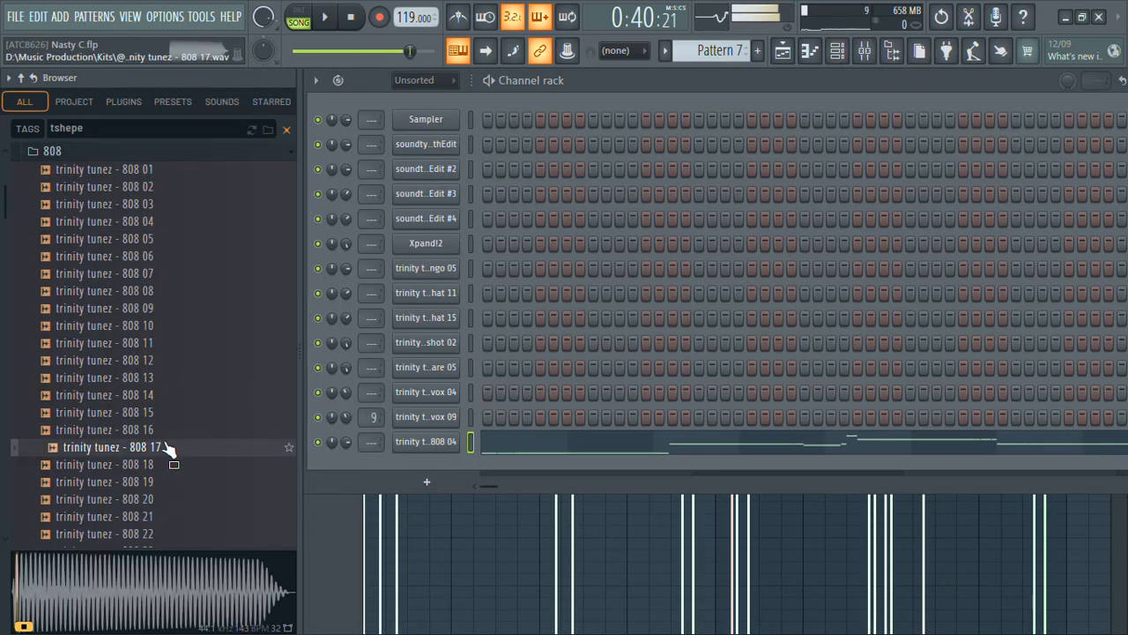
pyautogui.click(152, 431)
pyautogui.press('Down')
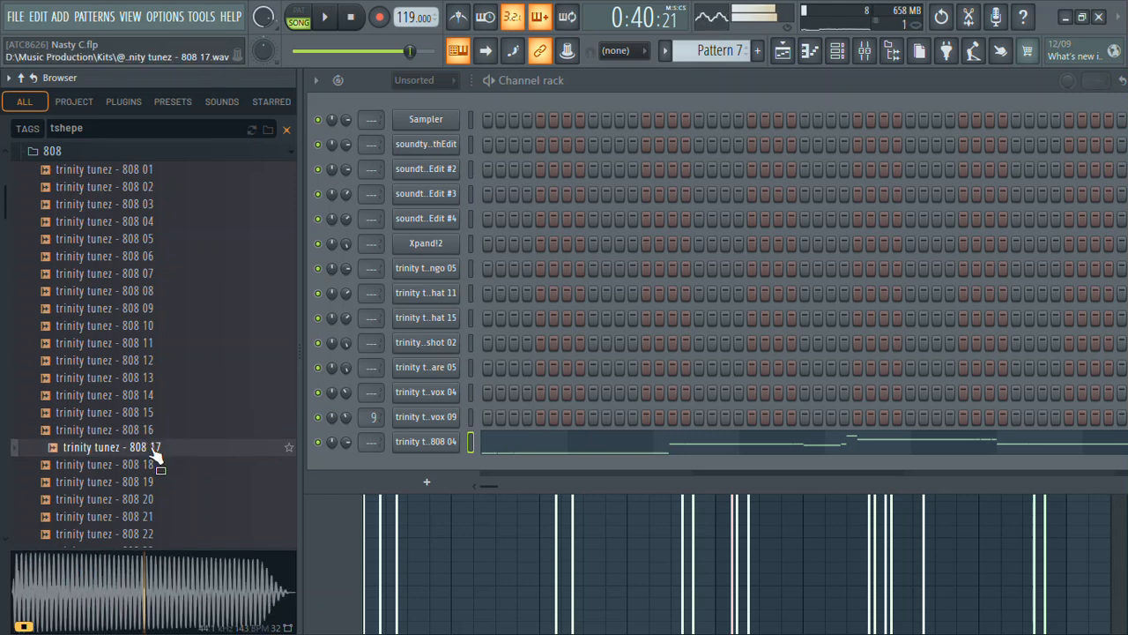
pyautogui.rightClick(154, 451)
pyautogui.click(242, 256)
pyautogui.press('space')
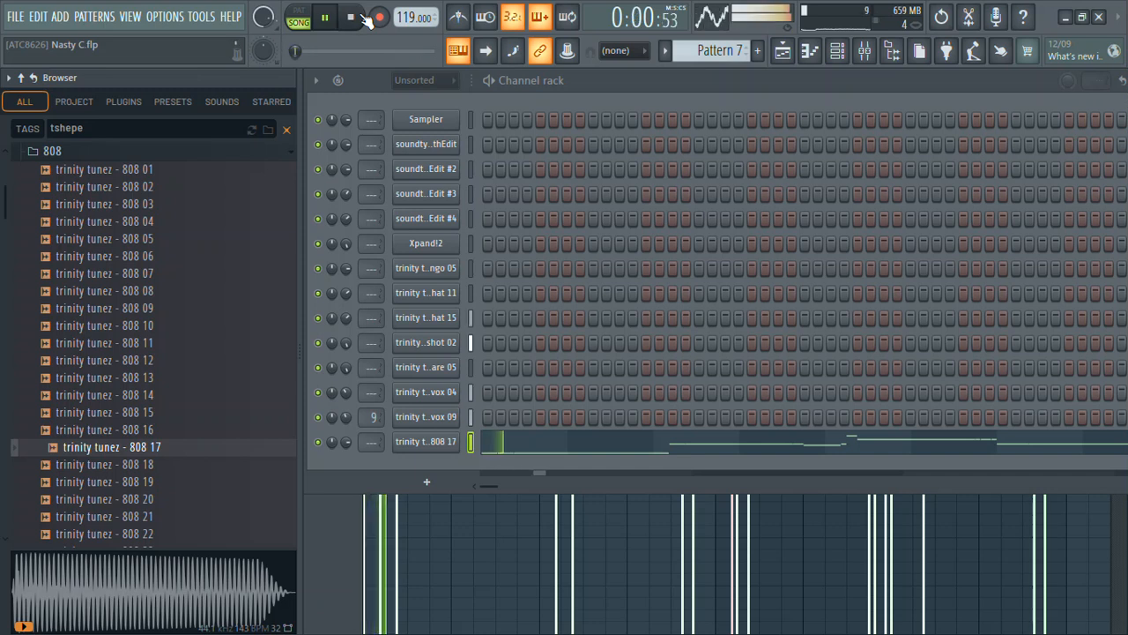
# - Lower the bassline notes following the opening G#4 group by one octave, and raise the whole bassline one octave
pyautogui.click(526, 453)
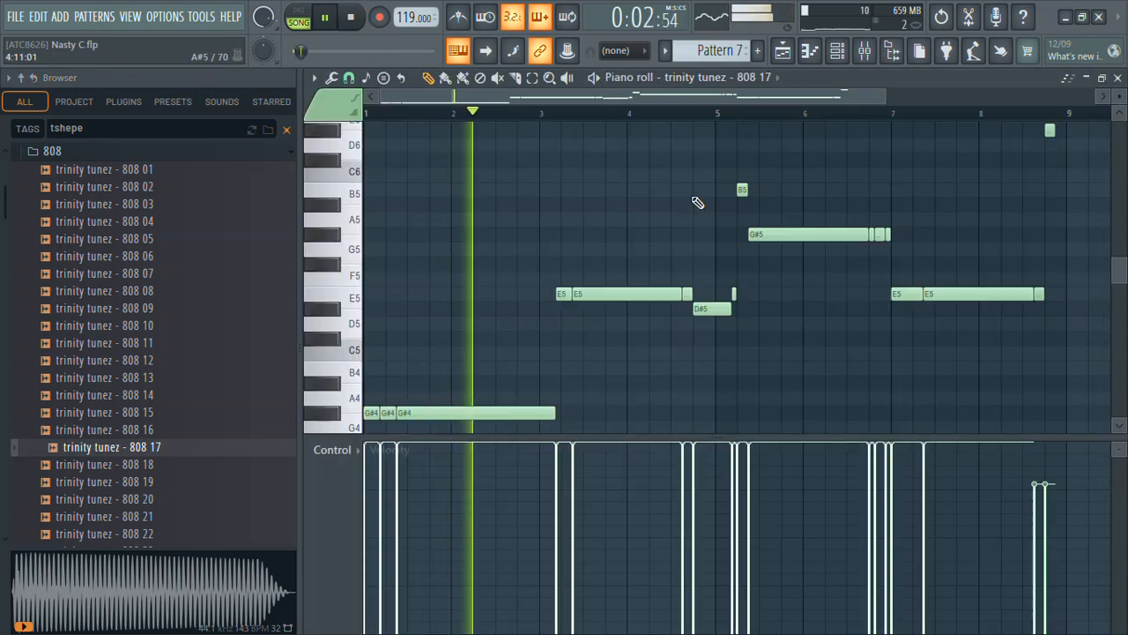
pyautogui.moveTo(1075, 348); pyautogui.dragTo(667, 147)
pyautogui.hotkey('ctrl', 'Down')
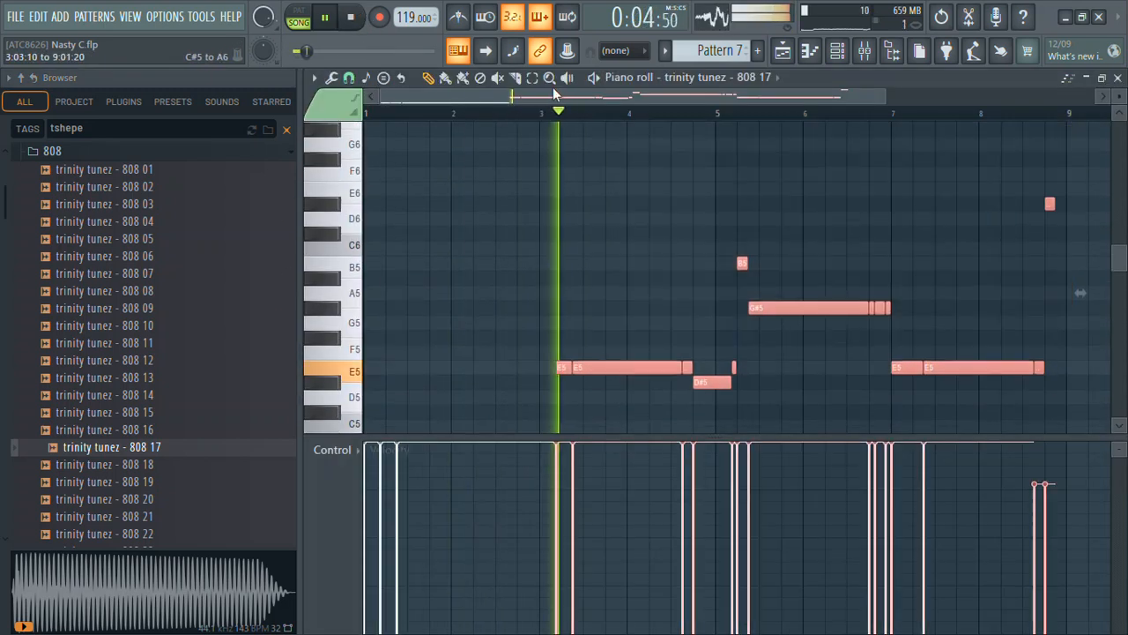
pyautogui.click(718, 225)
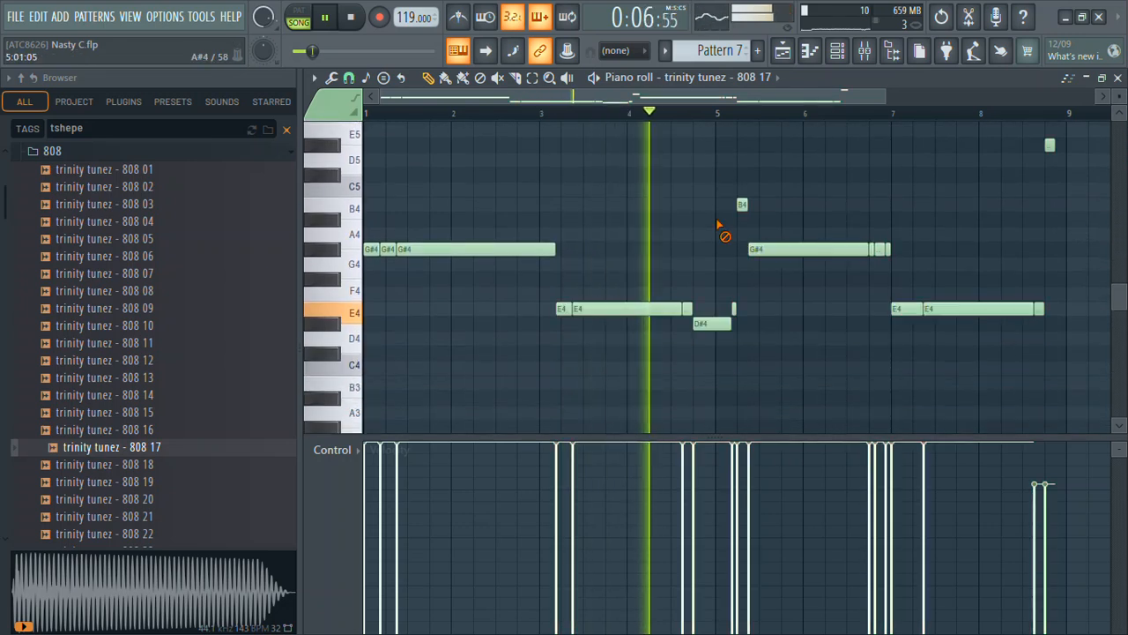
pyautogui.hotkey('ctrl', 'Up')
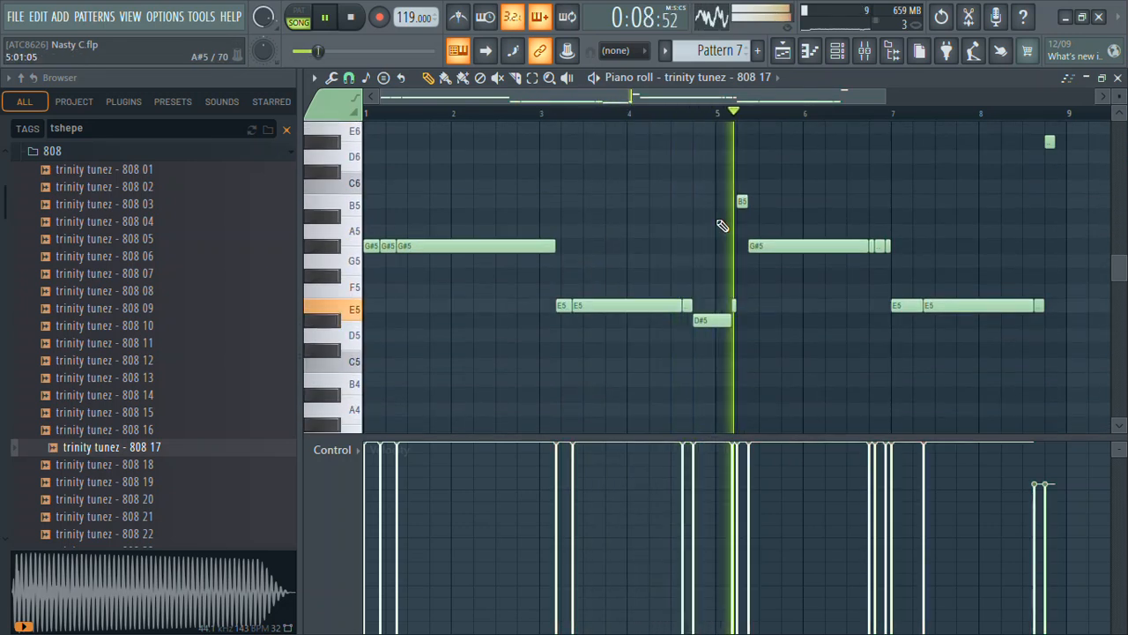
# - Stop playback and audition the kit's other 808 samples between 808 22 and 808 12
pyautogui.press('space')
pyautogui.click(176, 468)
pyautogui.click(175, 478)
pyautogui.press('Down')
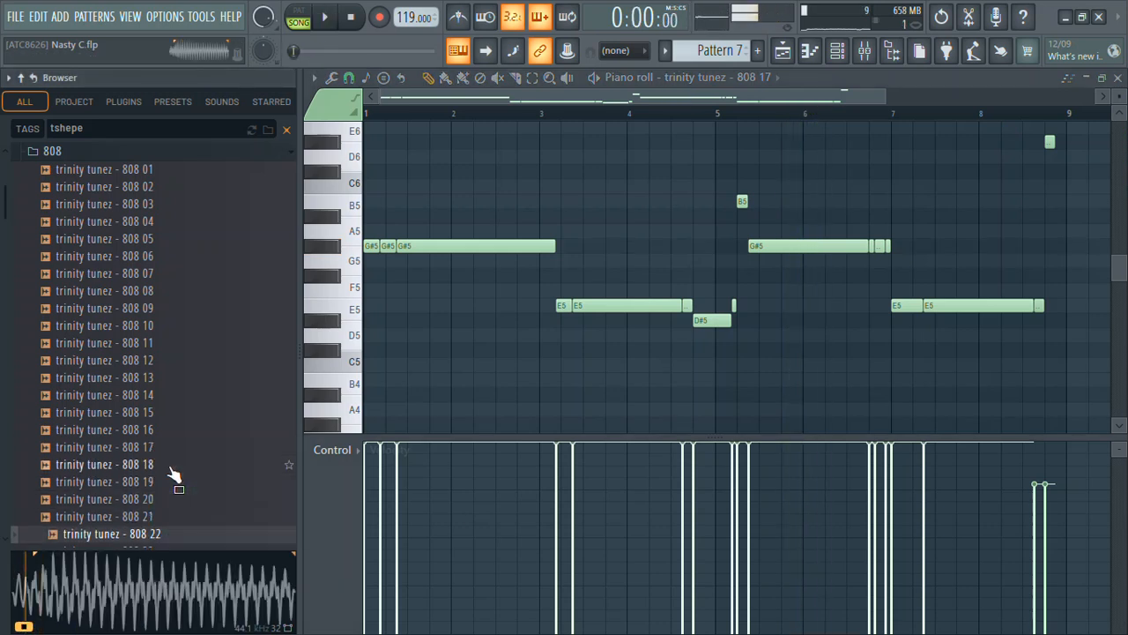
pyautogui.press('Up')
pyautogui.press('Up')
pyautogui.press('Up')
pyautogui.press('Up')
pyautogui.press('Up')
pyautogui.press('Up')
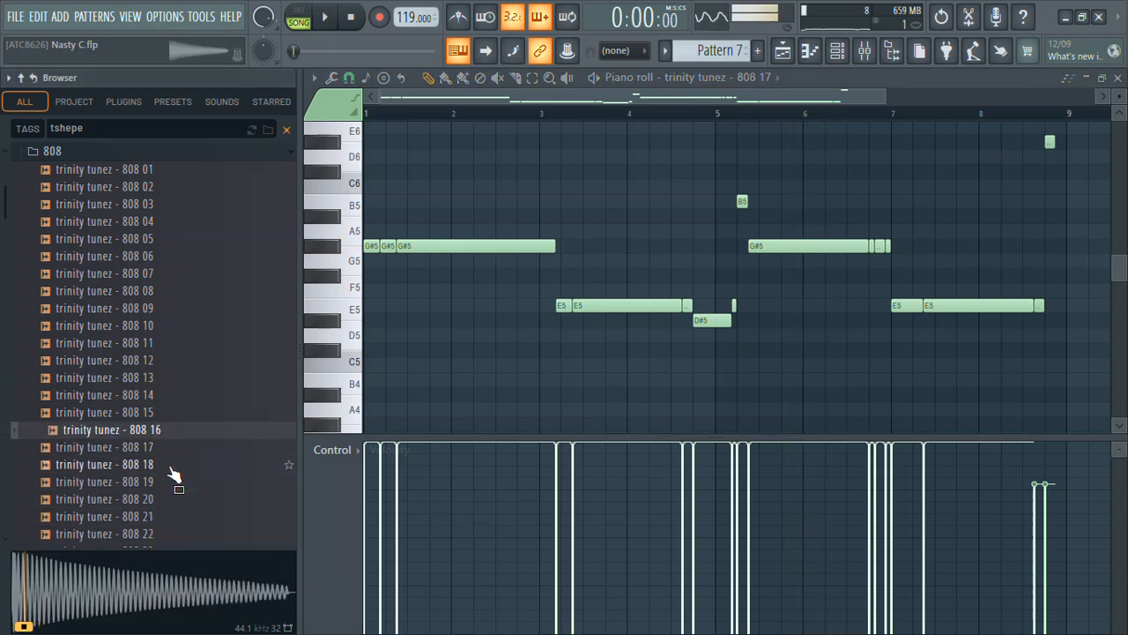
pyautogui.press('Up')
pyautogui.press('Up')
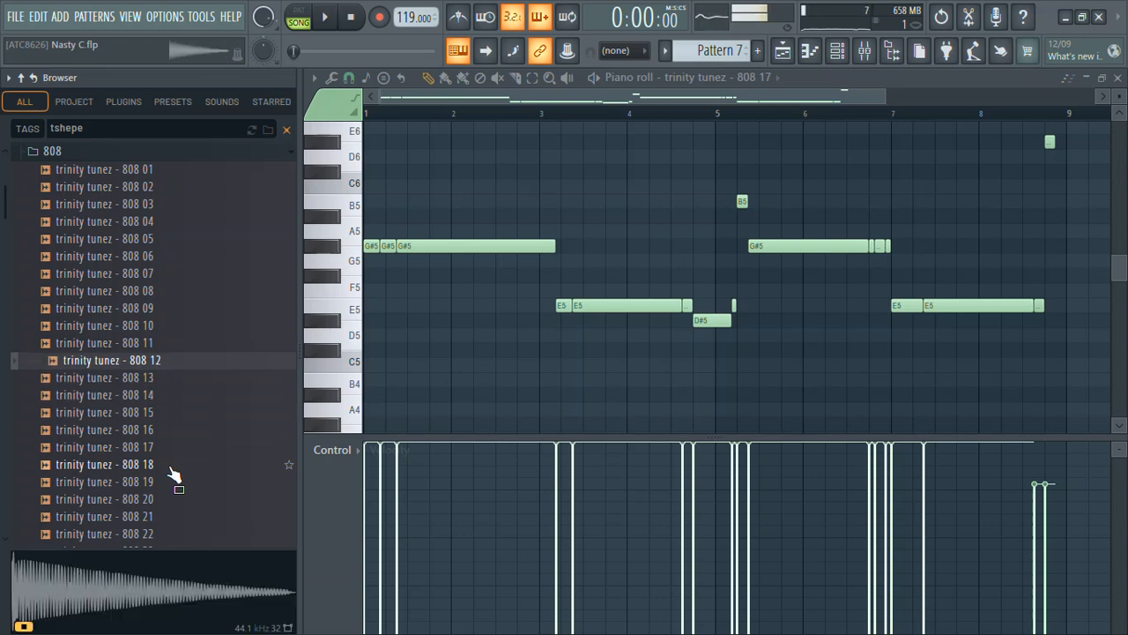
# - Load 808 13 into the bassline channel and briefly play it with the beat
pyautogui.rightClick(111, 380)
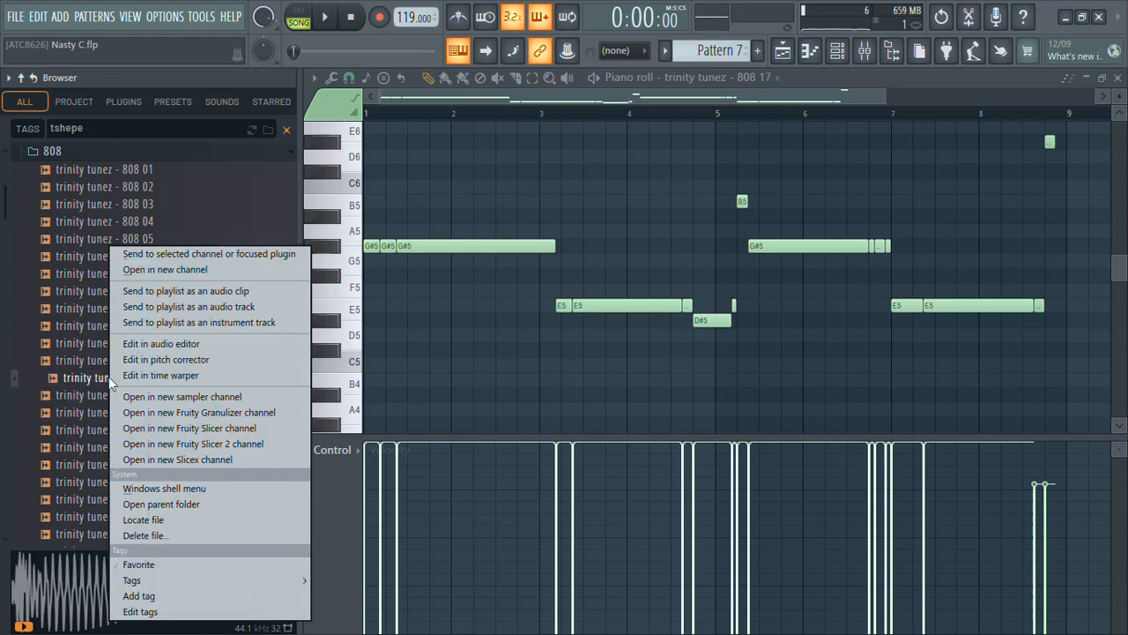
pyautogui.click(164, 254)
pyautogui.press('space')
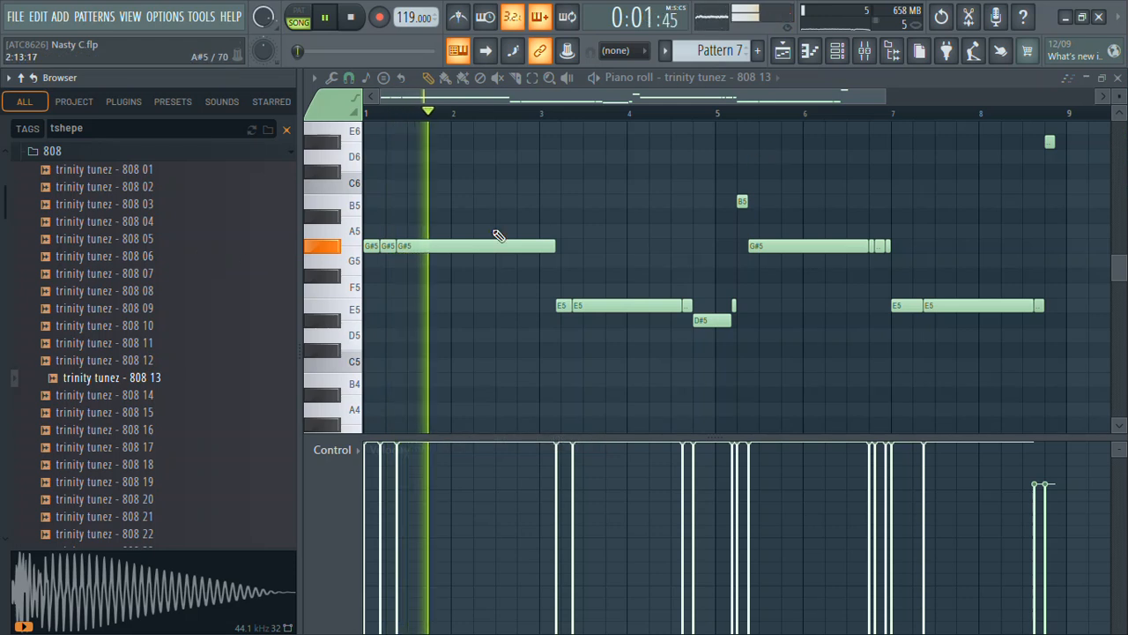
pyautogui.press('space')
# - Audition the 808 samples around 808 11 and up the list to 808 08
pyautogui.click(157, 345)
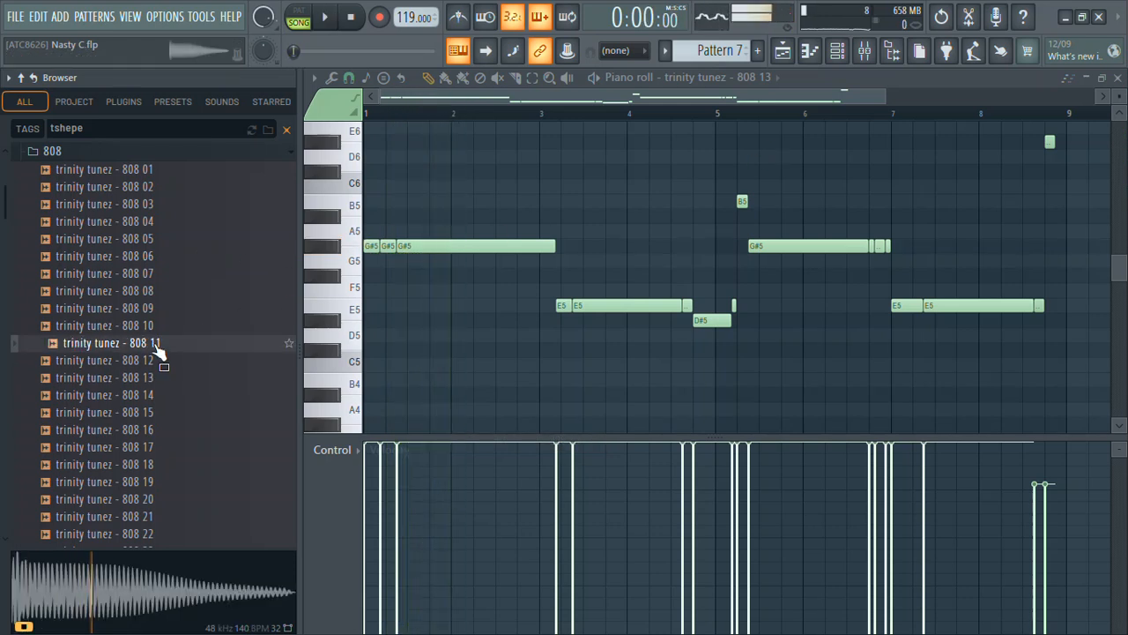
pyautogui.press('Down')
pyautogui.press('Up')
pyautogui.press('Up')
pyautogui.press('Up')
pyautogui.press('Down')
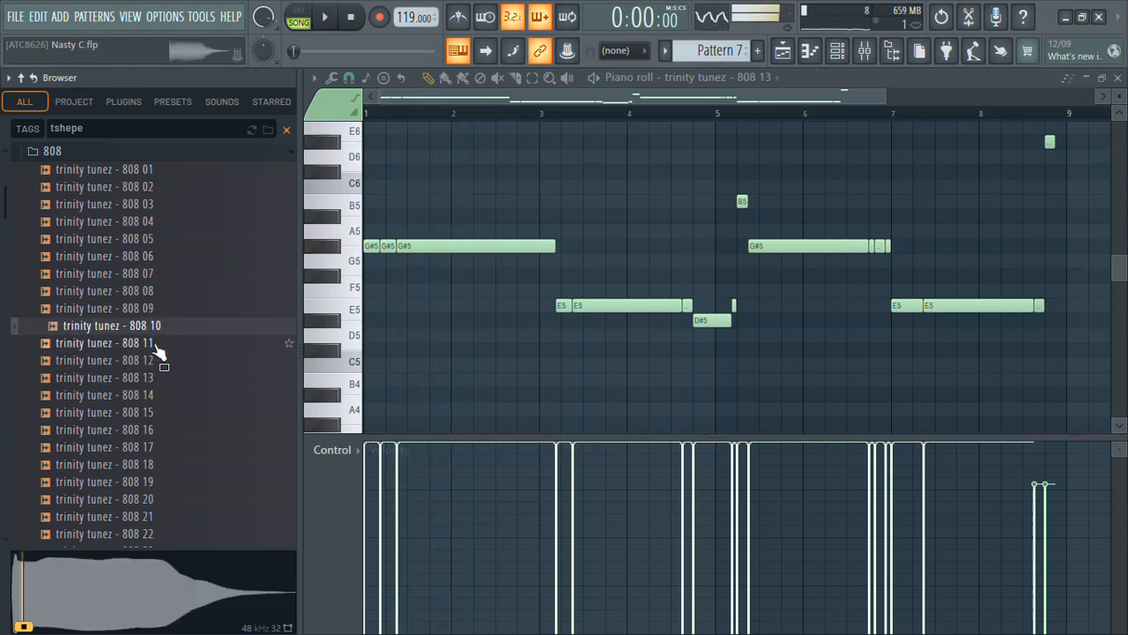
pyautogui.press('Up')
pyautogui.press('Down')
pyautogui.press('Up')
pyautogui.press('Up')
pyautogui.press('Up')
pyautogui.press('Down')
# - Load 808 08 into the bassline channel and play it with the beat
pyautogui.rightClick(144, 300)
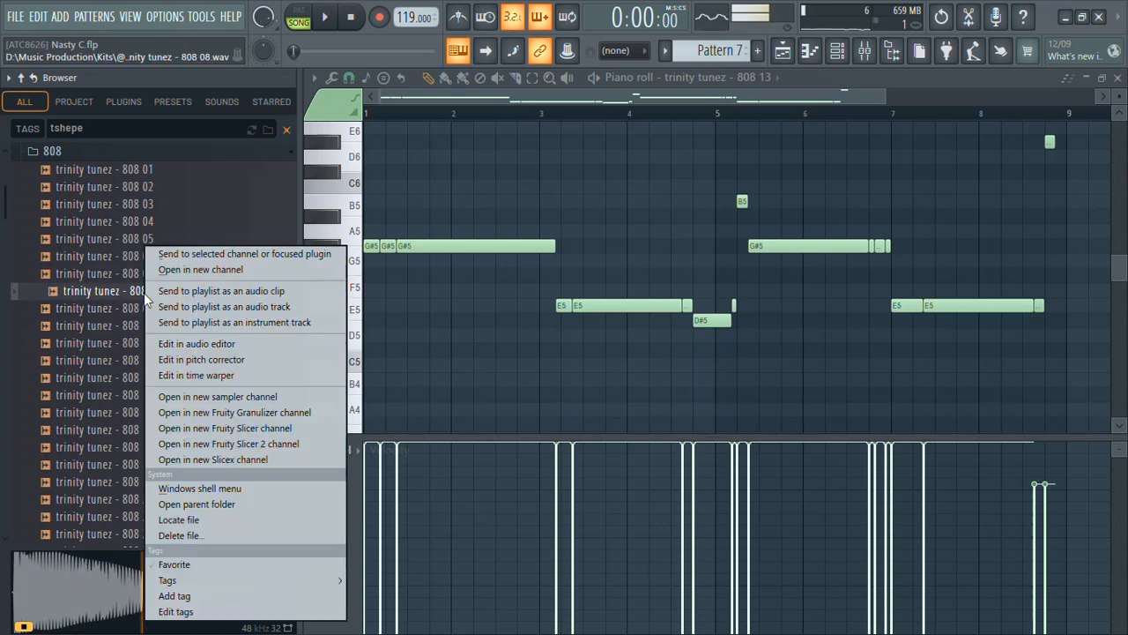
pyautogui.click(183, 271)
pyautogui.press('space')
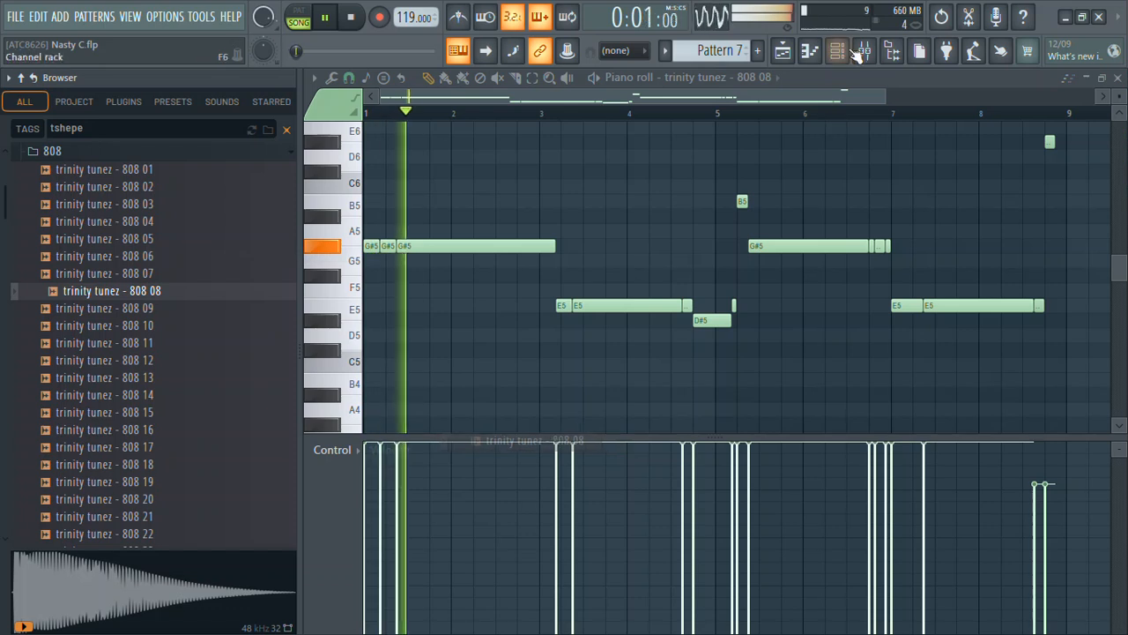
# - In the bassline channel's sampler settings, normalize the sample and add a fade-out that shortens its tail
pyautogui.click(893, 51)
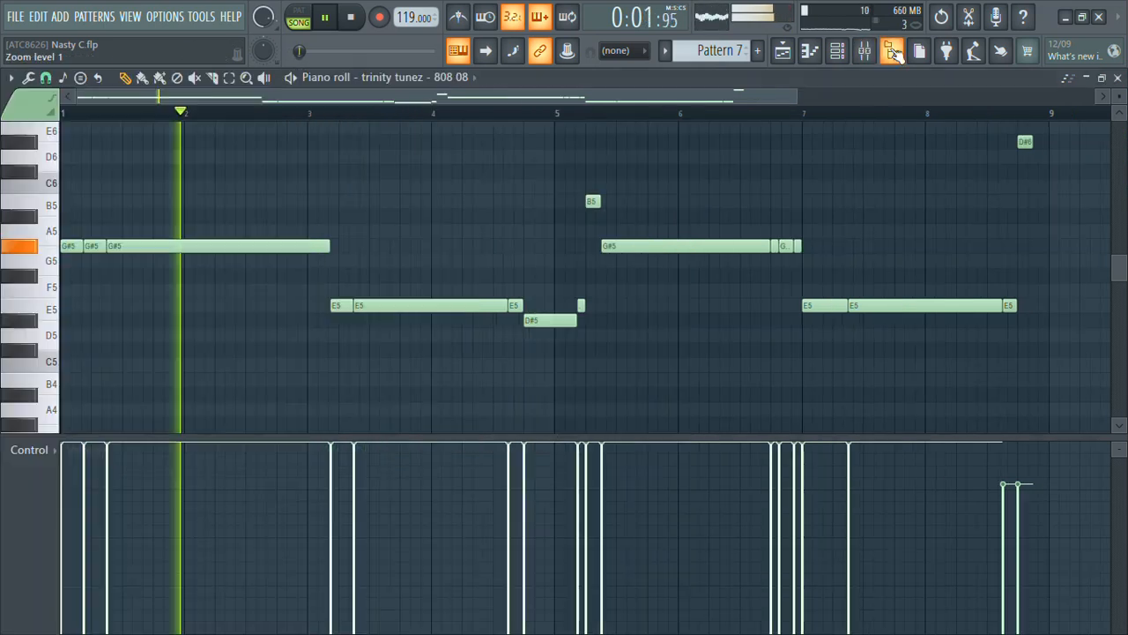
pyautogui.click(839, 55)
pyautogui.click(139, 445)
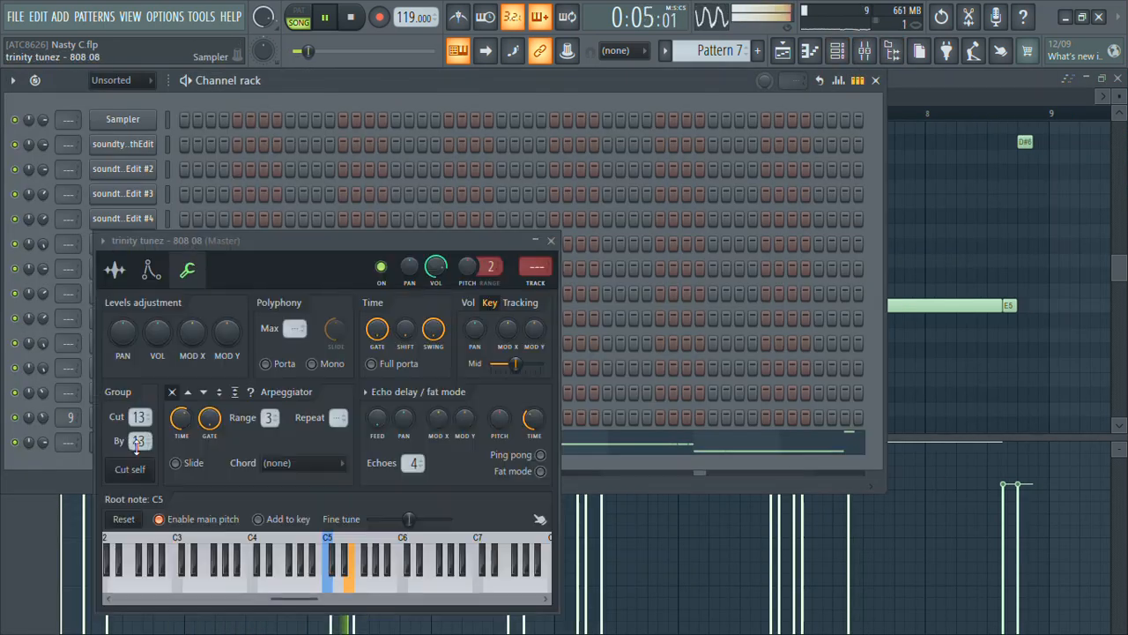
pyautogui.click(112, 275)
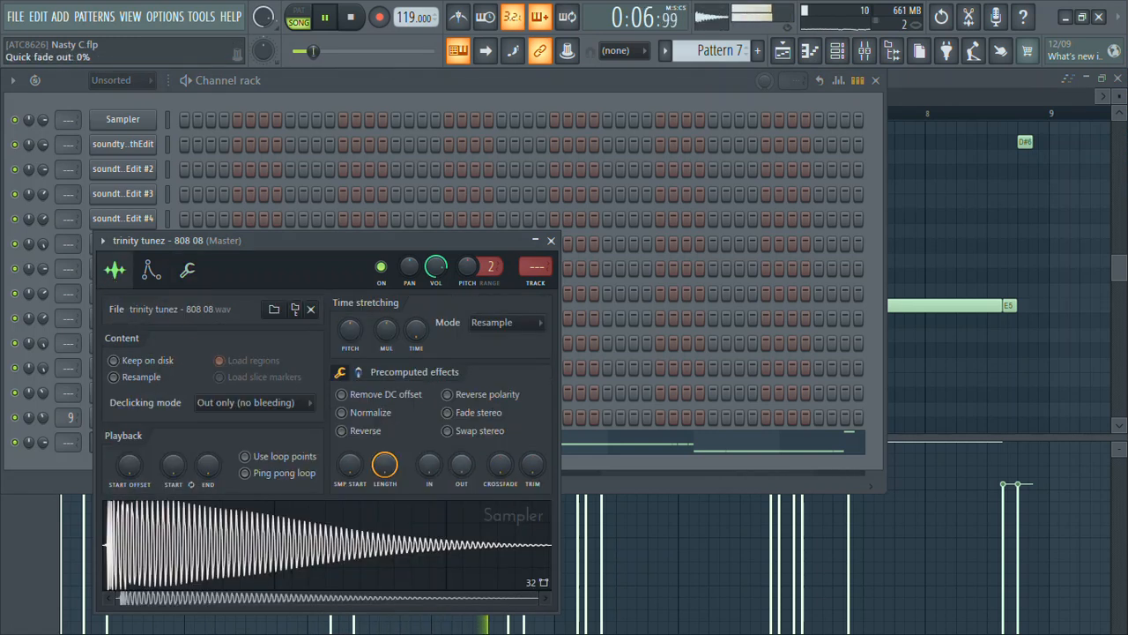
pyautogui.moveTo(461, 464); pyautogui.dragTo(461, 441)
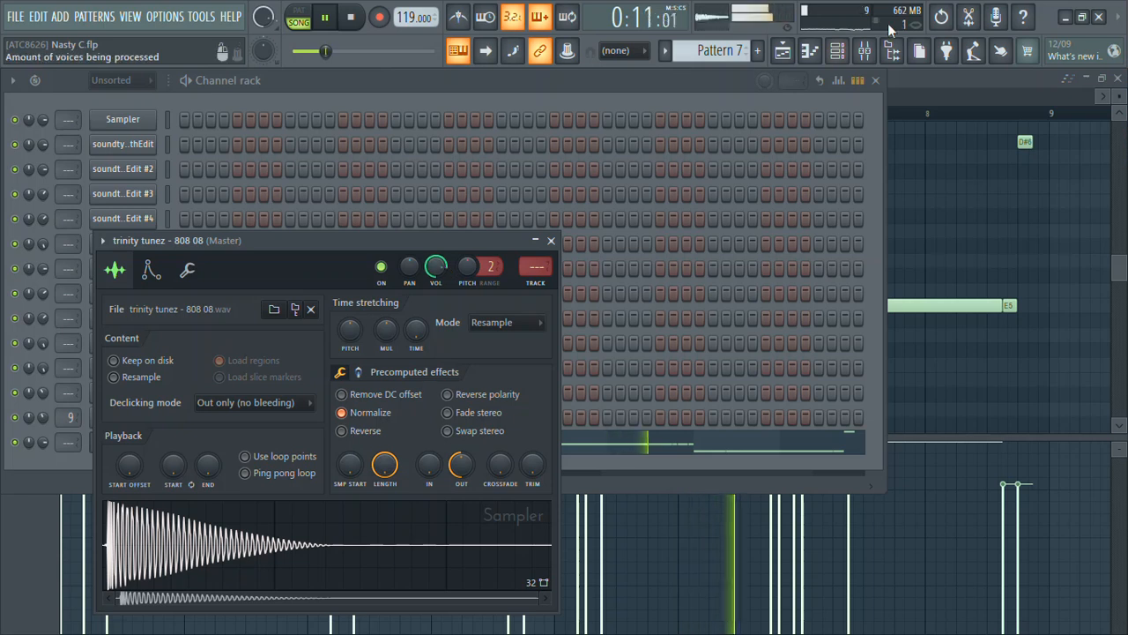
# - Compare more samples in the kit's 808 folder and load 808 04 back into the bassline channel
pyautogui.click(908, 48)
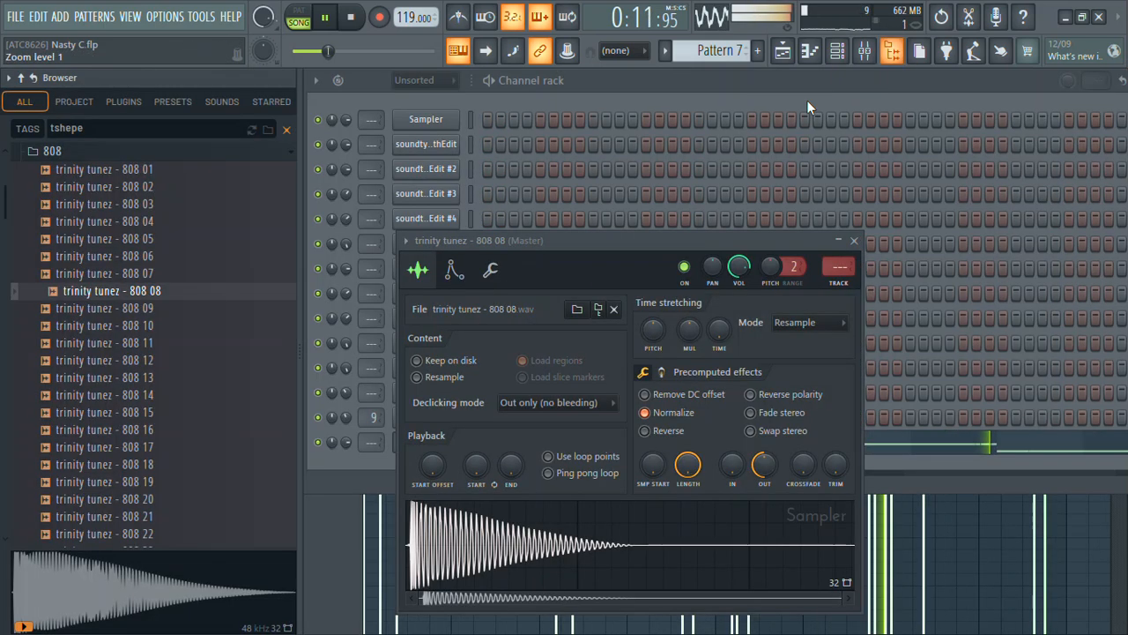
pyautogui.click(166, 246)
pyautogui.press('Up')
pyautogui.press('Down')
pyautogui.press('Down')
pyautogui.press('Up')
pyautogui.press('Up')
pyautogui.rightClick(168, 232)
pyautogui.click(204, 239)
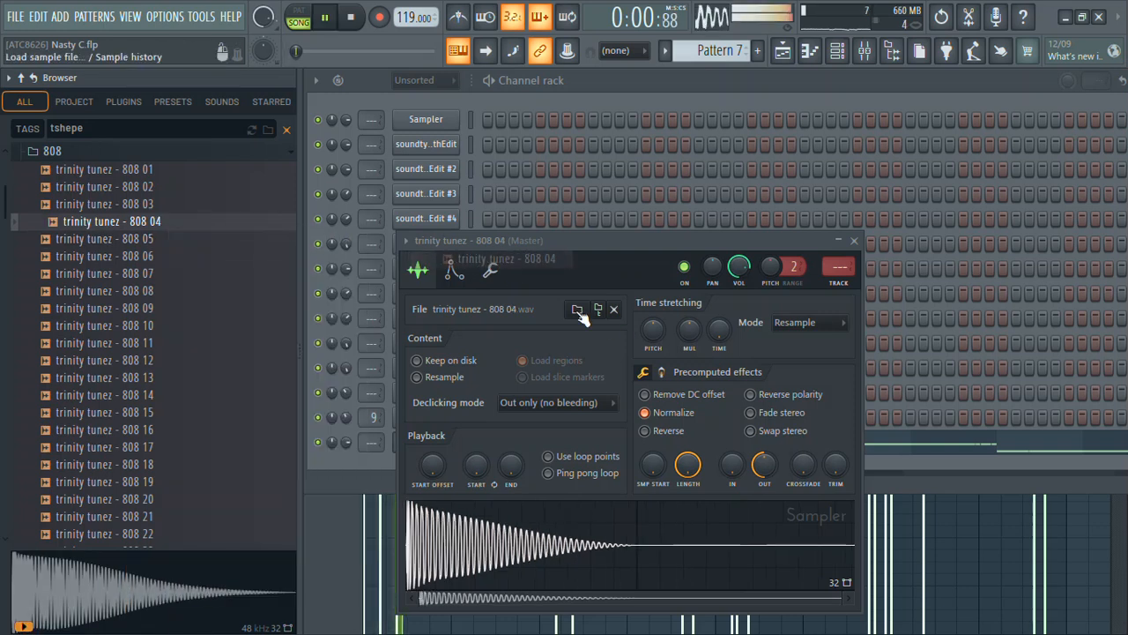
# - Check the 808 04 channel's root note and tuning settings, and reopen its piano roll
pyautogui.click(490, 270)
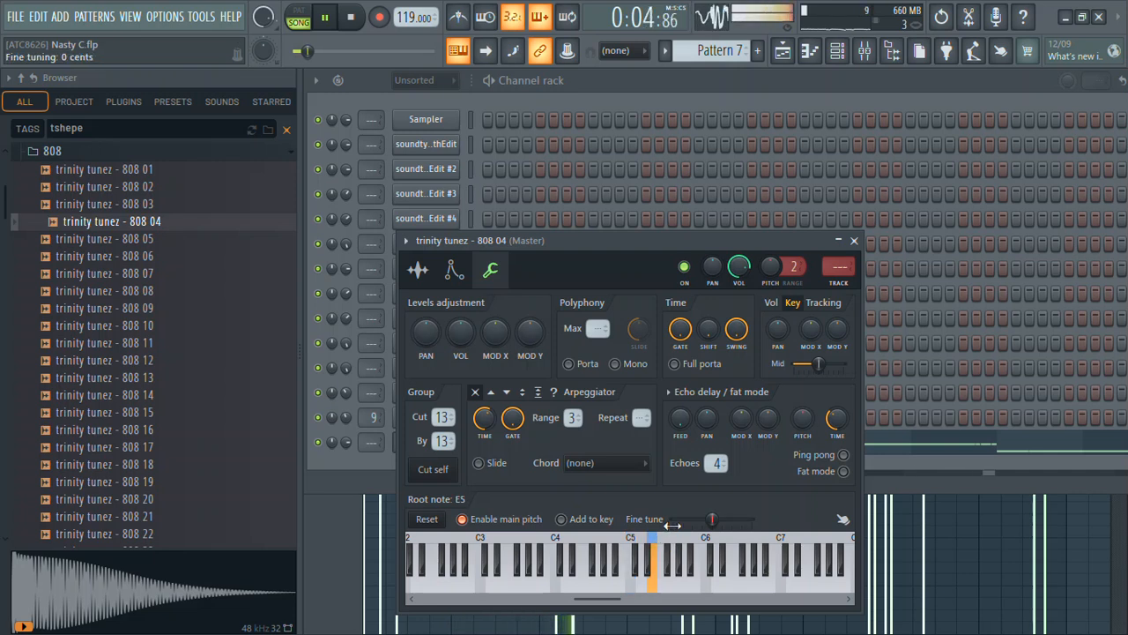
pyautogui.click(854, 241)
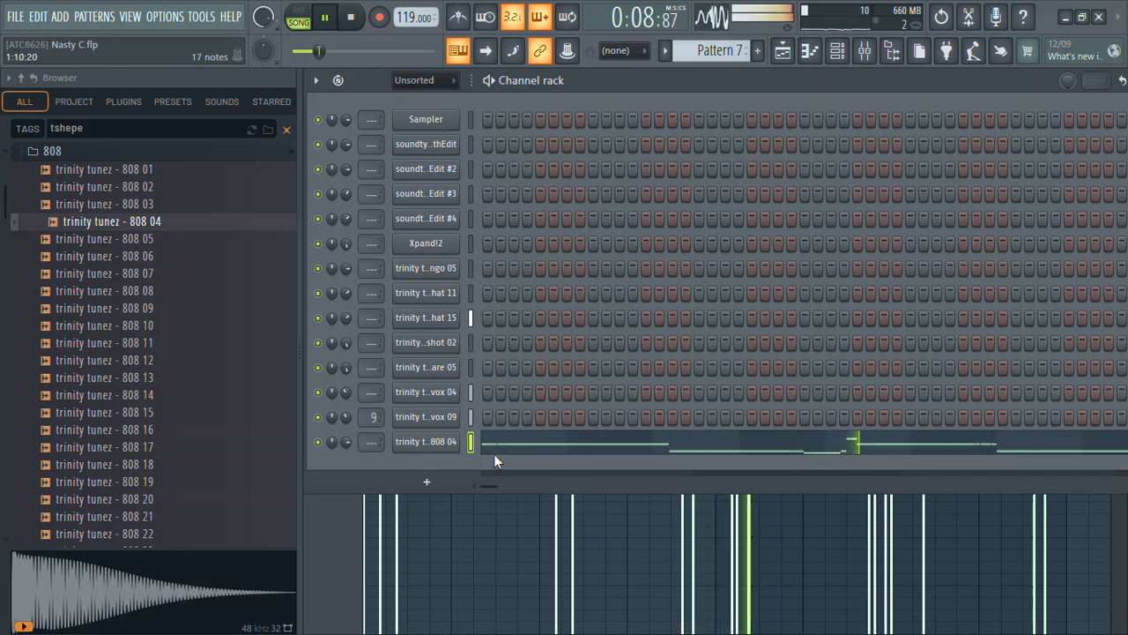
pyautogui.click(798, 456)
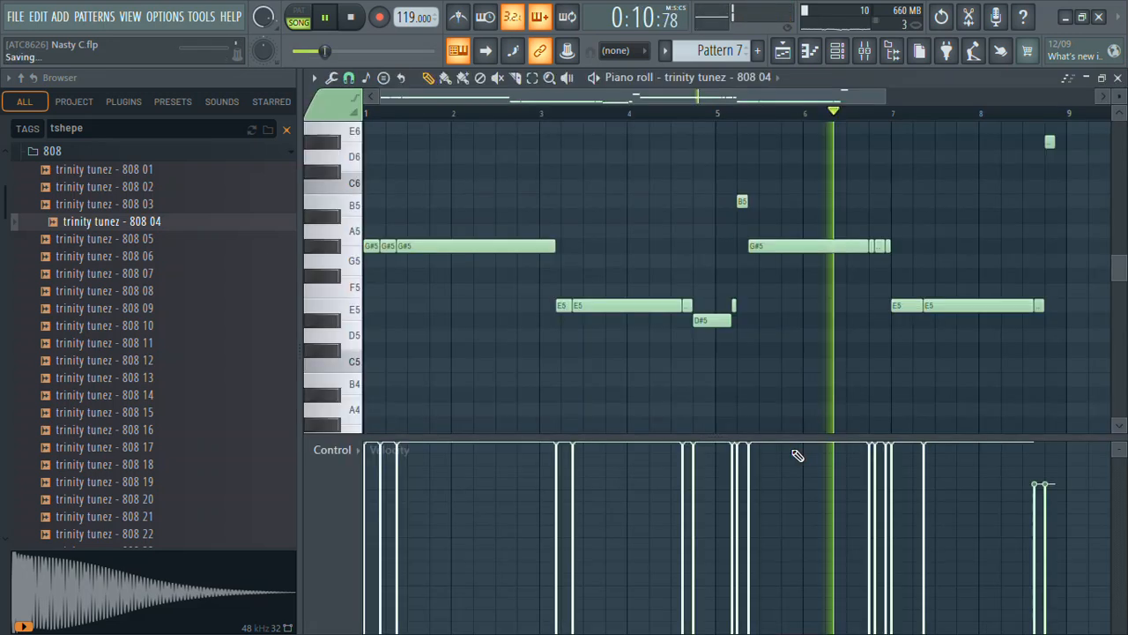
# - Move the short 808 note at the start of bar 5 down to D#5 and play the bassline from there
pyautogui.click(714, 115)
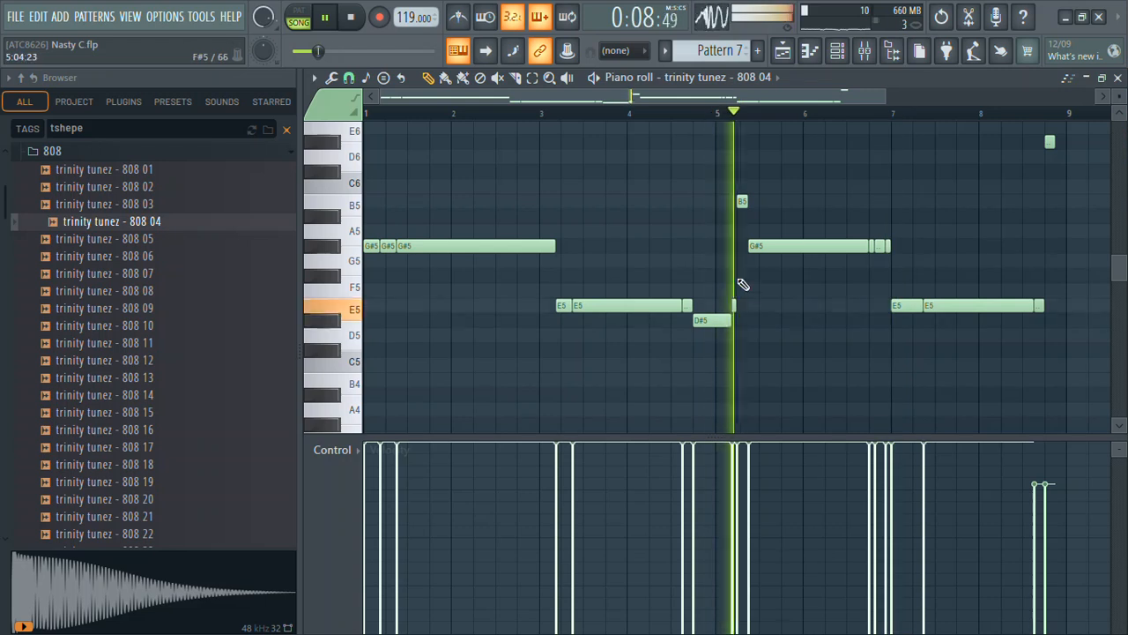
pyautogui.click(734, 307)
pyautogui.press('space')
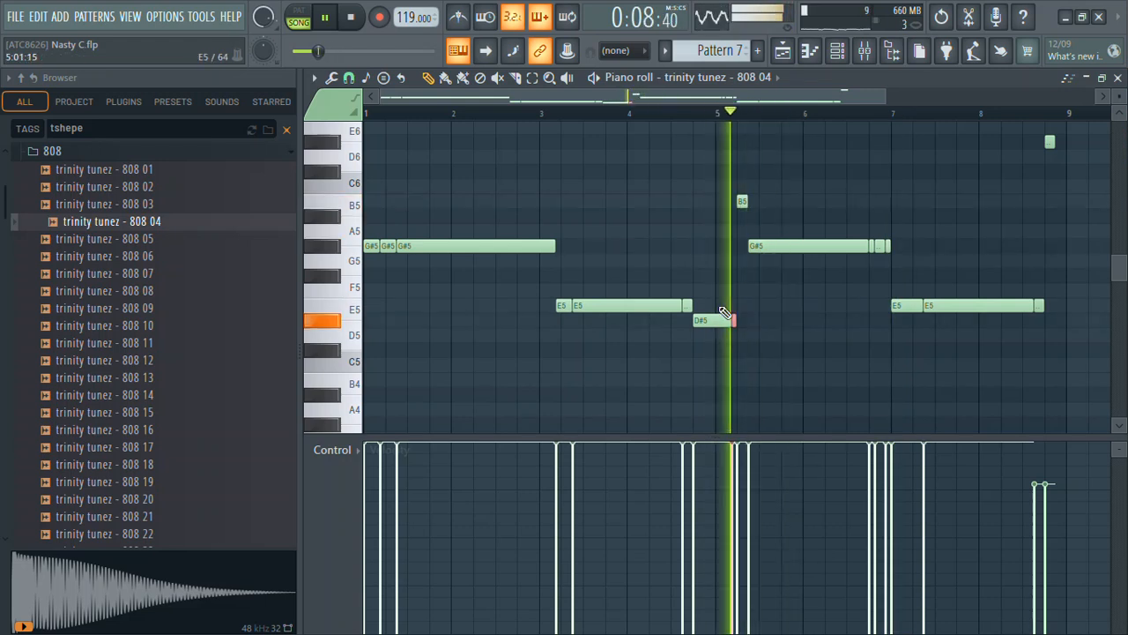
# - Return to the channel rack and audition samples in the kit's kick folder, including kicks 05, 06 and 07
pyautogui.click(894, 53)
pyautogui.click(894, 53)
pyautogui.click(839, 51)
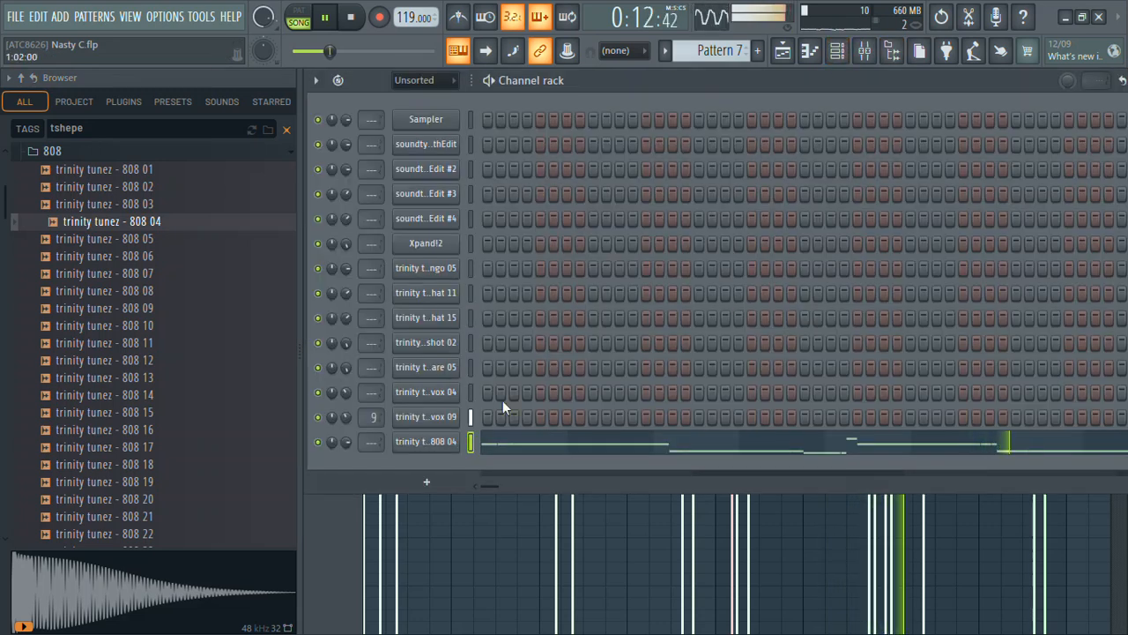
pyautogui.click(128, 155)
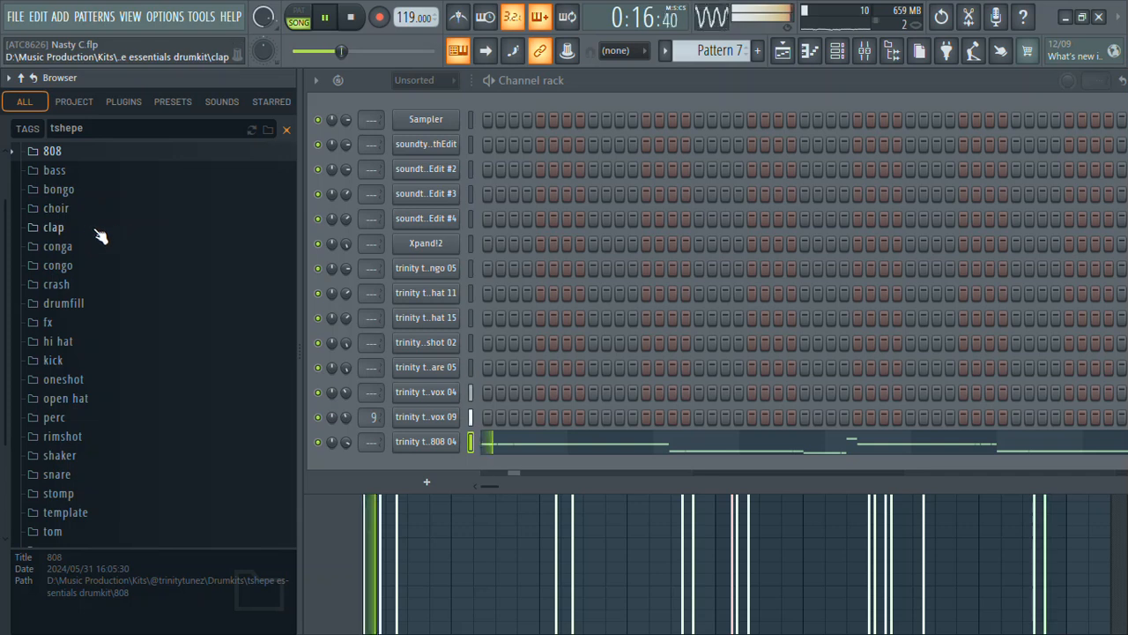
pyautogui.click(54, 360)
pyautogui.click(120, 368)
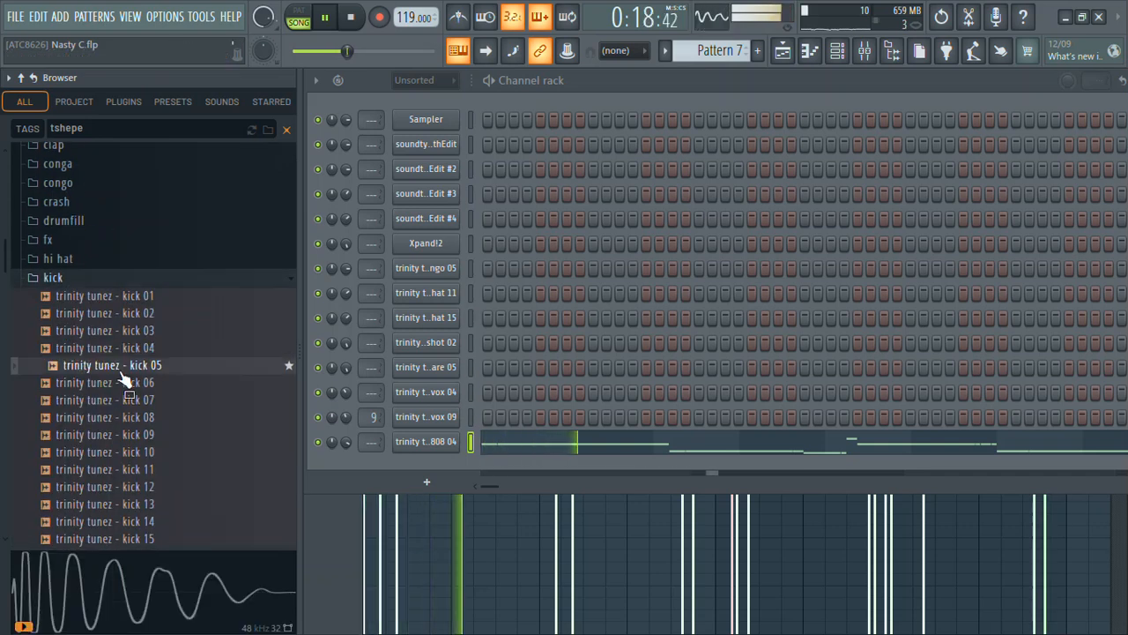
pyautogui.click(151, 383)
pyautogui.click(140, 401)
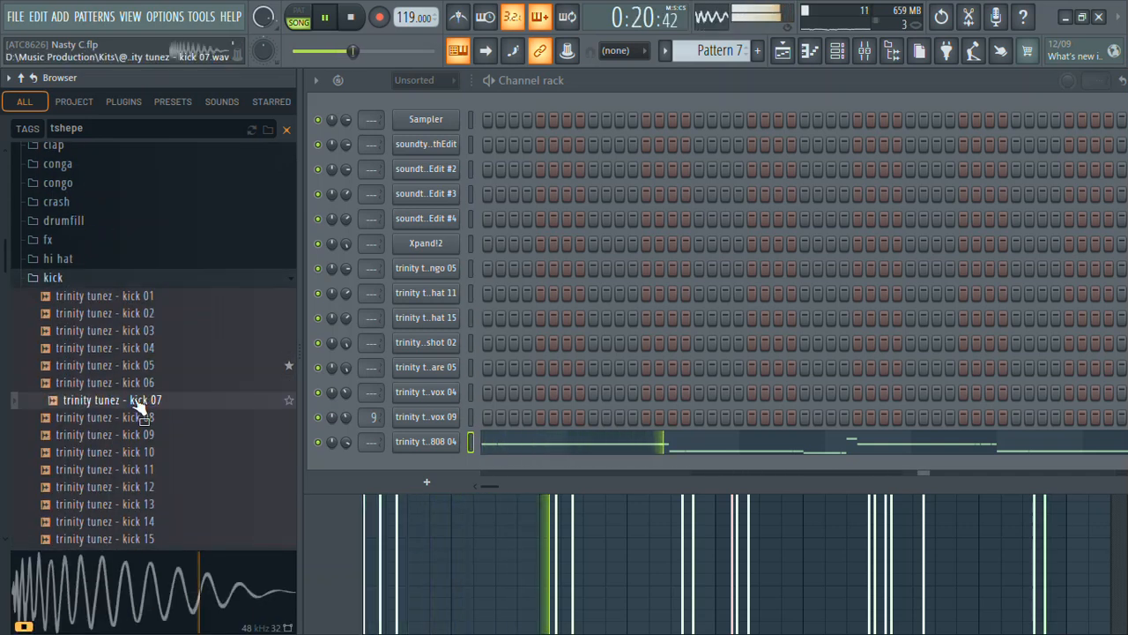
# - Load kick 08 into a new channel and close its sampler settings
pyautogui.click(141, 419)
pyautogui.rightClick(139, 419)
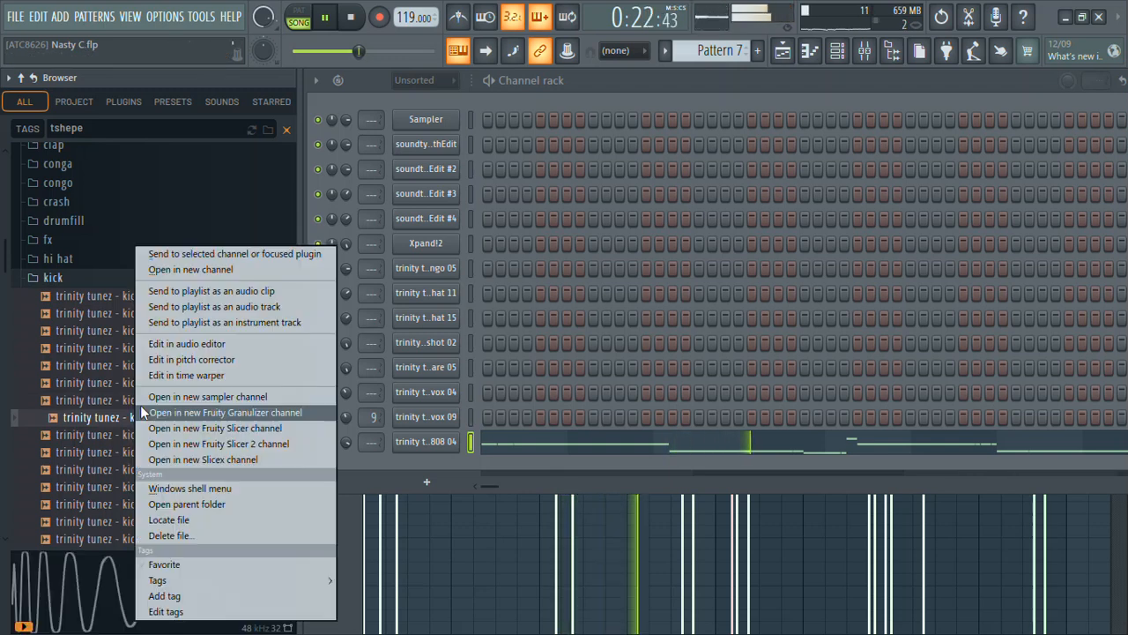
pyautogui.click(227, 271)
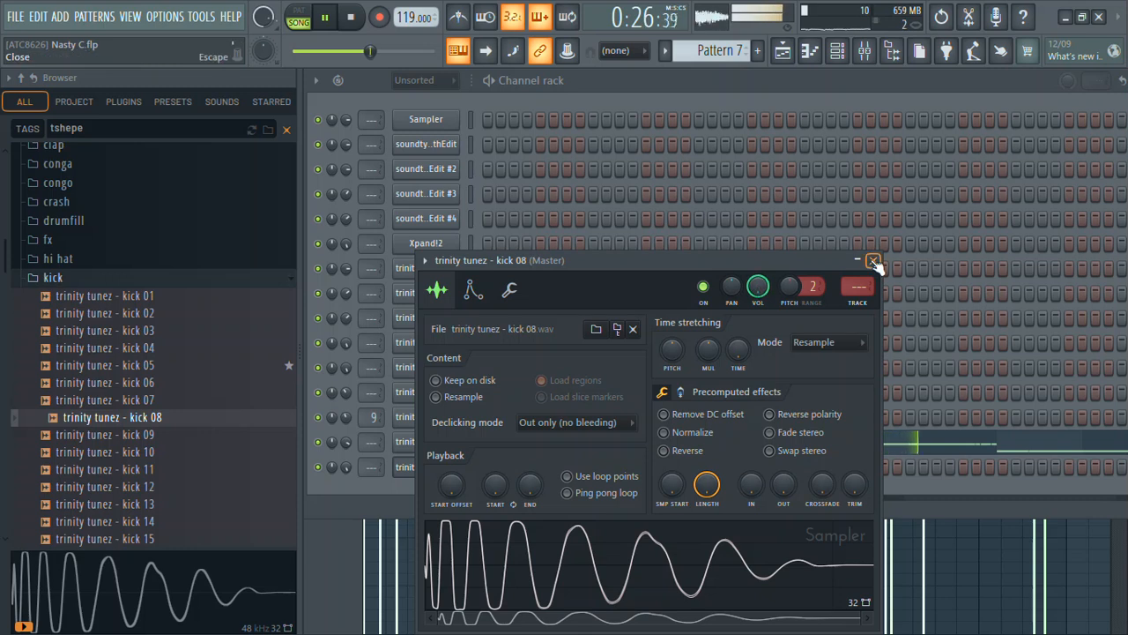
pyautogui.click(873, 262)
# - Mute the 808 channel and place C5 kick notes at bar 1 and 2:07 in kick 08's piano roll, extending them with legato
pyautogui.click(319, 441)
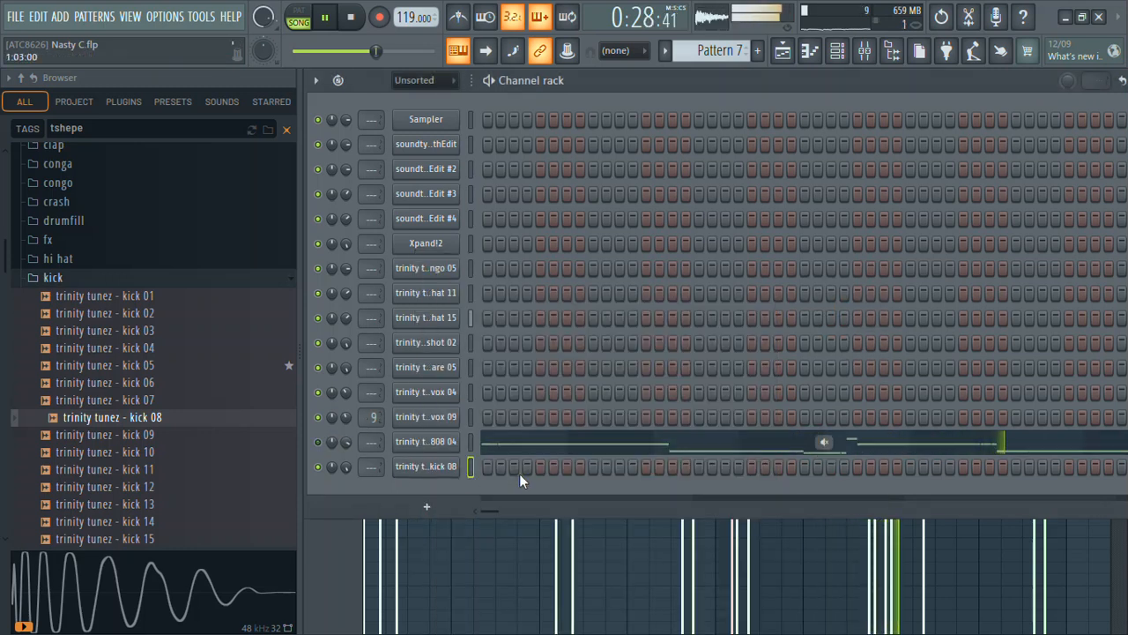
pyautogui.rightClick(457, 467)
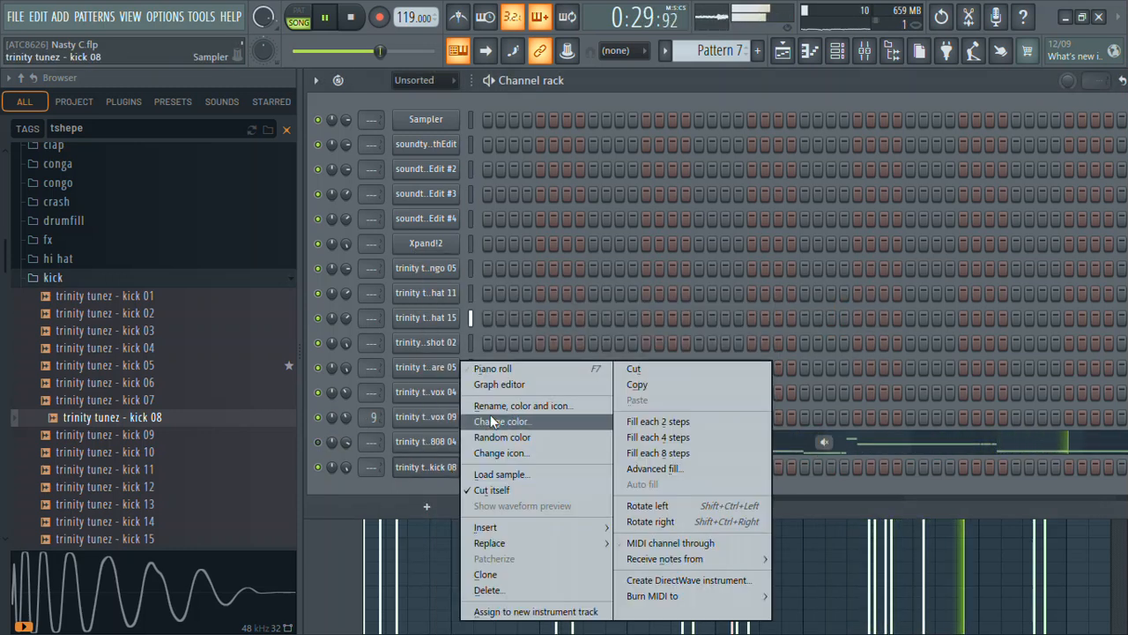
pyautogui.click(493, 371)
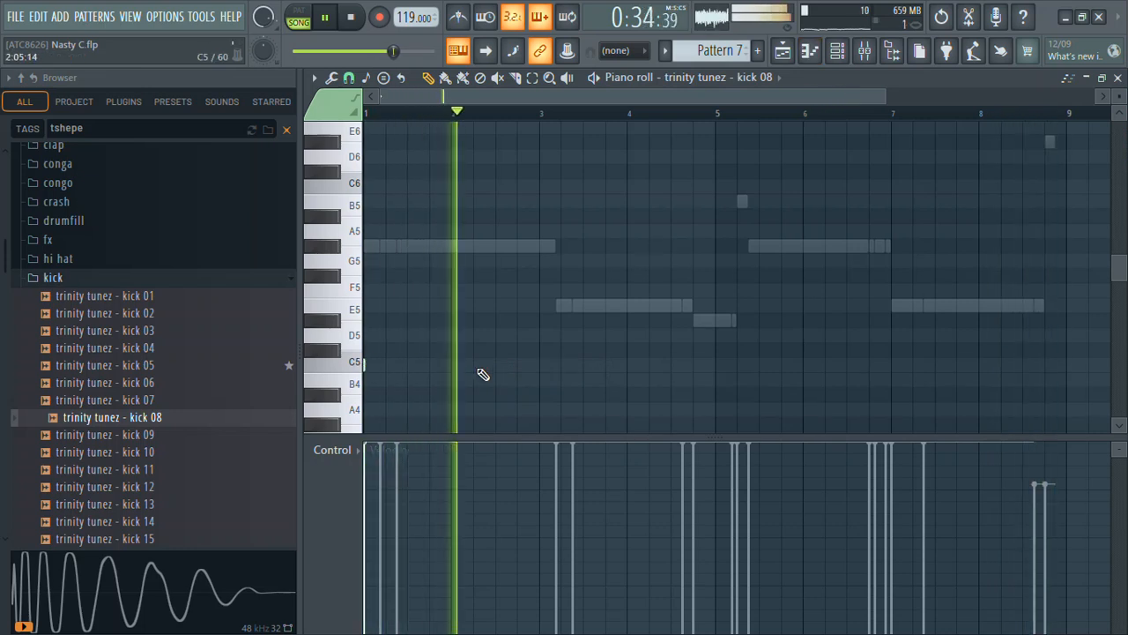
pyautogui.press('space')
pyautogui.press('space')
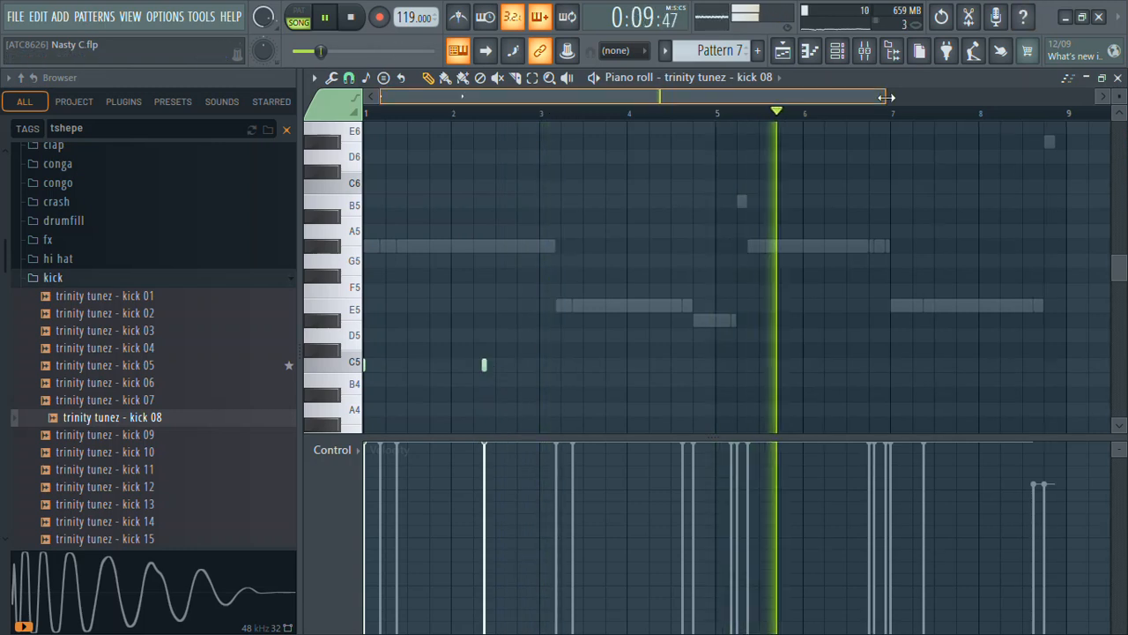
pyautogui.moveTo(886, 96); pyautogui.dragTo(649, 120)
pyautogui.press('space')
pyautogui.hotkey('ctrl', 'l')
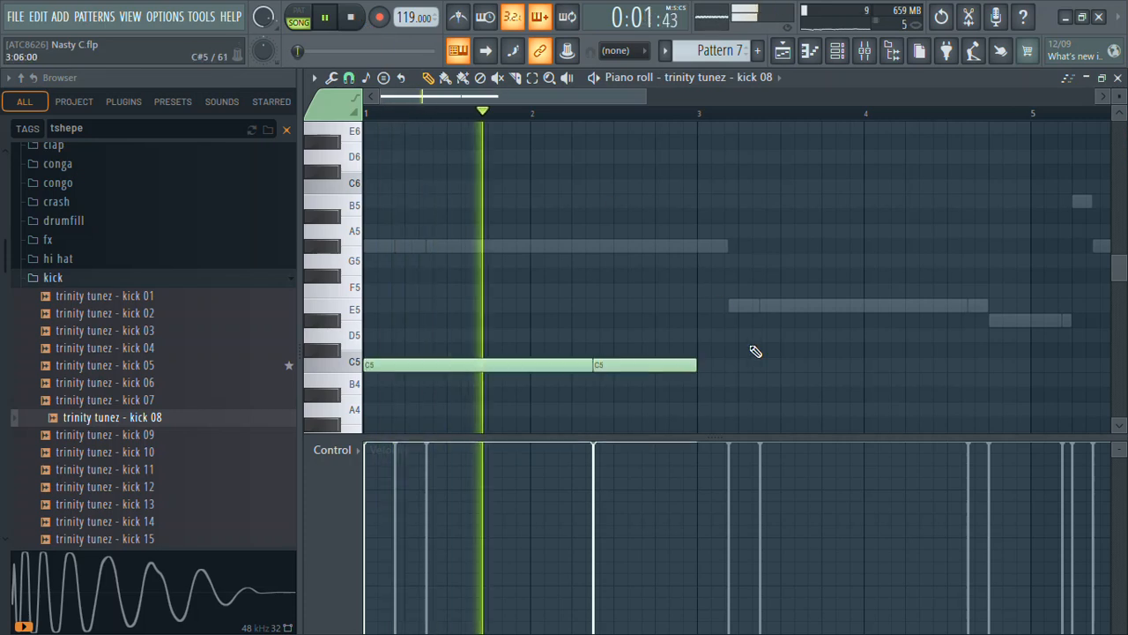
# - Add a third C5 kick note at 2:13 and trim its end to the start of bar 3
pyautogui.doubleClick(631, 365)
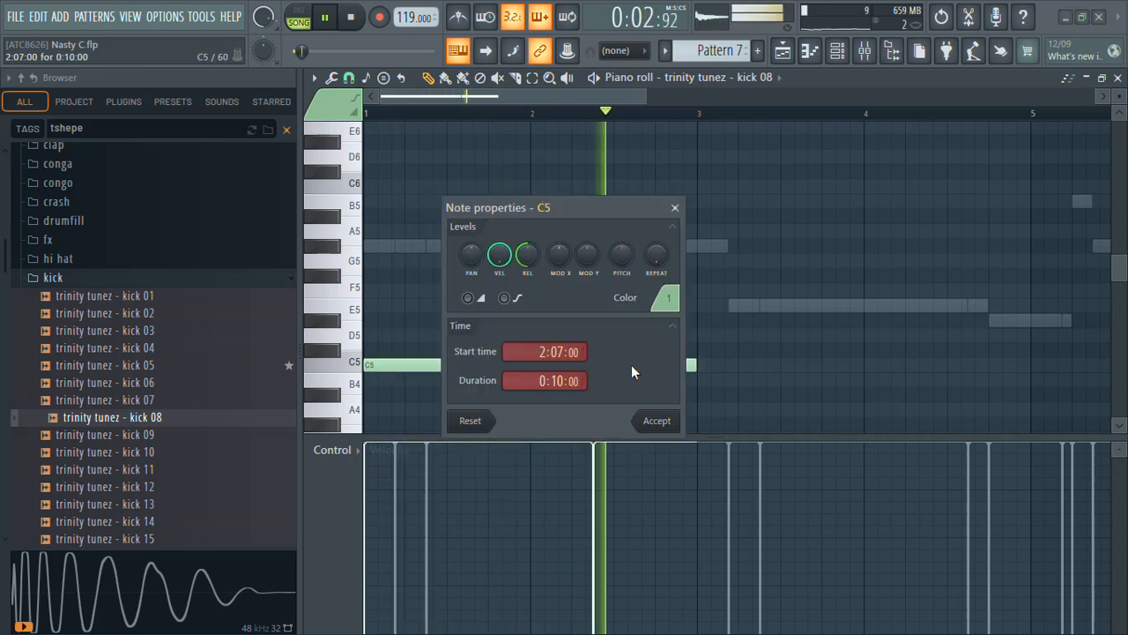
pyautogui.click(675, 209)
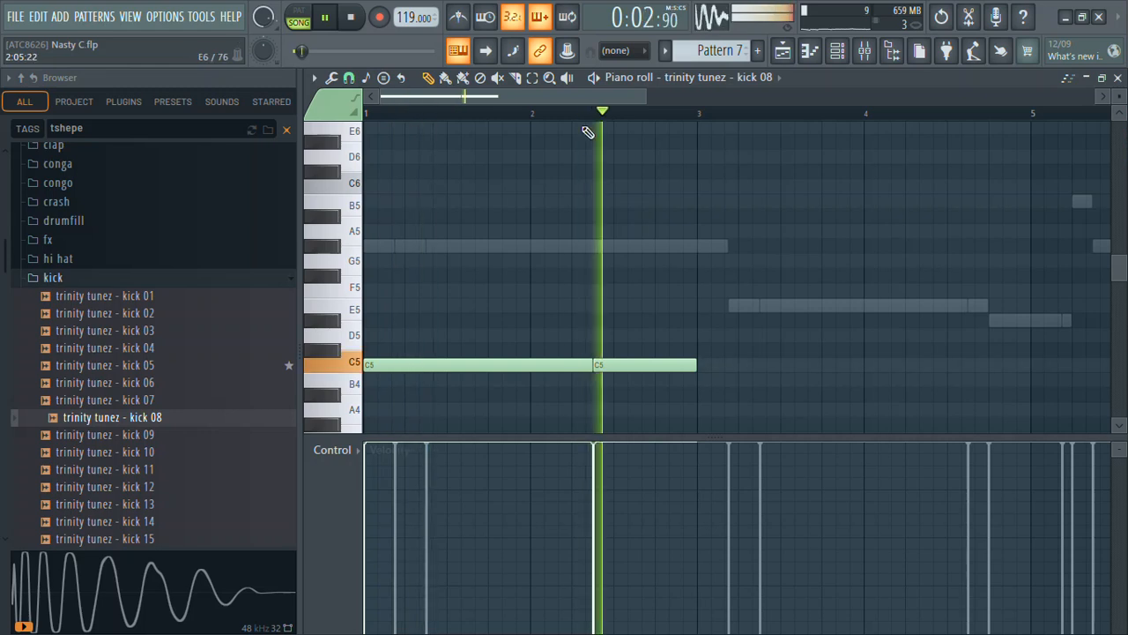
pyautogui.click(658, 365)
pyautogui.moveTo(658, 366); pyautogui.dragTo(656, 373)
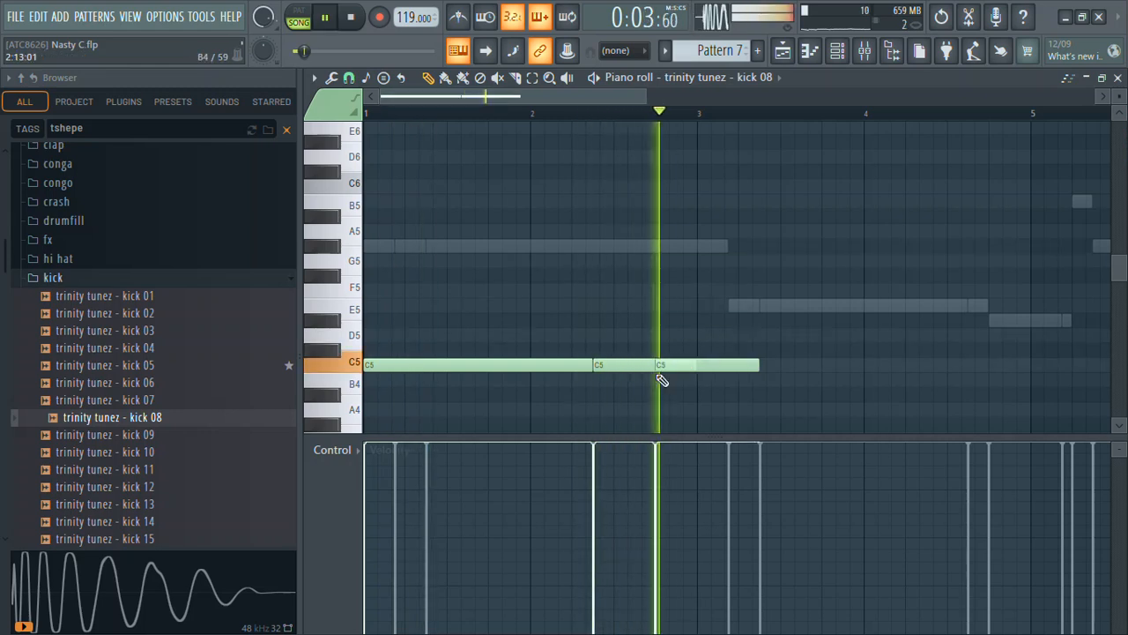
pyautogui.hotkey('ctrl', 'l')
pyautogui.moveTo(864, 366); pyautogui.dragTo(696, 383)
# - Duplicate the two-bar kick pattern across all eight bars and add an extra C5 kick at 6:10
pyautogui.hotkey('ctrl', 'b')
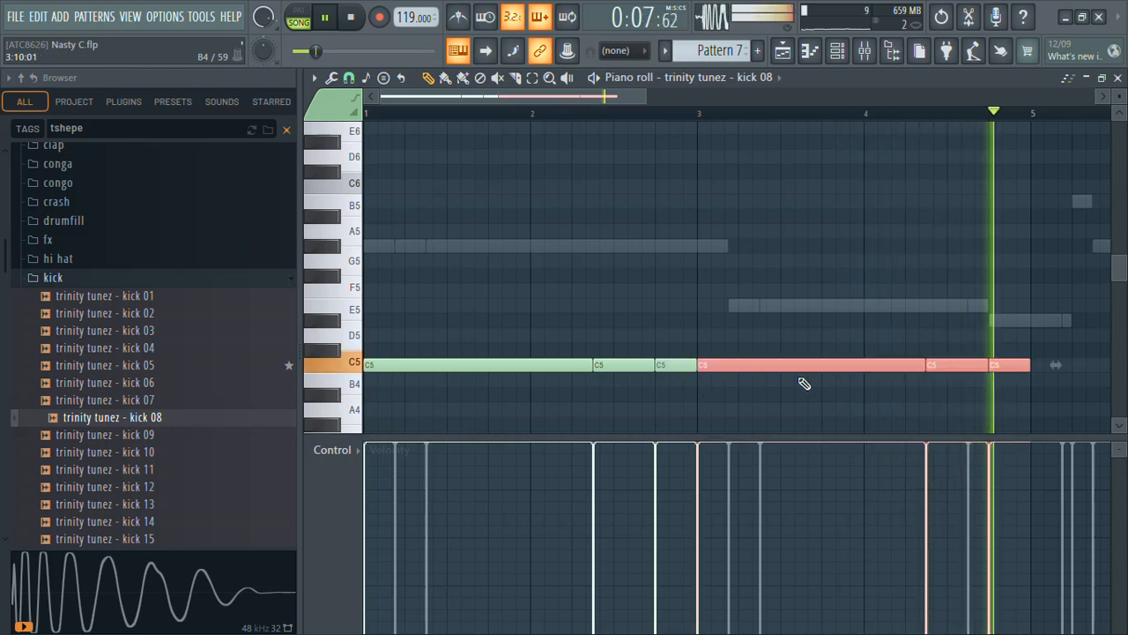
pyautogui.click(1063, 297)
pyautogui.press('space')
pyautogui.press('space')
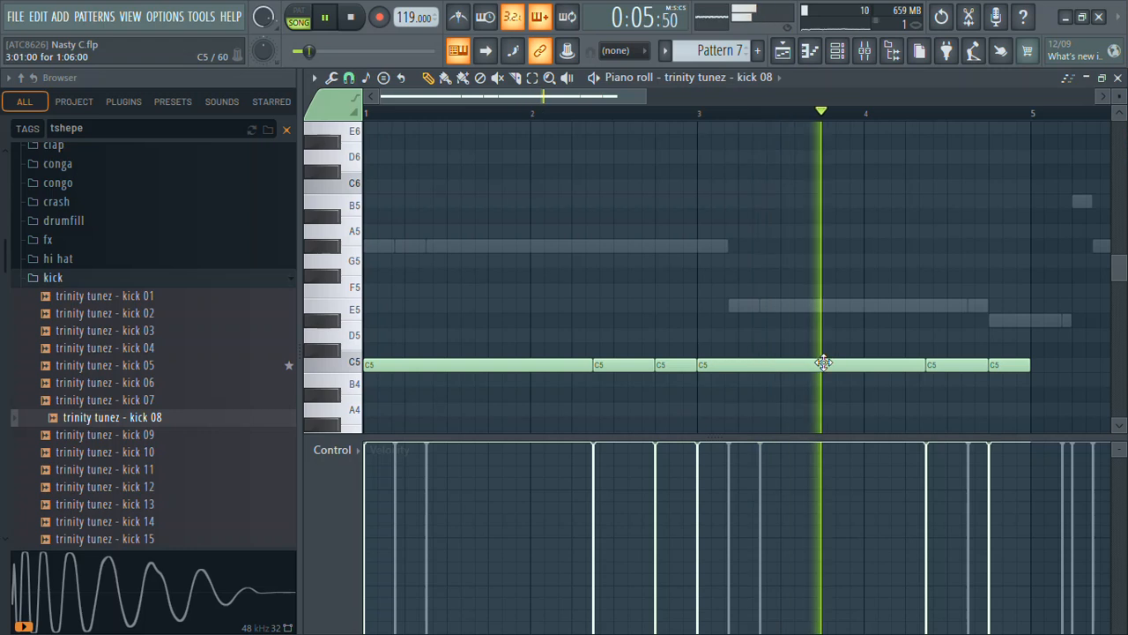
pyautogui.hotkey('ctrl', 'b')
pyautogui.click(679, 301)
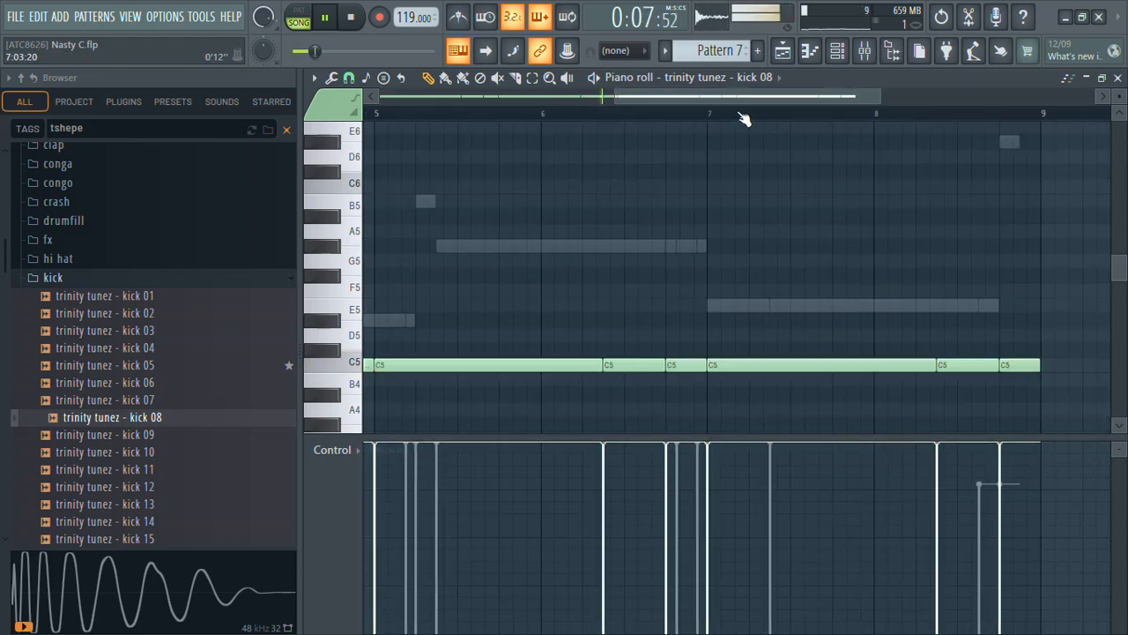
pyautogui.moveTo(714, 375); pyautogui.dragTo(737, 368)
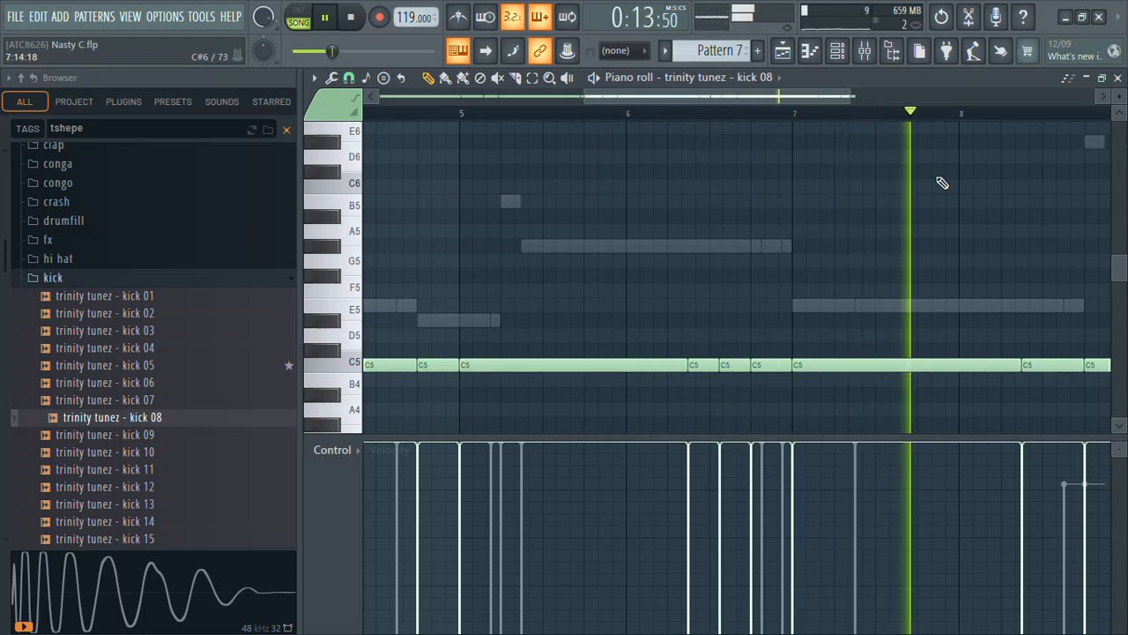
# - Close the kick's piano roll, reset the 808 04 channel's volume to its default and open the mixer
pyautogui.click(1118, 78)
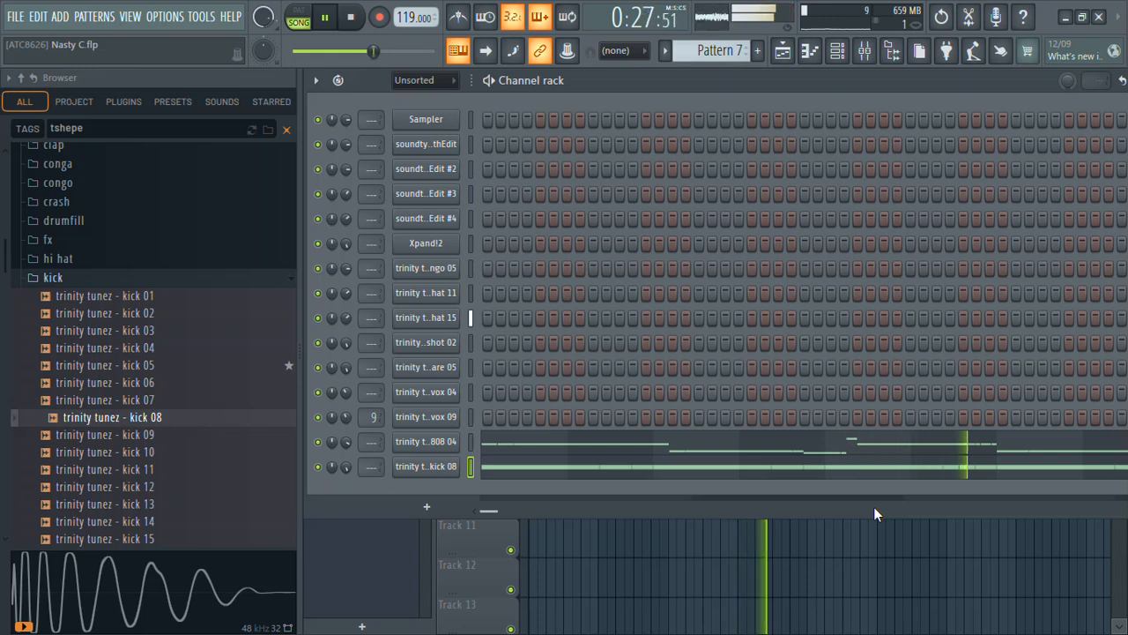
pyautogui.rightClick(340, 442)
pyautogui.click(366, 362)
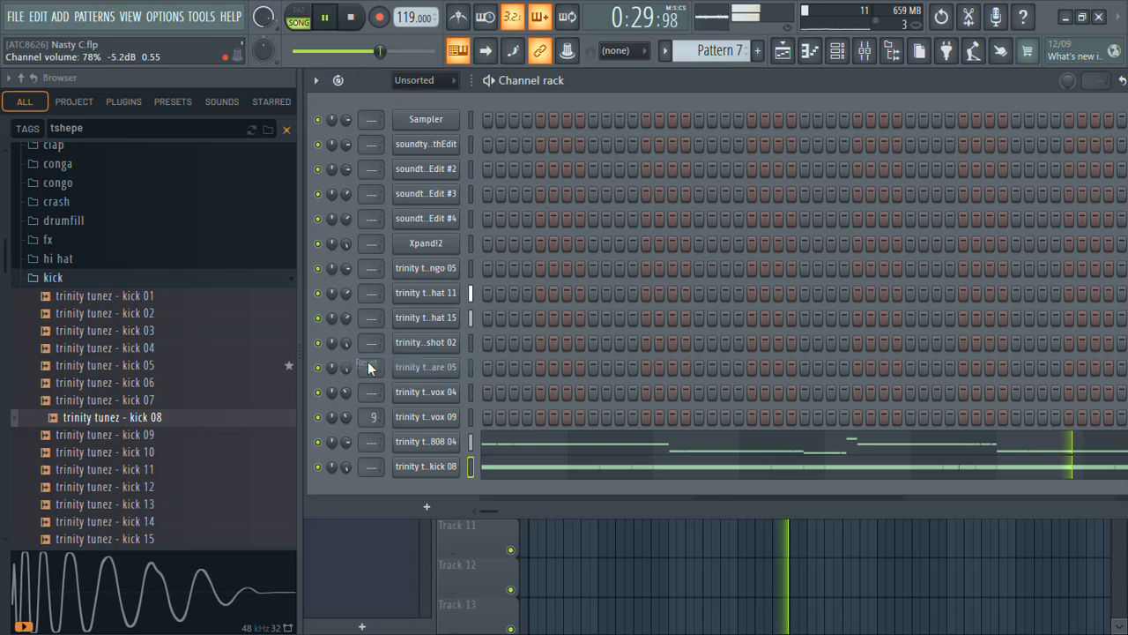
pyautogui.click(857, 53)
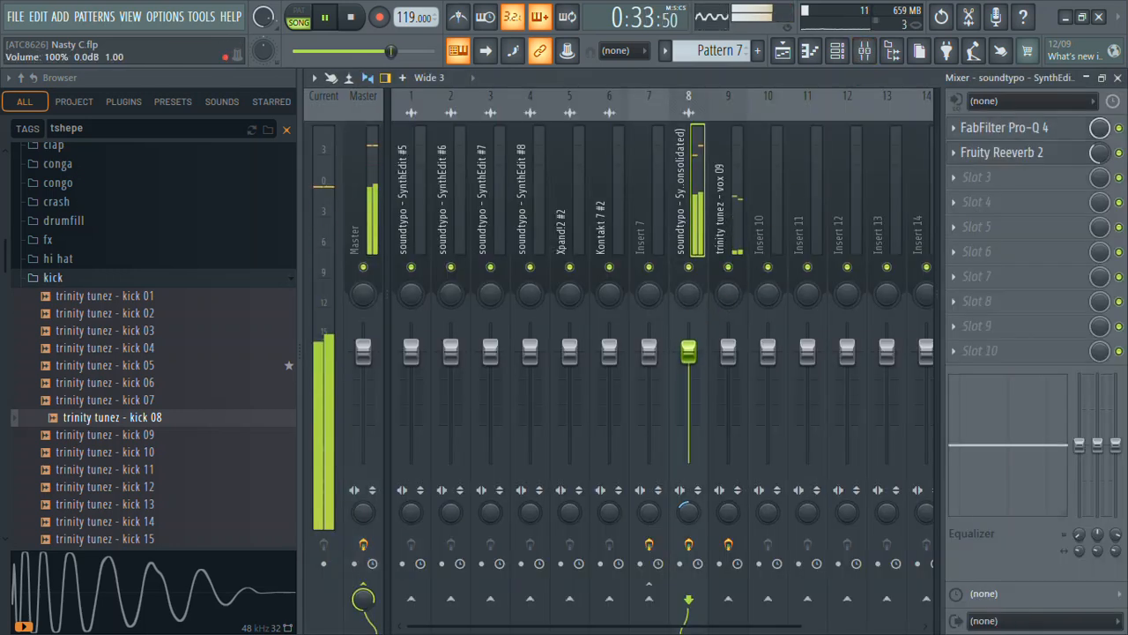